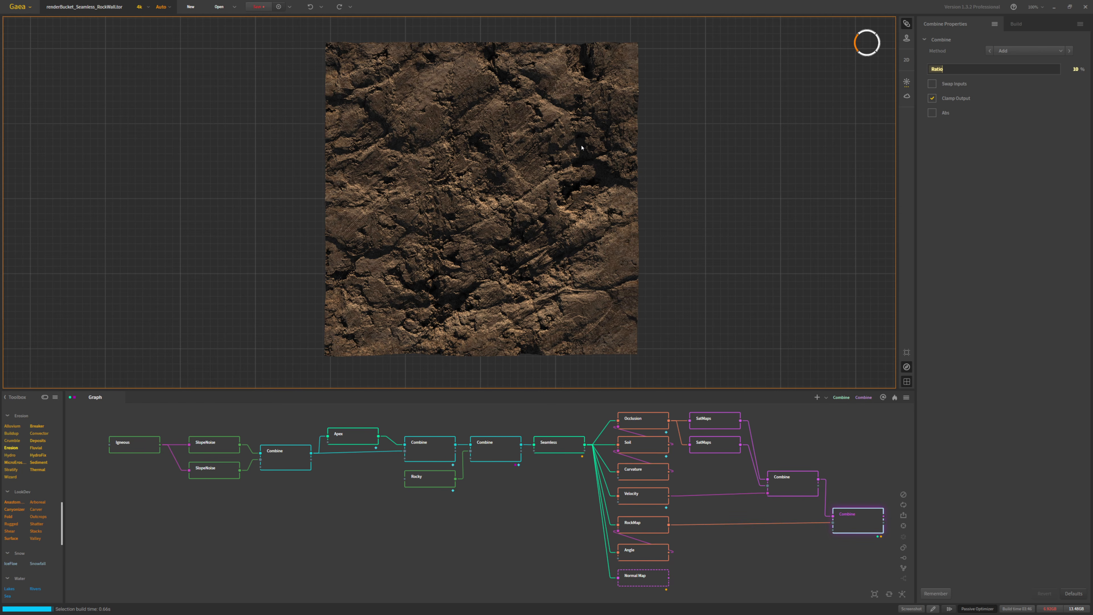
Step: Add an Igneous node to a new, empty graph
scroll(581, 147, "up", 3)
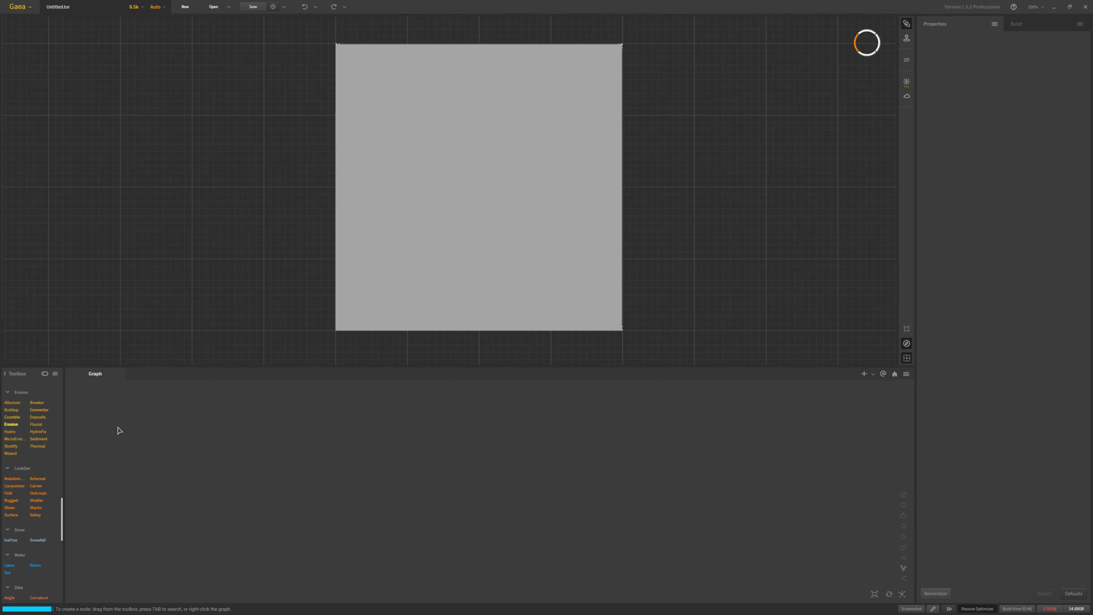
scroll(26, 483, "up", 10)
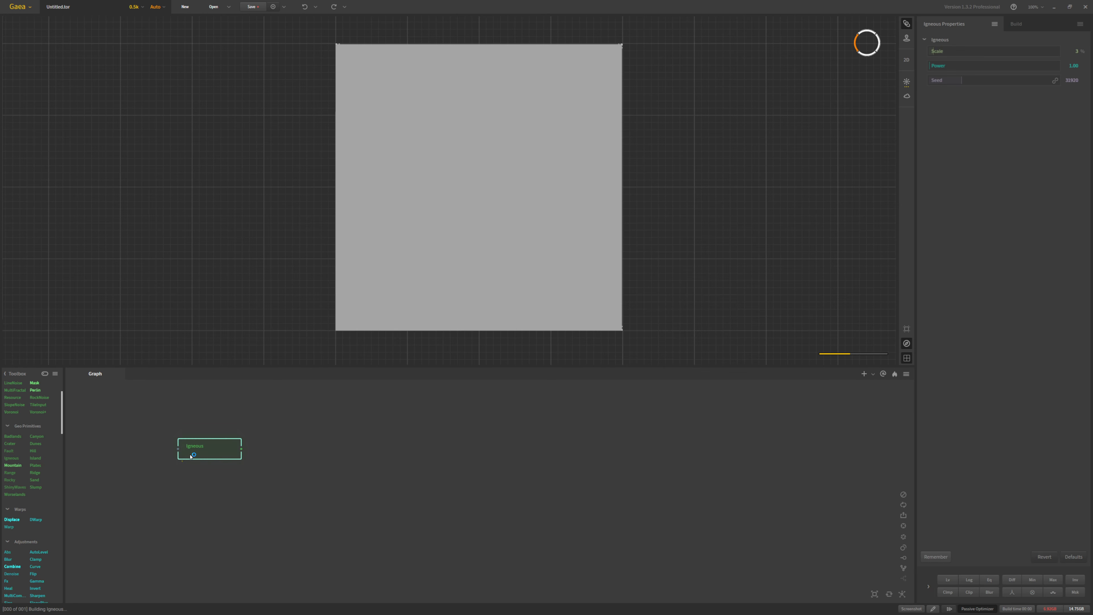
scroll(212, 451, "up", 4)
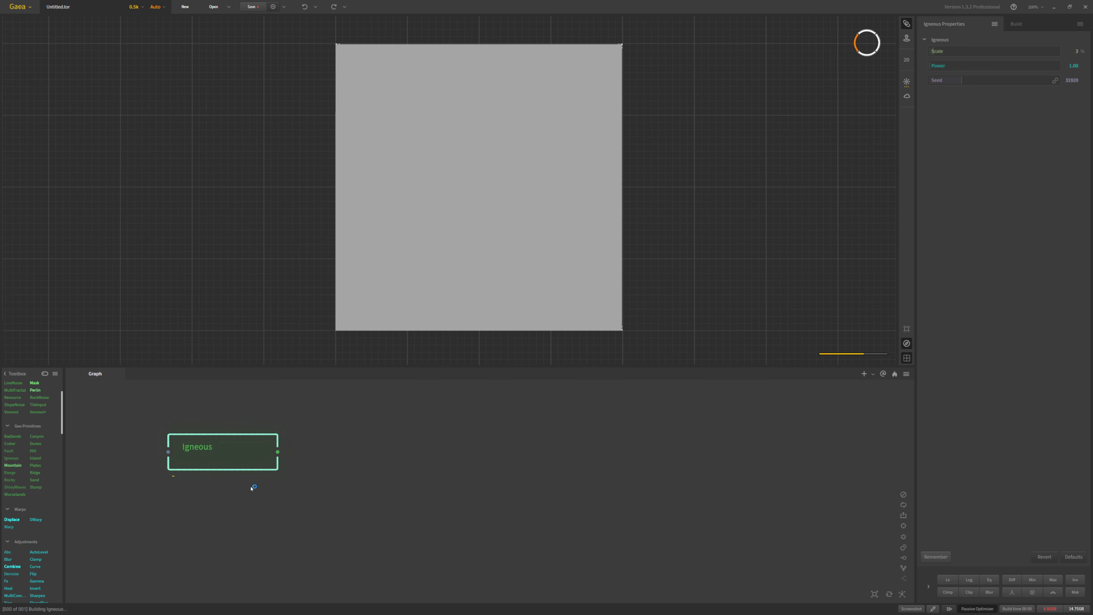
scroll(272, 472, "up", 2)
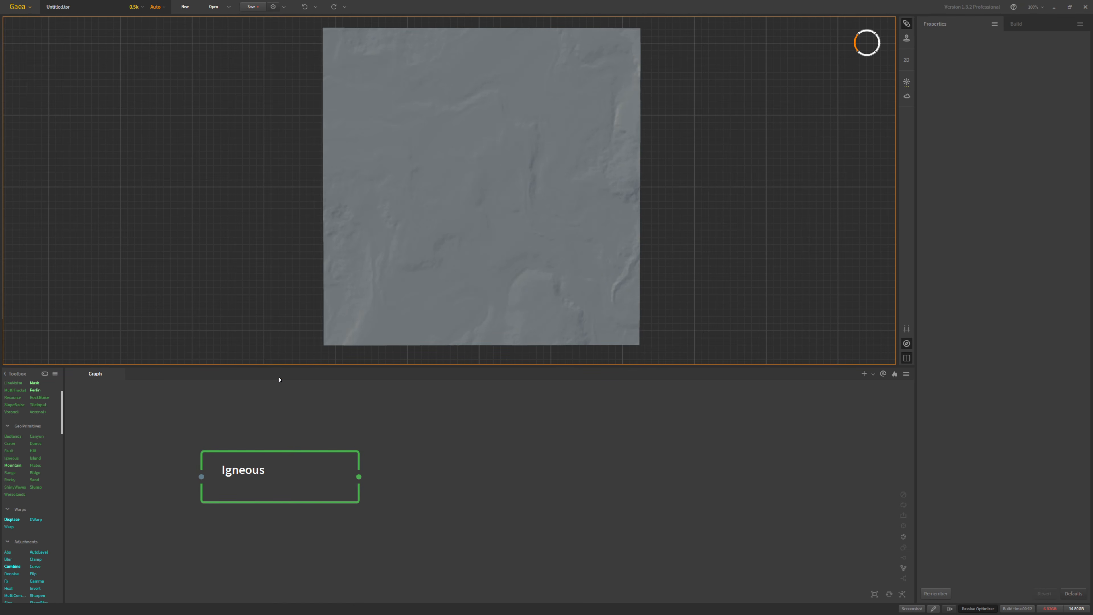
Step: Set the Igneous node's Power to 1.95
left_click(256, 488)
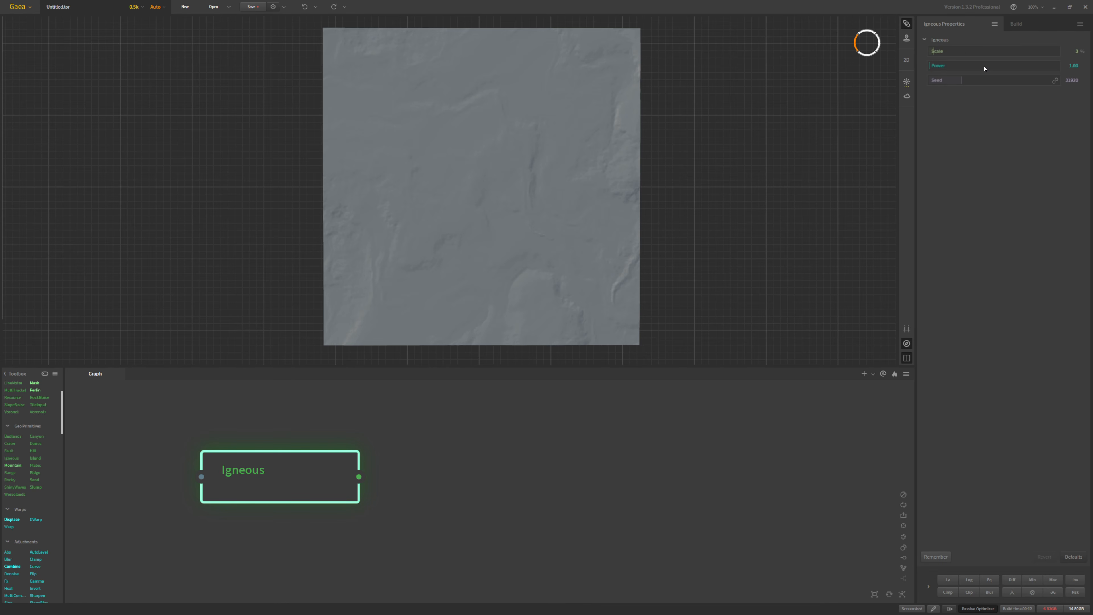
left_click(1074, 66)
type("1.95")
key("Return")
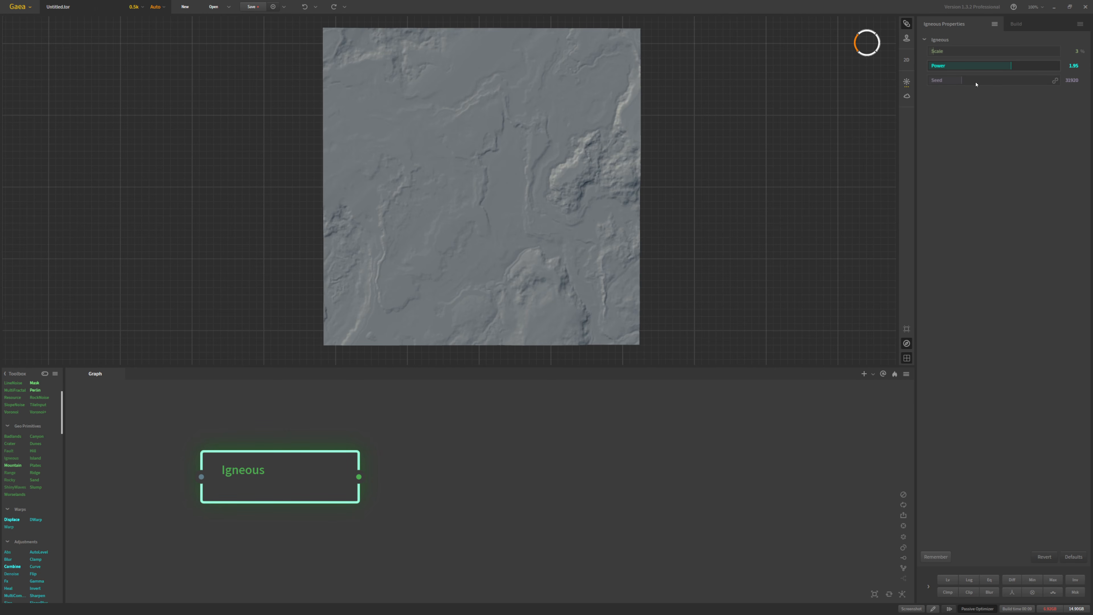
Step: Add two SlopeNoise nodes beside the Igneous node and connect its output to both of their inputs
left_click_drag(299, 493, 243, 498)
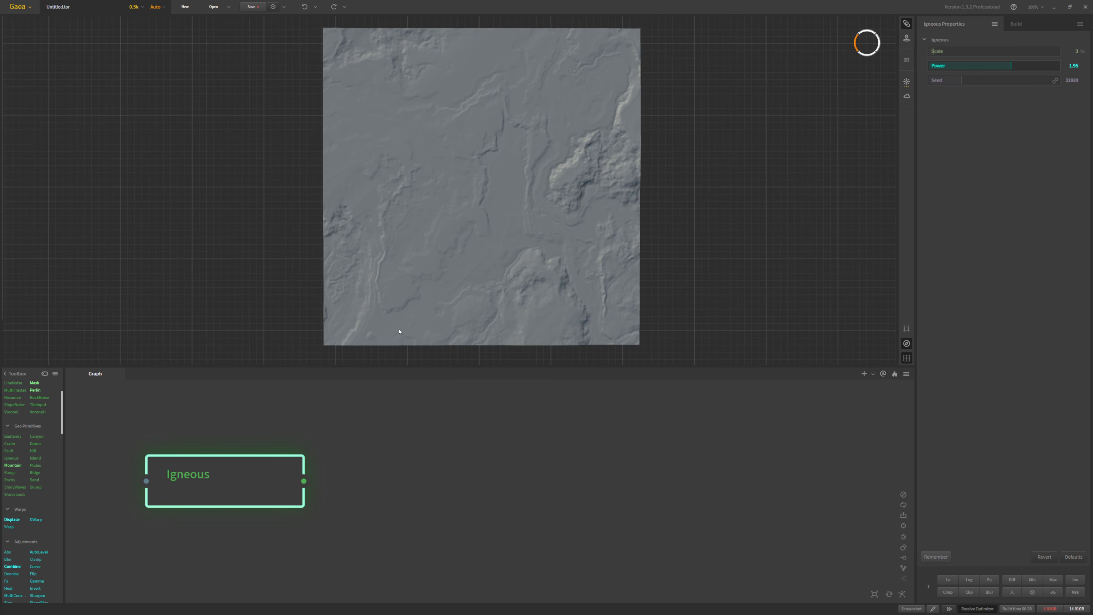
left_click(425, 288)
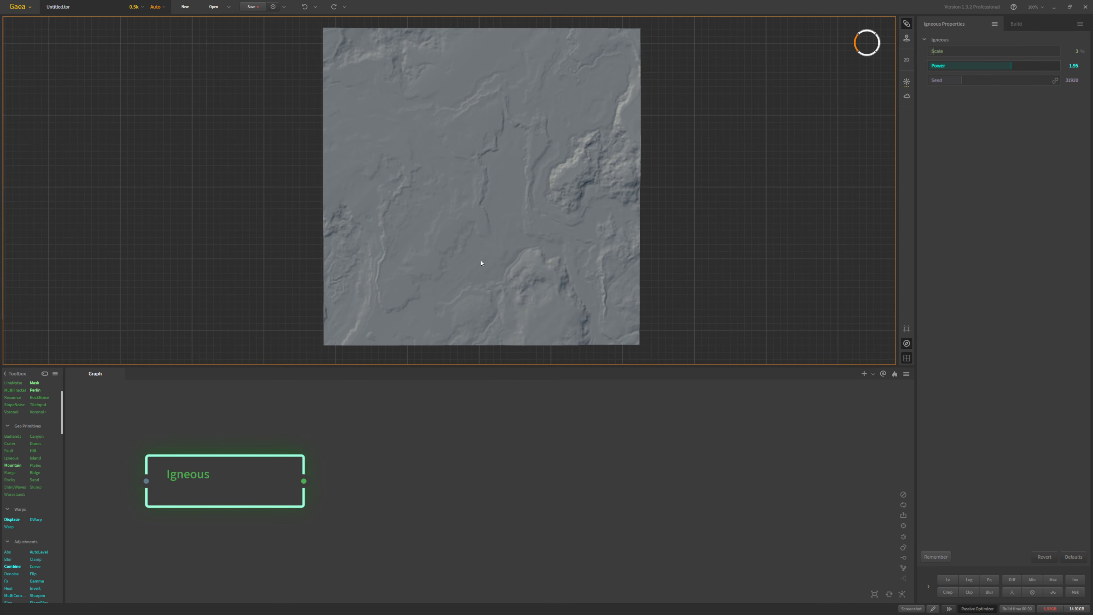
left_click_drag(482, 264, 455, 295)
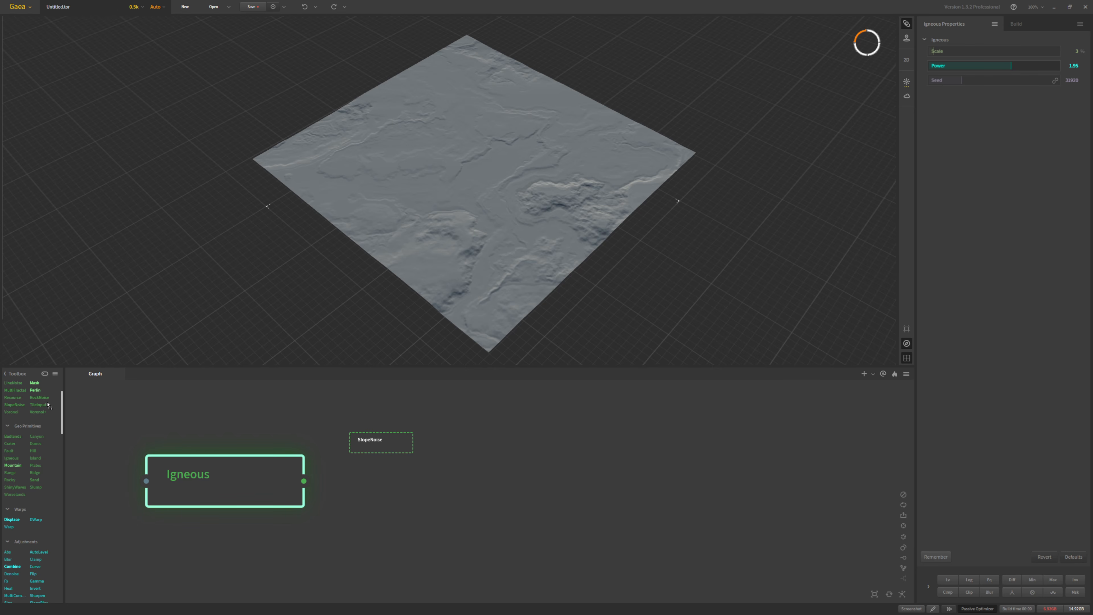
left_click_drag(16, 406, 15, 406)
left_click(15, 407)
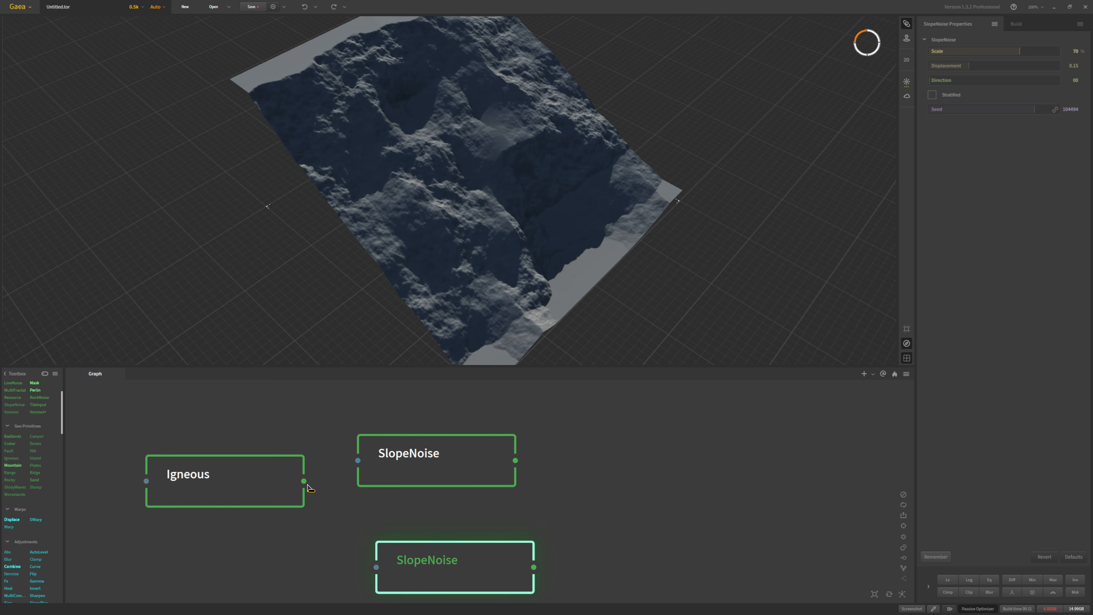
mouse_move(305, 482)
left_mouse_down()
mouse_move(358, 460)
mouse_move(376, 568)
mouse_move(303, 481)
left_mouse_up()
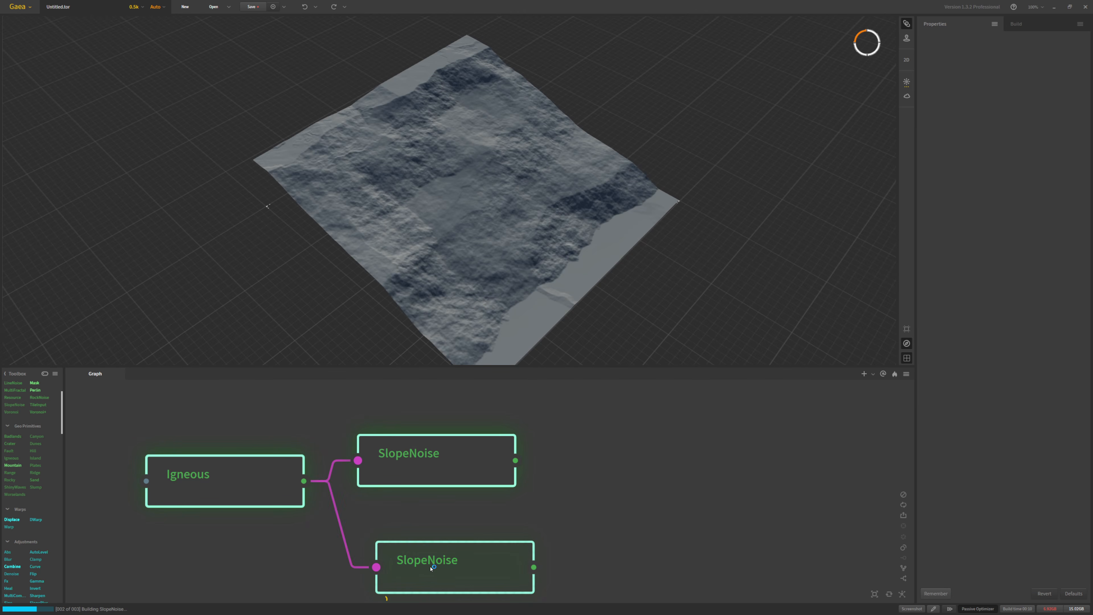
Step: Align the first SlopeNoise node level with the Igneous node and place the second one directly beneath it with a gap
left_click(424, 555)
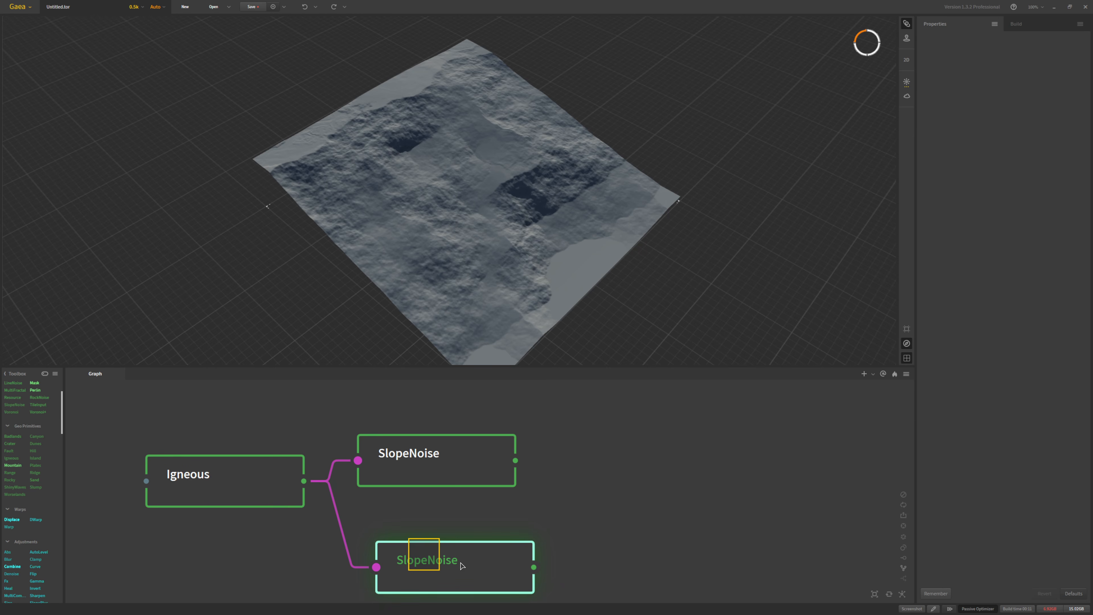
left_click_drag(436, 546, 420, 513)
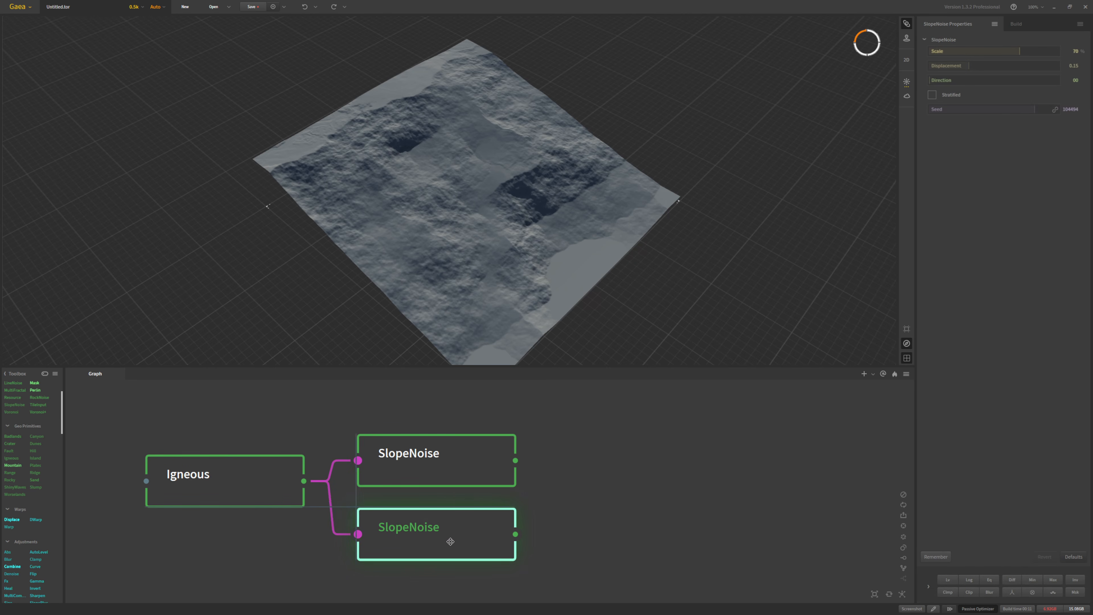
left_click(443, 470)
left_click_drag(439, 475, 438, 498)
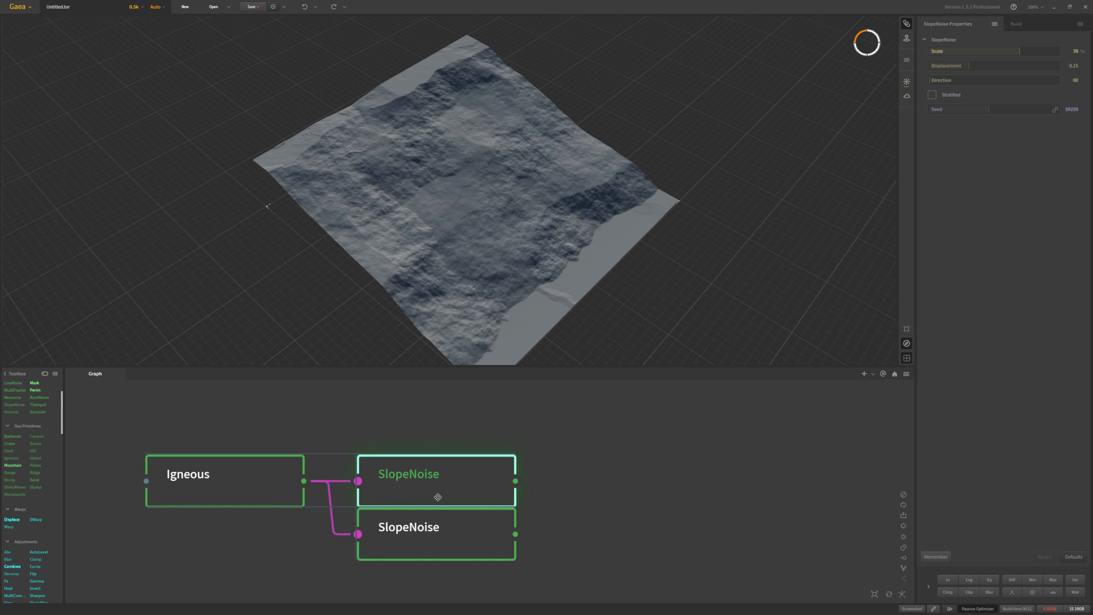
left_click(437, 545)
left_click_drag(436, 567, 442, 568)
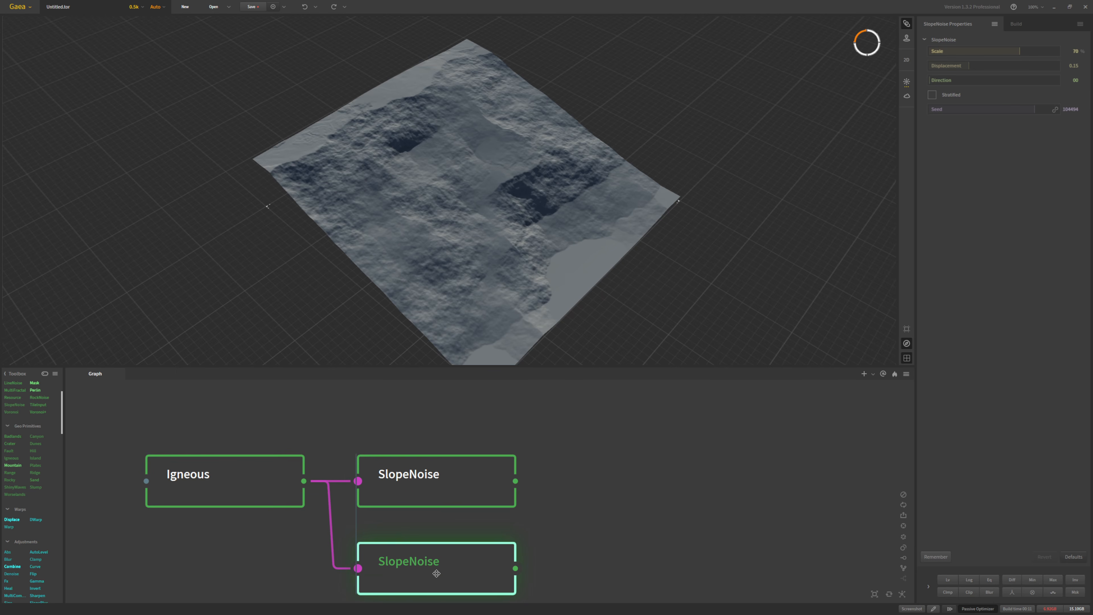
left_click(442, 495)
middle_click_drag(544, 485, 542, 448)
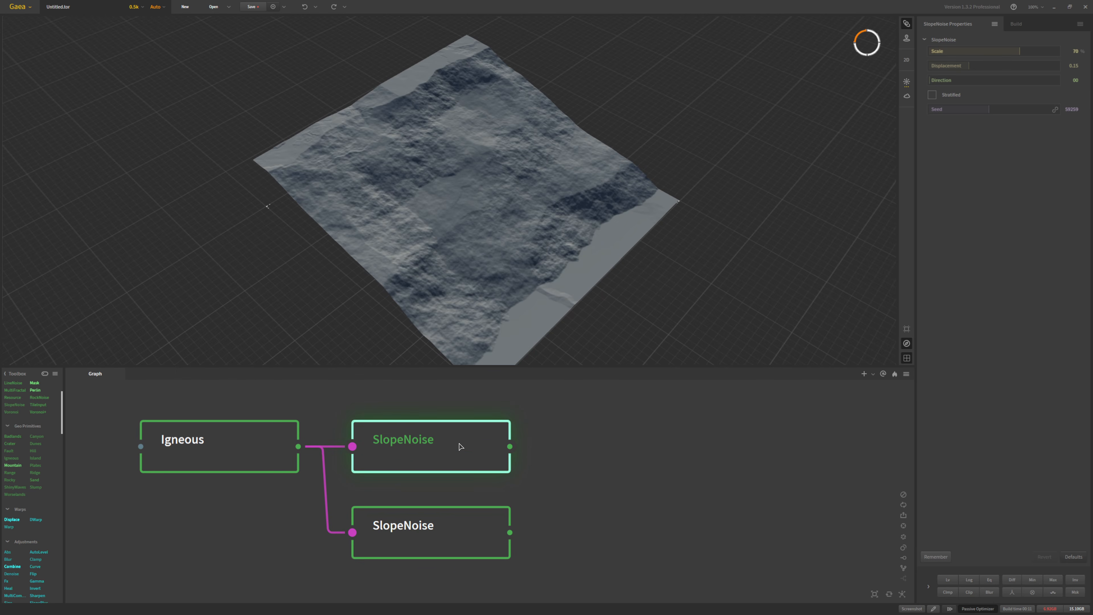
Step: Enable Stratified on the upper and the lower SlopeNoise node, pinning each one to preview it
left_click(933, 96)
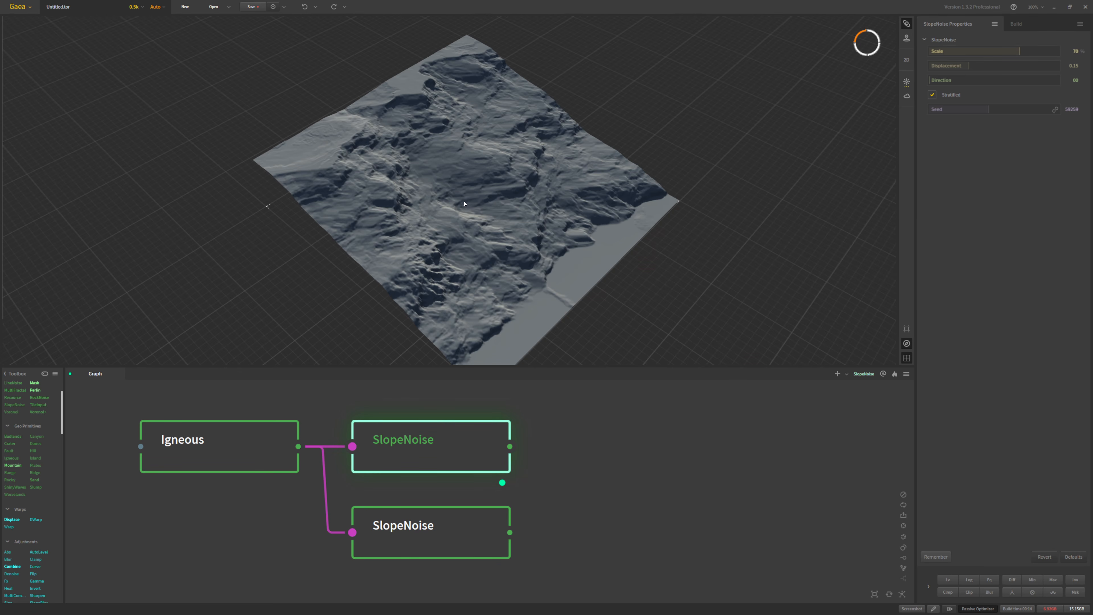
mouse_move(466, 219)
left_mouse_down()
mouse_move(396, 241)
mouse_move(519, 218)
mouse_move(466, 221)
left_mouse_up()
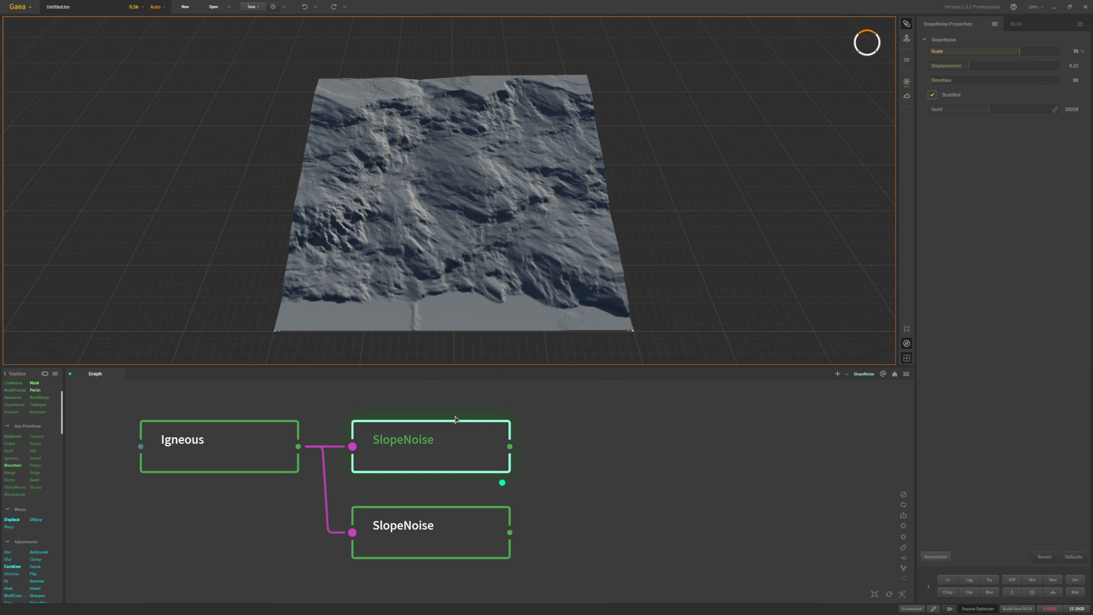
left_click(430, 539)
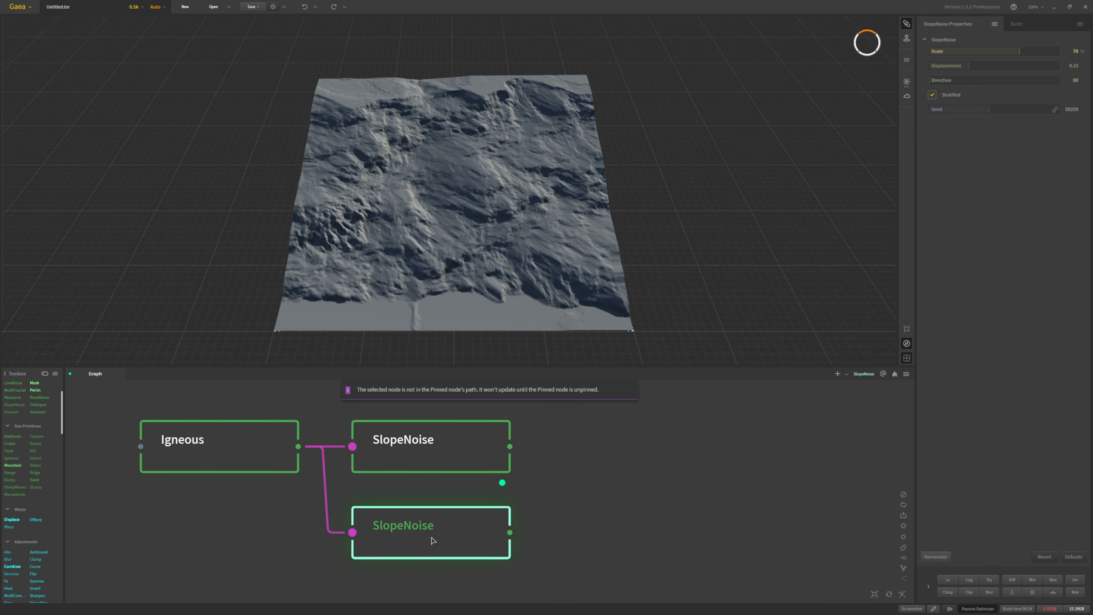
key("f")
left_click_drag(502, 269, 521, 281)
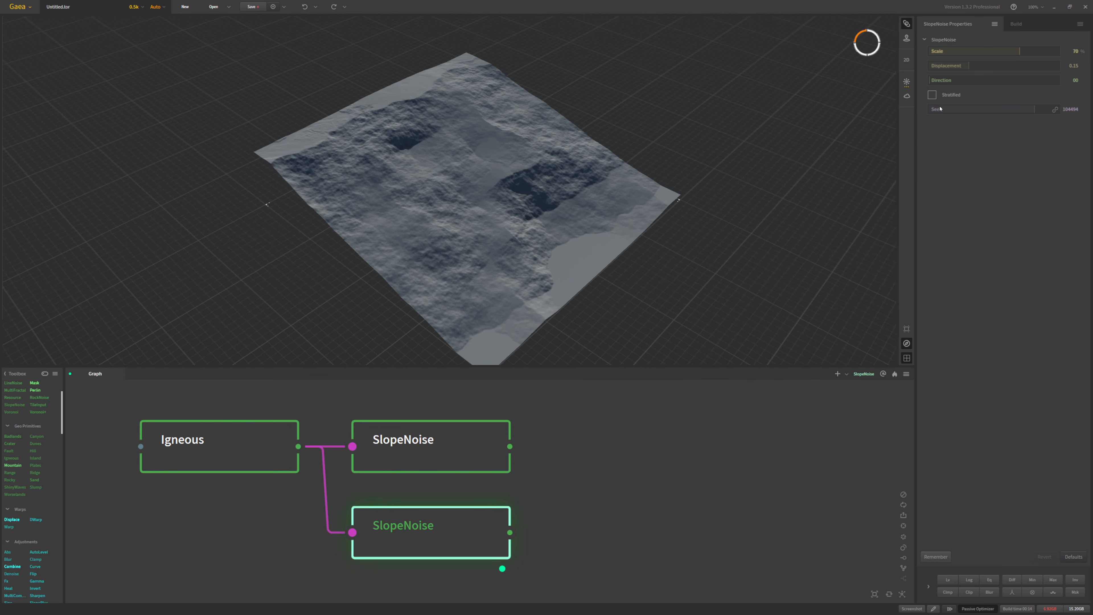
left_click(932, 95)
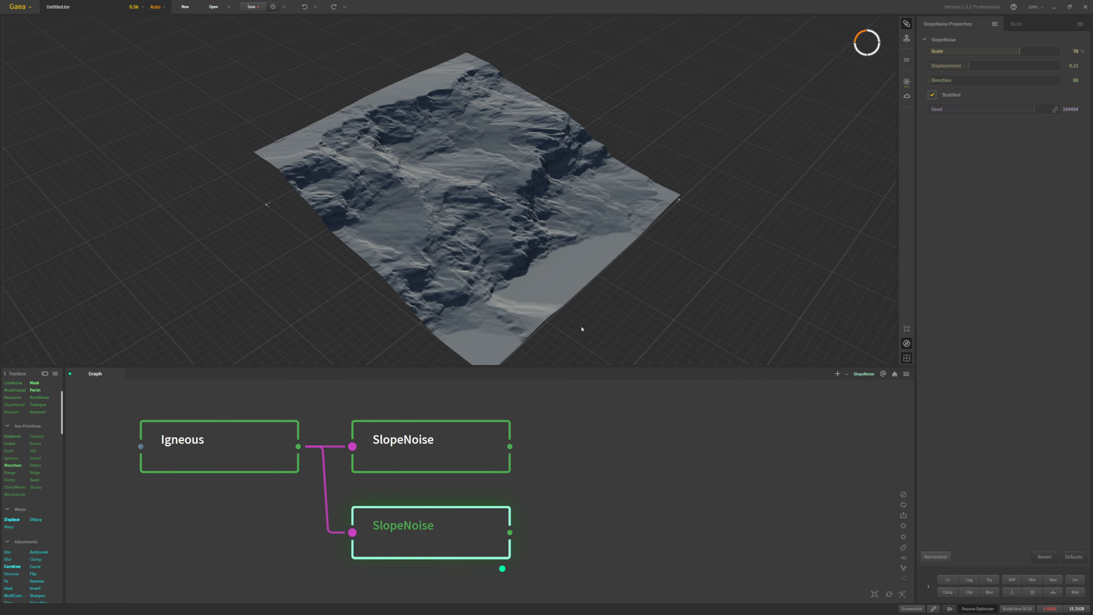
left_click_drag(557, 313, 585, 306)
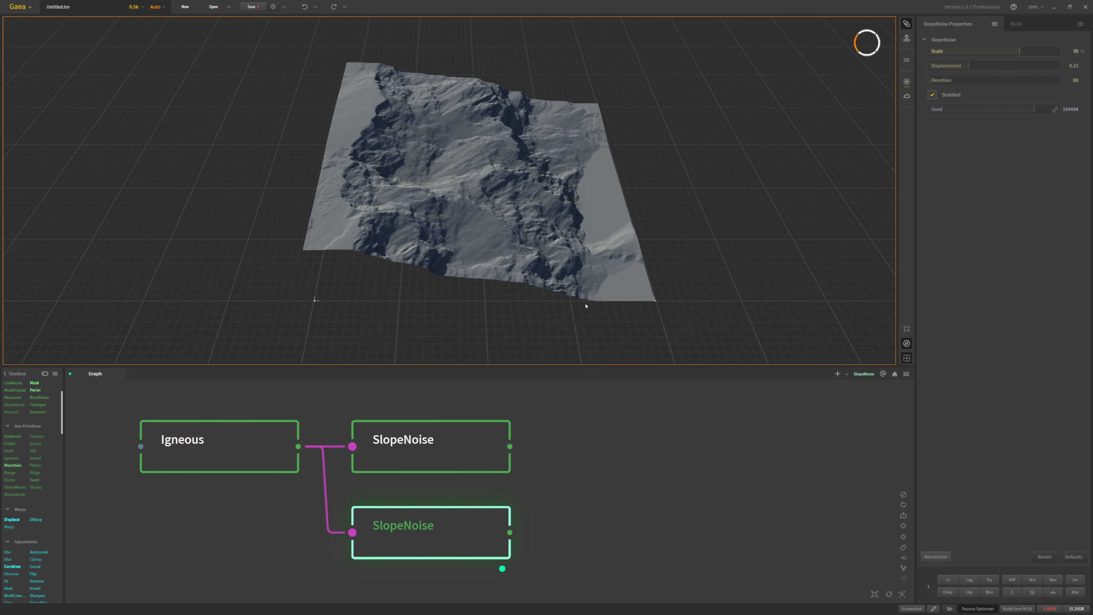
Step: Set the lower SlopeNoise node's Direction to 180
left_click(468, 466)
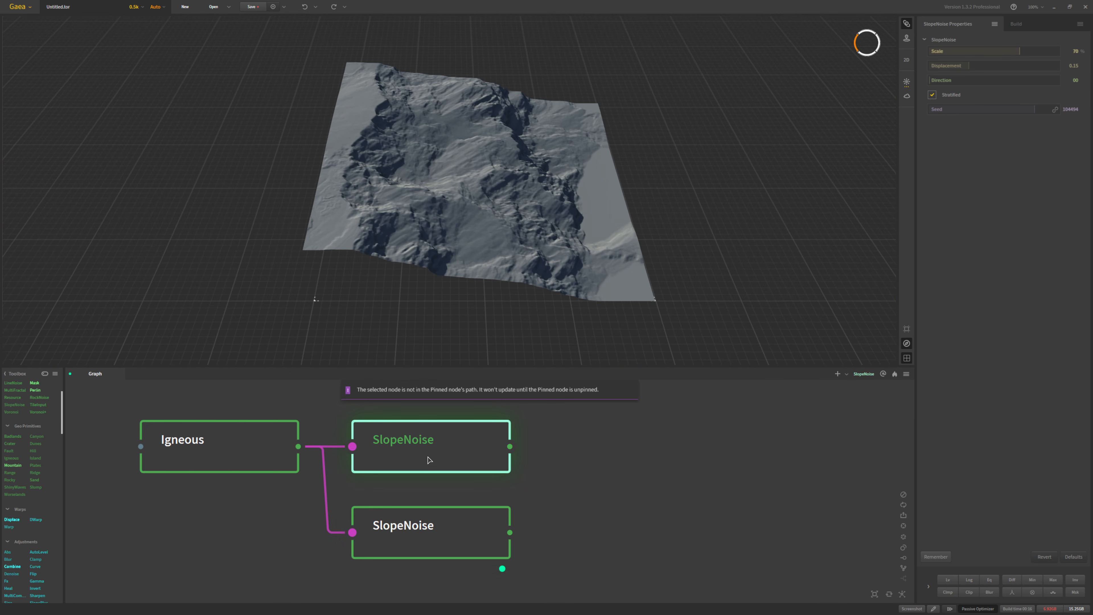
left_click(447, 542)
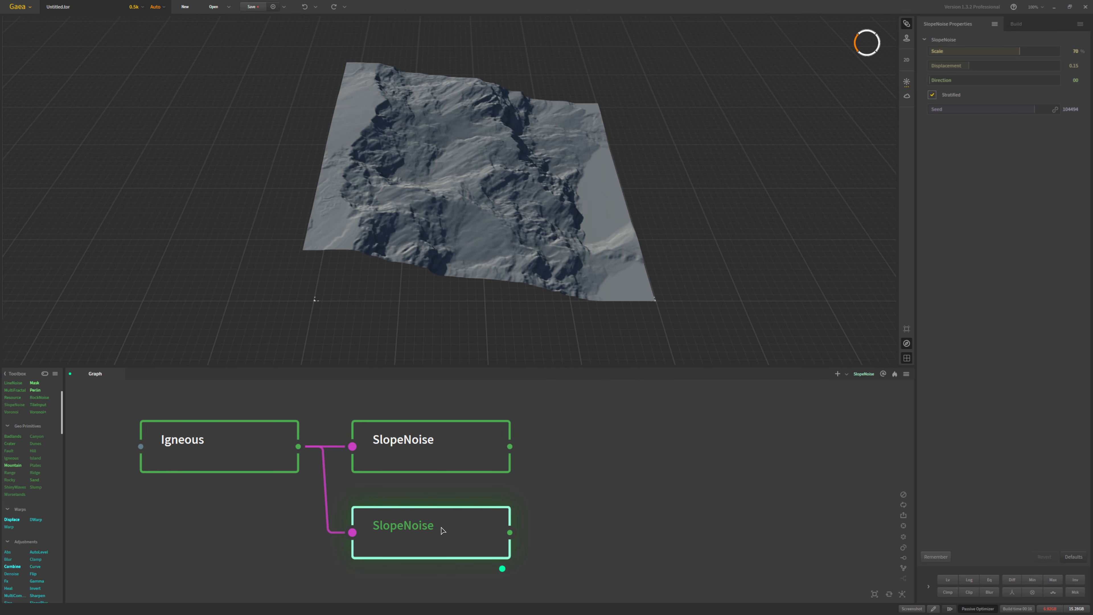
left_click(1075, 84)
key("Return")
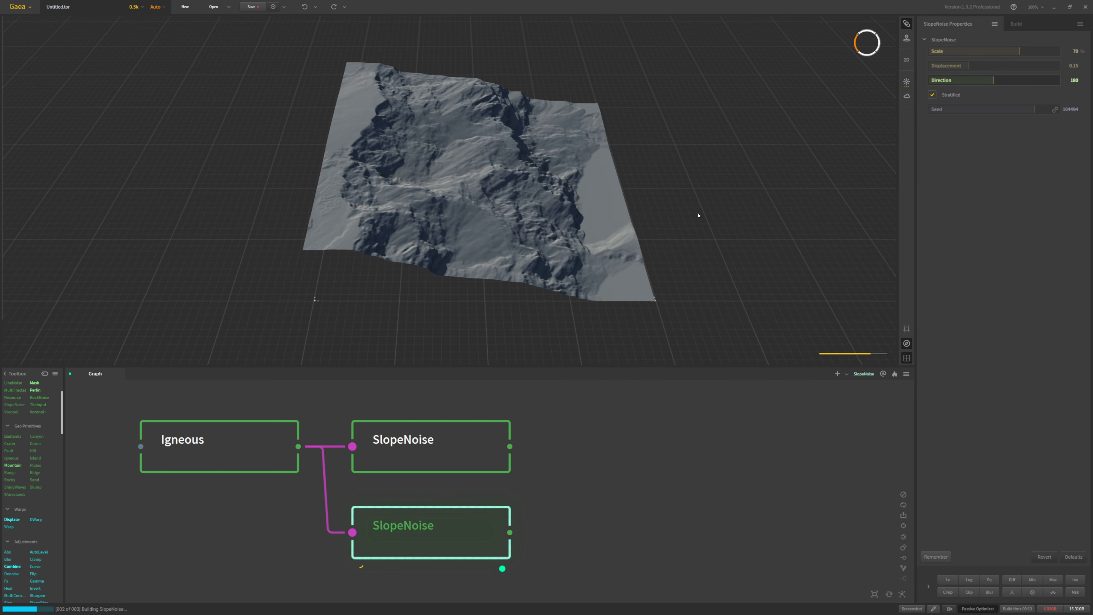
Step: Set the upper SlopeNoise node's Scale to 50% and its Displacement to 0.25
left_click(473, 433)
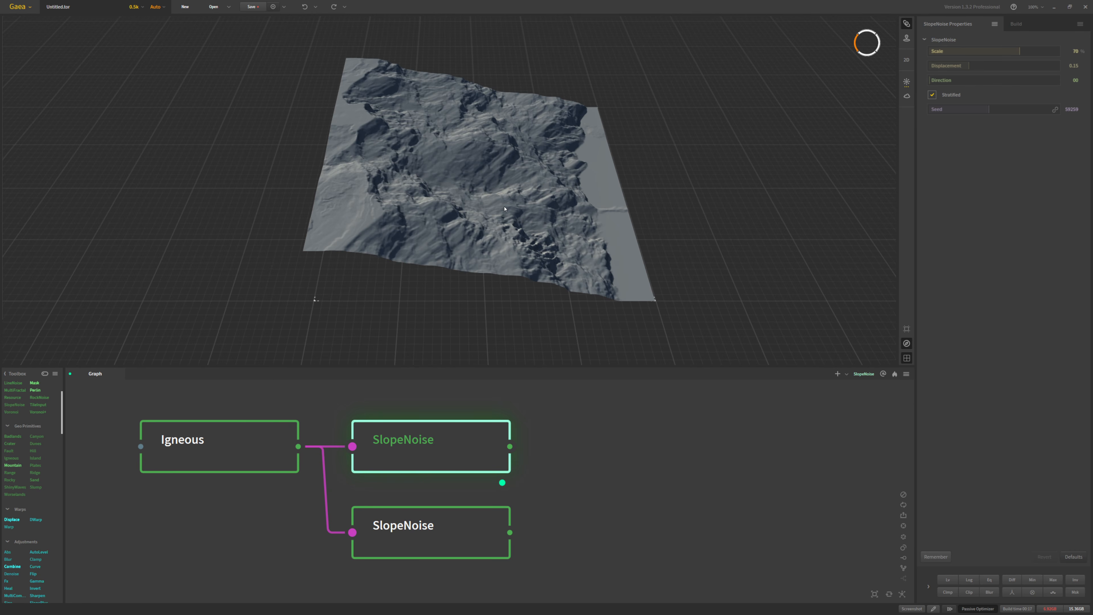
left_click(1077, 52)
type("50")
key("Return")
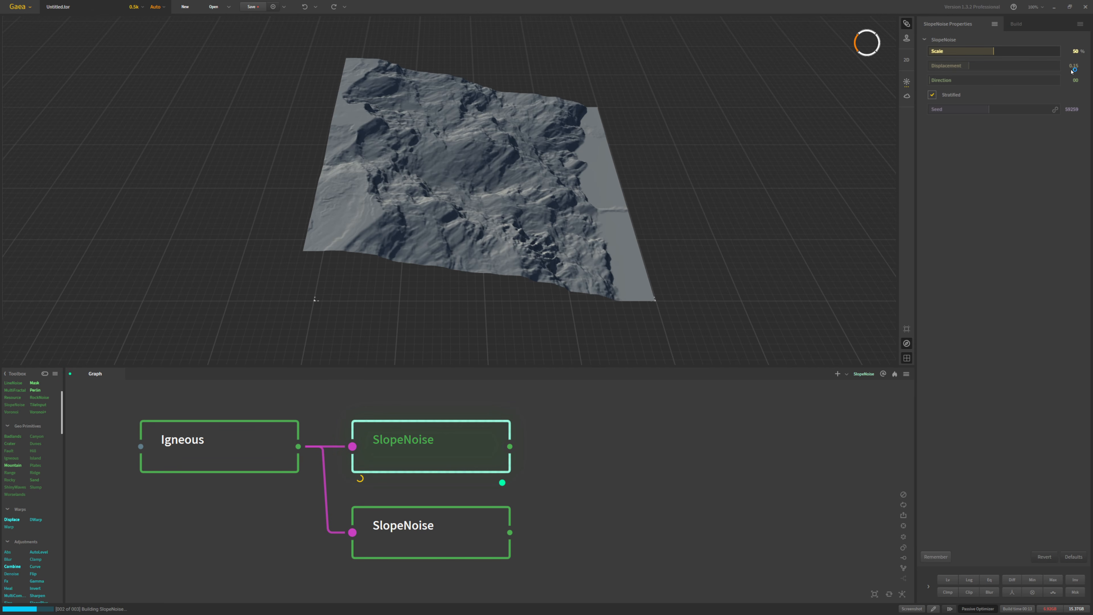
left_click(1072, 66)
type("25")
key("Return")
Step: Set the lower SlopeNoise node's Scale to 50% and Displacement to 0.25, and unpin the node
left_click(471, 522)
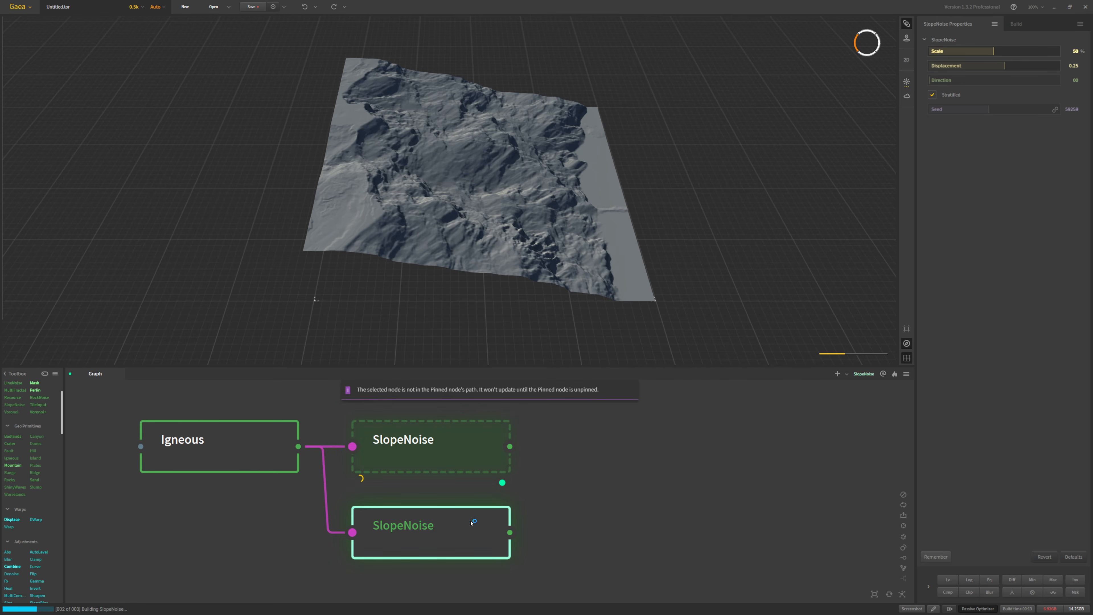
left_click(1076, 50)
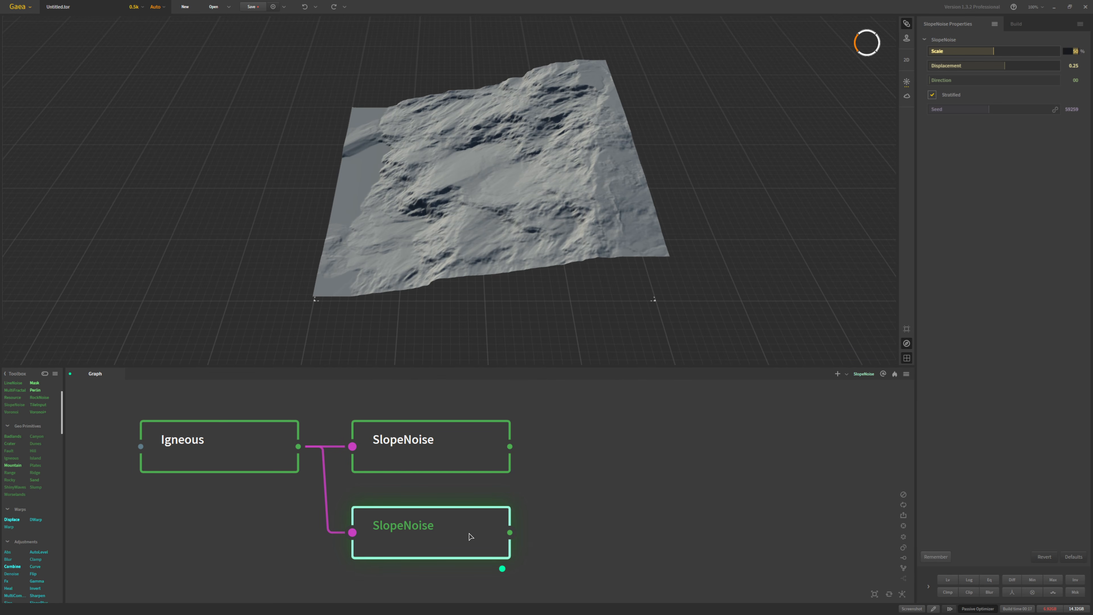
left_click(471, 466)
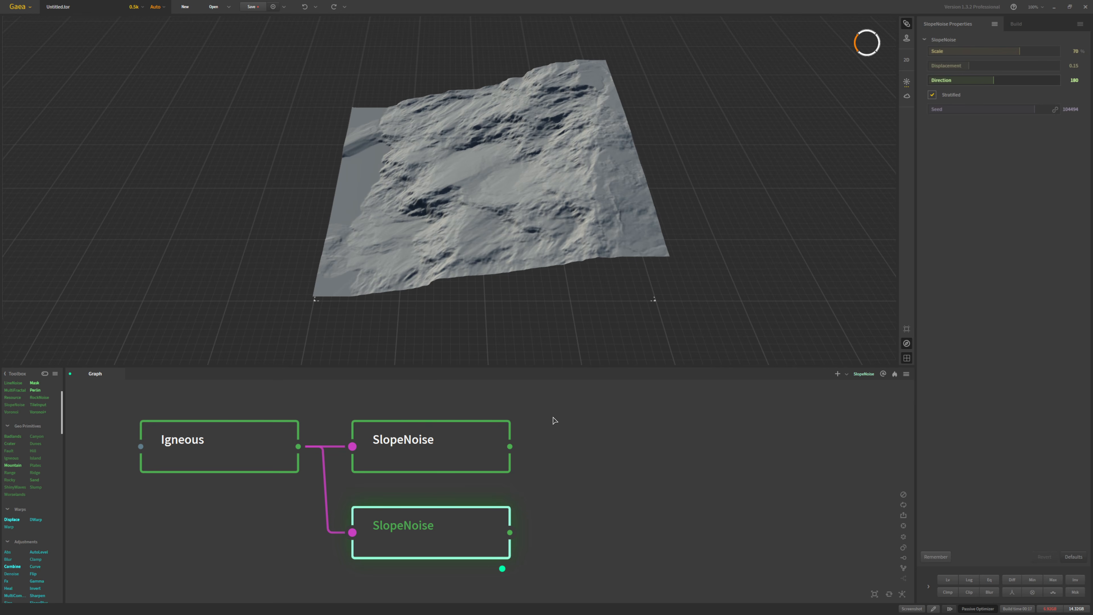
left_click(460, 535)
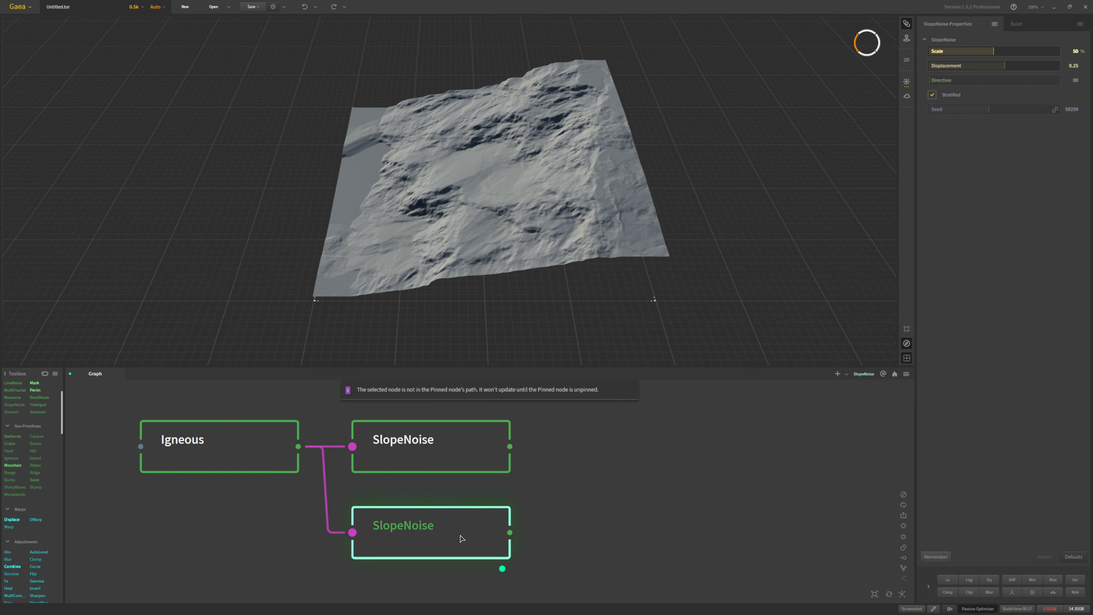
left_click(1077, 52)
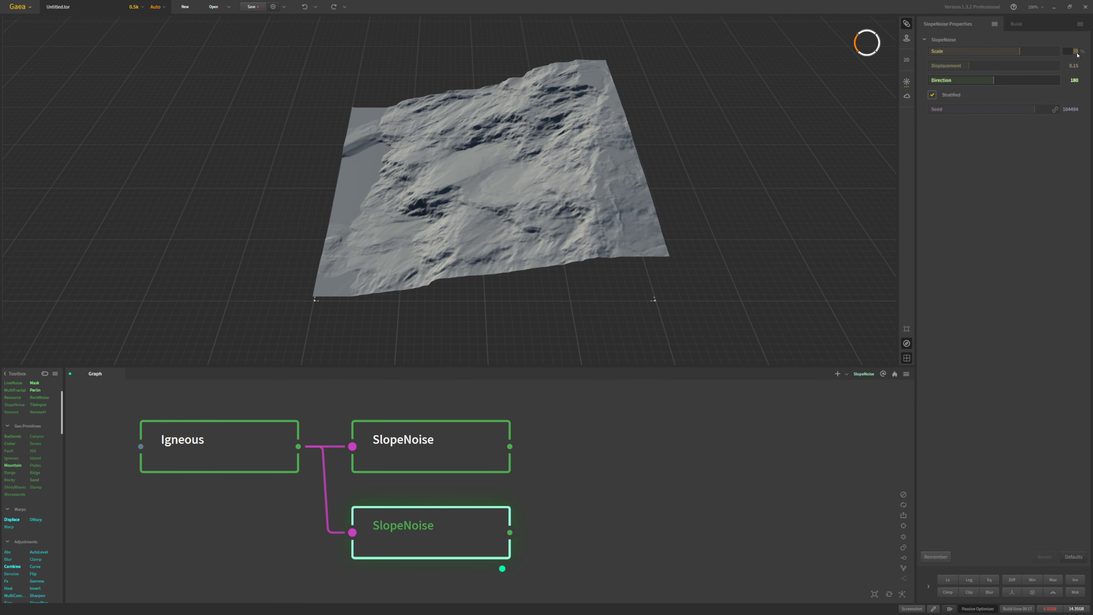
type("50")
key("Return")
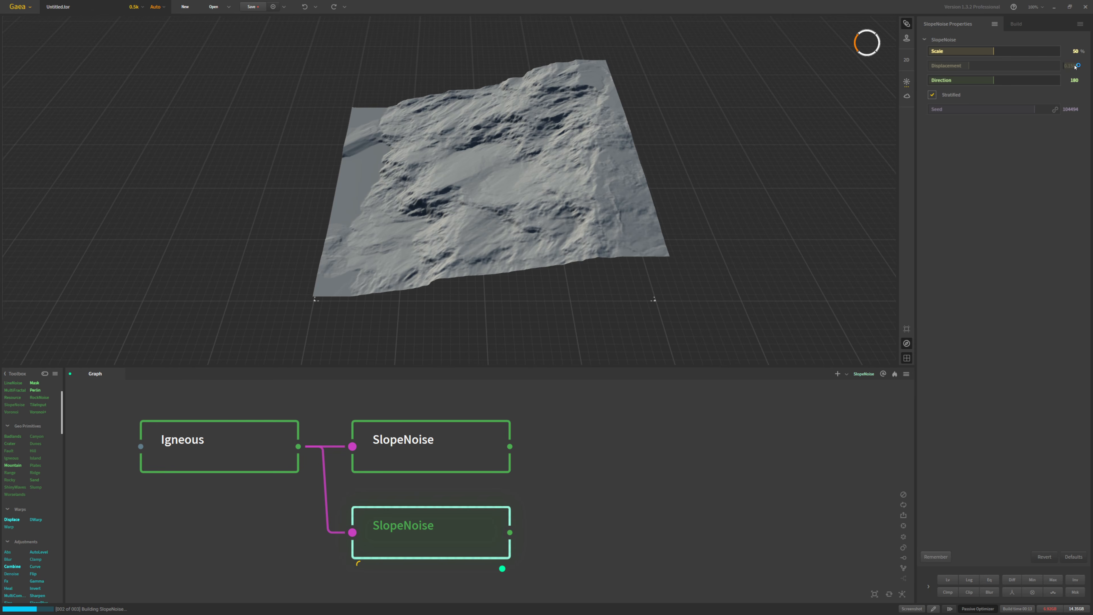
left_click(1075, 66)
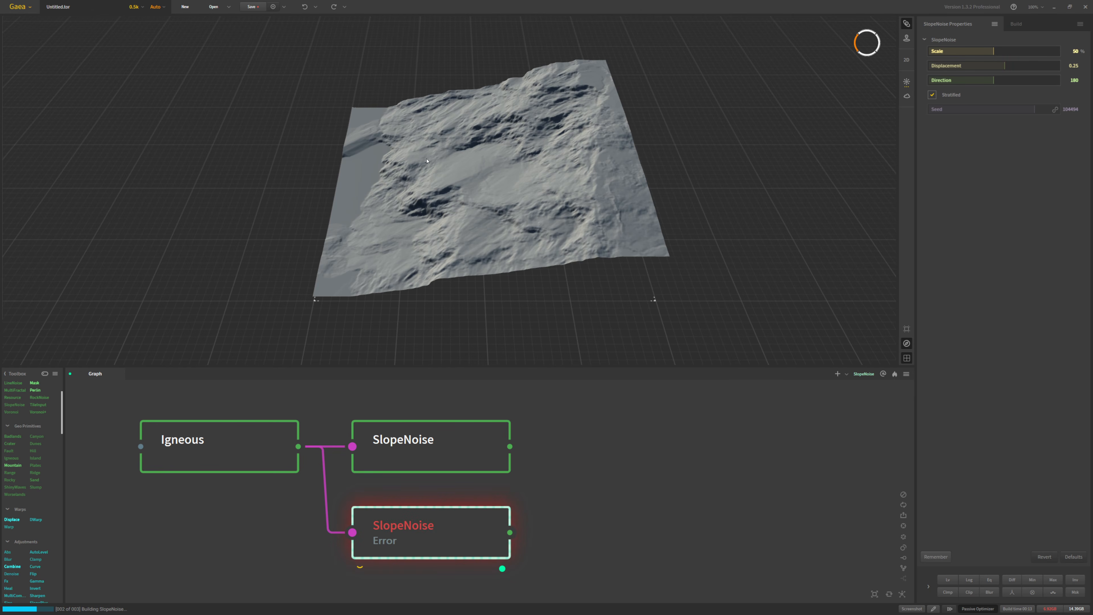
double_click(451, 541)
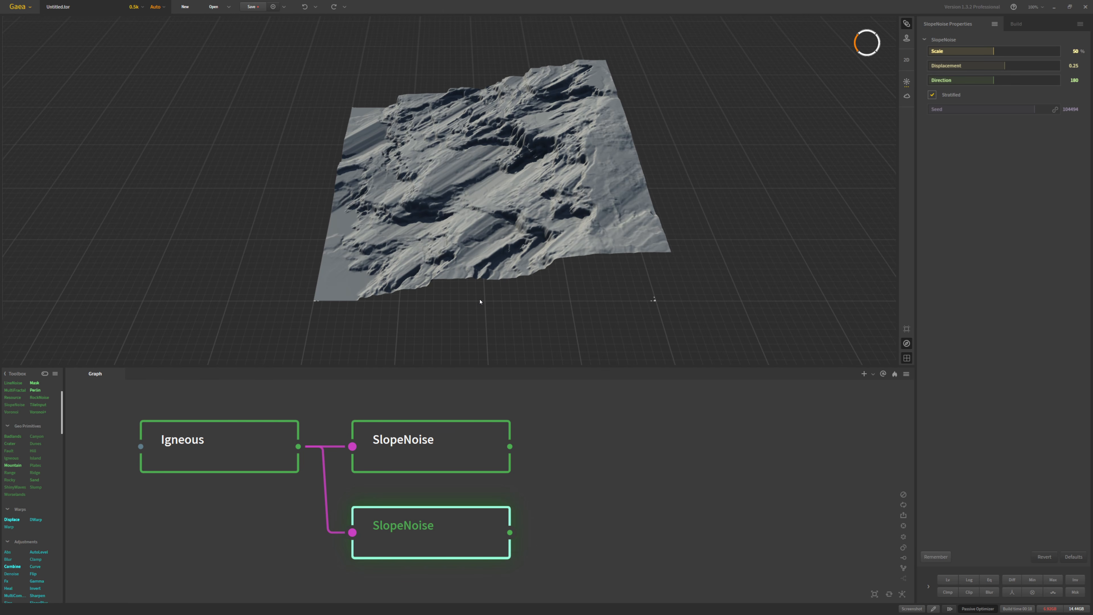
Step: Add a Combine node that takes the upper SlopeNoise as its first input and the lower as its second, and pin it
mouse_move(481, 287)
left_mouse_down()
mouse_move(475, 257)
mouse_move(479, 268)
left_mouse_up()
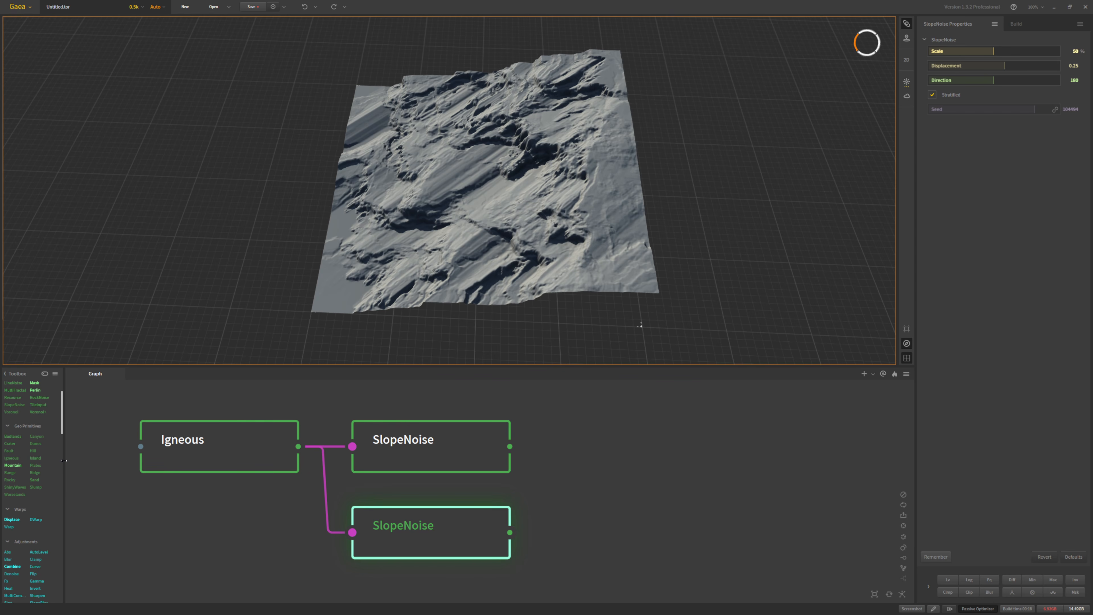
left_click_drag(14, 568, 598, 460)
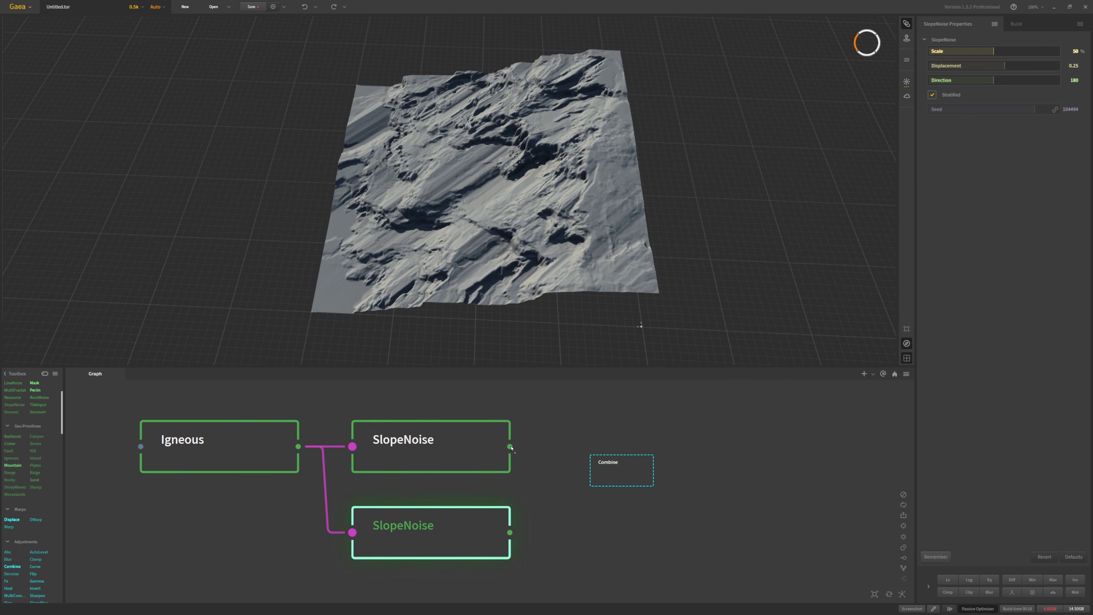
left_click_drag(511, 447, 598, 482)
left_click_drag(598, 503, 511, 533)
left_click_drag(676, 499, 649, 492)
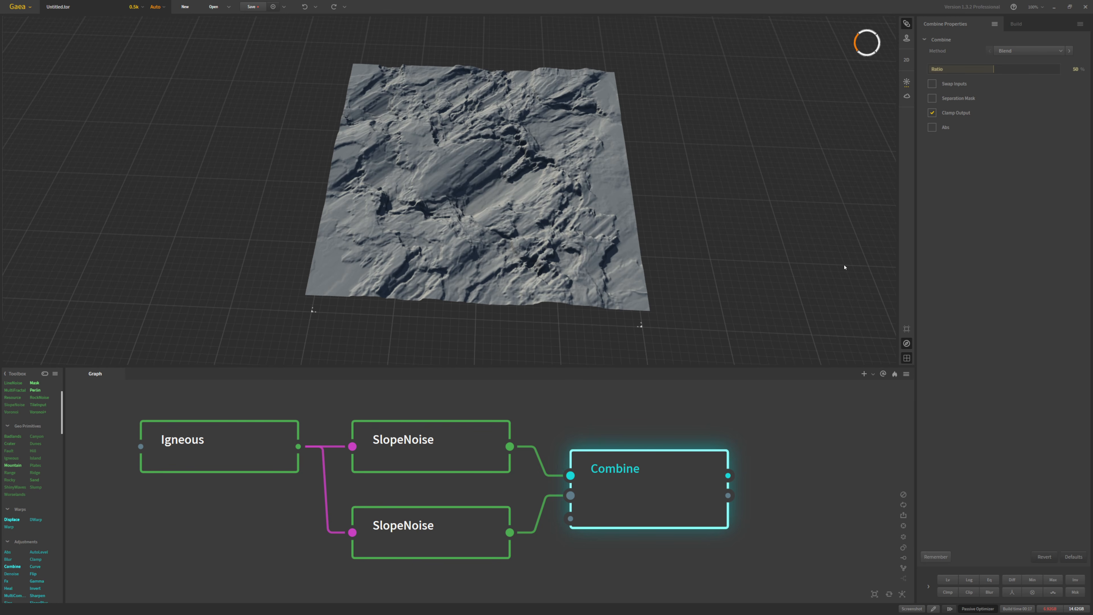
key("f")
left_click_drag(603, 211, 580, 145)
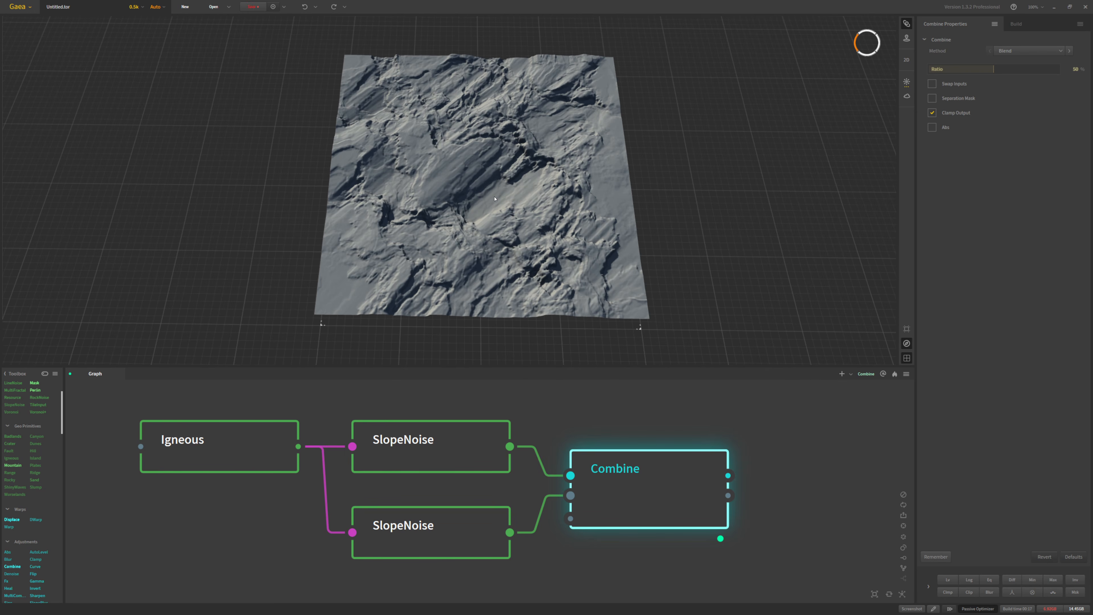
left_click_drag(495, 198, 495, 157)
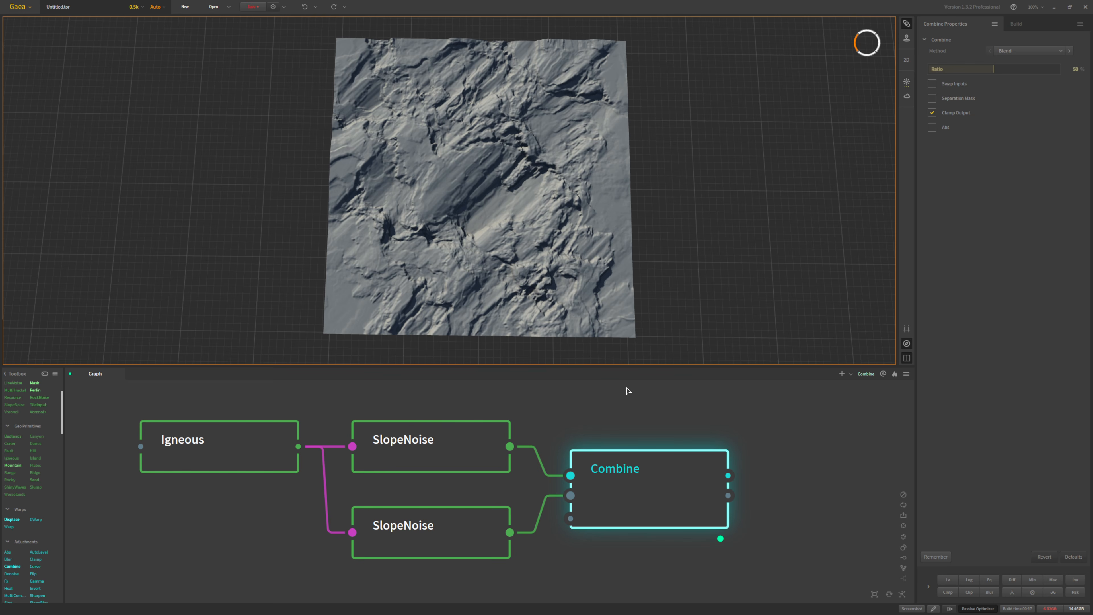
Step: Add an Apex filter node after the Combine node, connect the Combine output to its input, and pin the Apex node
right_click_drag(615, 405, 386, 405)
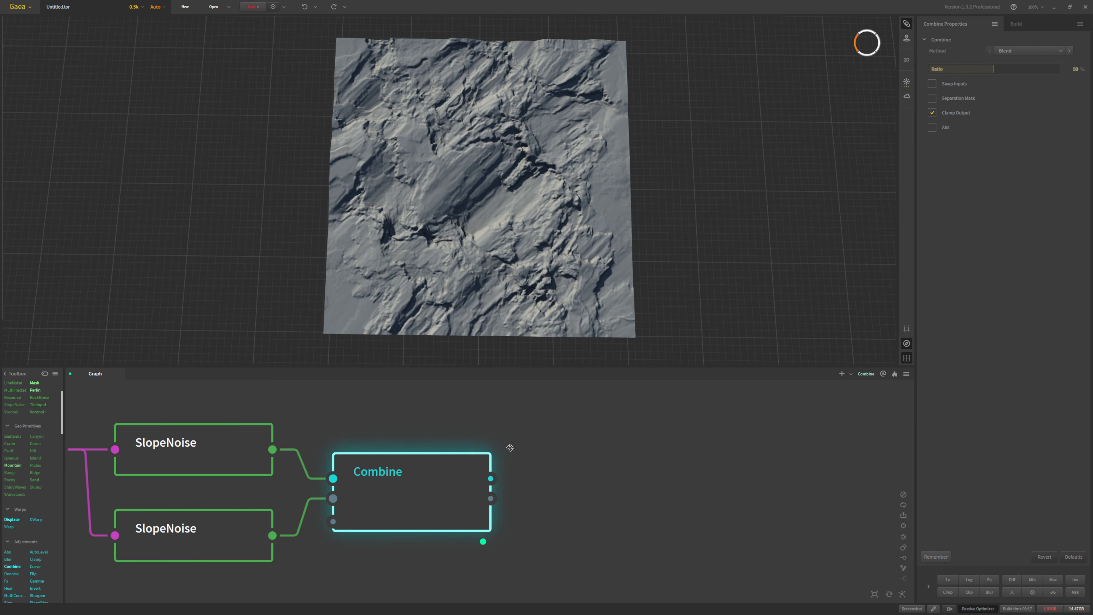
right_click_drag(510, 447, 478, 451)
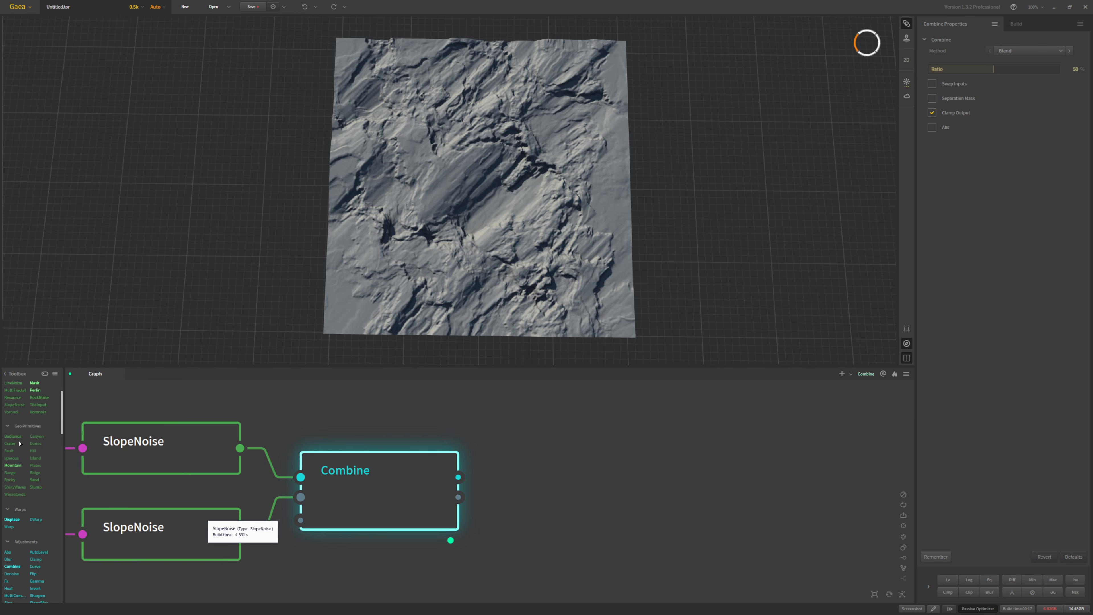
scroll(35, 478, "down", 3)
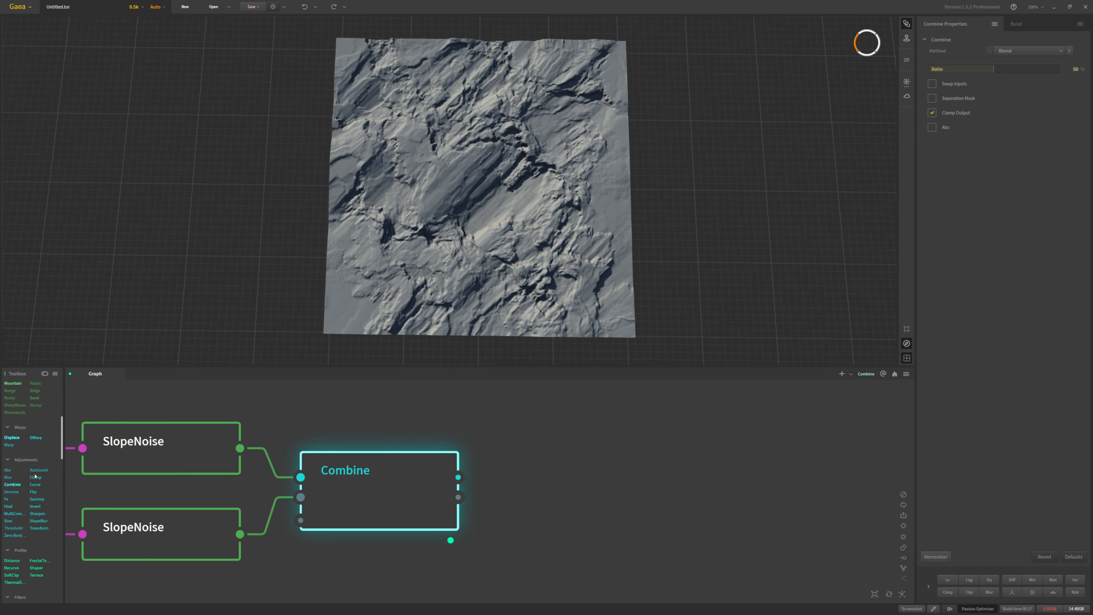
scroll(50, 591, "down", 1)
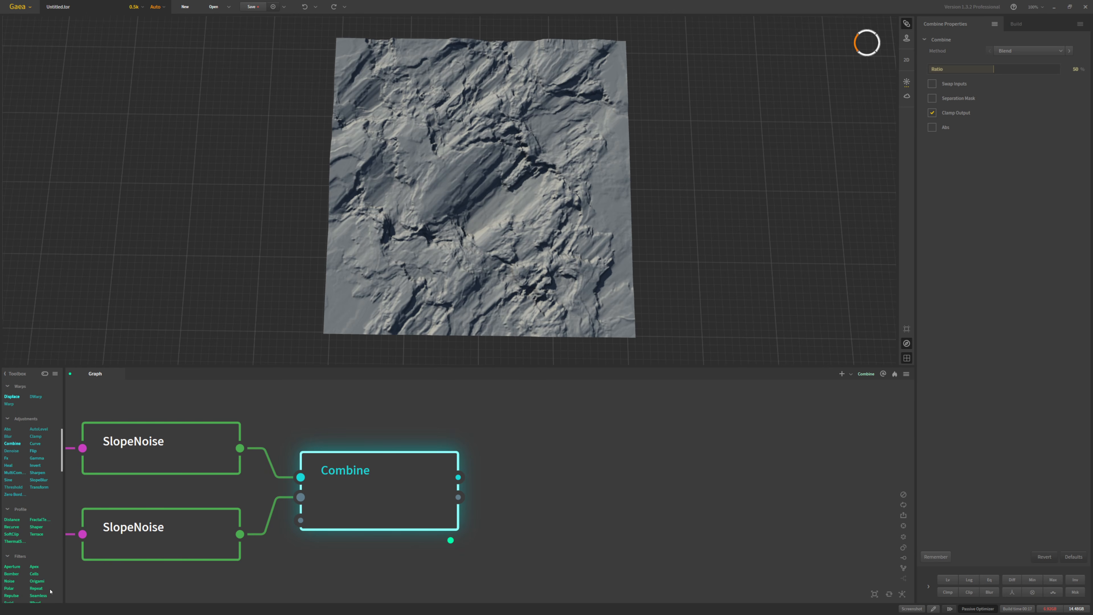
scroll(34, 568, "down", 1)
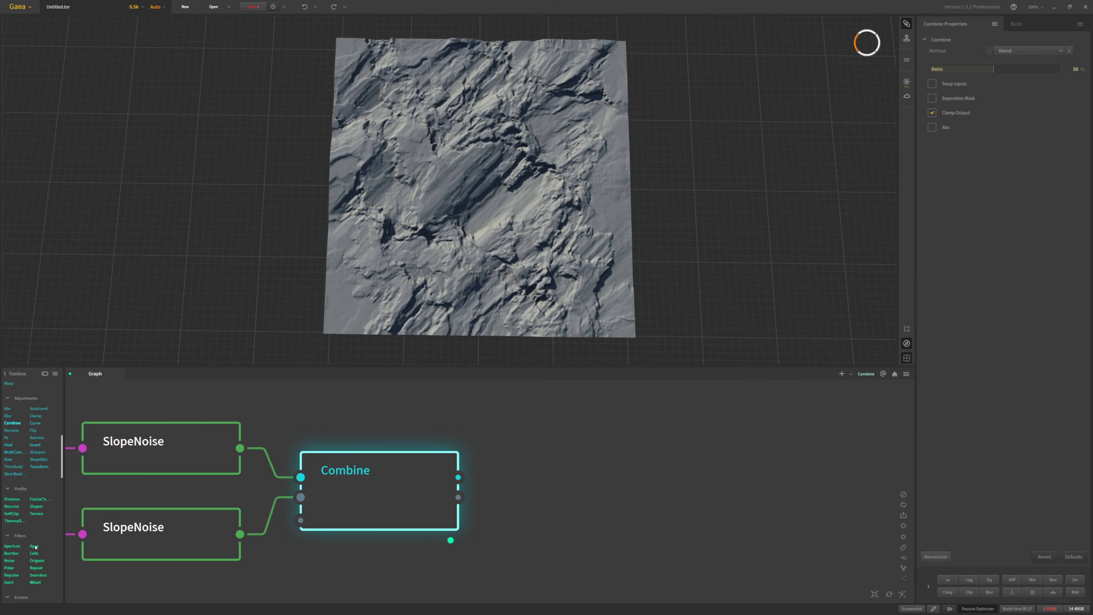
left_click_drag(35, 546, 519, 436)
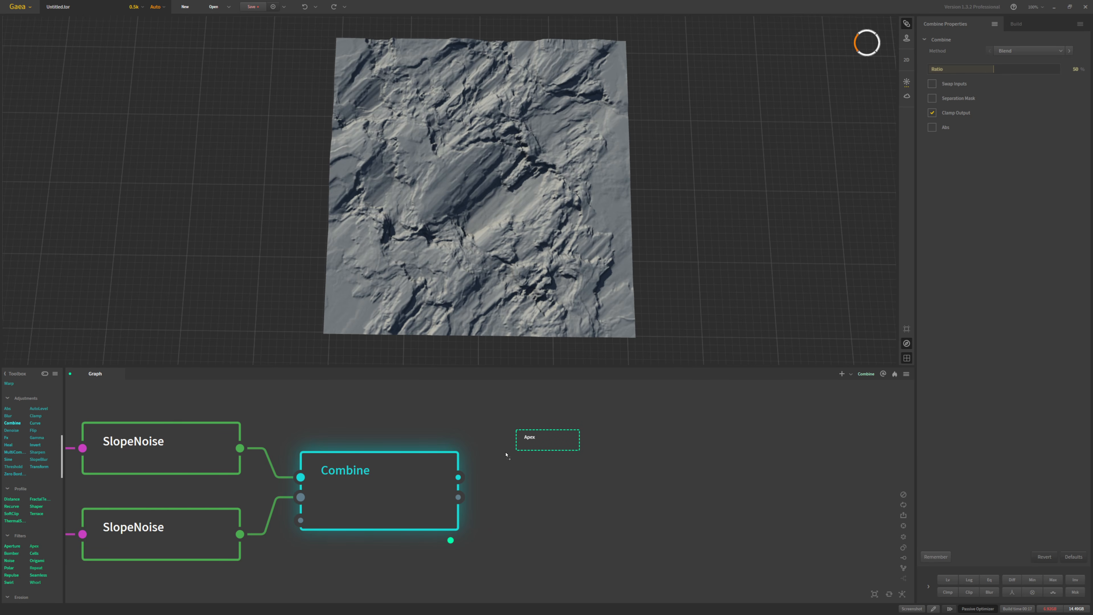
left_click_drag(500, 461, 500, 461)
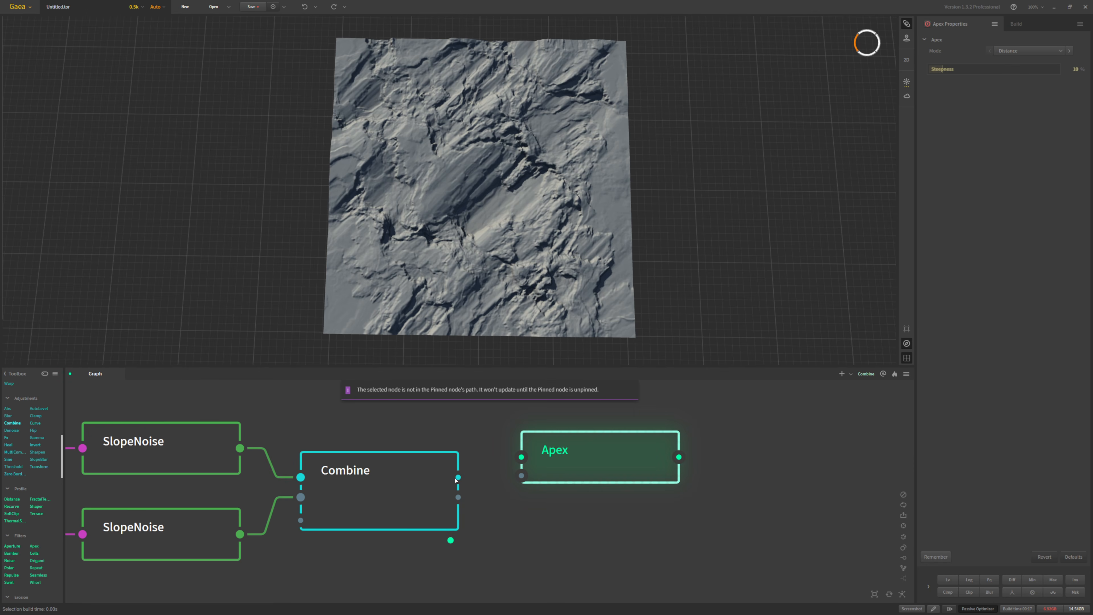
left_click_drag(458, 478, 521, 456)
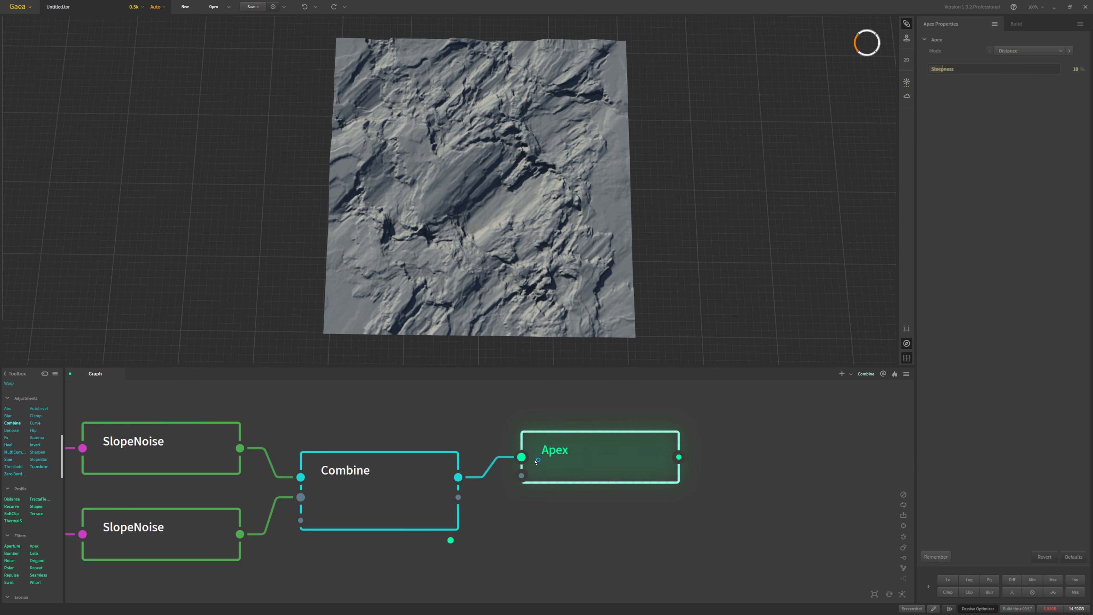
left_click(592, 452)
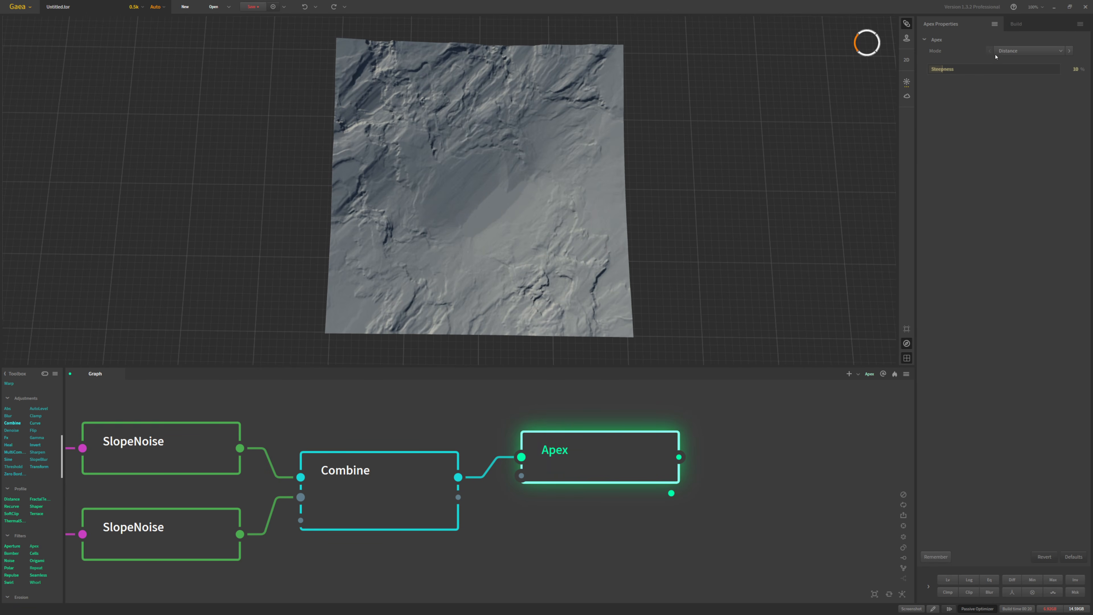
Step: Set the Apex node to Slant mode with A at 7% and B at 2%, and enable Mirror Edges
left_click(1019, 58)
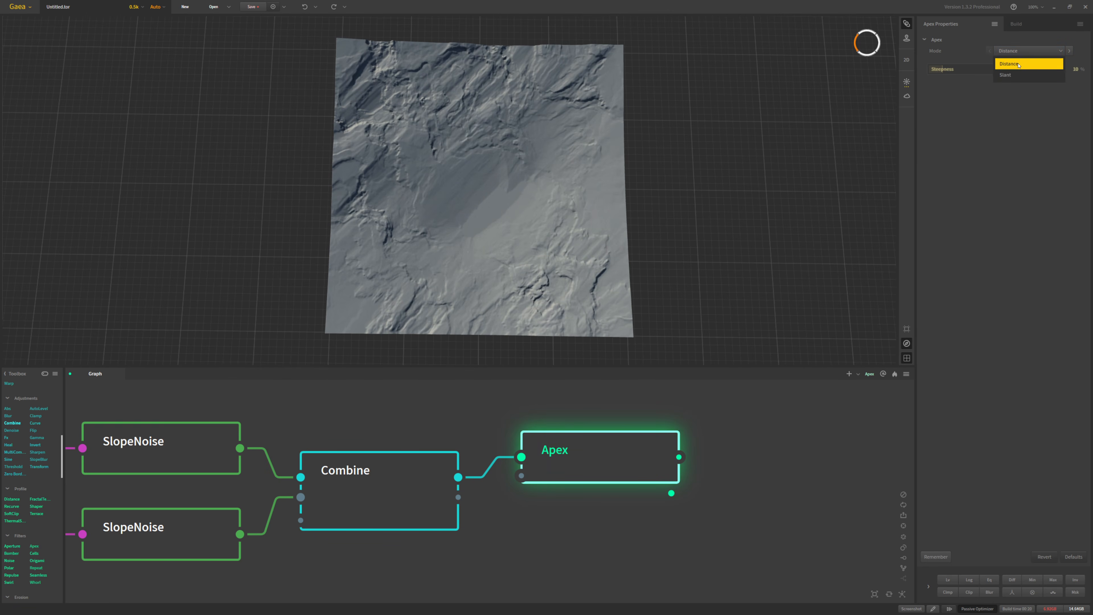
left_click(1017, 75)
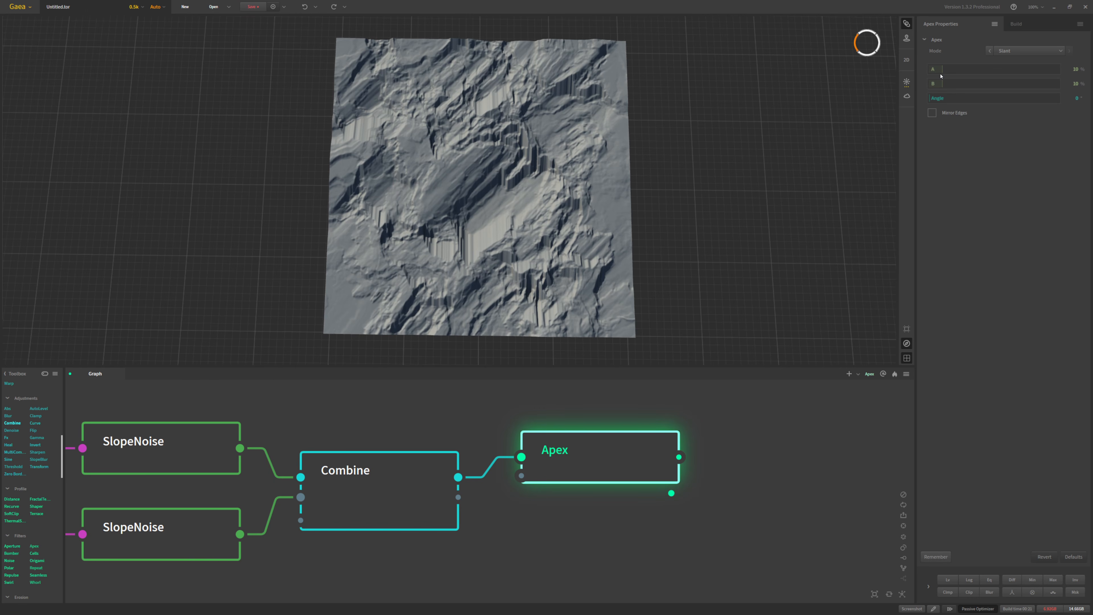
left_click(936, 72)
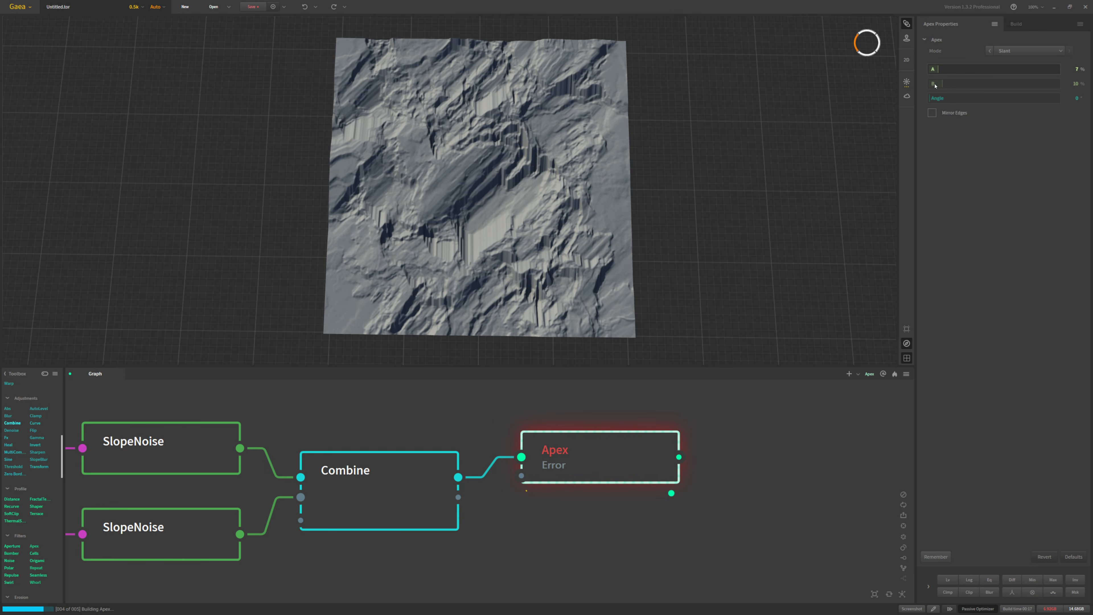
left_click_drag(935, 85, 932, 83)
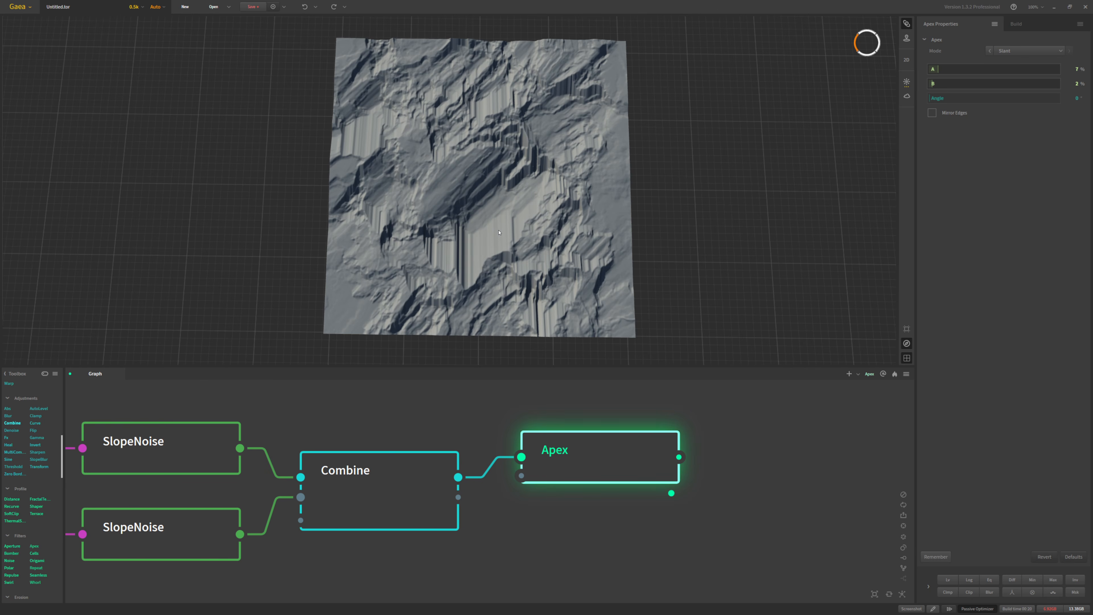
left_click(932, 113)
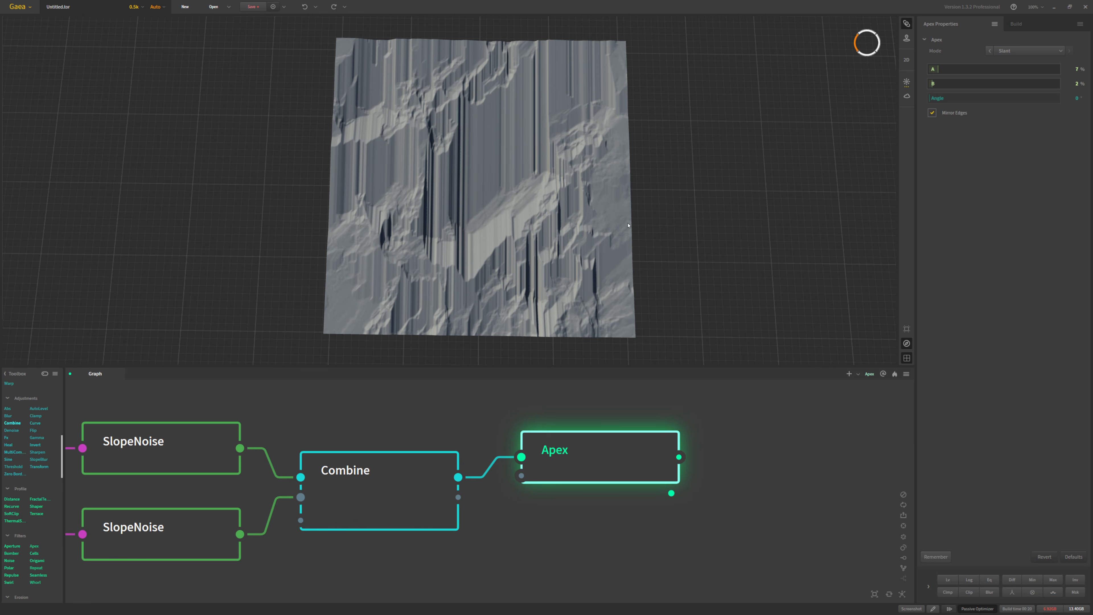
mouse_move(549, 240)
left_mouse_down()
mouse_move(611, 234)
mouse_move(523, 241)
mouse_move(555, 238)
mouse_move(532, 239)
mouse_move(543, 235)
left_mouse_up()
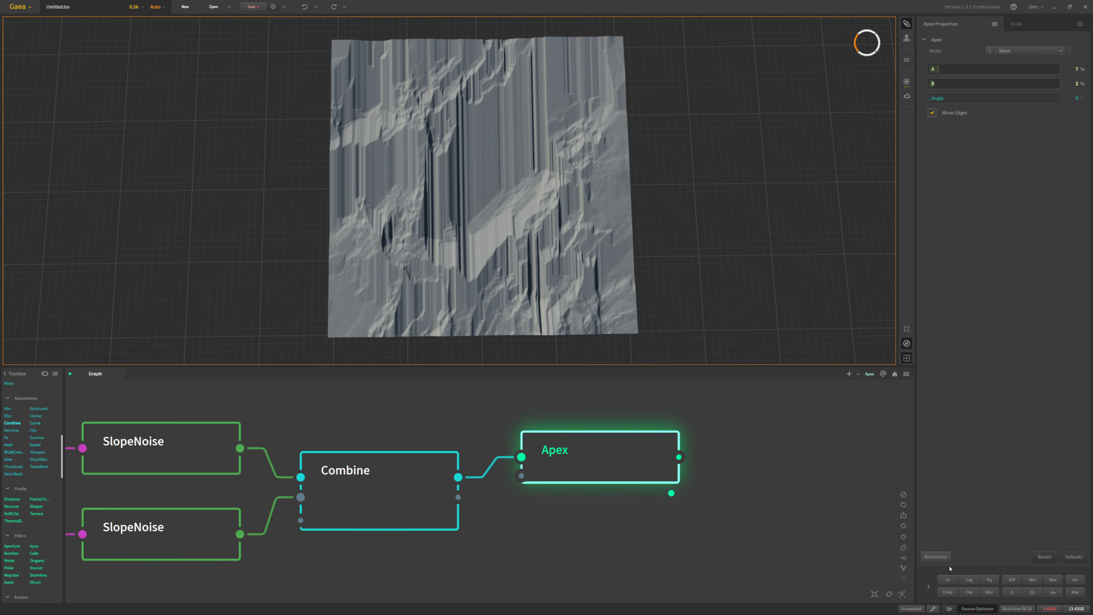
Step: Enable the Displace post-process on the Apex node, with Displace at 35% and Scale at 3%
left_click(927, 587)
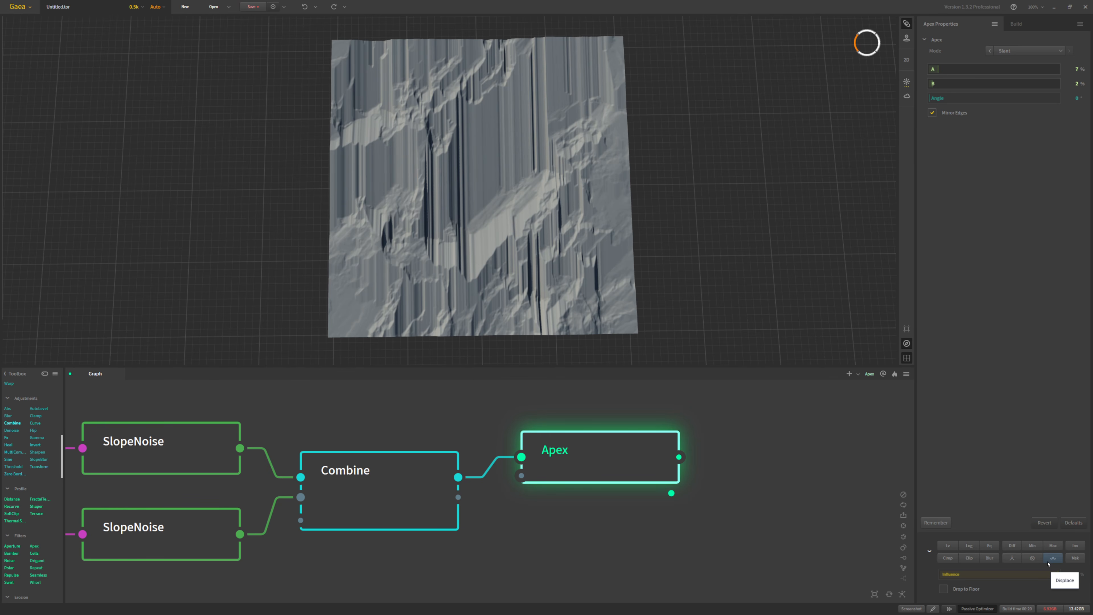
left_click(1048, 561)
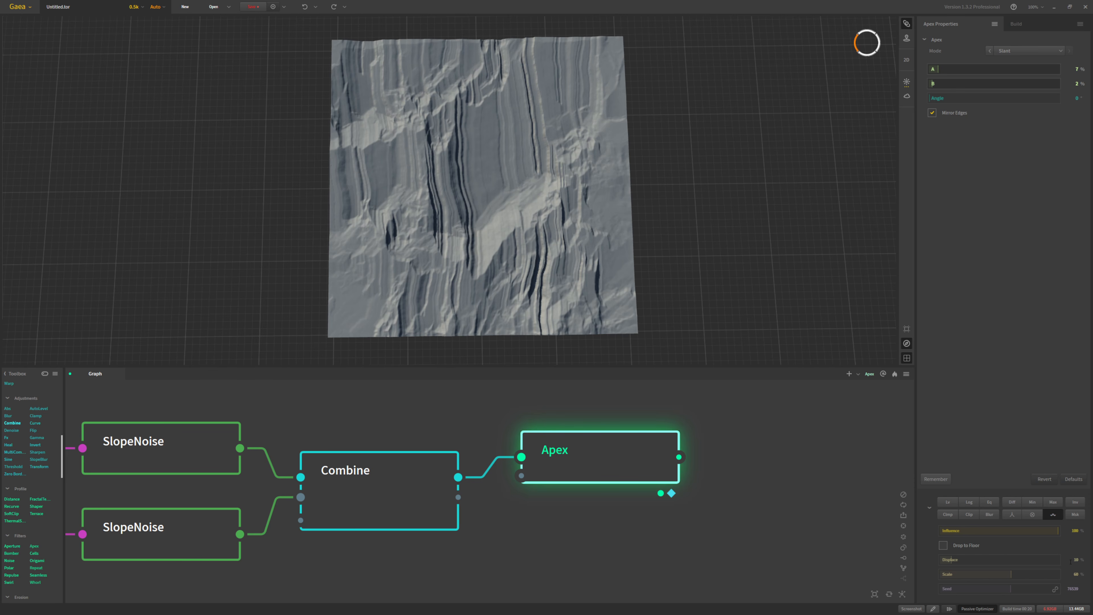
left_click(1081, 560)
type("35")
key("Return")
left_click(951, 578)
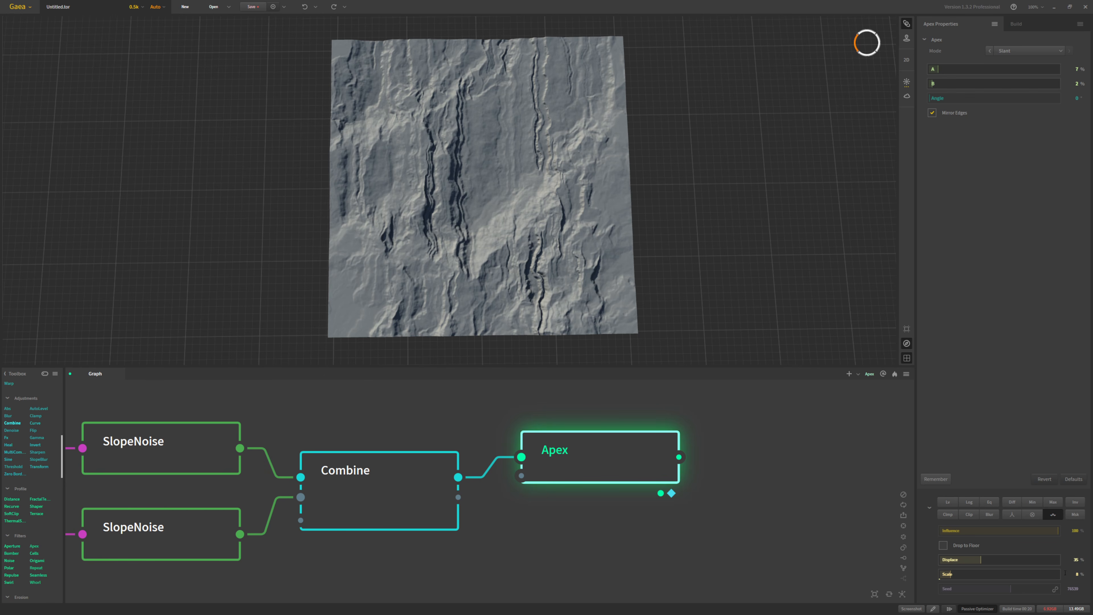
left_click(1076, 575)
type("3")
key("Return")
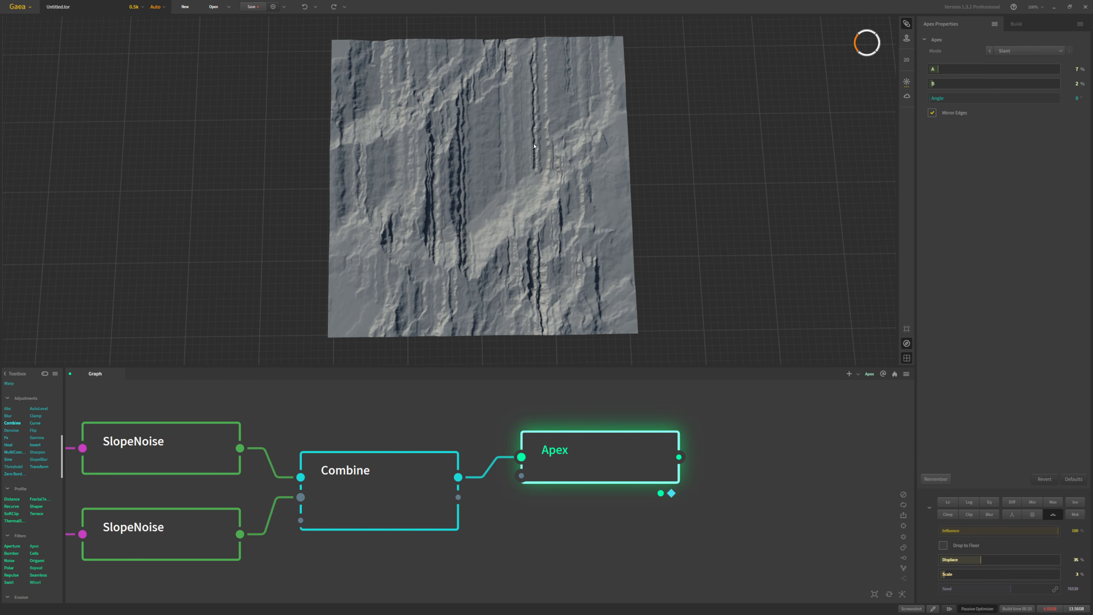
Step: Enable the Log post-process on the Apex node and pick a different Seed for its displacement
left_click(970, 502)
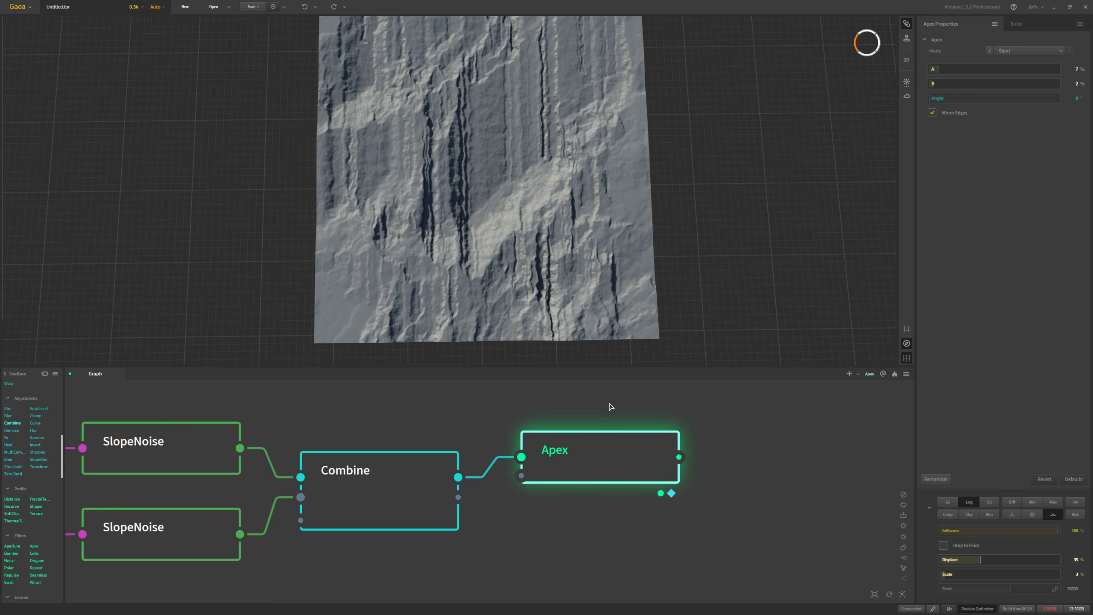
left_click_drag(610, 266, 555, 232)
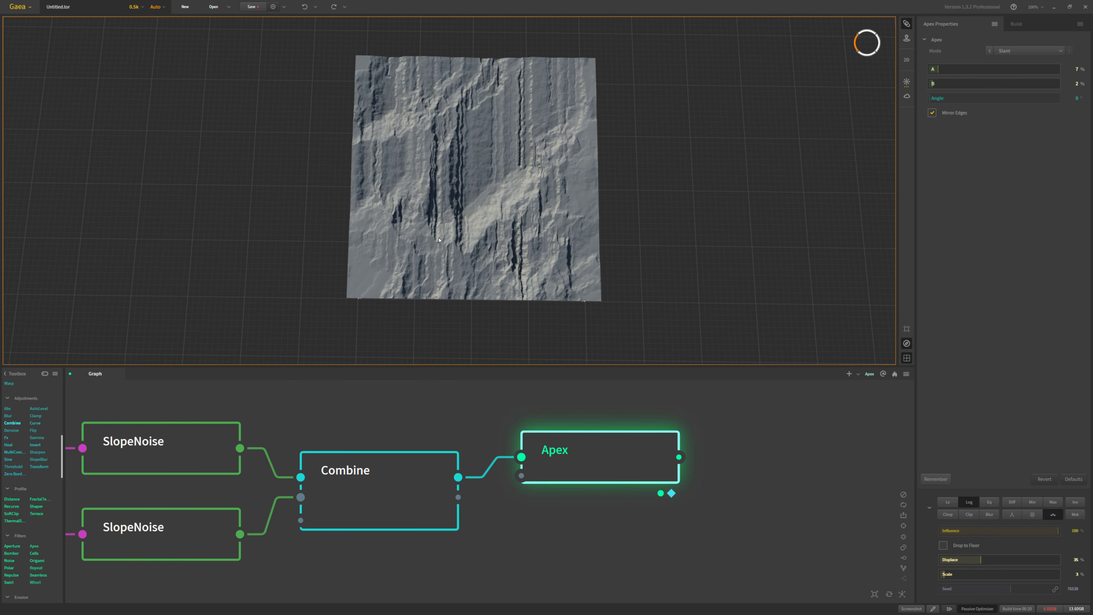
left_click_drag(439, 235, 453, 221)
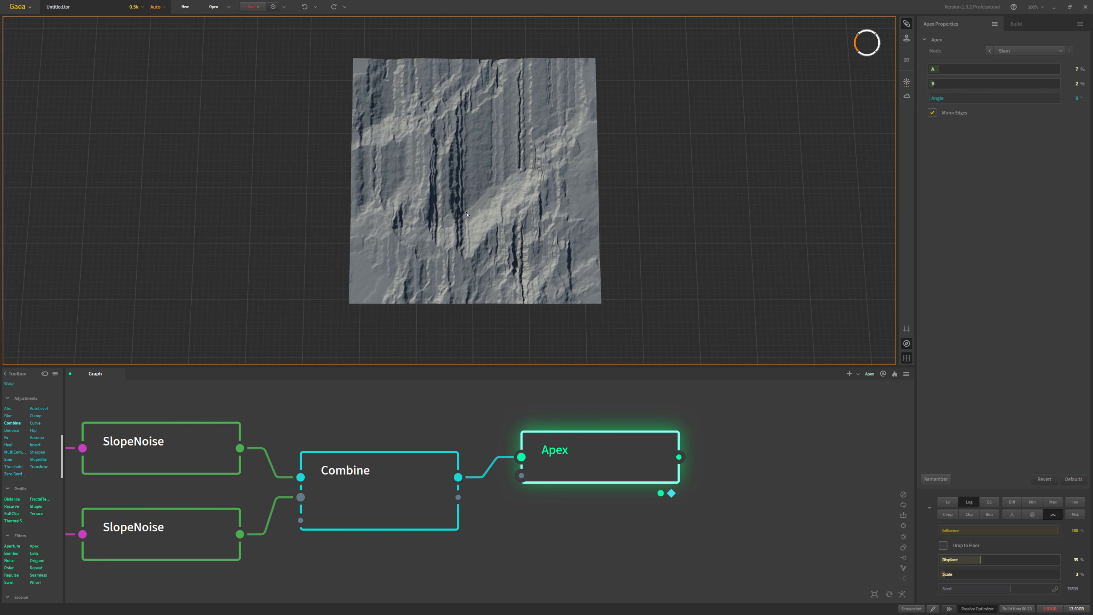
left_click(999, 589)
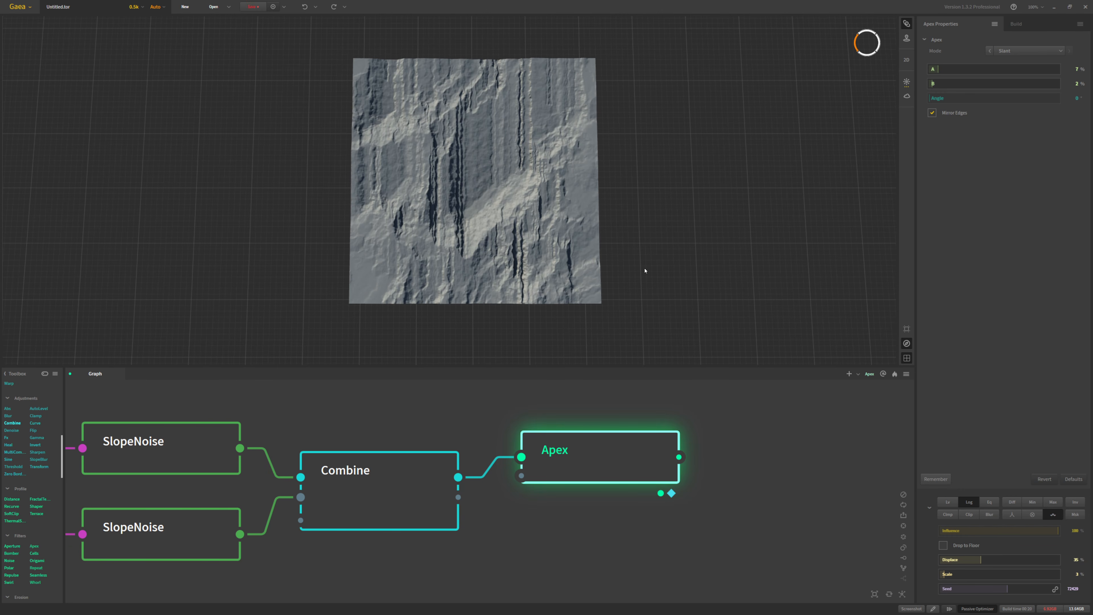
Step: Raise the terrain preview resolution to 2k
scroll(483, 220, "up", 5)
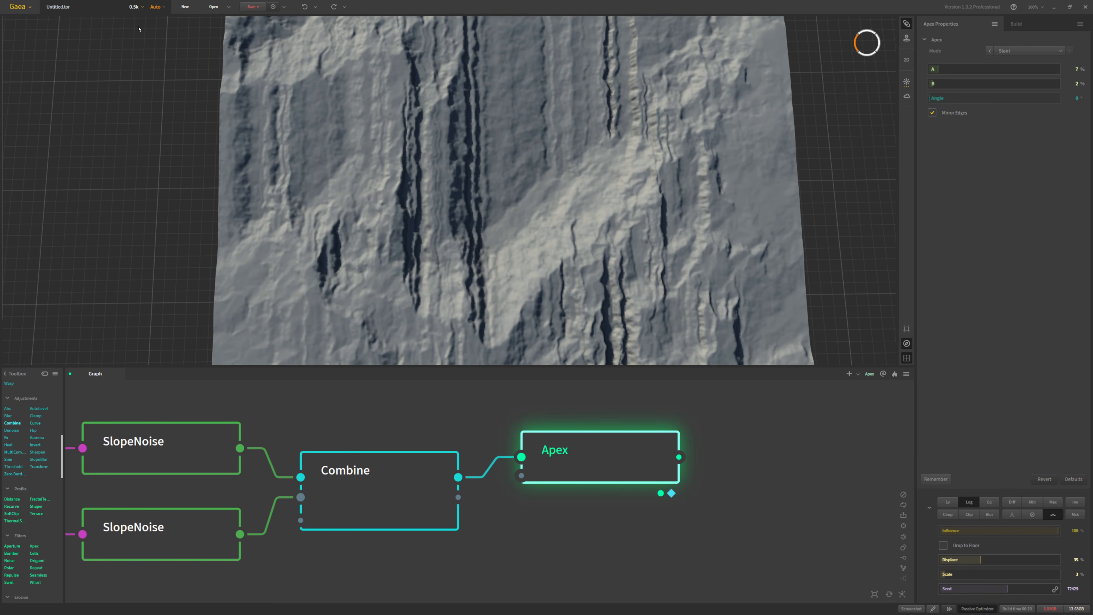
left_click(134, 7)
left_click(137, 31)
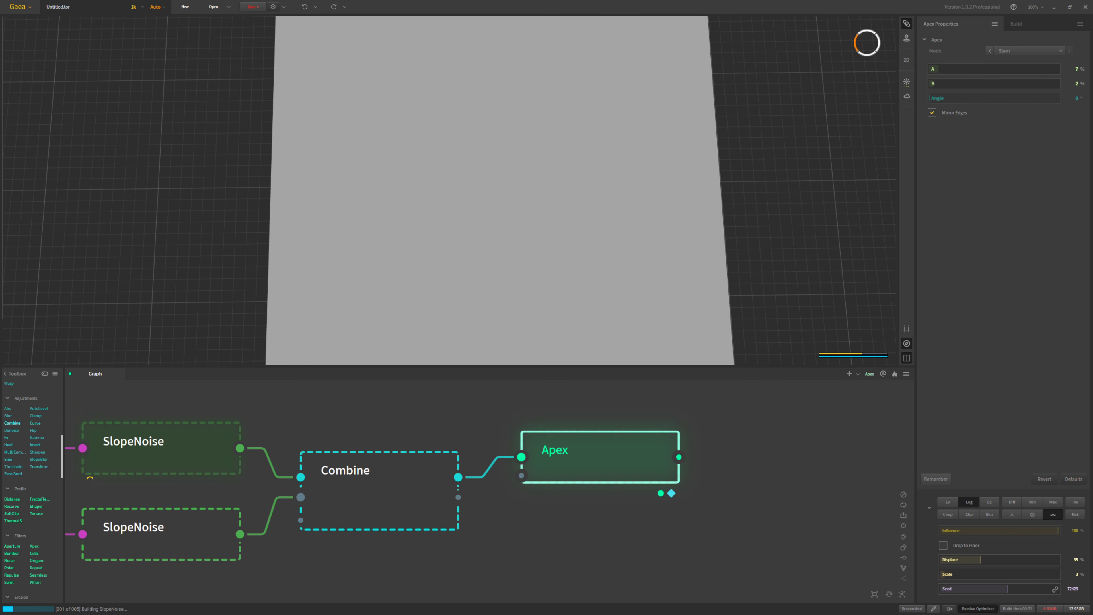
scroll(337, 174, "down", 5)
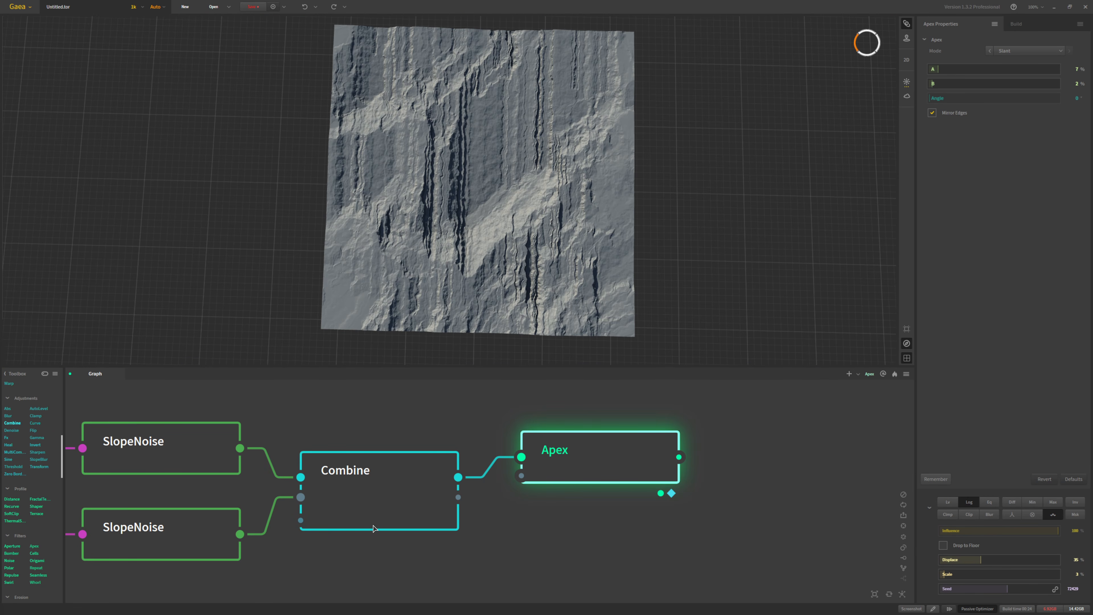
Step: Compare the Combine node's terrain with the Apex result, and move the pinned Apex node level with the upper SlopeNoise
left_click(386, 490)
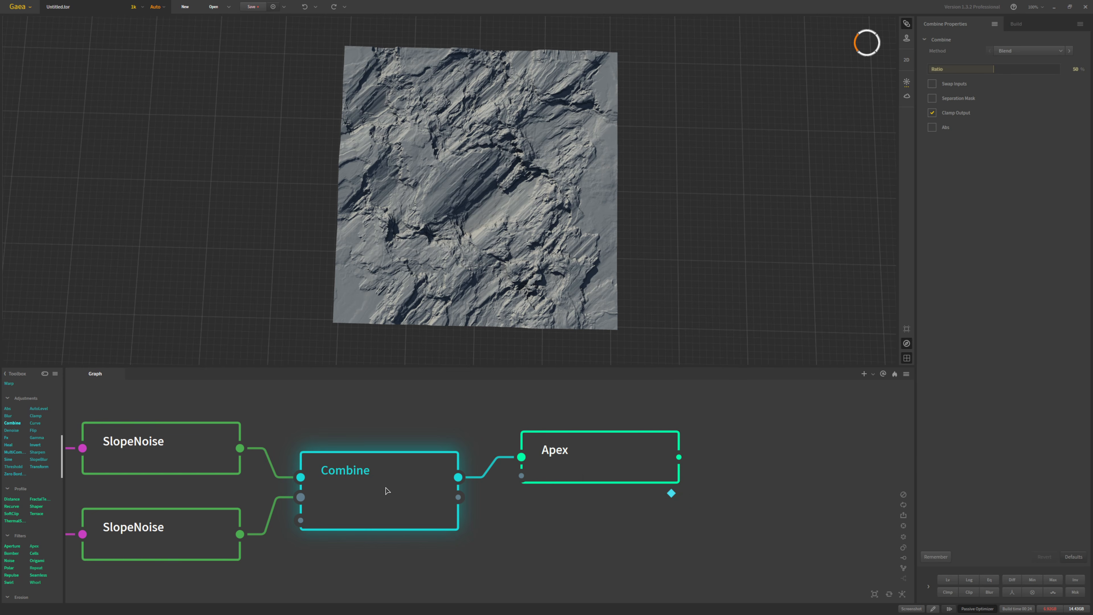
left_click(578, 477)
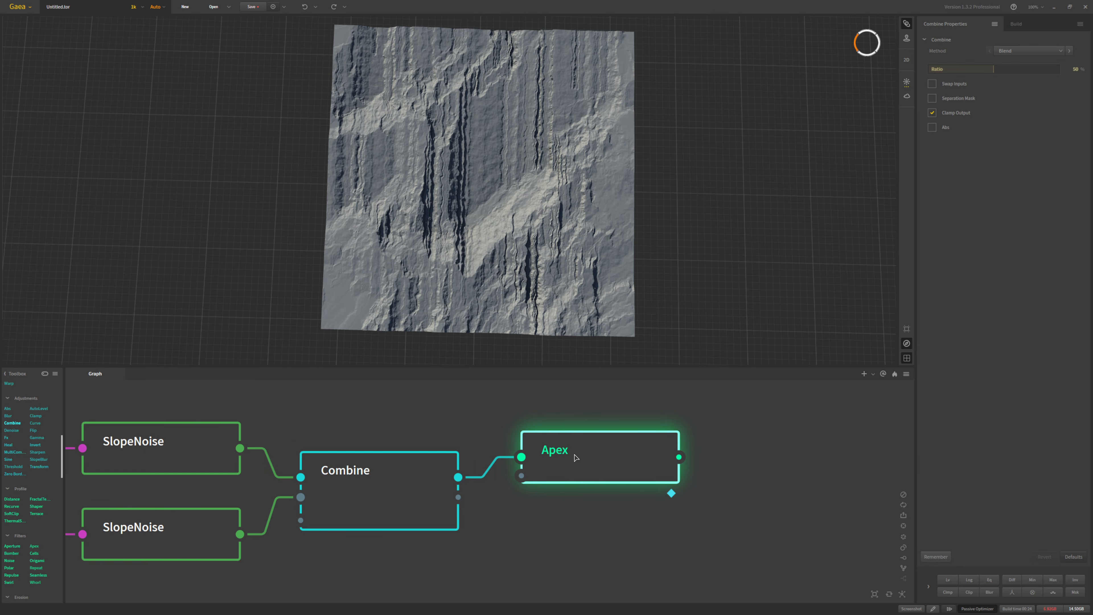
left_click_drag(576, 468, 577, 455)
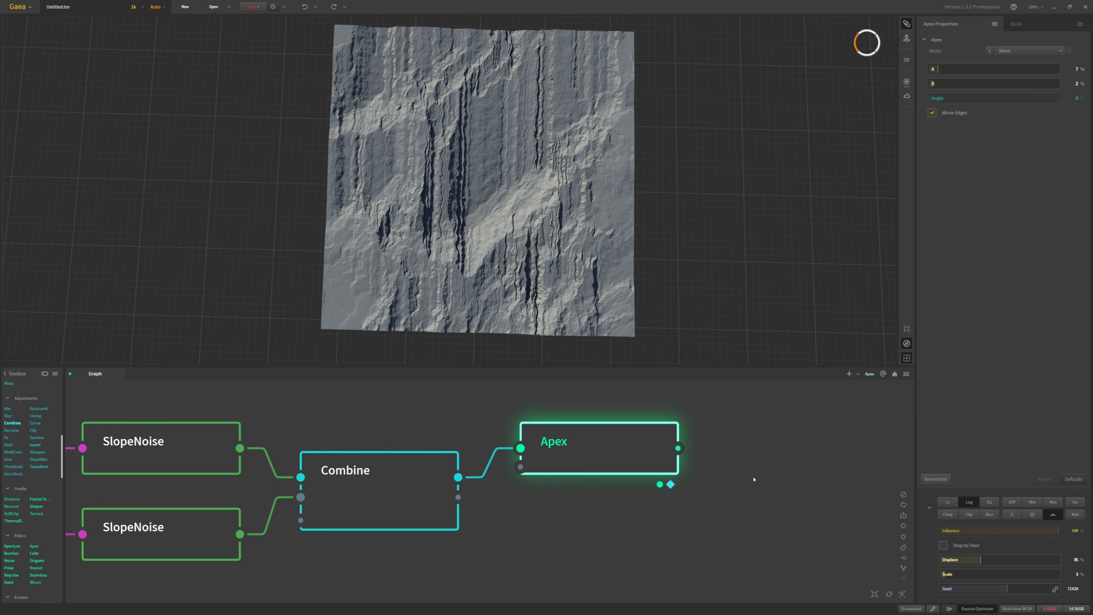
Step: Add a second Combine node to the graph beyond the Apex node
key("c")
key("Escape")
left_click(406, 497)
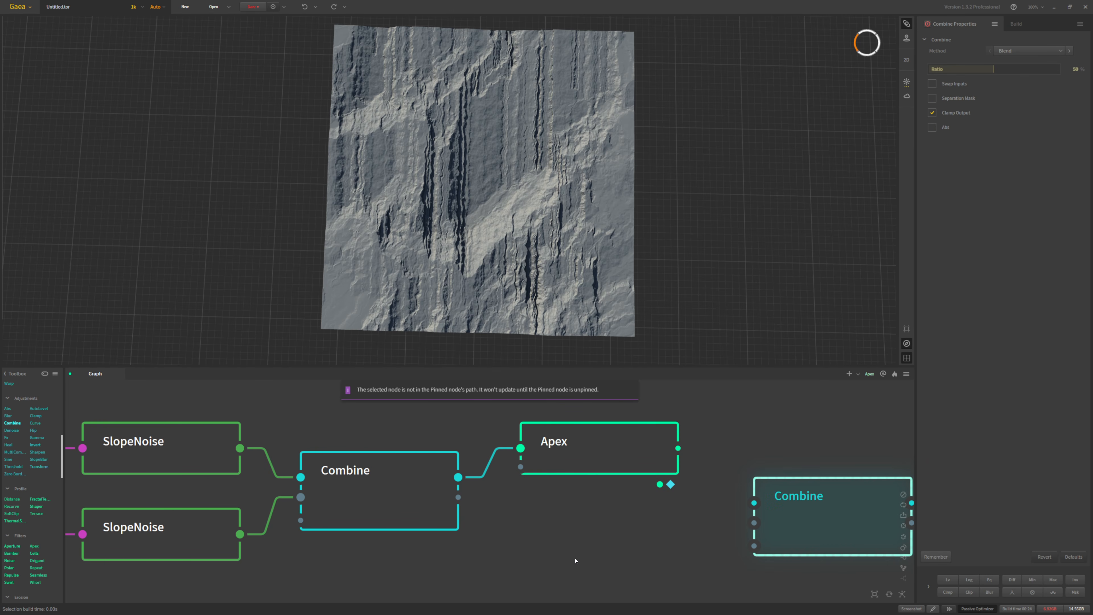
Step: Move the Apex and second Combine nodes higher, and connect the Apex and first Combine outputs to the second Combine's two inputs
middle_click_drag(575, 559, 501, 571)
scroll(502, 559, "down", 1)
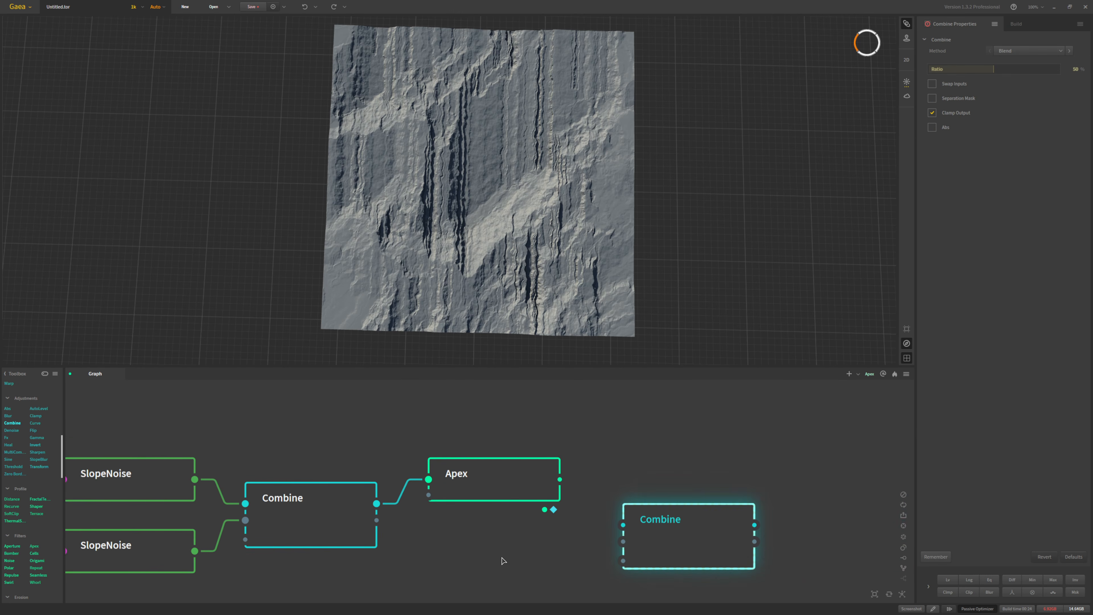
left_click(503, 483)
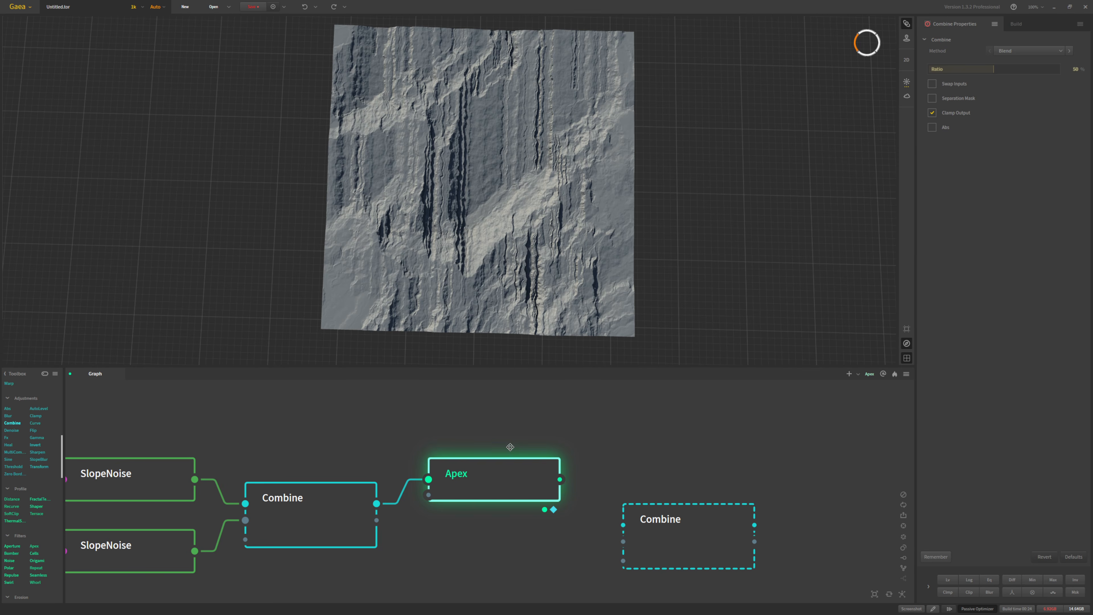
left_click_drag(510, 447, 518, 402)
left_click_drag(670, 509, 670, 464)
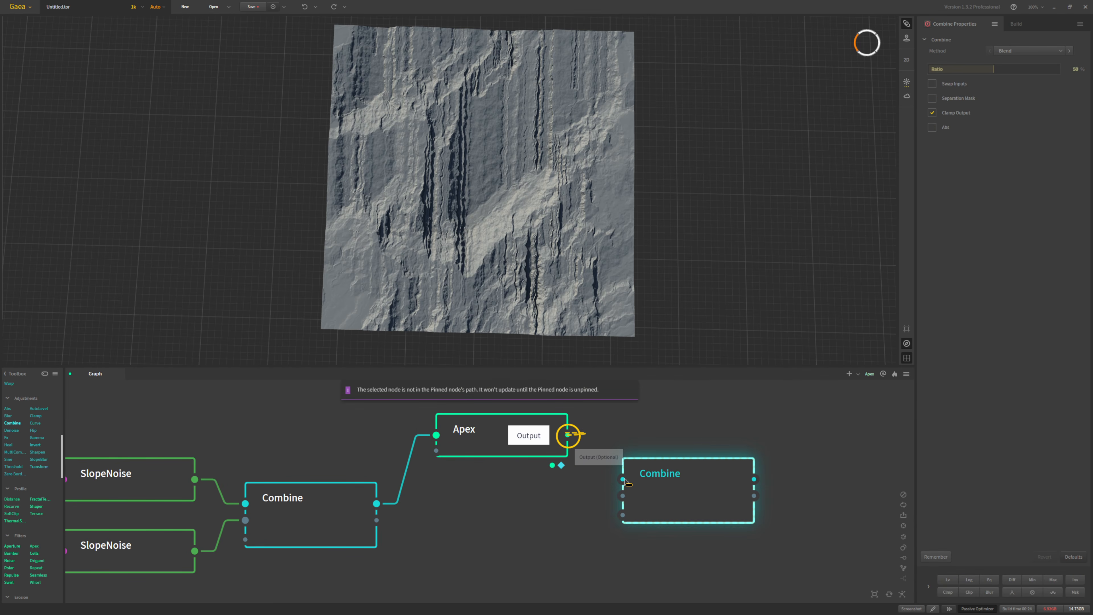
left_click_drag(568, 435, 377, 508)
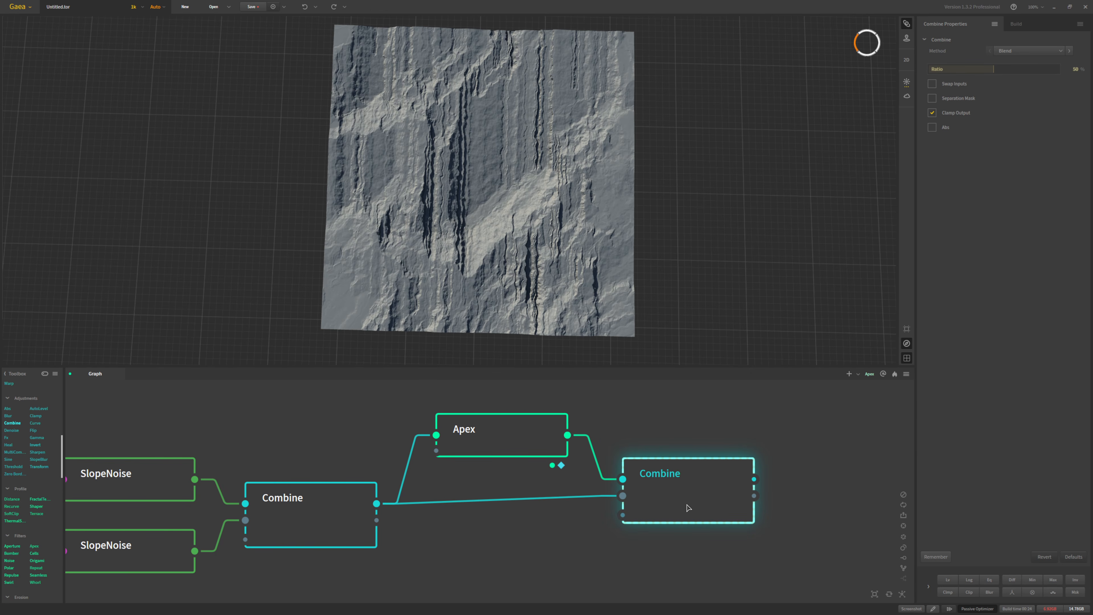
left_click_drag(687, 504, 687, 510)
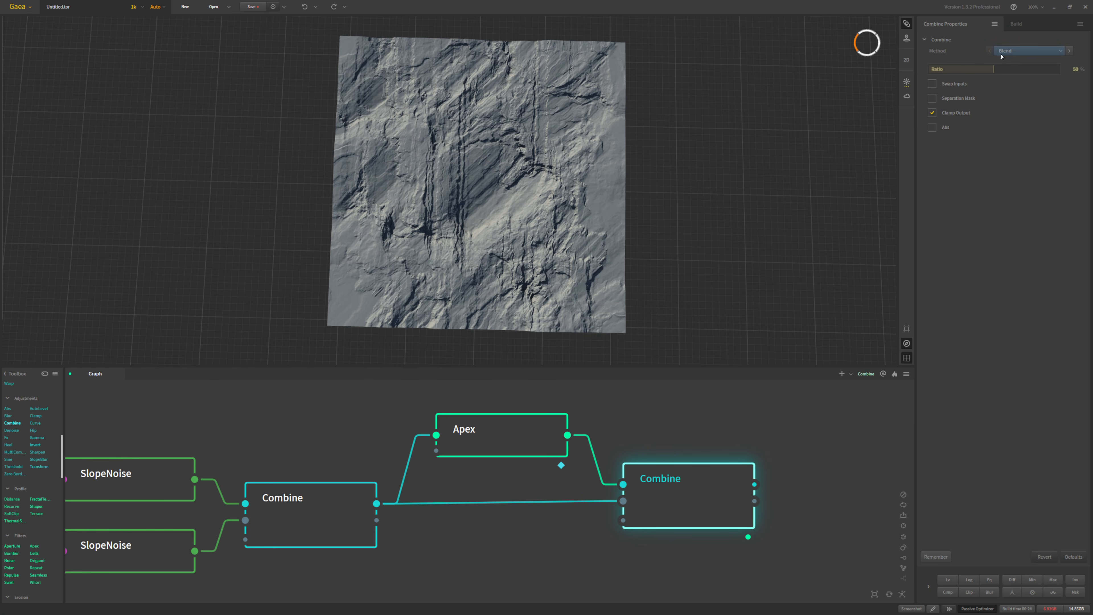
Step: Set the second Combine node's method to Add with a Ratio of 100%, and inspect the blended terrain
left_click(1024, 51)
left_click(1015, 78)
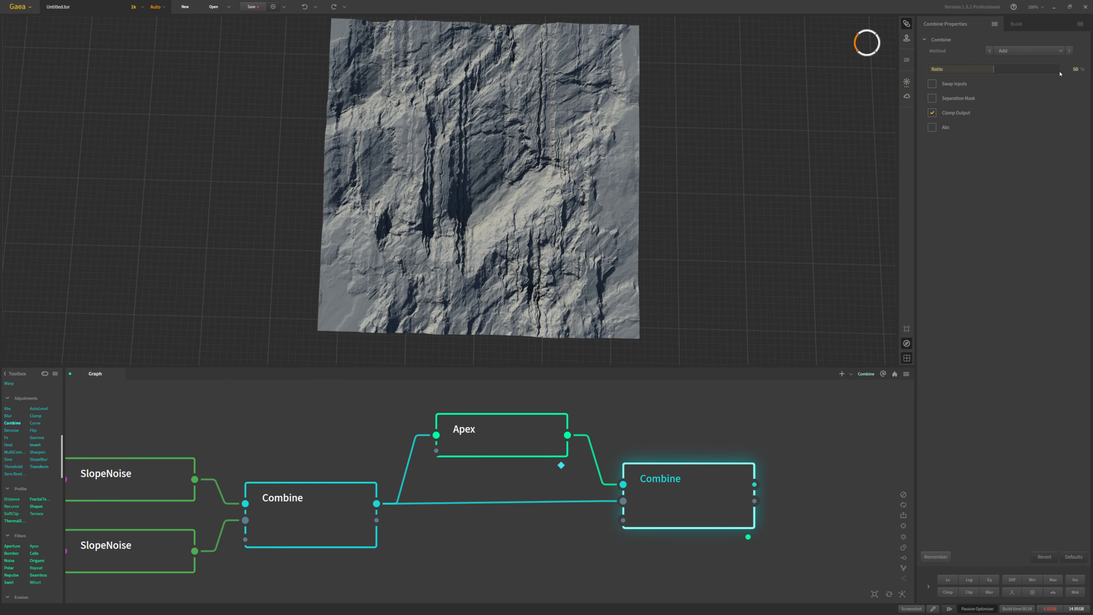
left_click(1060, 71)
mouse_move(715, 161)
left_mouse_down()
mouse_move(588, 219)
mouse_move(603, 200)
left_mouse_up()
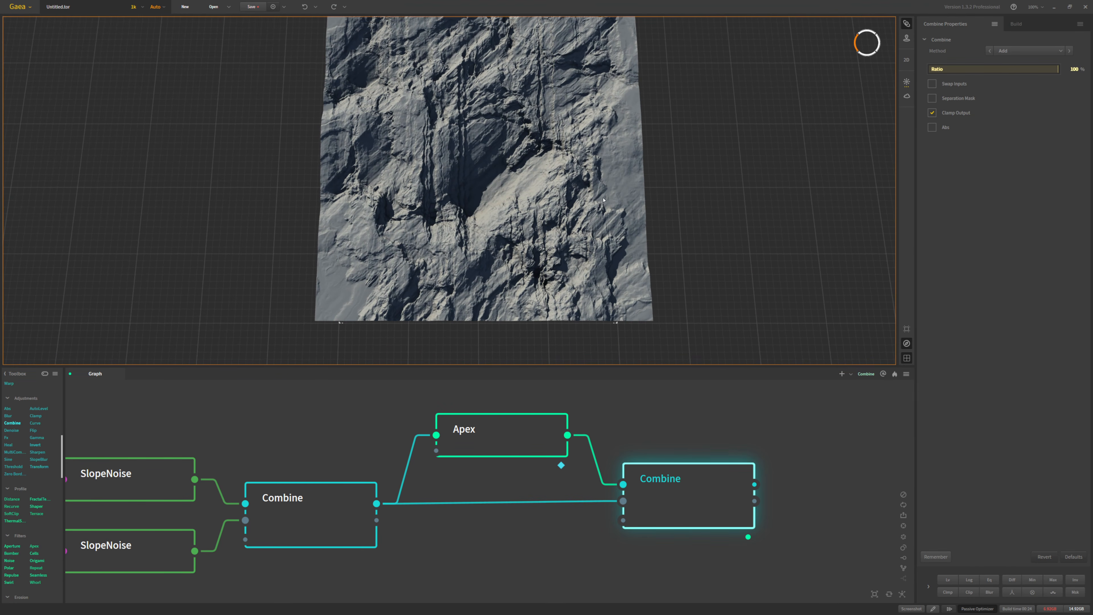
mouse_move(603, 200)
middle_mouse_down()
mouse_move(636, 225)
mouse_move(618, 225)
mouse_move(601, 201)
middle_mouse_up()
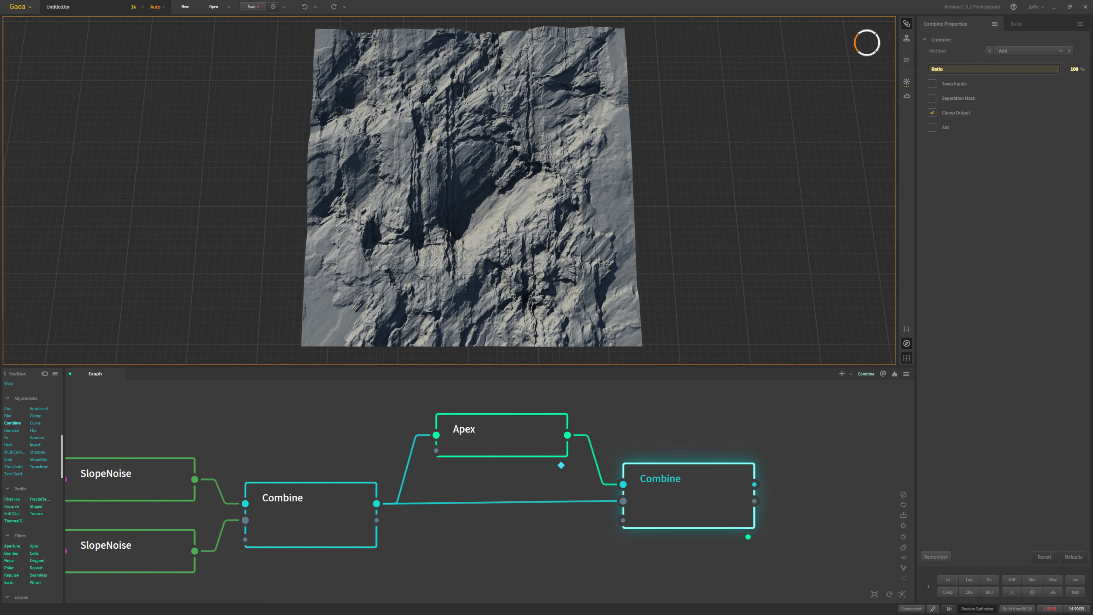
Step: Add a Rocky node to the graph directly beneath the second Combine node
middle_click_drag(639, 550, 521, 529)
scroll(40, 497, "up", 5)
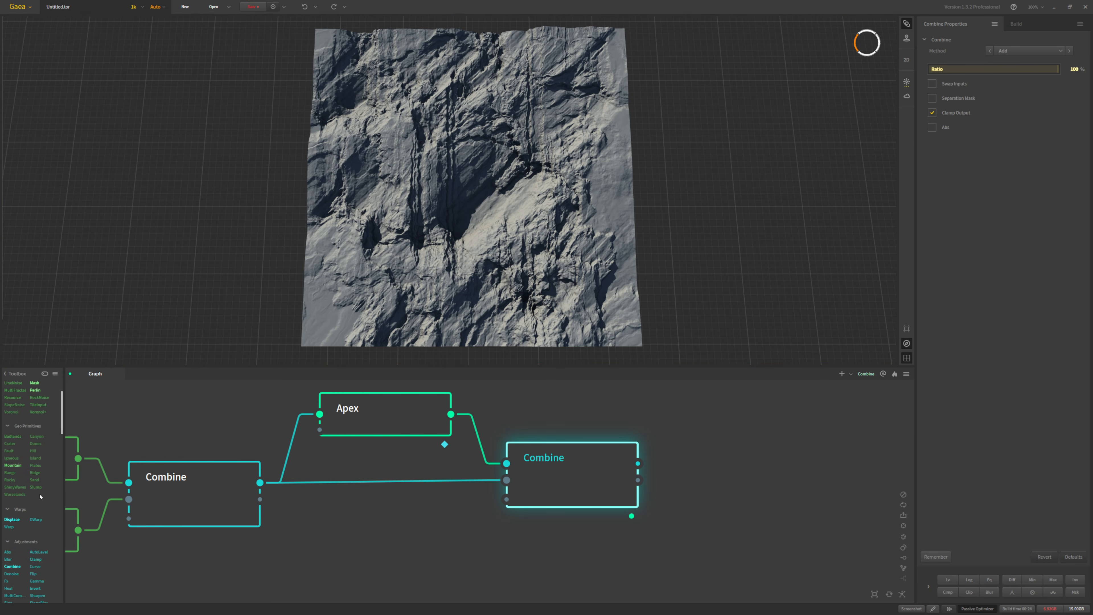
scroll(42, 463, "up", 2)
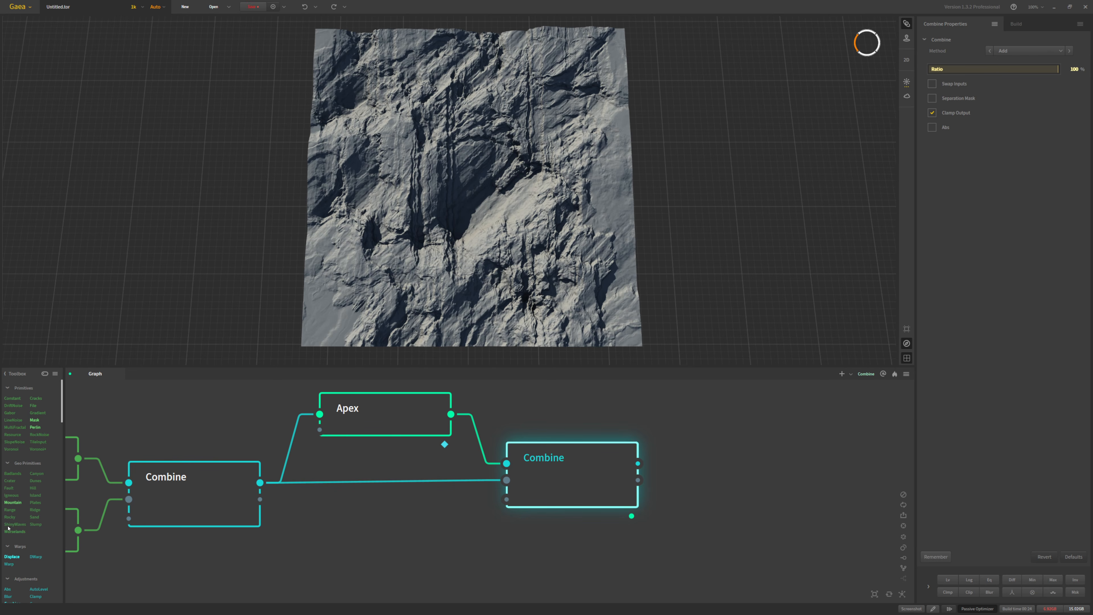
left_click_drag(508, 553, 555, 570)
key("ctrl+z")
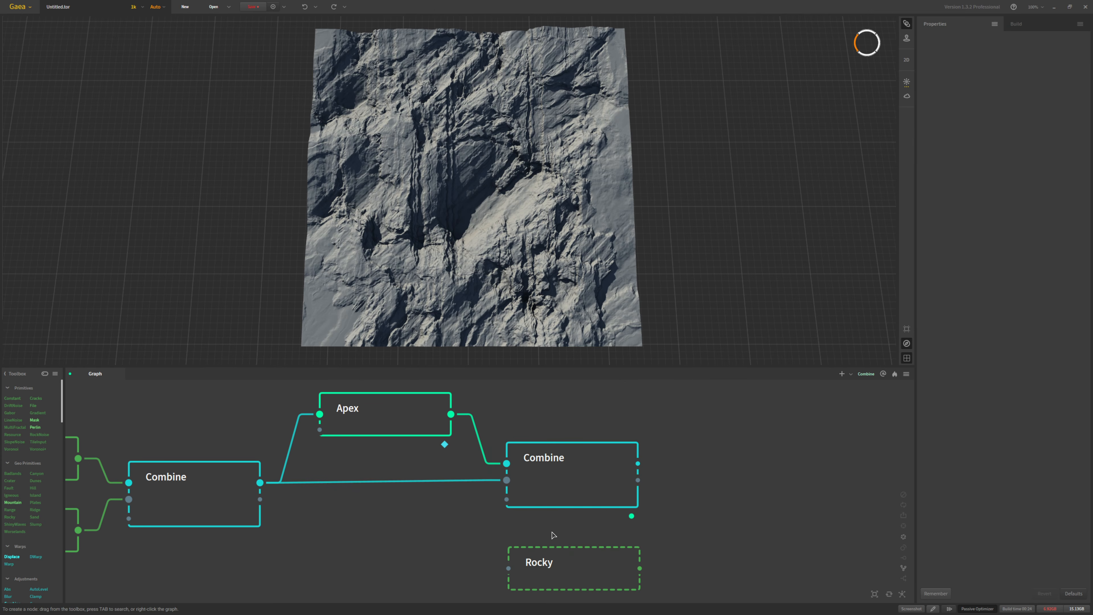
left_click(566, 550)
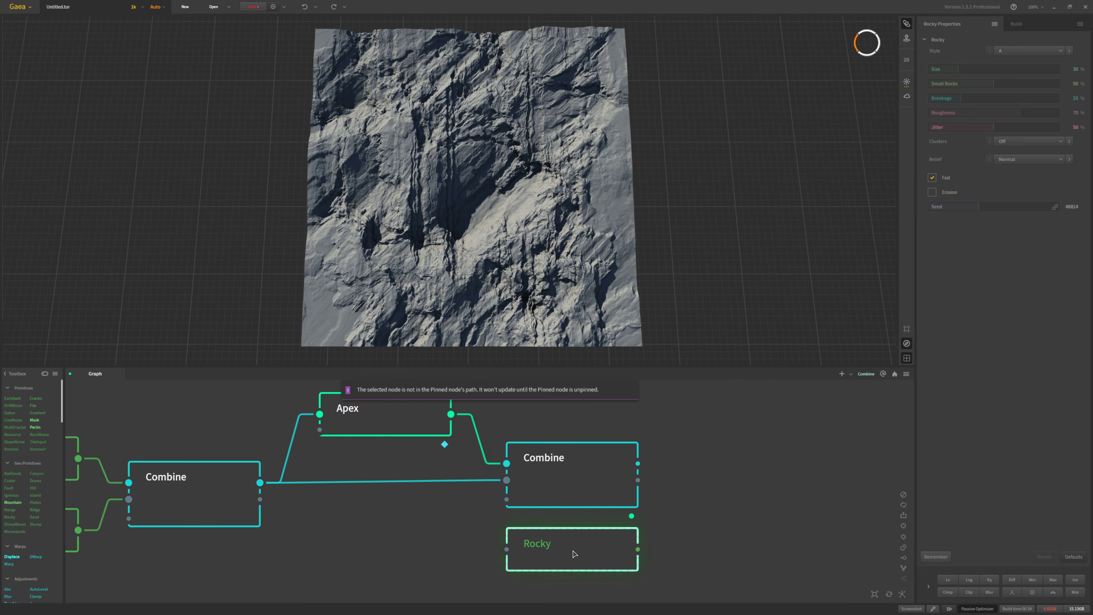
Step: Suspend and resume the build engine, and preview the Rocky node's terrain
left_click(949, 609)
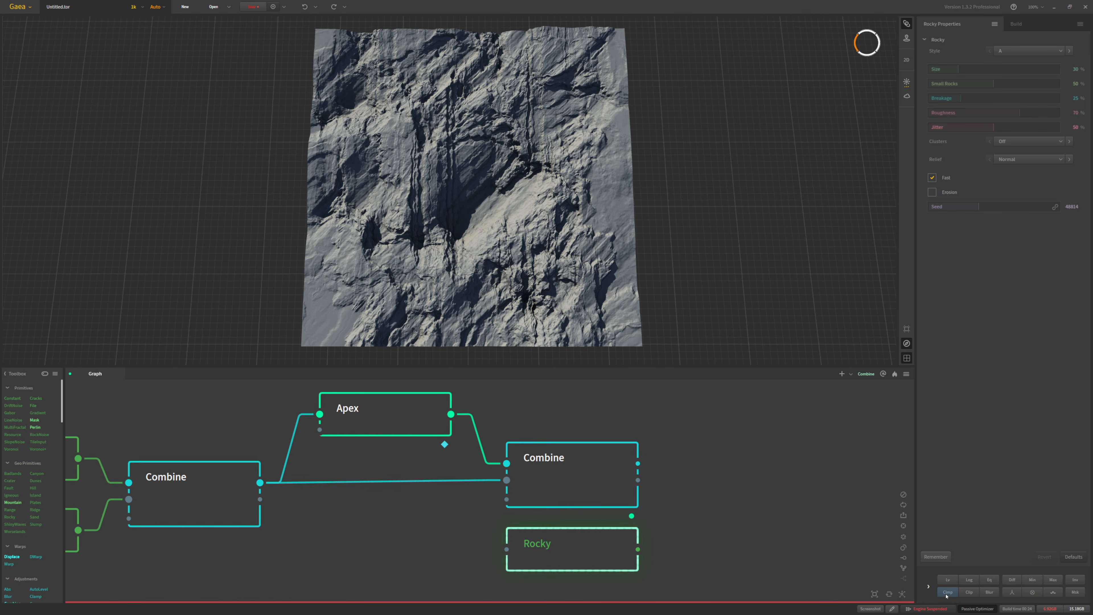
left_click(935, 609)
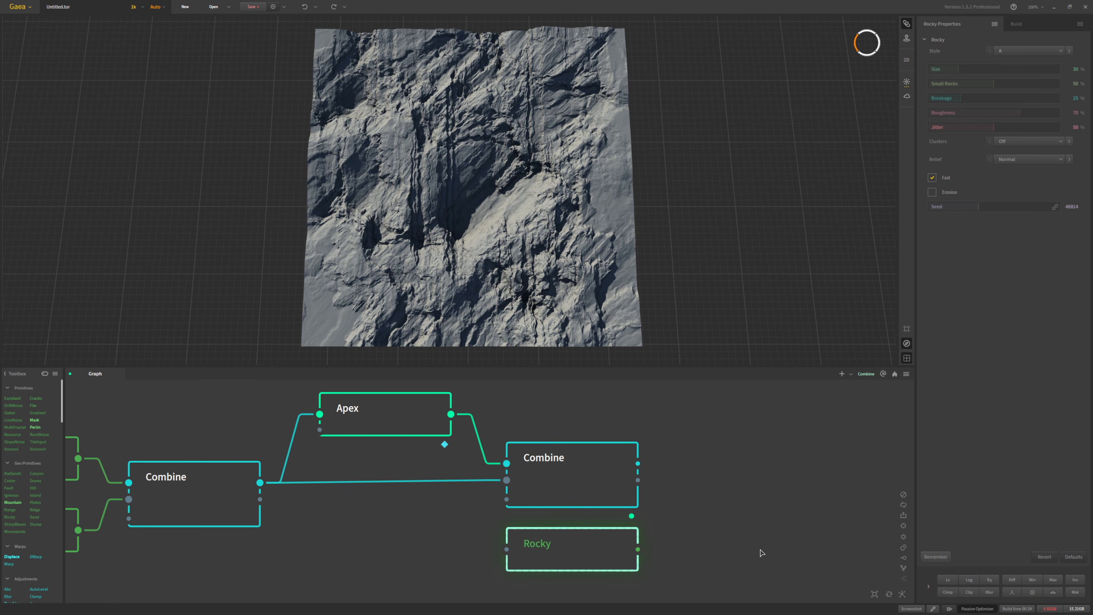
left_click(590, 553)
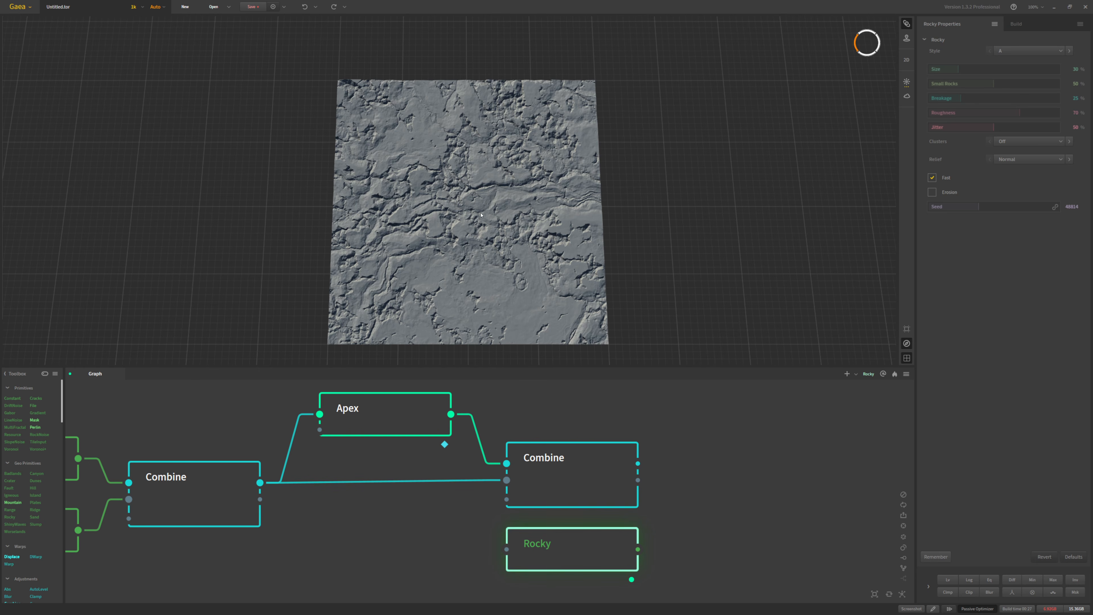
left_click(499, 216)
Step: Set the Rocky node's Size to 20% and Small Rocks to 100%
left_click(1075, 69)
type("20")
key("Return")
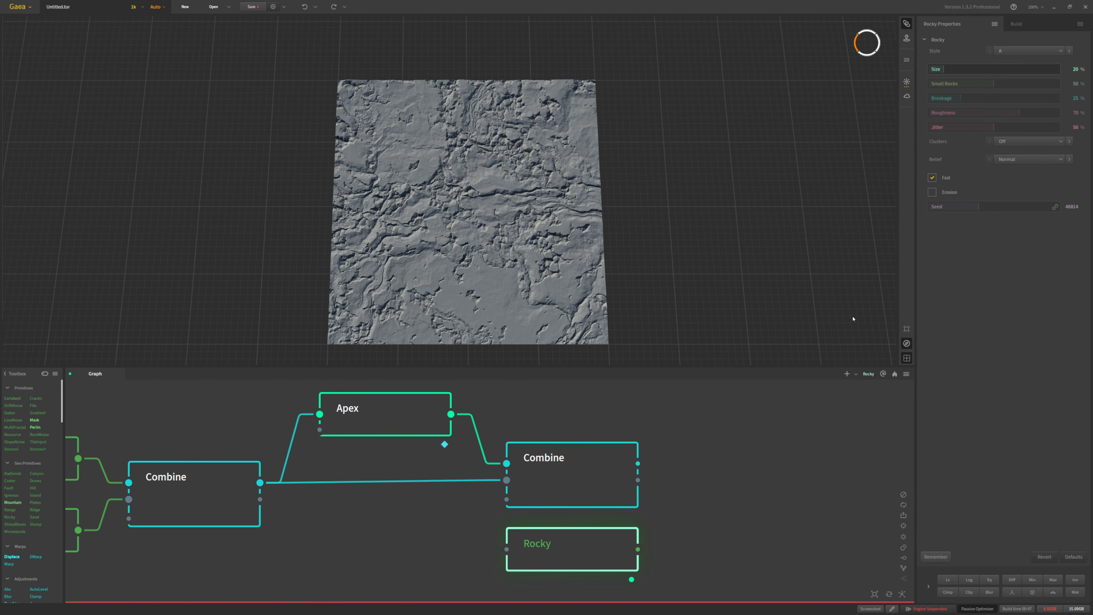
left_click(1077, 84)
type("1")
key("Return")
Step: Set the Rocky node's Breakage to 13%, Roughness to 3% and Jitter to 25%, and choose the Stratified relief
left_click(1076, 99)
type("13")
key("Return")
left_click(1076, 113)
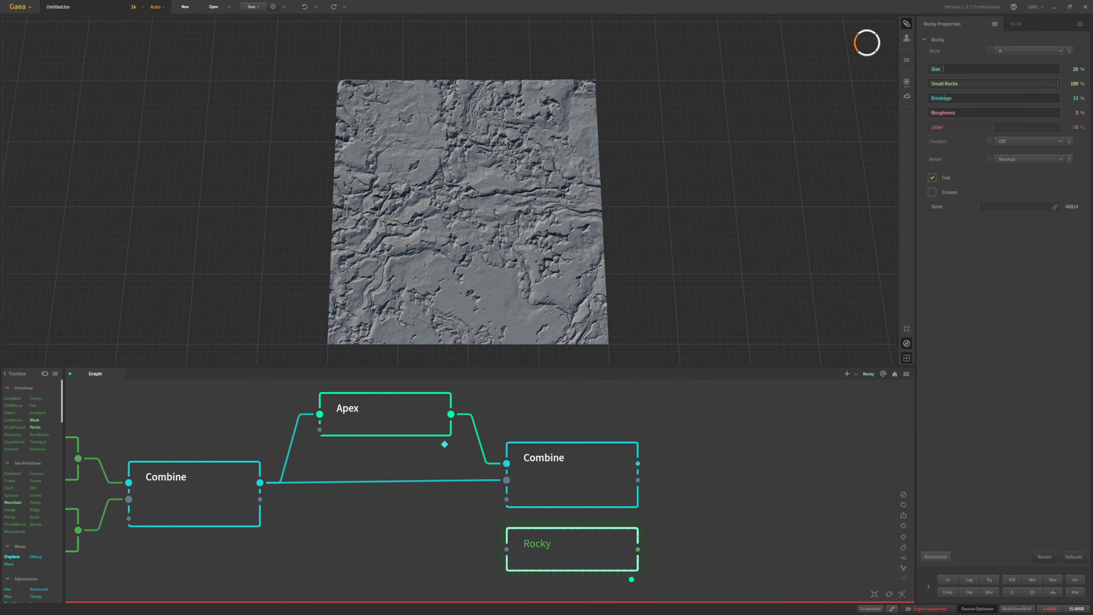
left_click(1074, 127)
type("25")
key("Return")
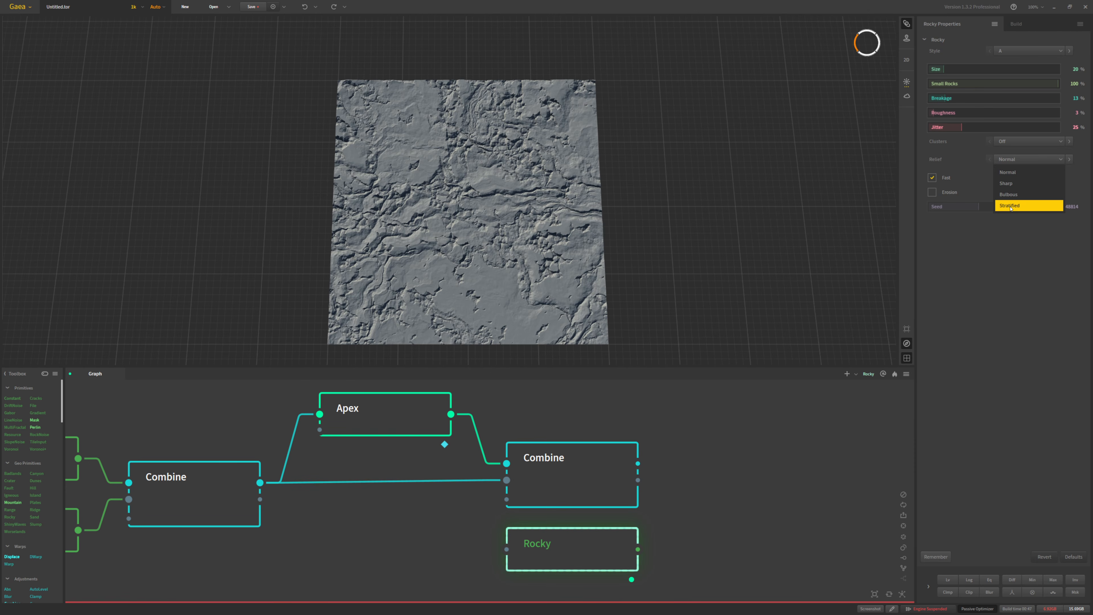
left_click(1009, 206)
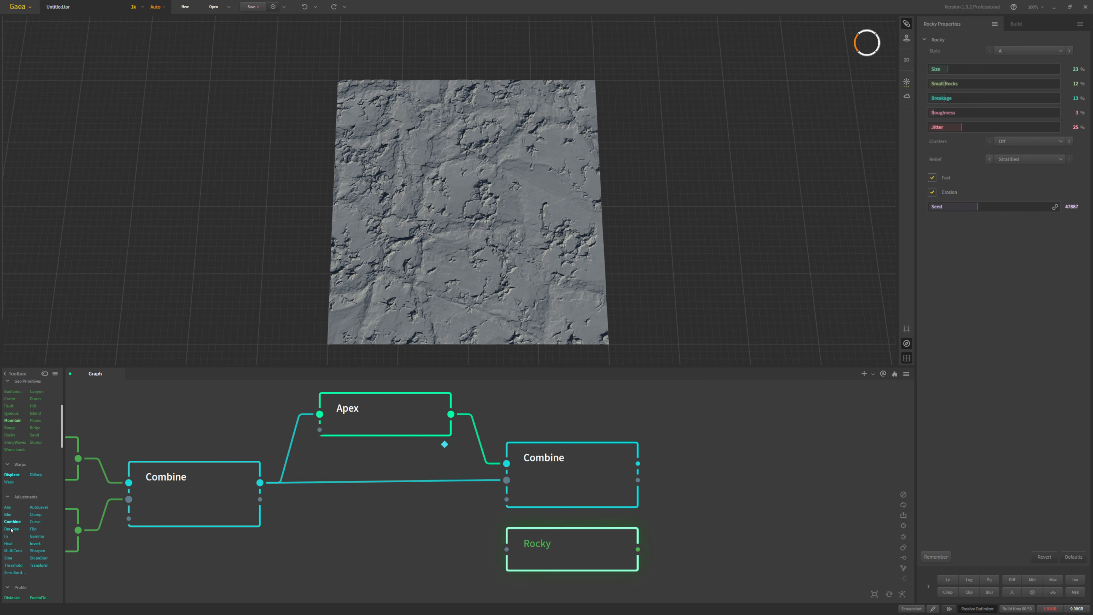
Step: Add a third Combine node after the second one, and feed the second Combine and the Rocky node into it
left_click_drag(12, 522, 699, 453)
left_click_drag(636, 463, 637, 464)
left_click_drag(638, 464, 638, 549)
left_click_drag(737, 500, 733, 486)
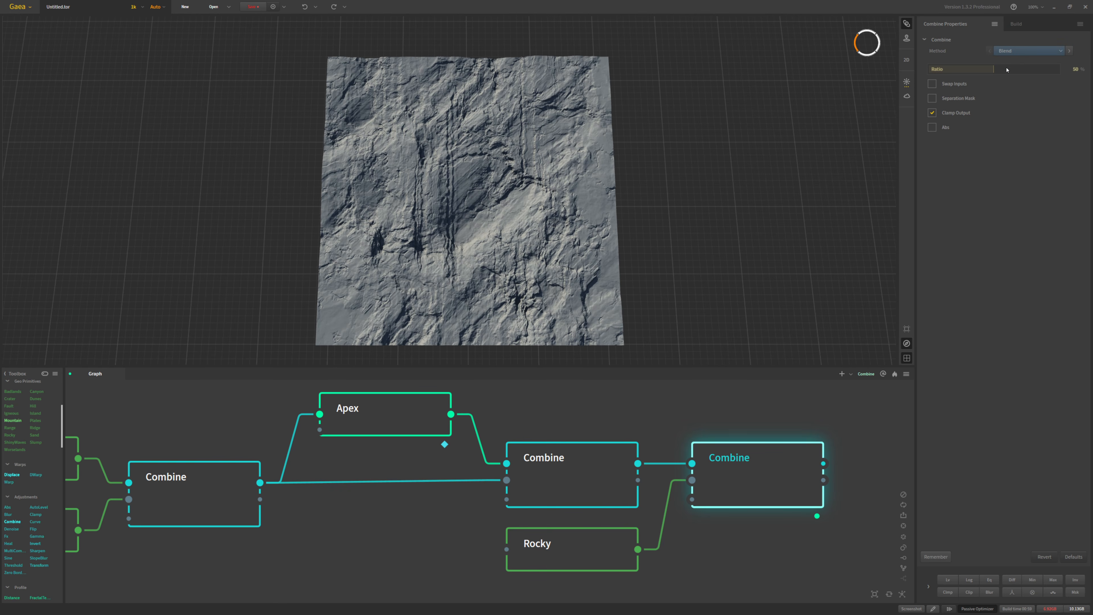
Step: Set the third Combine node's method to Add with a Ratio of 40%, and inspect the terrain from several angles
left_click(1010, 79)
scroll(449, 323, "up", 1)
left_click_drag(449, 302, 490, 126)
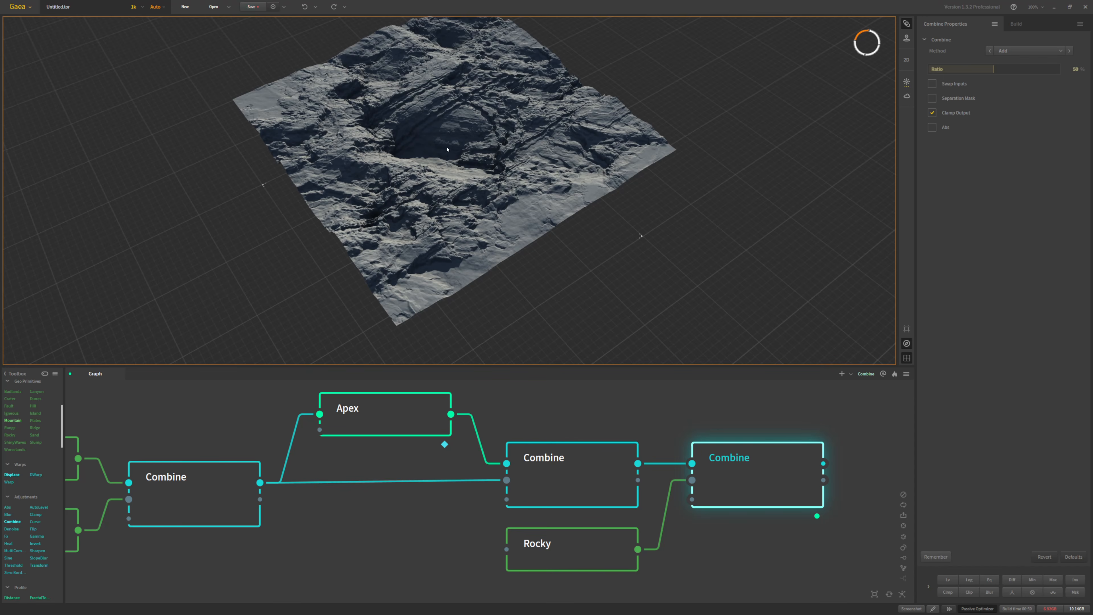
left_click_drag(516, 206, 620, 157)
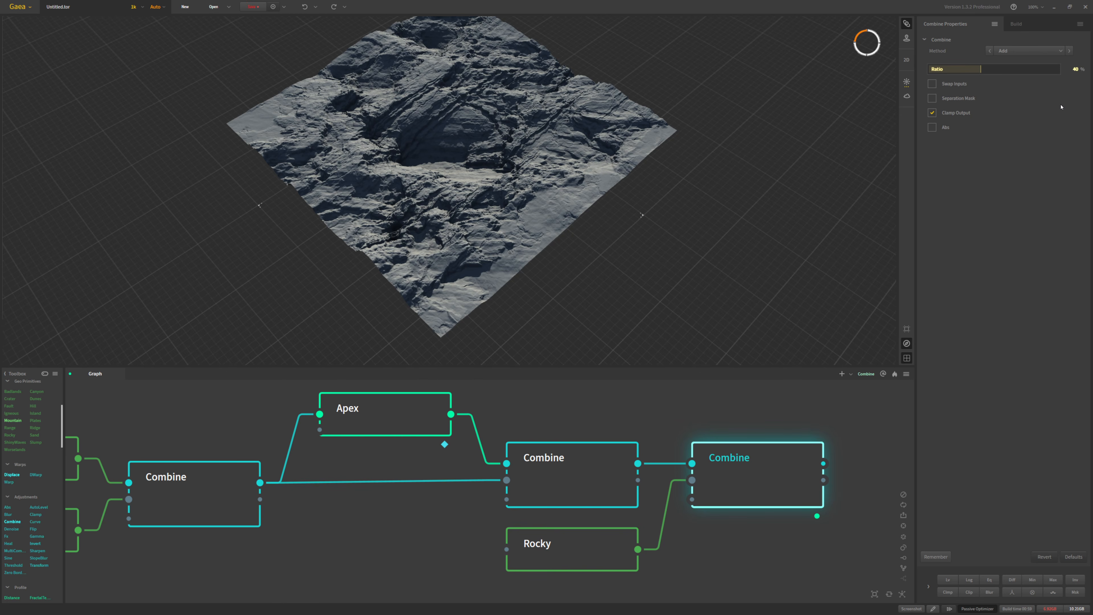
scroll(495, 171, "down", 5)
left_click_drag(482, 171, 523, 169)
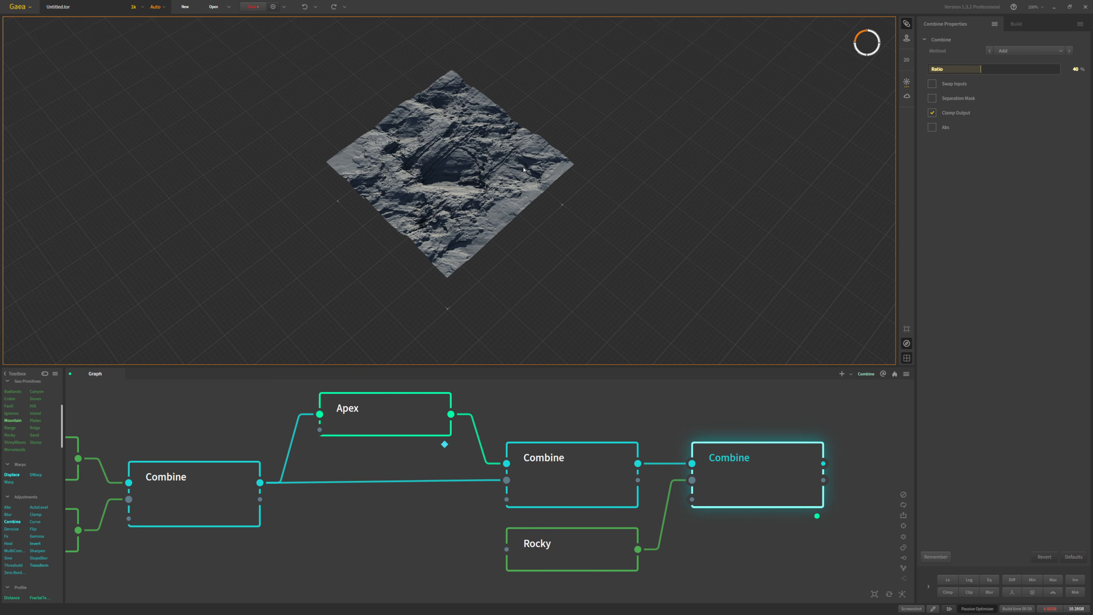
Step: Try the Log post-process on the Rocky node and examine its terrain up close
left_click(577, 546)
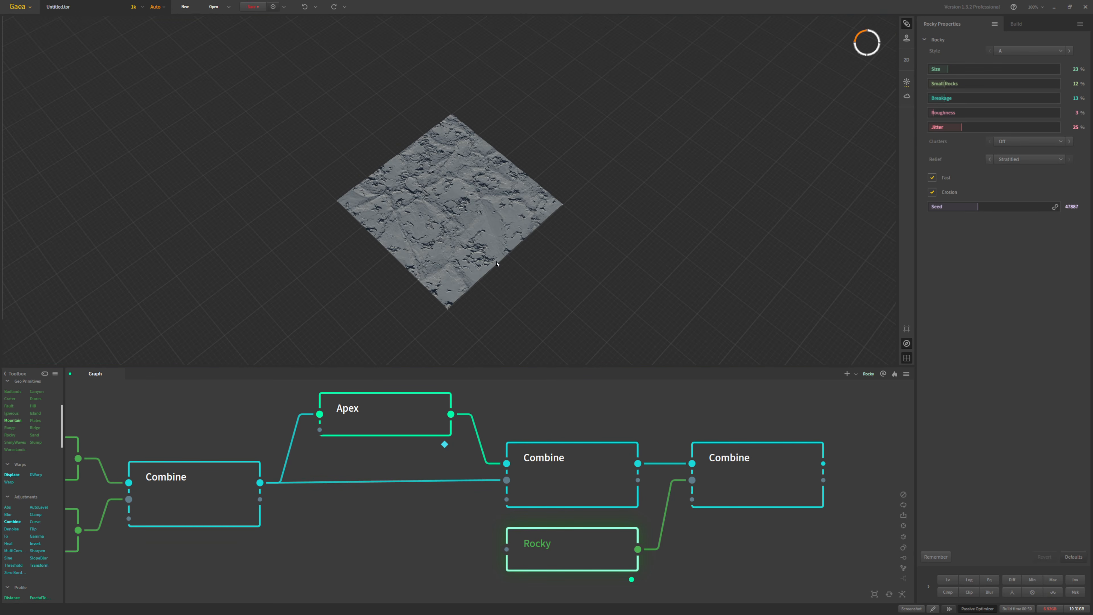
left_click(968, 580)
left_click_drag(555, 259, 611, 241)
scroll(538, 224, "up", 3)
mouse_move(517, 215)
left_mouse_down()
mouse_move(474, 202)
mouse_move(517, 172)
mouse_move(516, 228)
mouse_move(534, 202)
left_mouse_up()
scroll(465, 193, "up", 6)
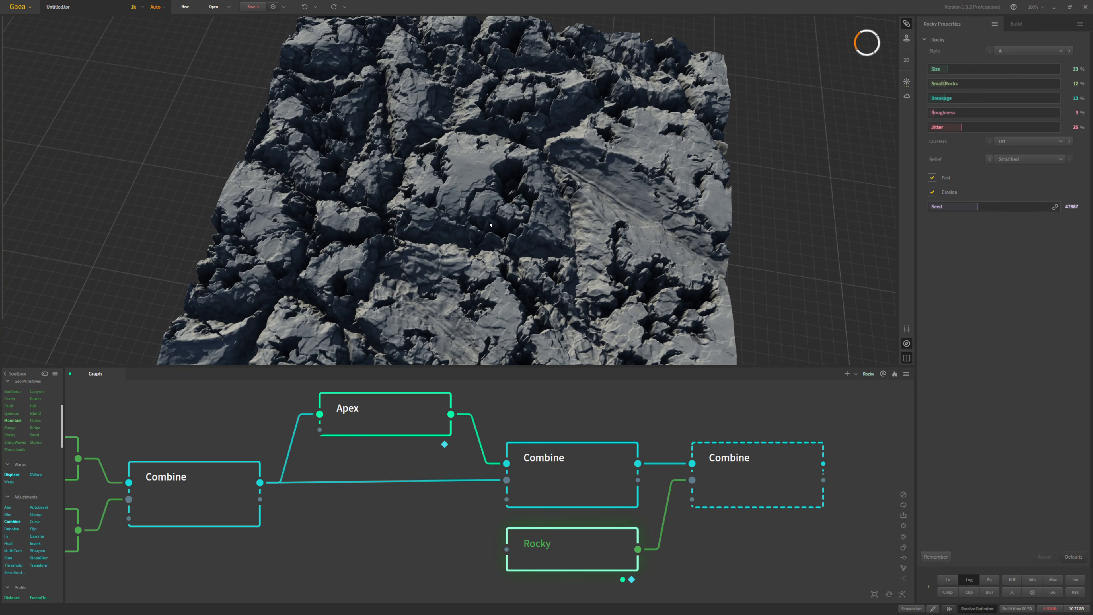
Step: Check the third Combine node's terrain, and turn off the Log post-process on the Rocky node
left_click(736, 481)
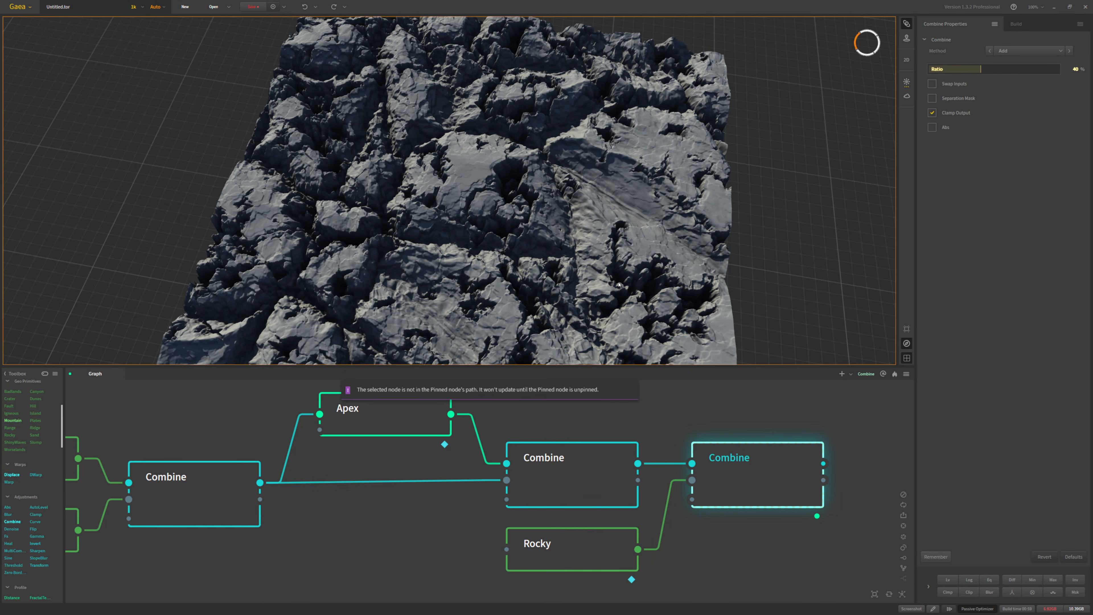
key("f")
scroll(572, 241, "down", 8)
left_click_drag(573, 242, 531, 221)
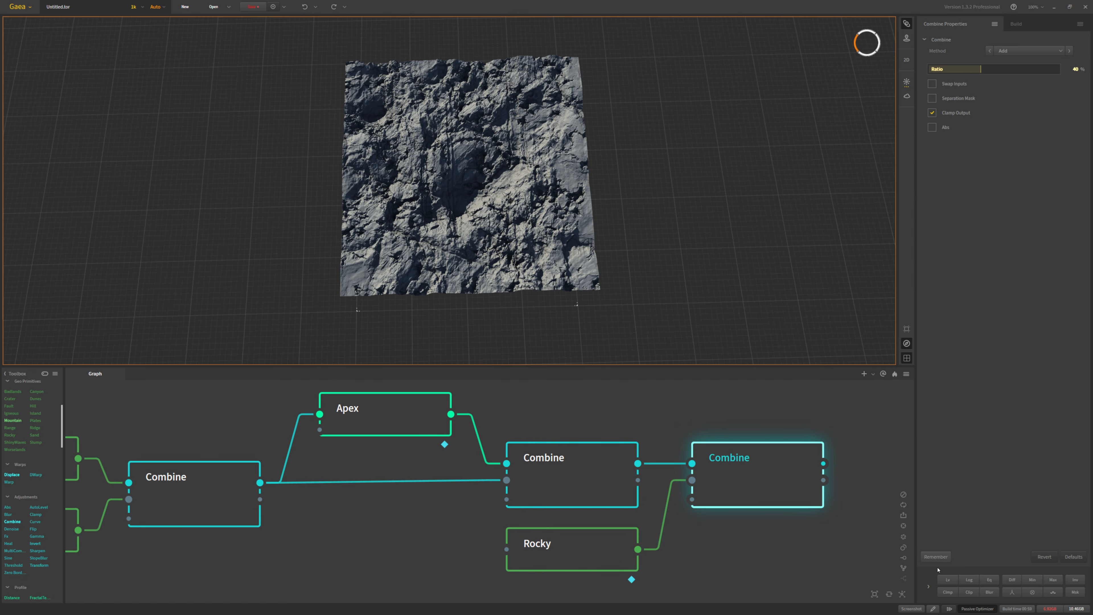
left_click(605, 555)
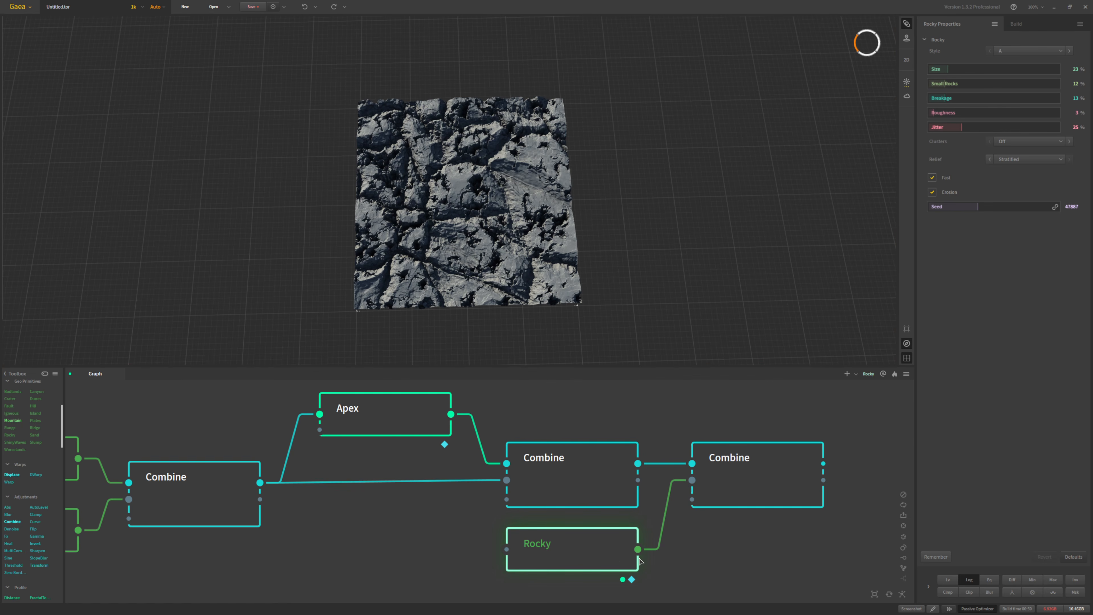
left_click(966, 586)
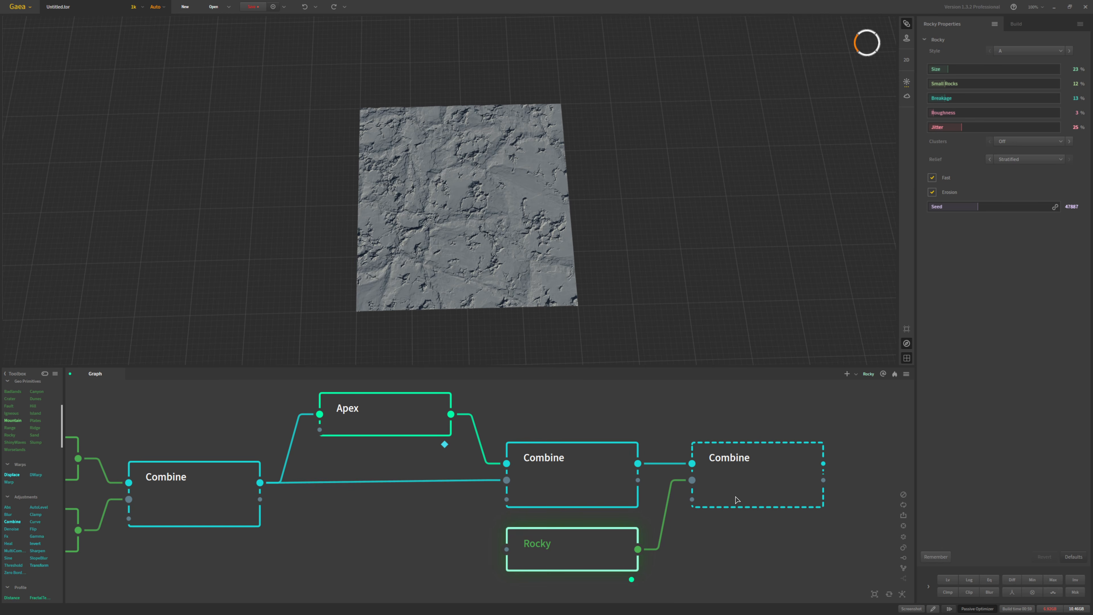
Step: Enable the Log post-process on the third Combine node and on the Rocky node
left_click(759, 477)
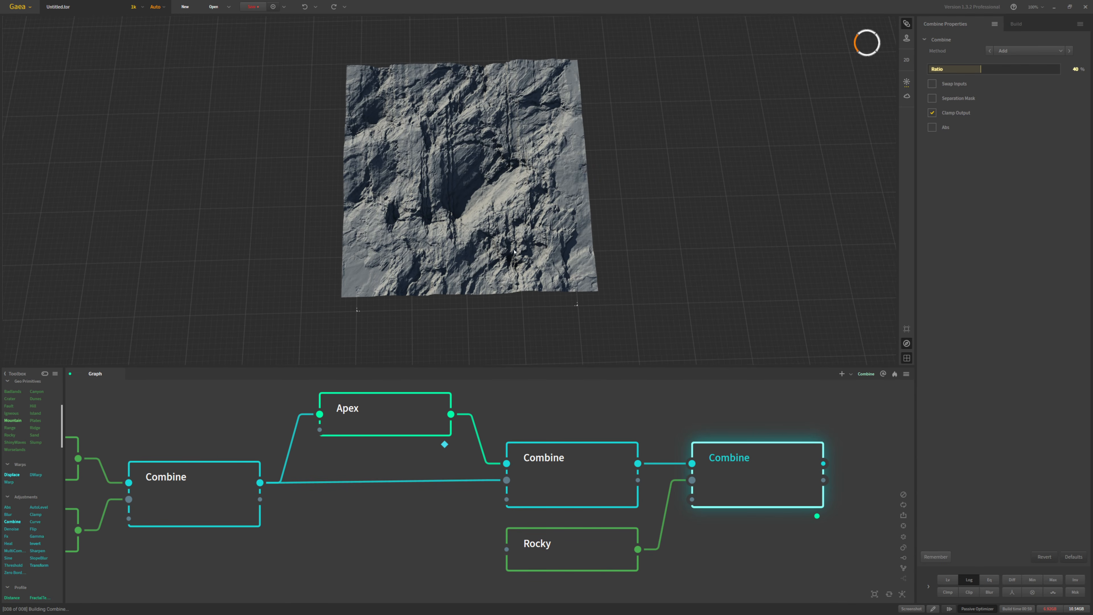
left_click_drag(523, 205, 438, 168)
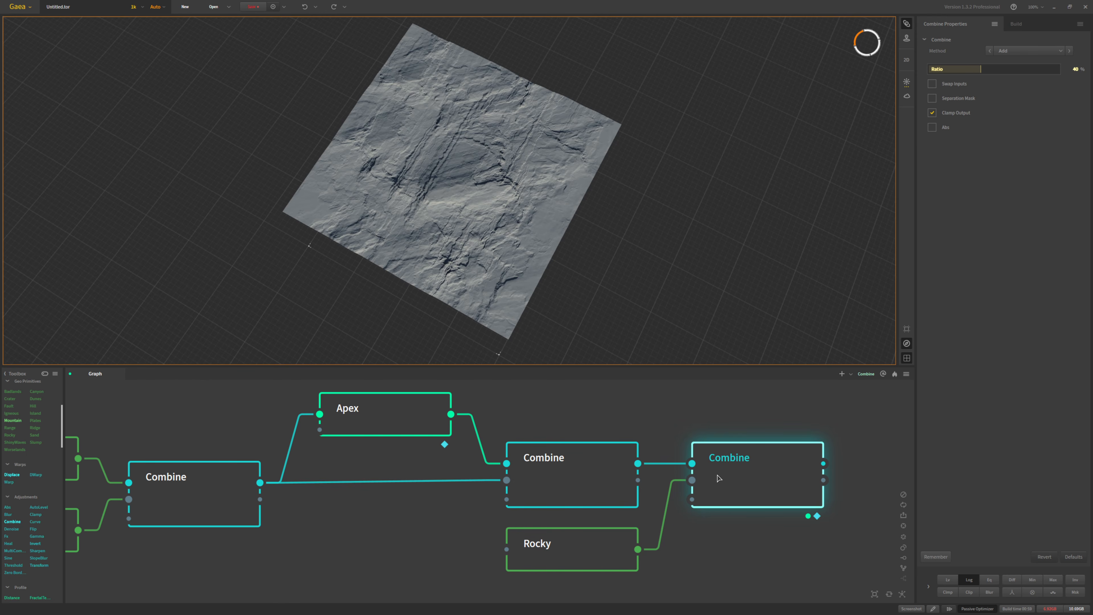
left_click(616, 560)
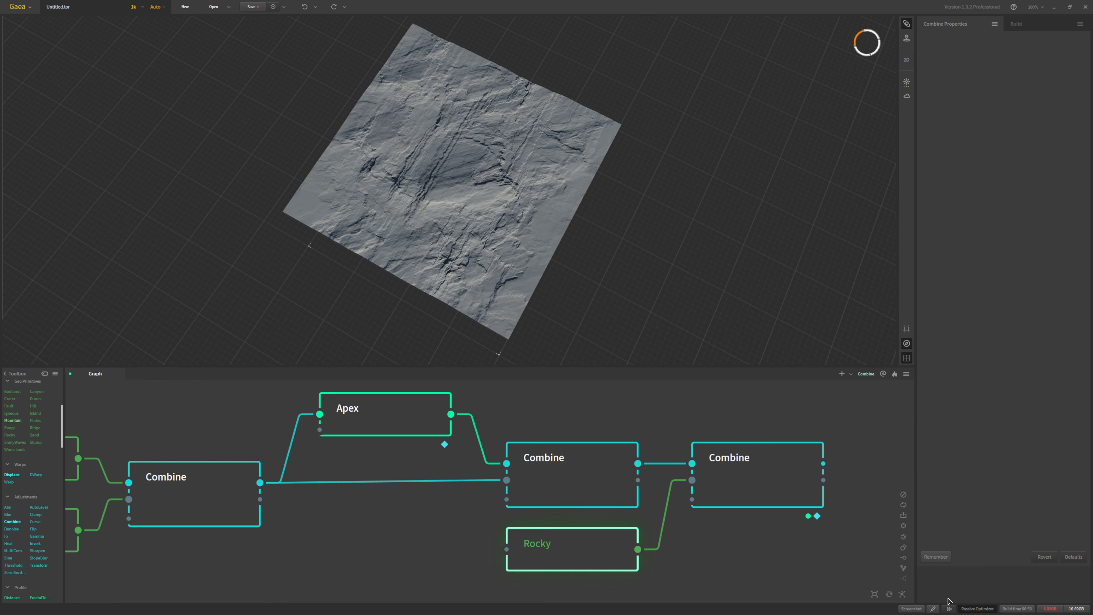
left_click(973, 581)
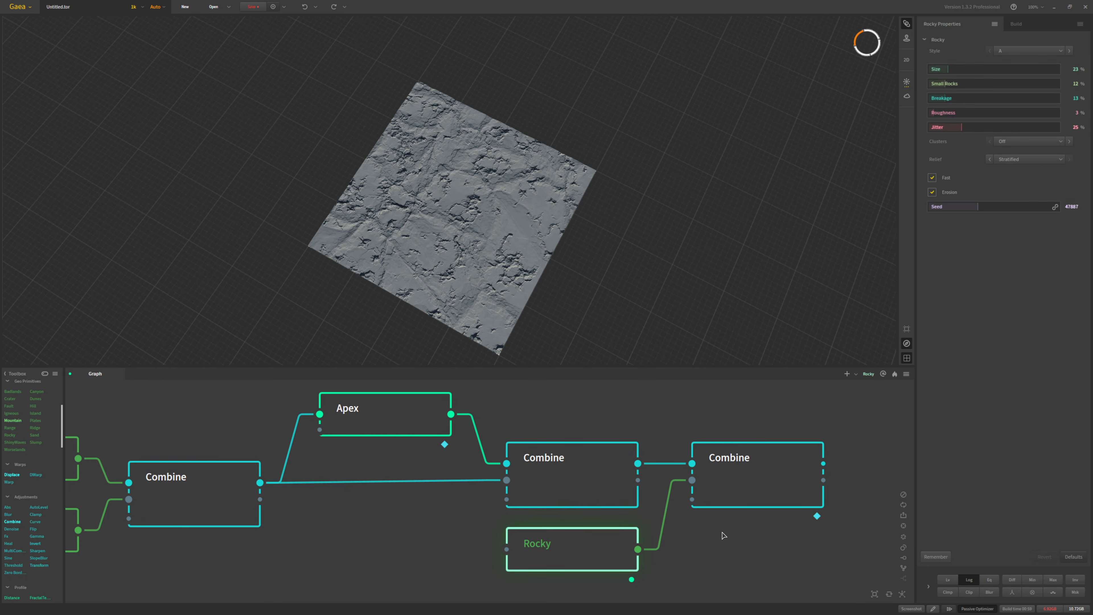
Step: Try the Log post-process on the second Combine node
left_click(583, 465)
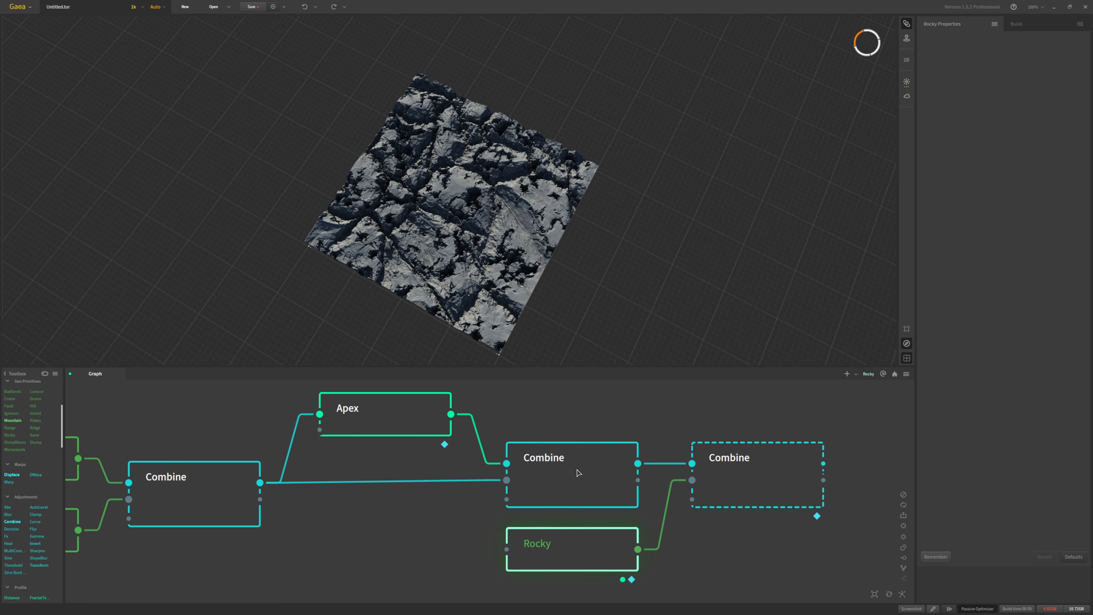
left_click(580, 466)
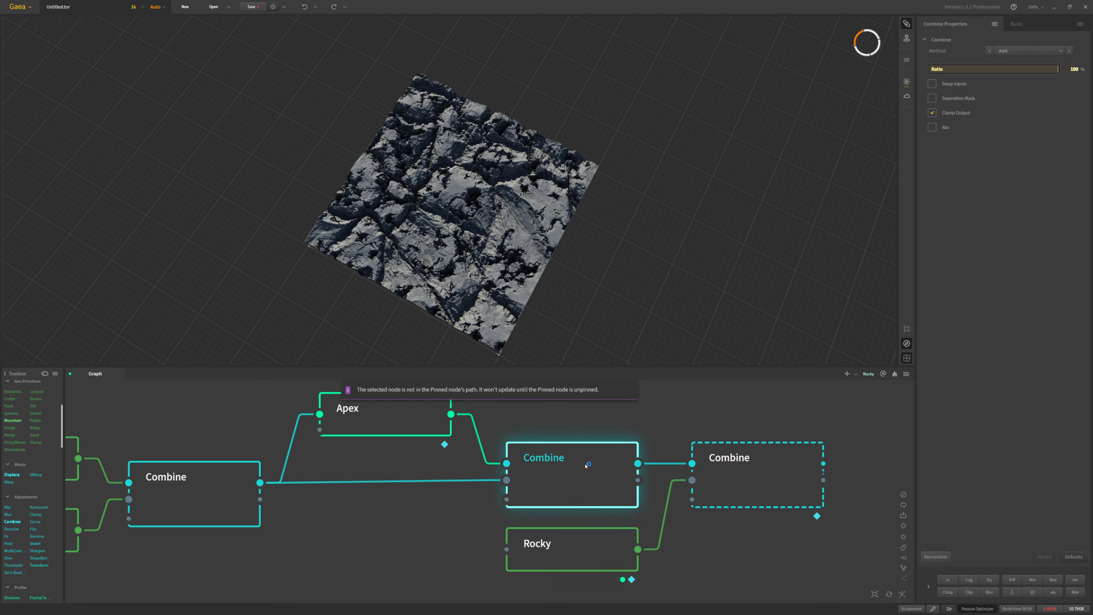
left_click(966, 582)
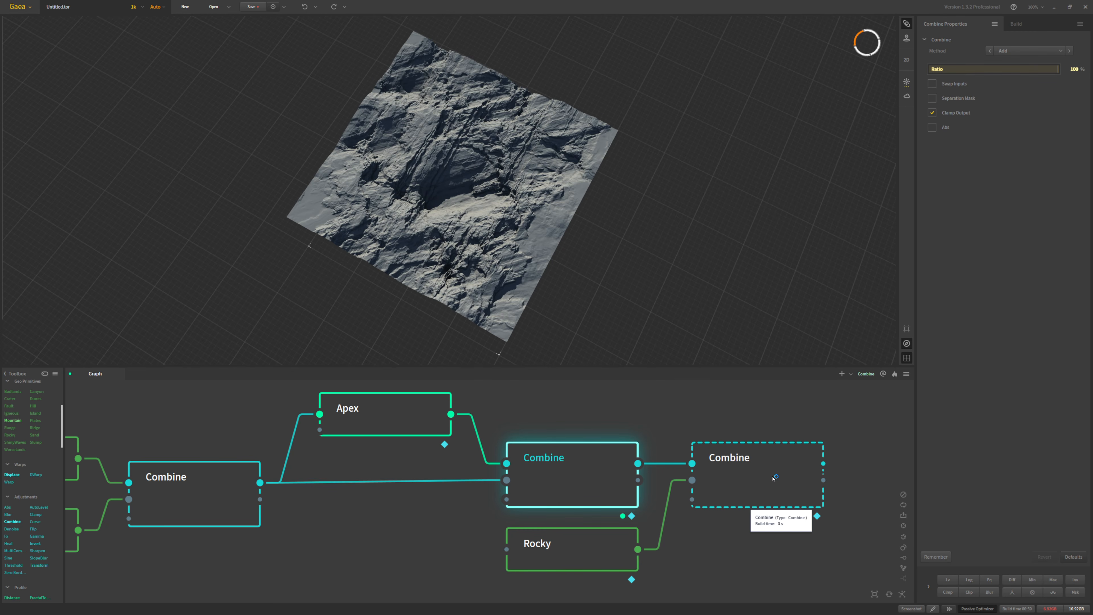
Step: Turn off the Log post-process on the third Combine node and inspect its terrain from several angles
left_click(713, 453)
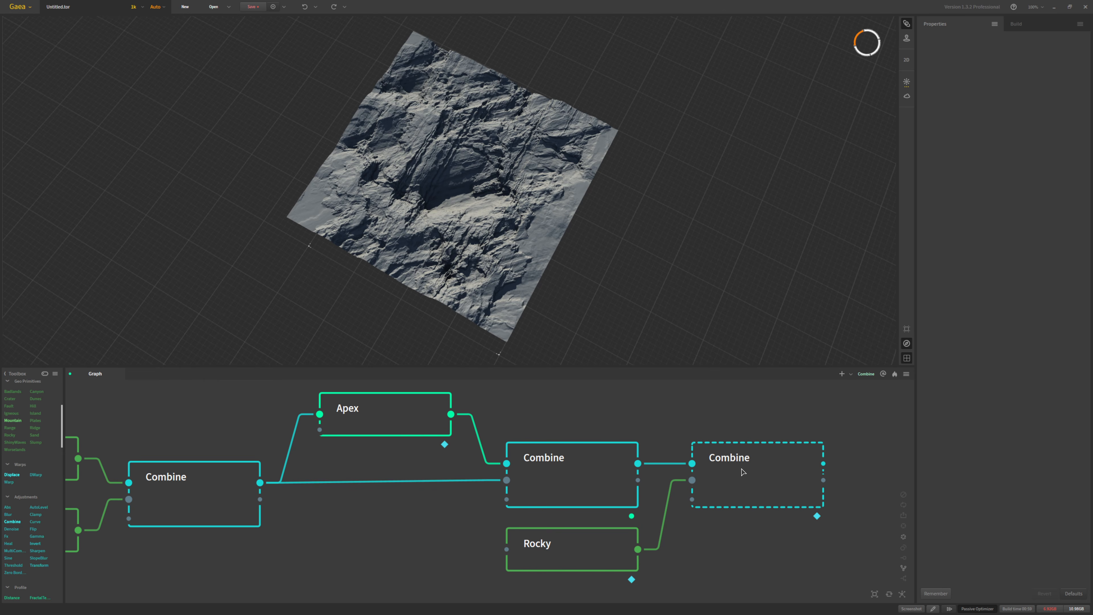
left_click(755, 479)
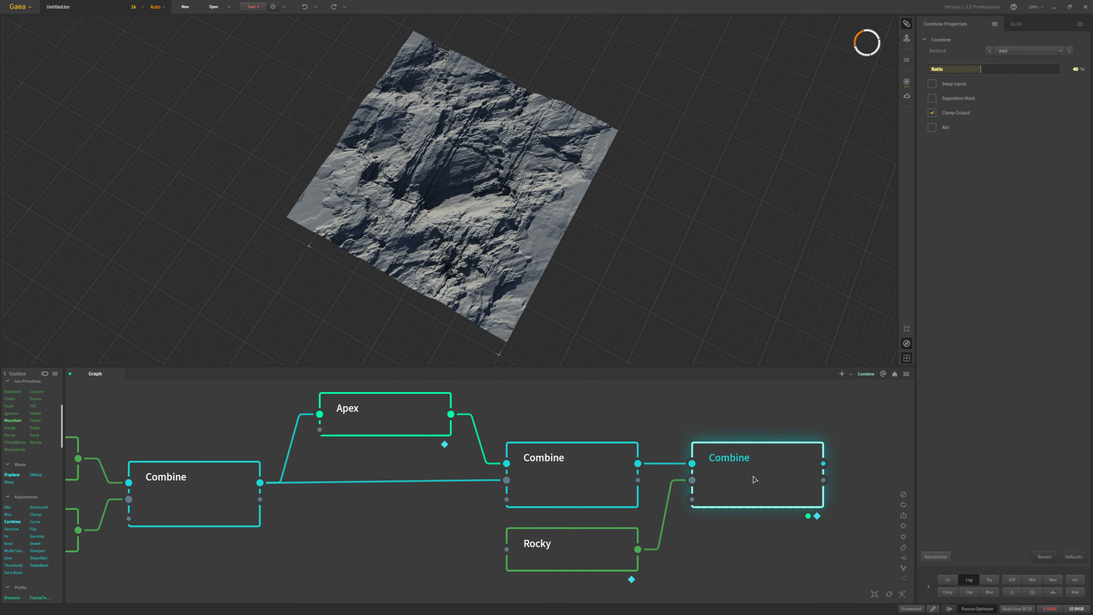
left_click_drag(578, 264, 555, 254)
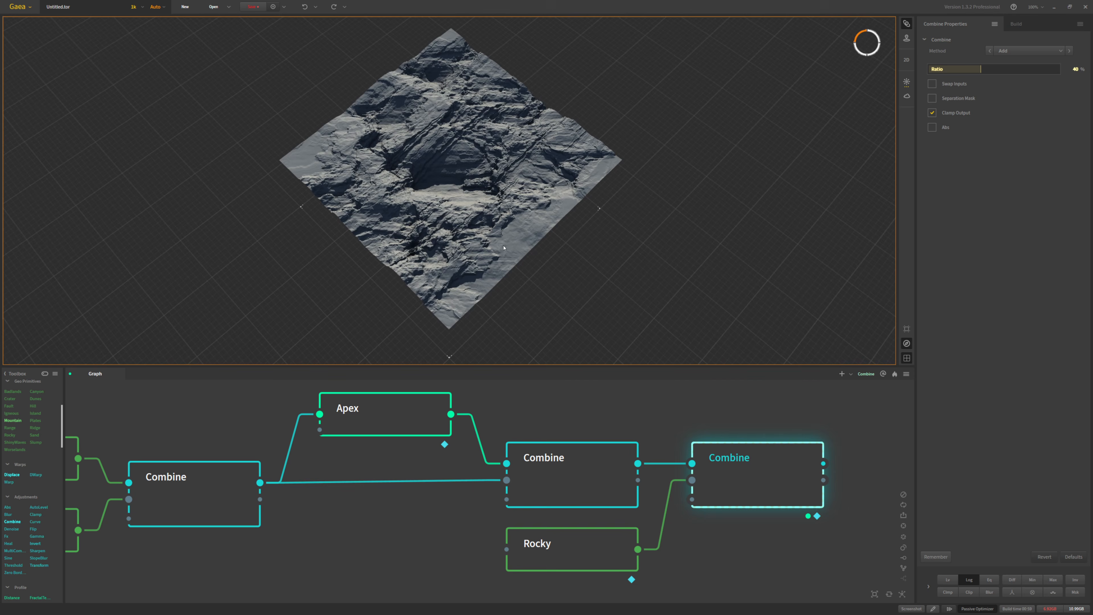
left_click(972, 581)
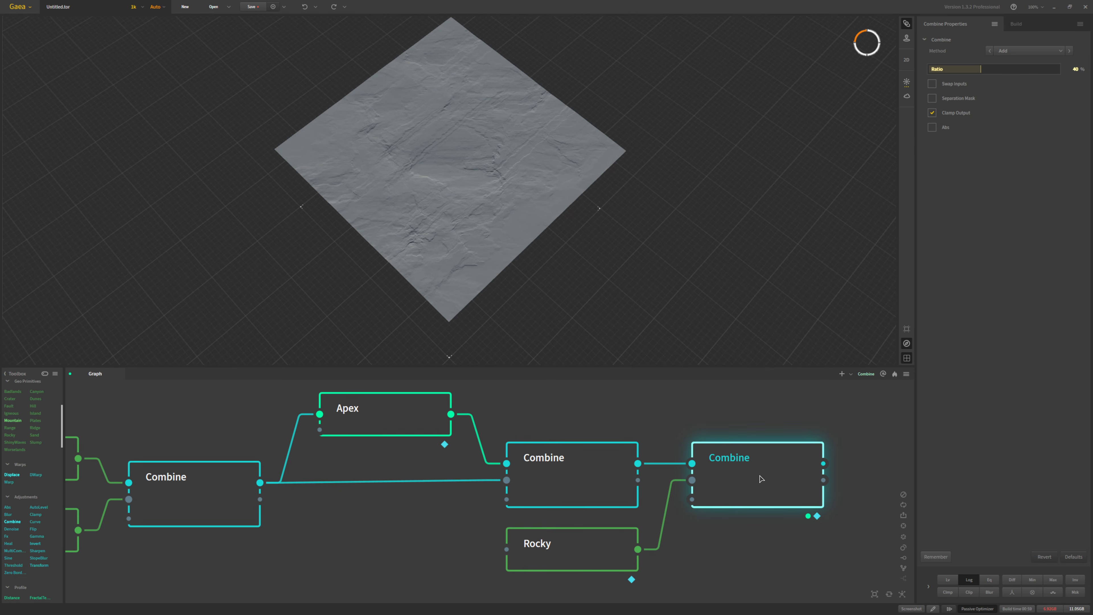
left_click(969, 579)
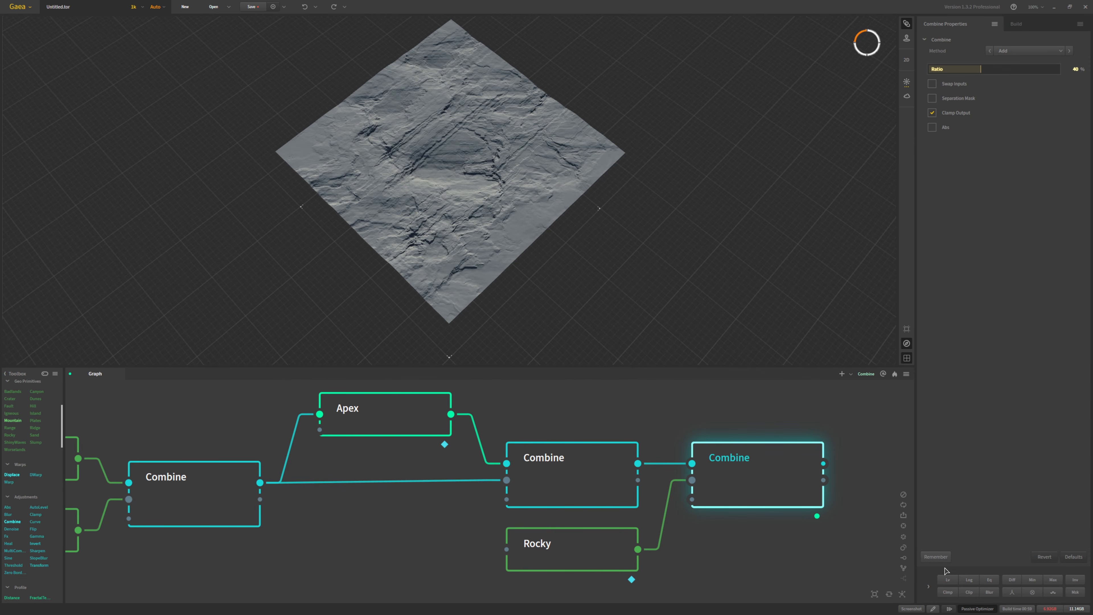
left_click(970, 579)
left_click(972, 581)
left_click_drag(510, 278, 476, 277)
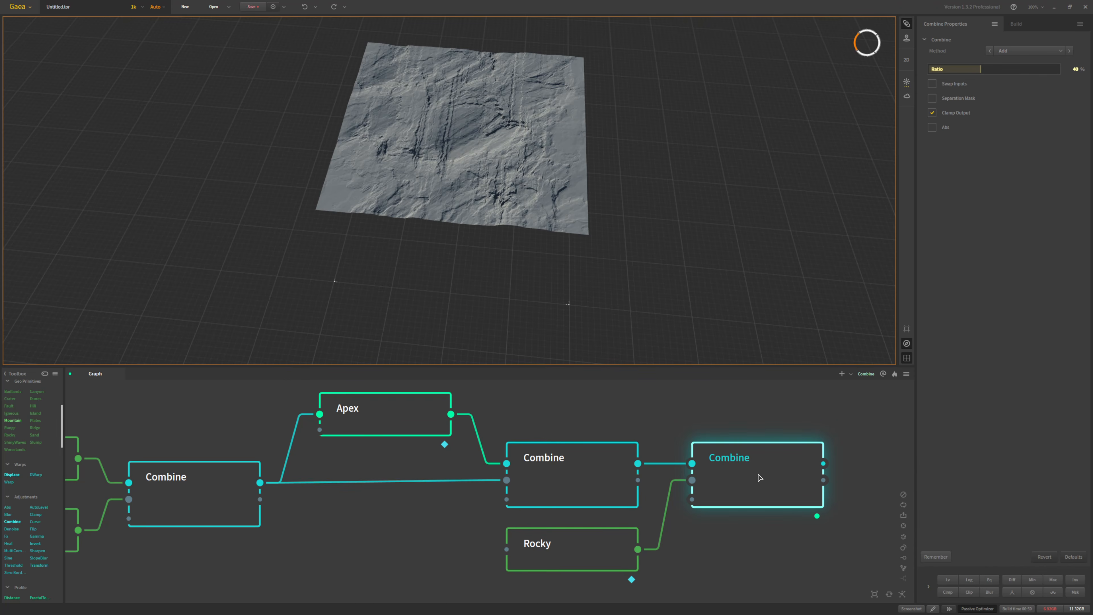
Step: Enable Drop to Floor on the second Combine node and check the third Combine node's terrain
left_click(594, 554)
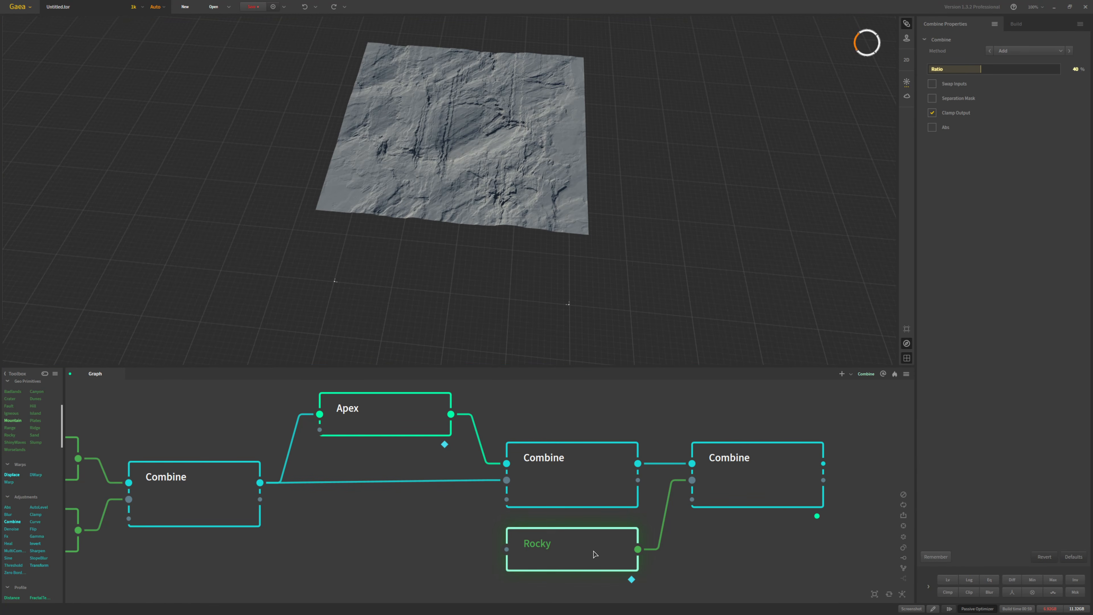
left_click(717, 464)
left_click(571, 485)
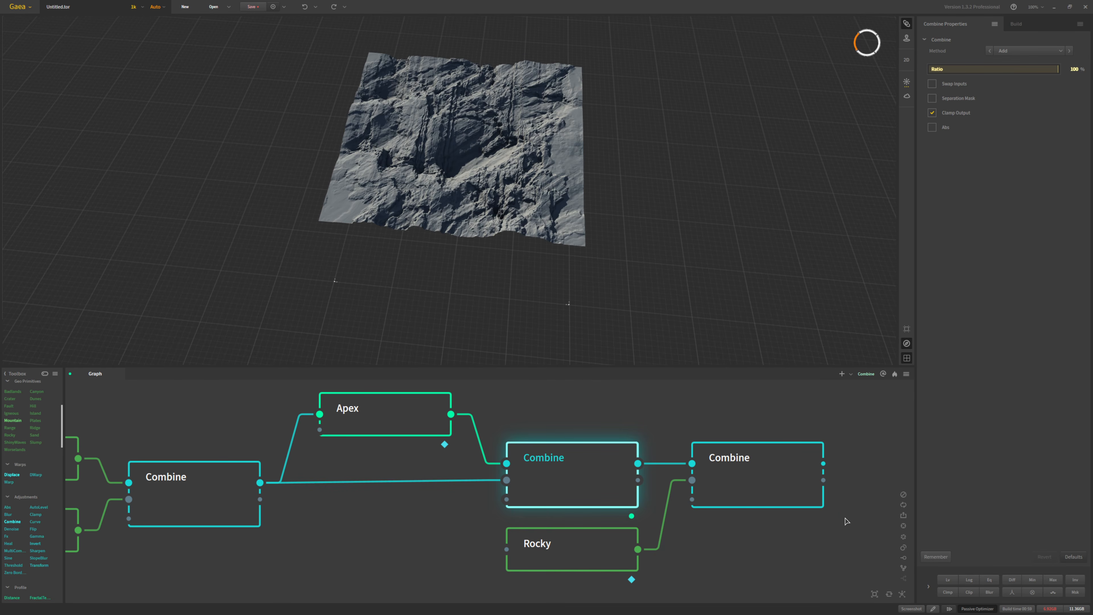
left_click(928, 587)
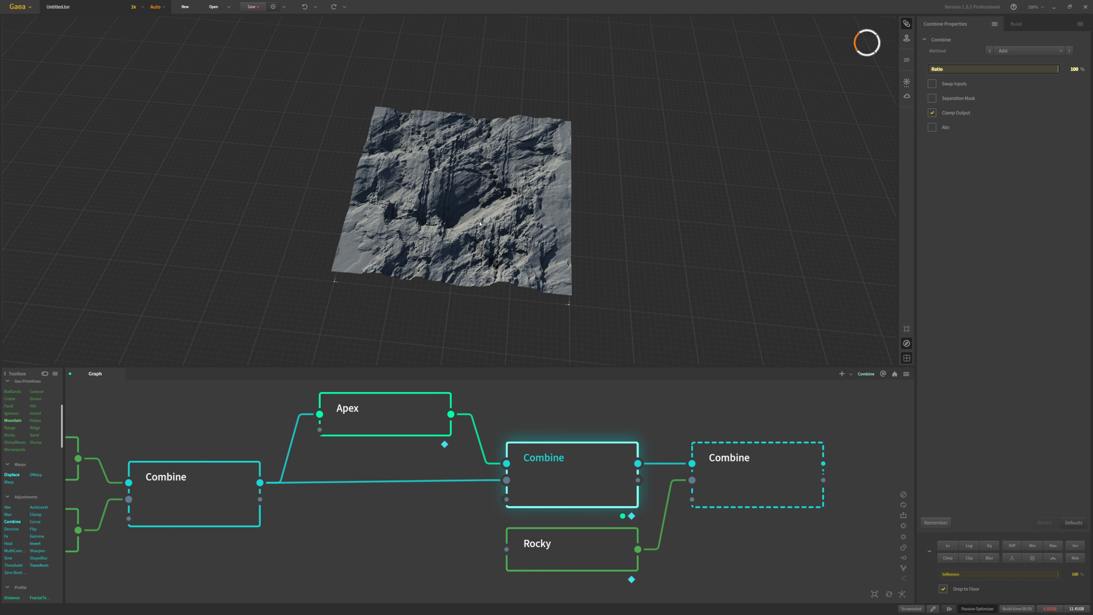
left_click(710, 456)
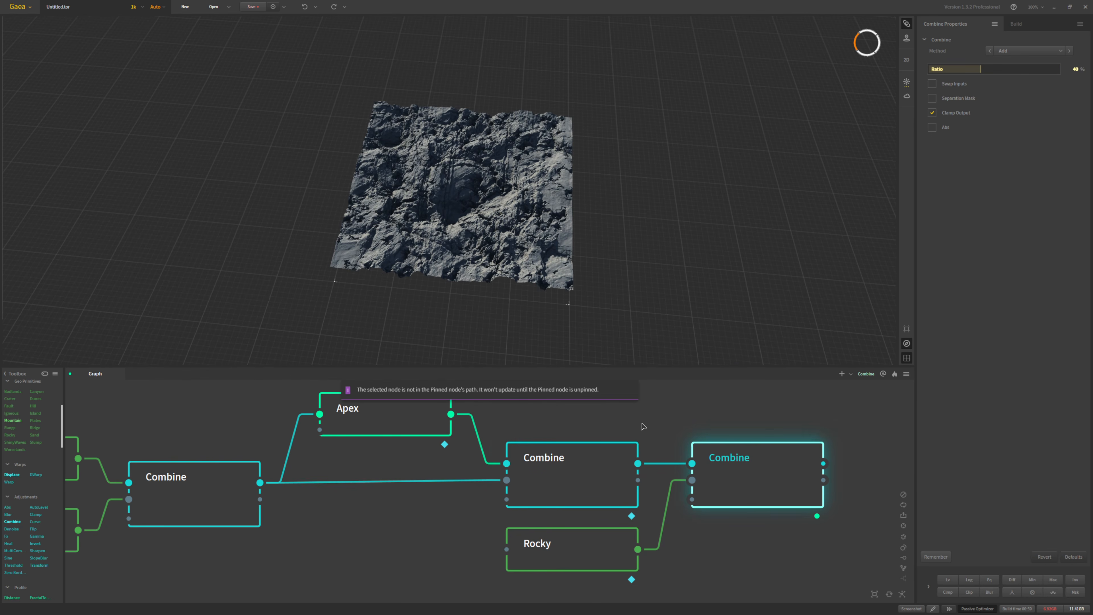
left_click_drag(563, 270, 520, 270)
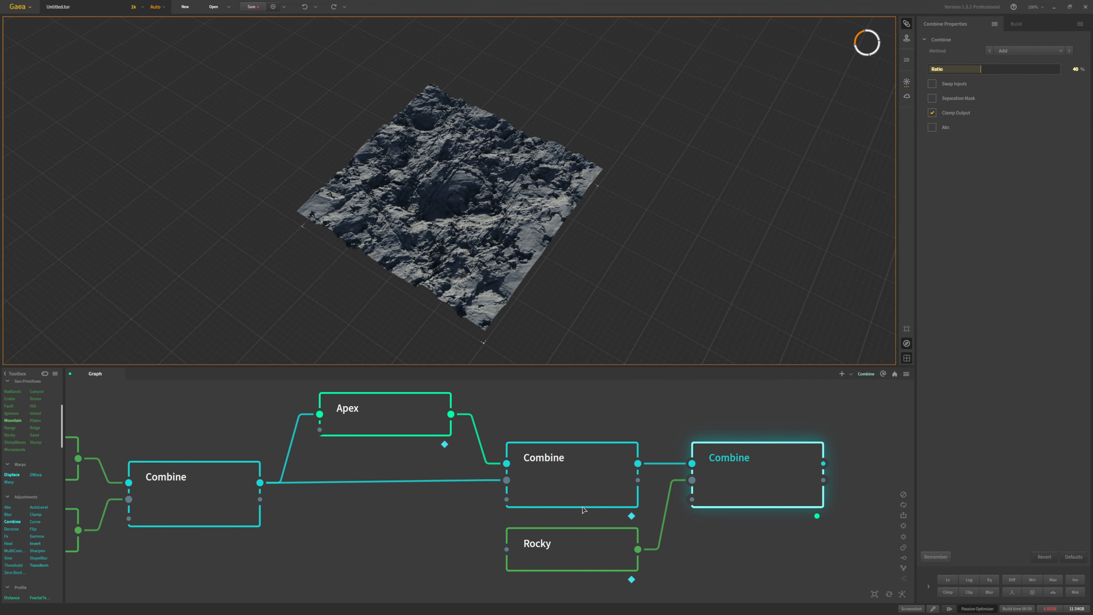
Step: Enable Drop to Floor on the Rocky node and inspect the third Combine node's terrain from low angles
left_click(593, 547)
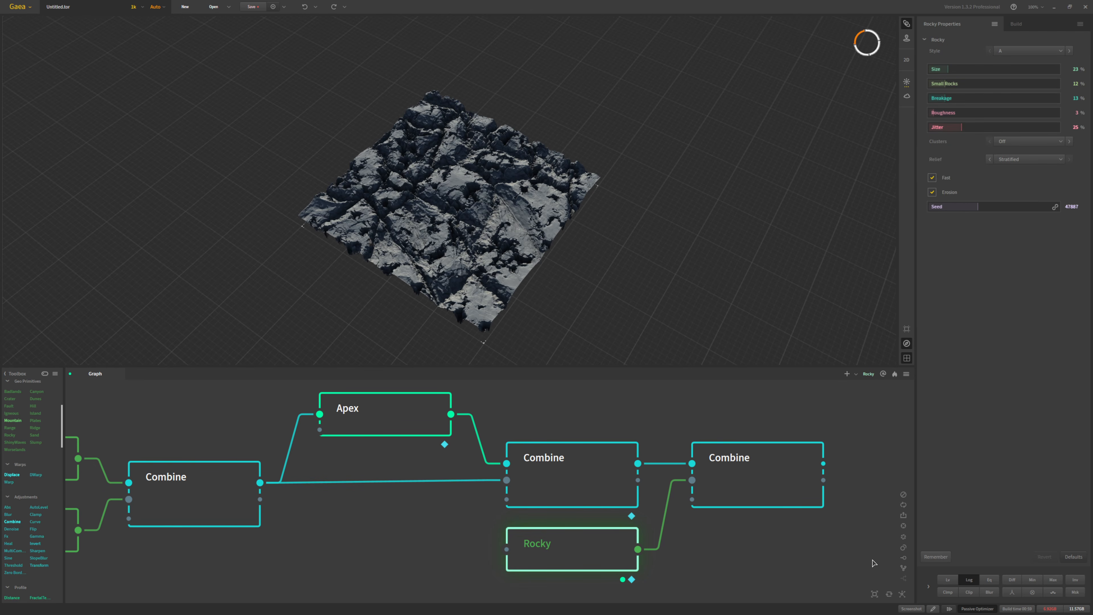
left_click(928, 587)
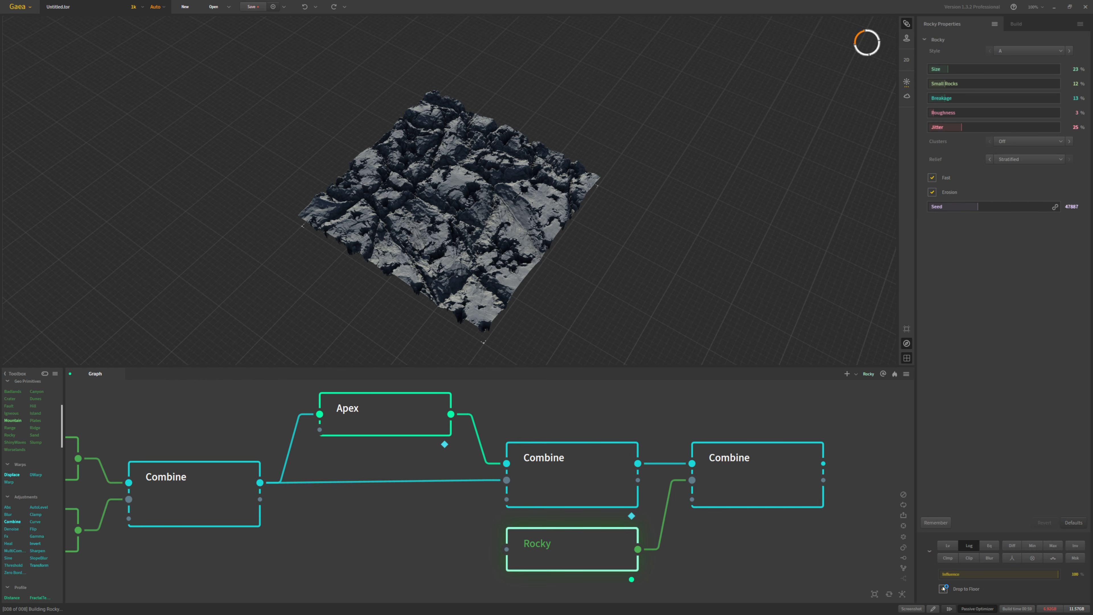
left_click(728, 470)
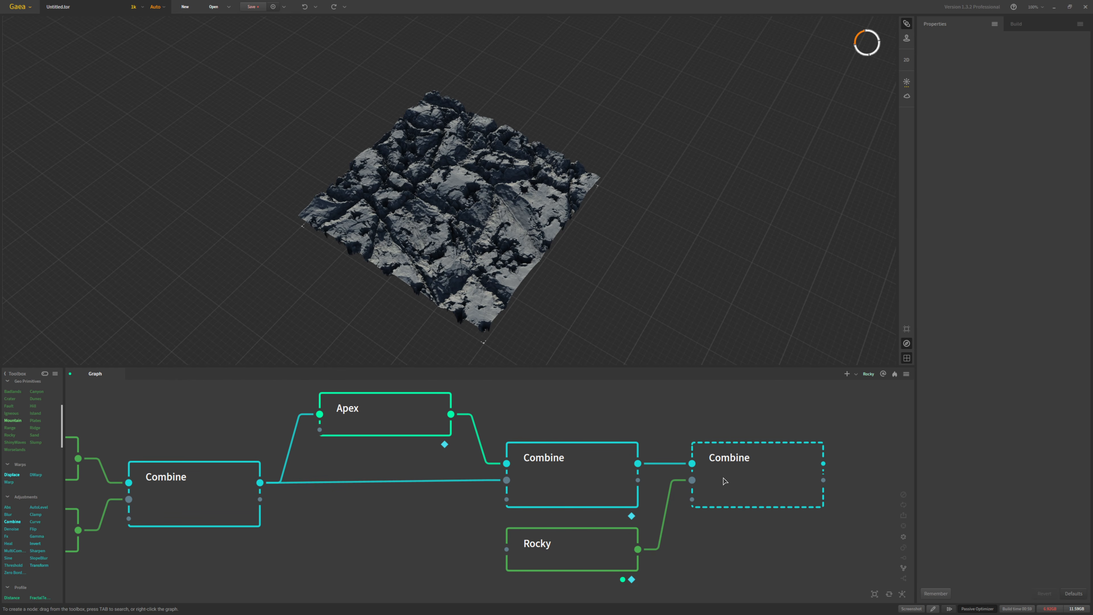
left_click(723, 481)
scroll(431, 252, "up", 2)
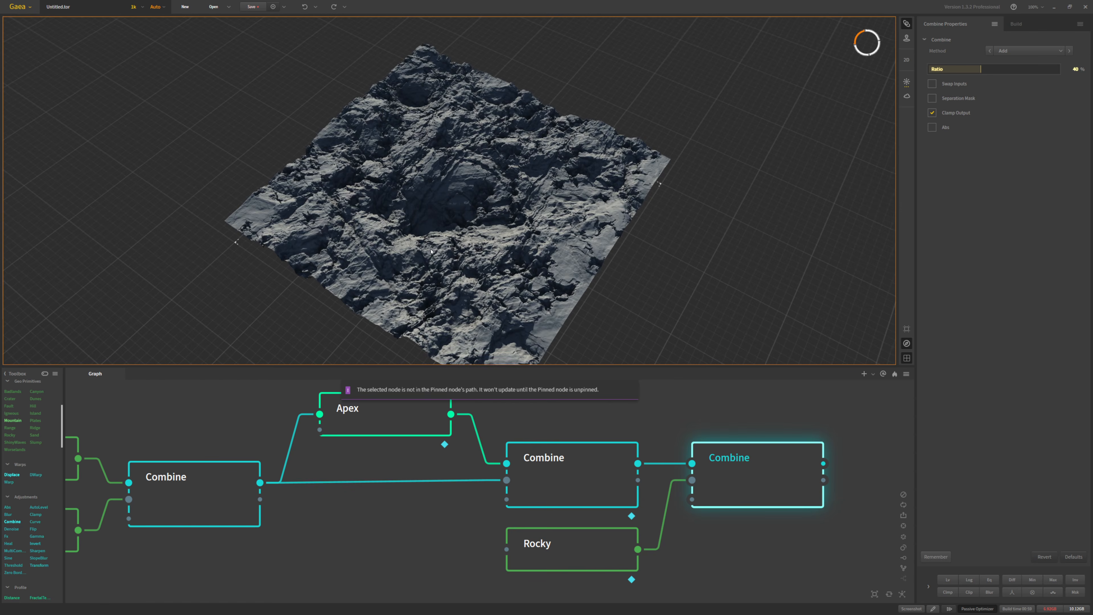
left_click_drag(431, 251, 421, 192)
left_click_drag(471, 236, 438, 280)
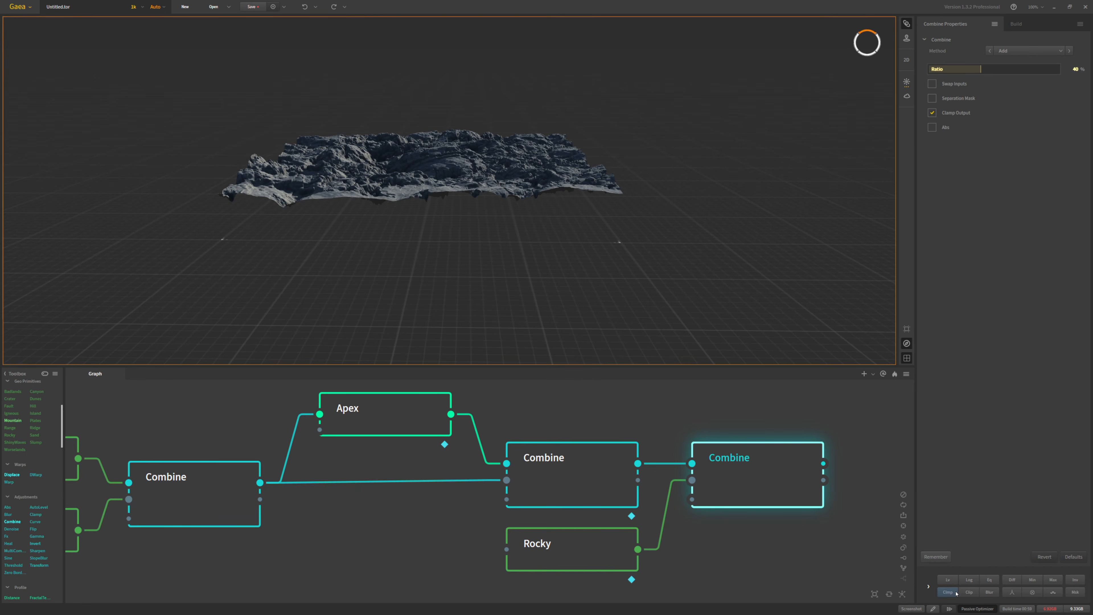
Step: Apply the Clamp post-process to the third Combine node with Clamp Max at 46%, and inspect the terrain from the side and above
left_click_drag(757, 470, 763, 470)
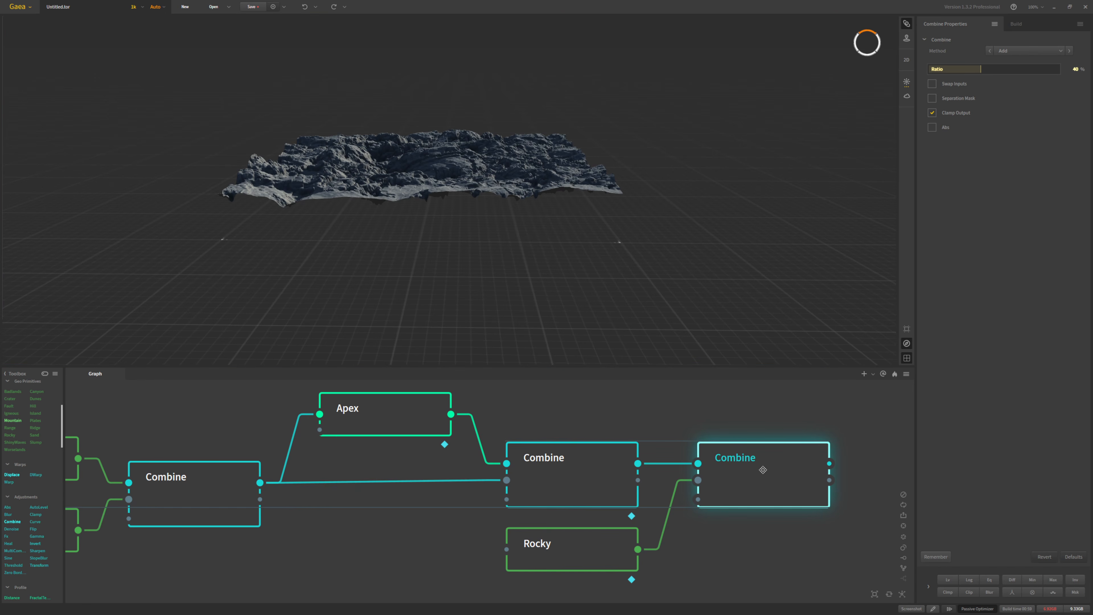
left_click(941, 593)
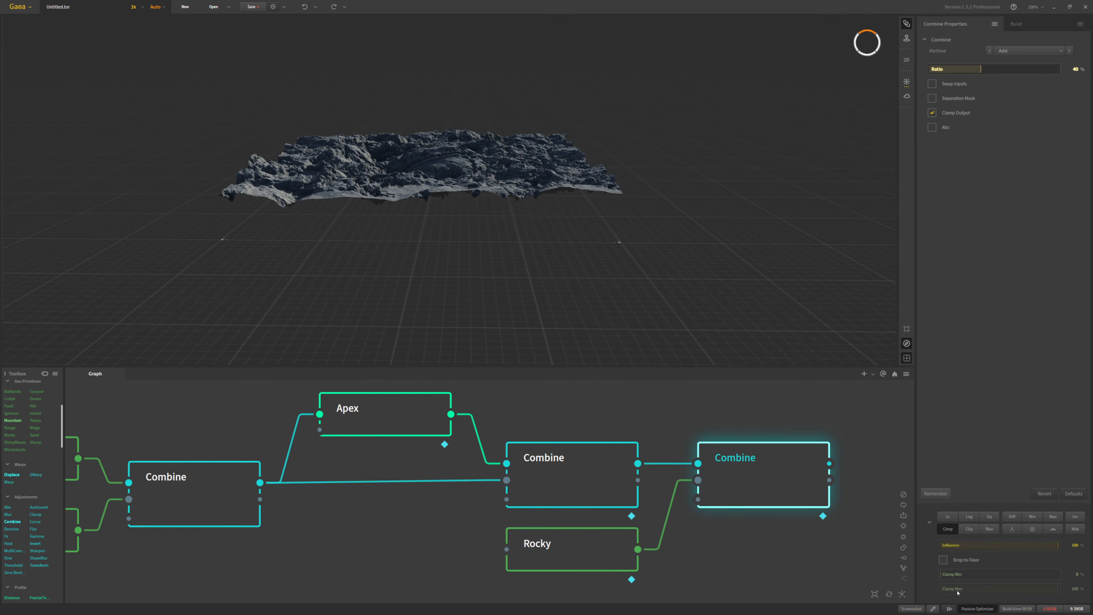
left_click(956, 590)
left_click(980, 592)
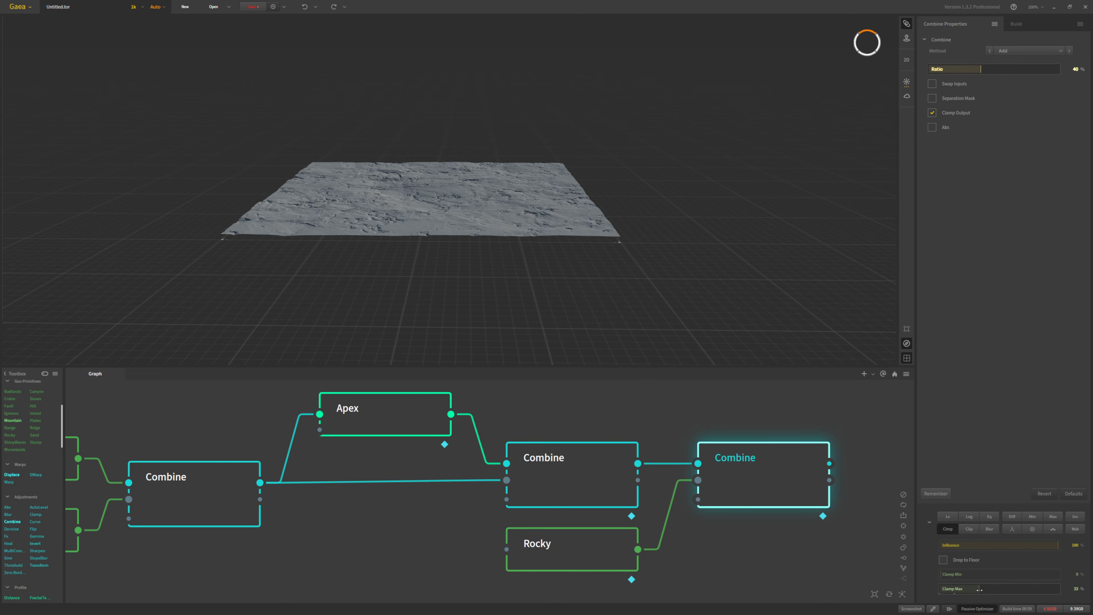
left_click(995, 588)
left_click(1008, 589)
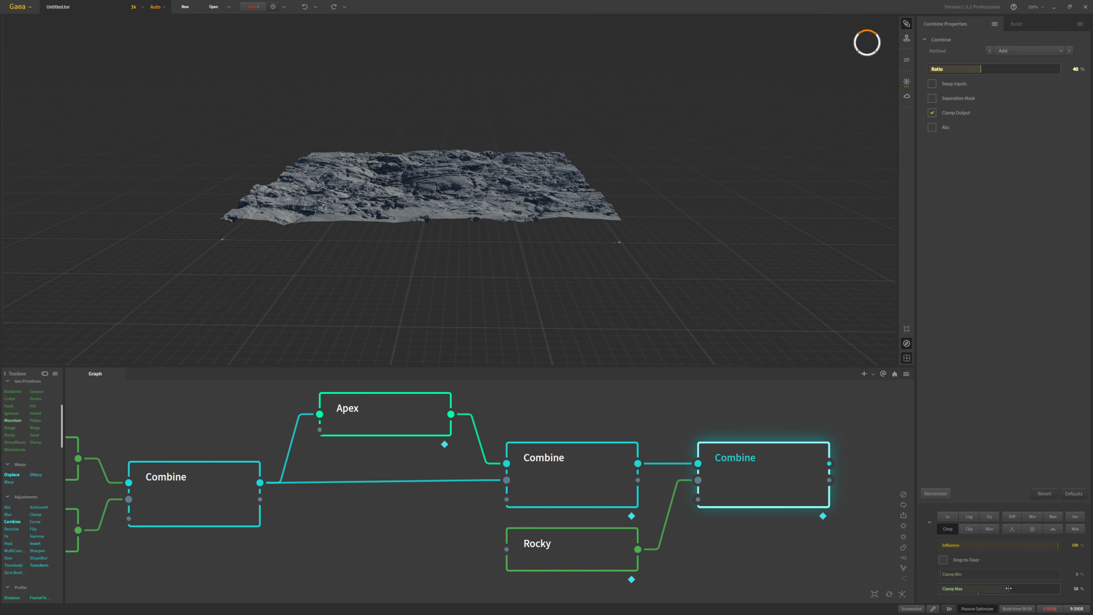
left_click_drag(456, 190, 458, 224)
left_click(995, 589)
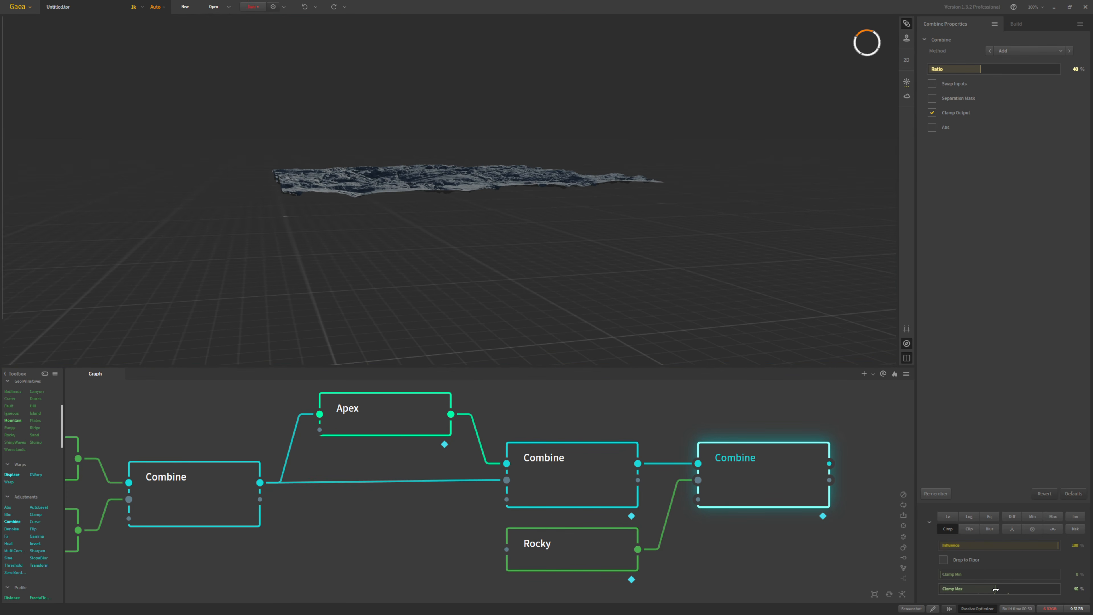
left_click_drag(640, 264, 575, 129)
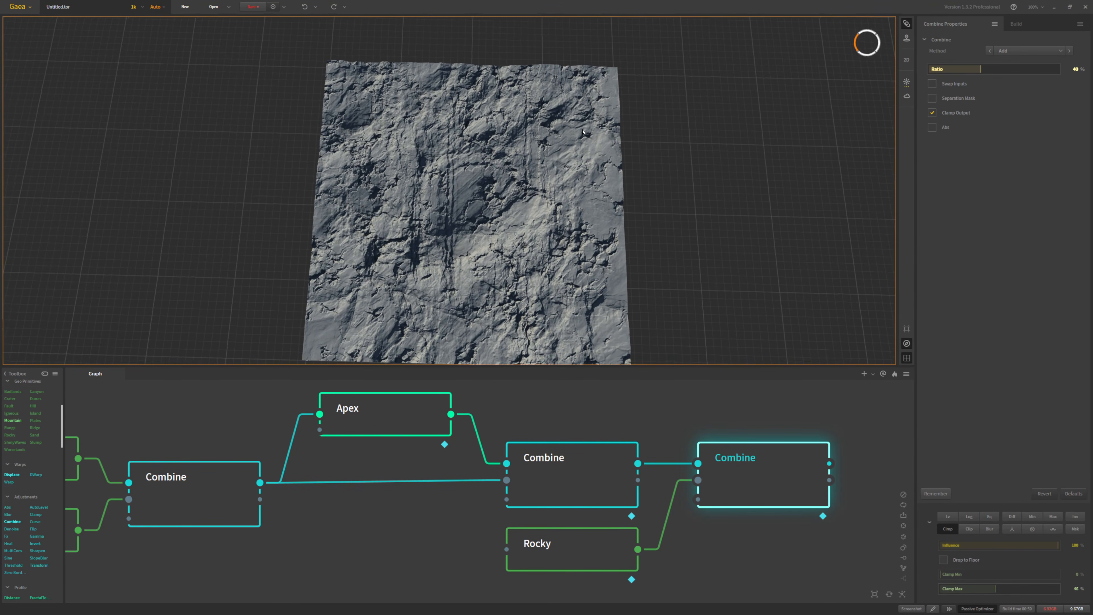
middle_click_drag(575, 130, 555, 113)
Step: Add a Seamless node after the third Combine node and connect the Combine output to its input
left_click_drag(637, 423, 292, 410)
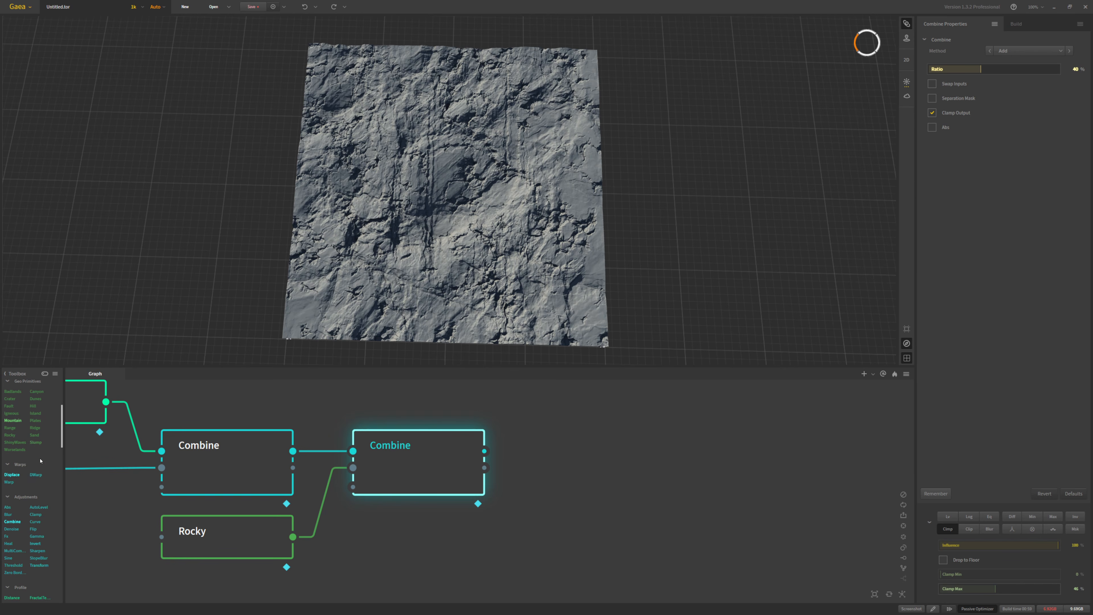
scroll(42, 504, "down", 3)
scroll(41, 549, "up", 5)
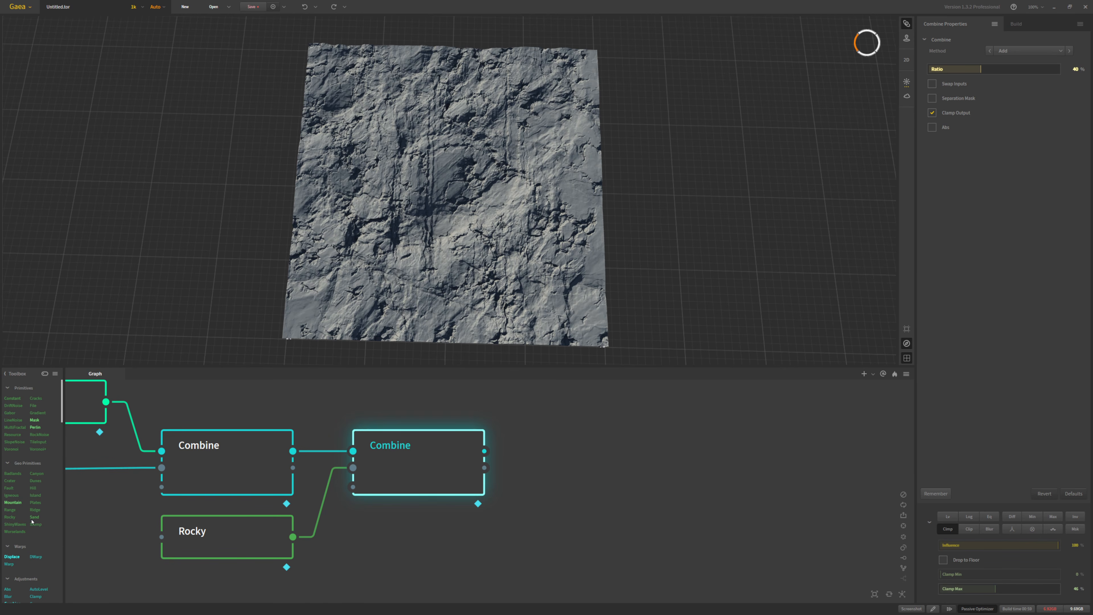
scroll(34, 542, "down", 3)
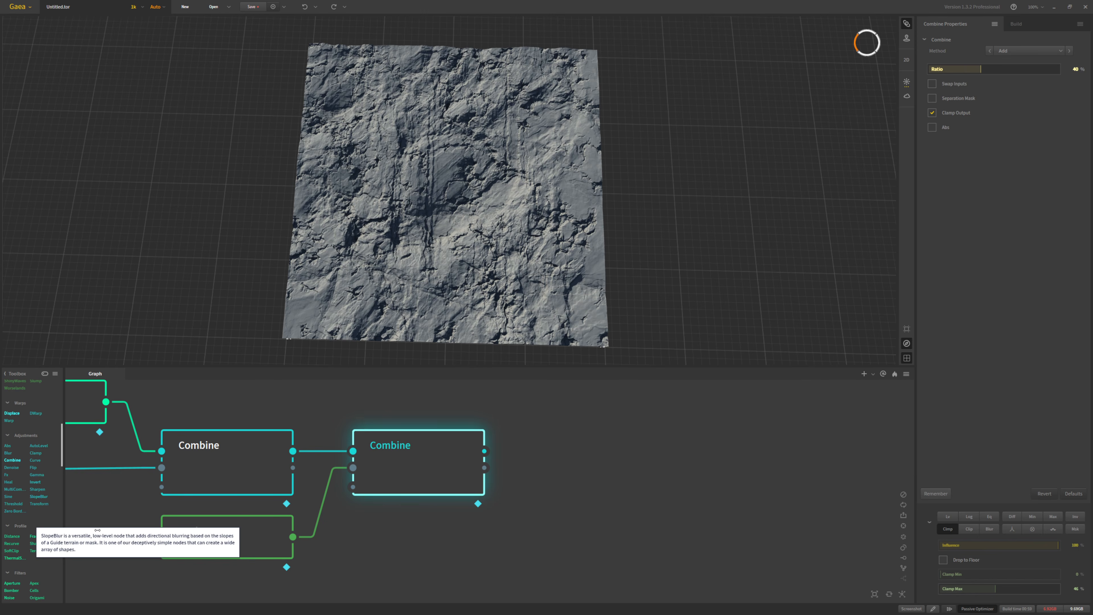
left_click_drag(65, 530, 97, 530)
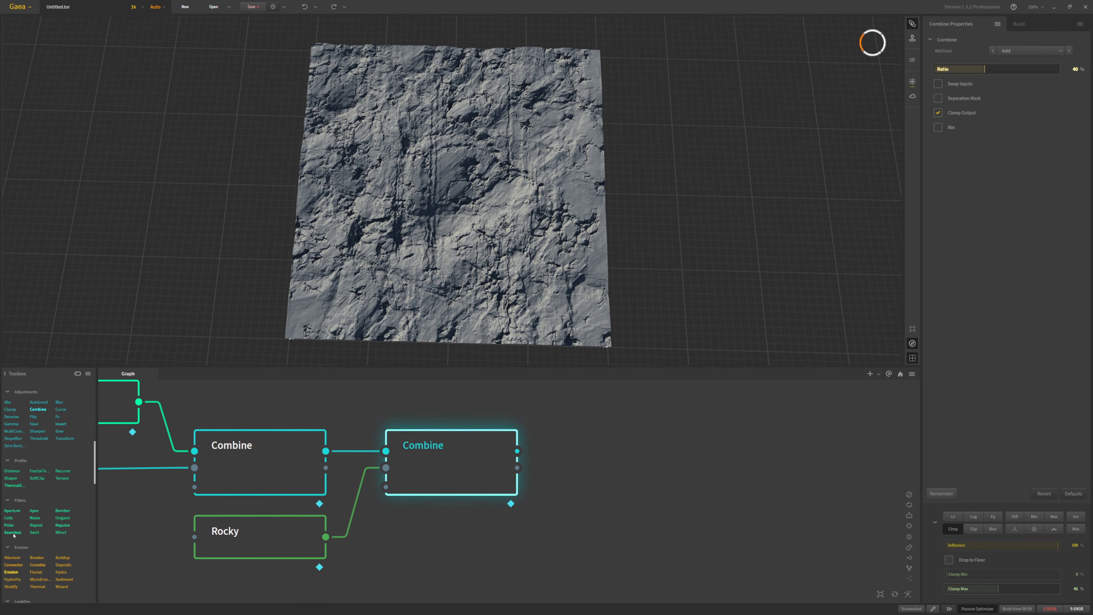
left_click_drag(555, 487, 586, 438)
left_click_drag(518, 451, 517, 451)
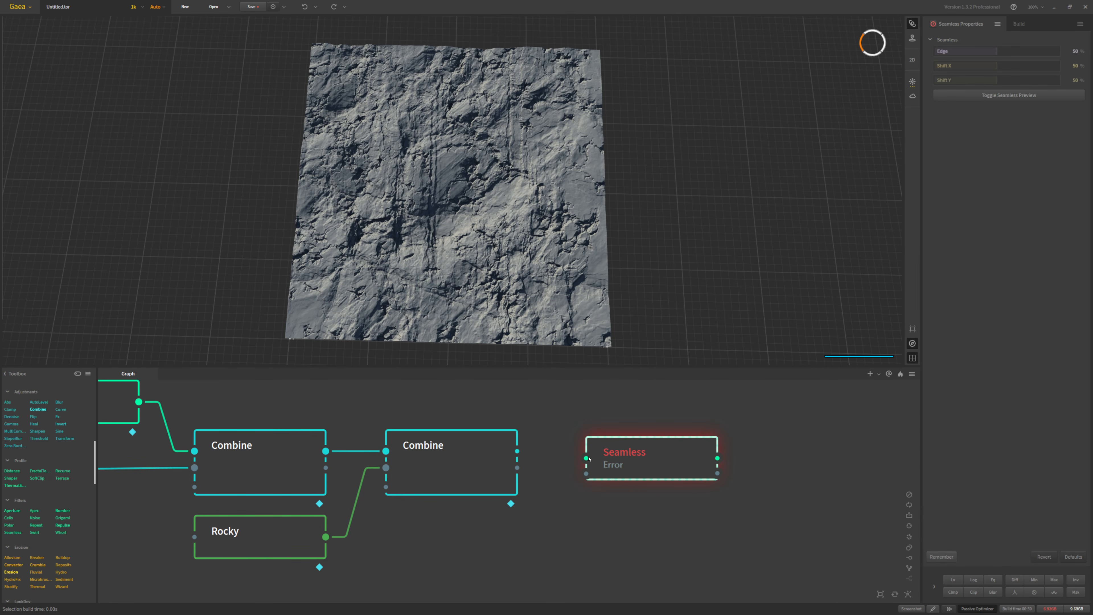
left_click_drag(650, 455, 632, 454)
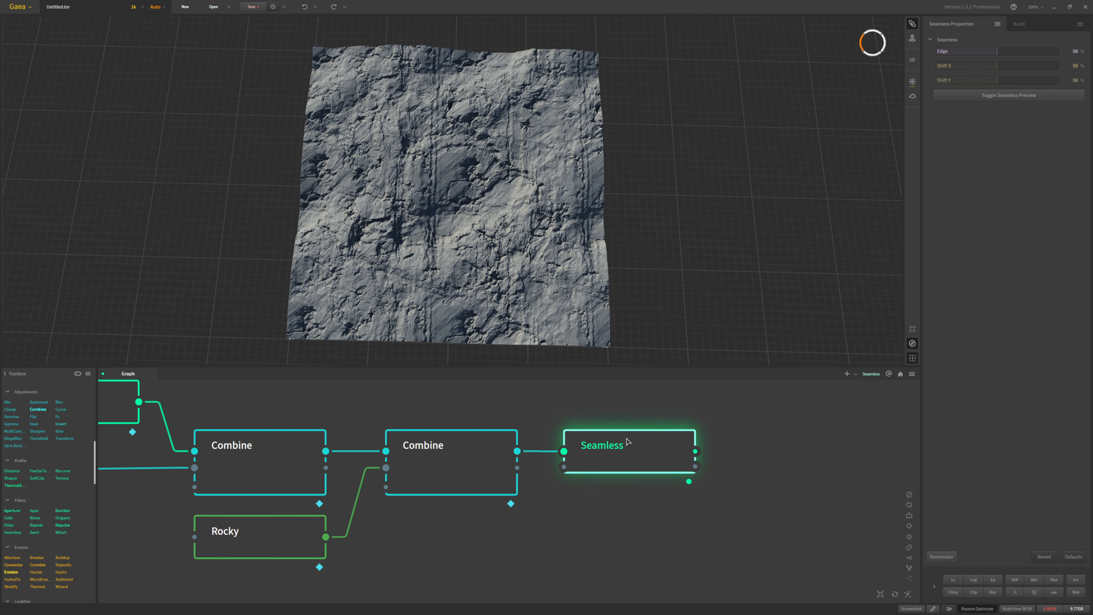
Step: Turn on the Seamless node's tiled preview and view the terrain from above
key("g")
left_click(983, 95)
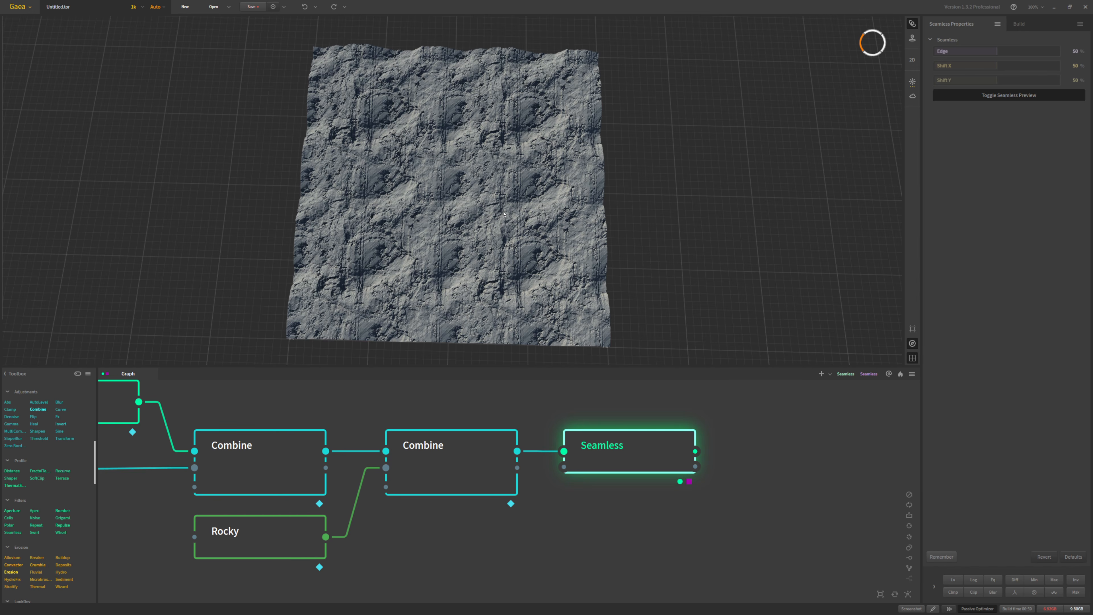
left_click_drag(503, 214, 501, 190)
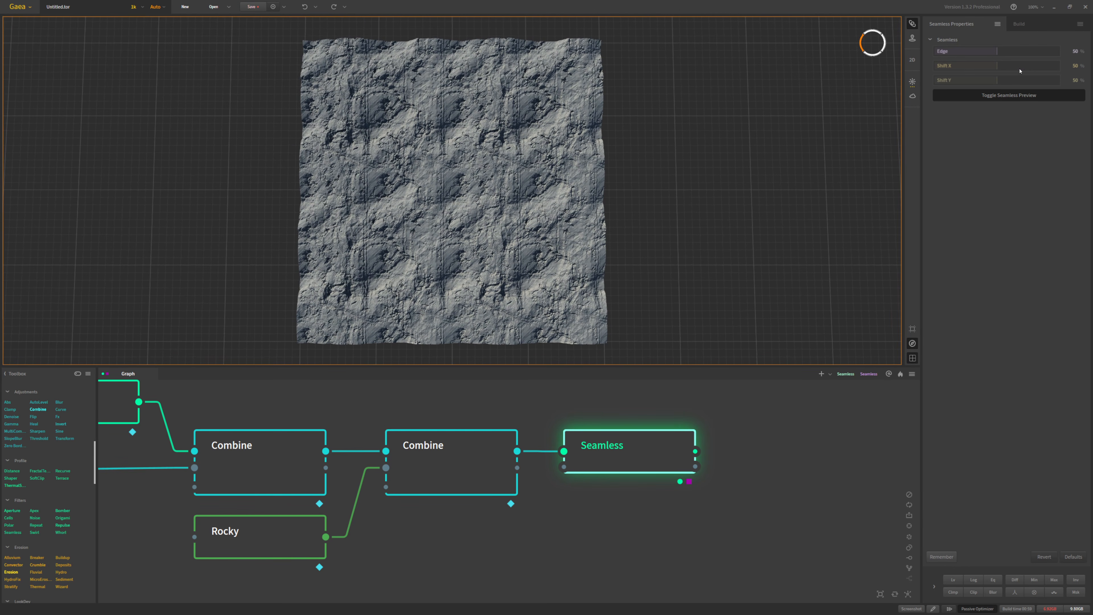
Step: Set the Seamless node's Edge to 21% and Shift X to 31%
left_click_drag(982, 56, 961, 54)
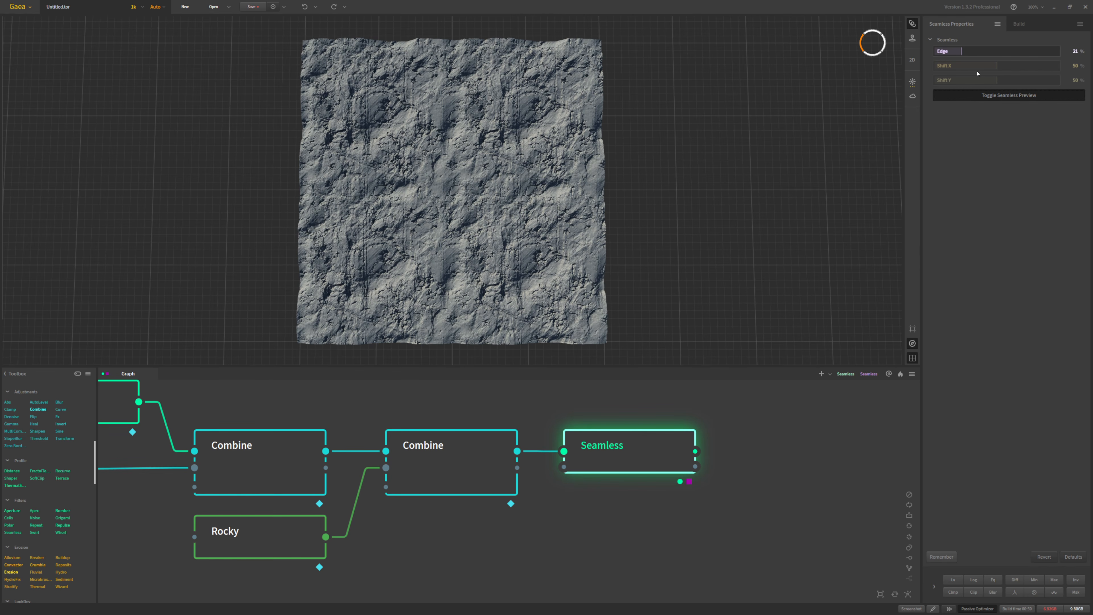
left_click(973, 66)
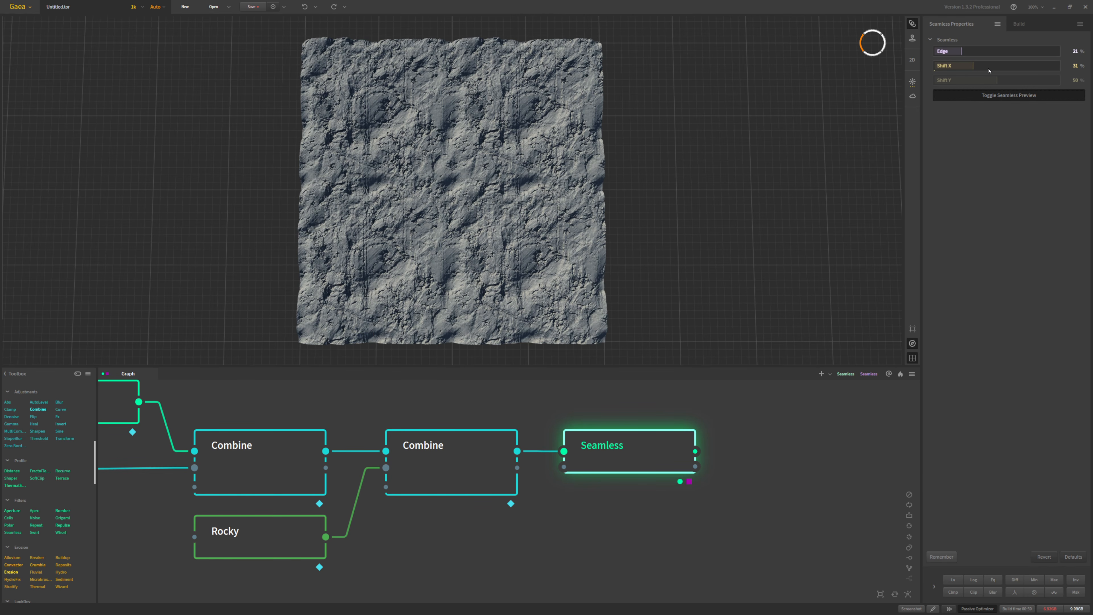
Step: Adjust the Seamless node's offsets to Shift X 26% and Shift Y 56%
left_click(997, 67)
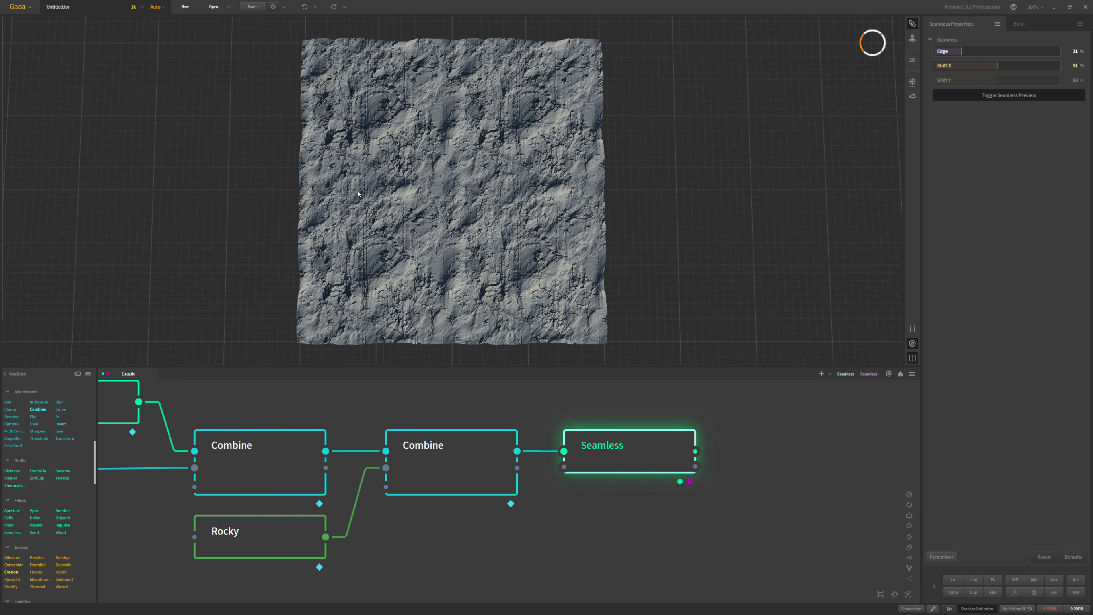
left_click(986, 66)
left_click(1014, 80)
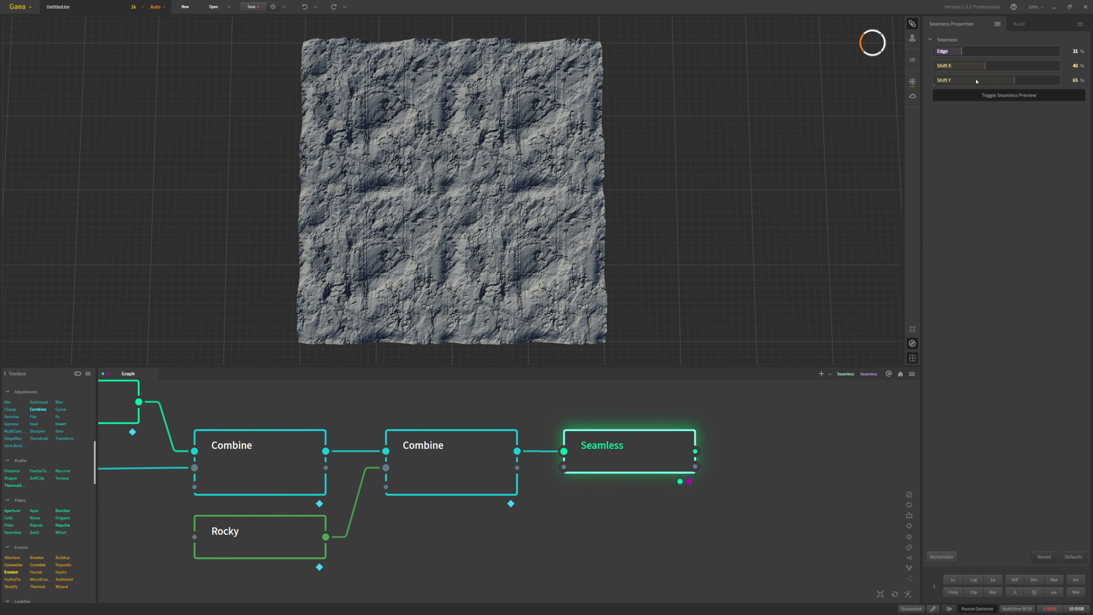
left_click(967, 66)
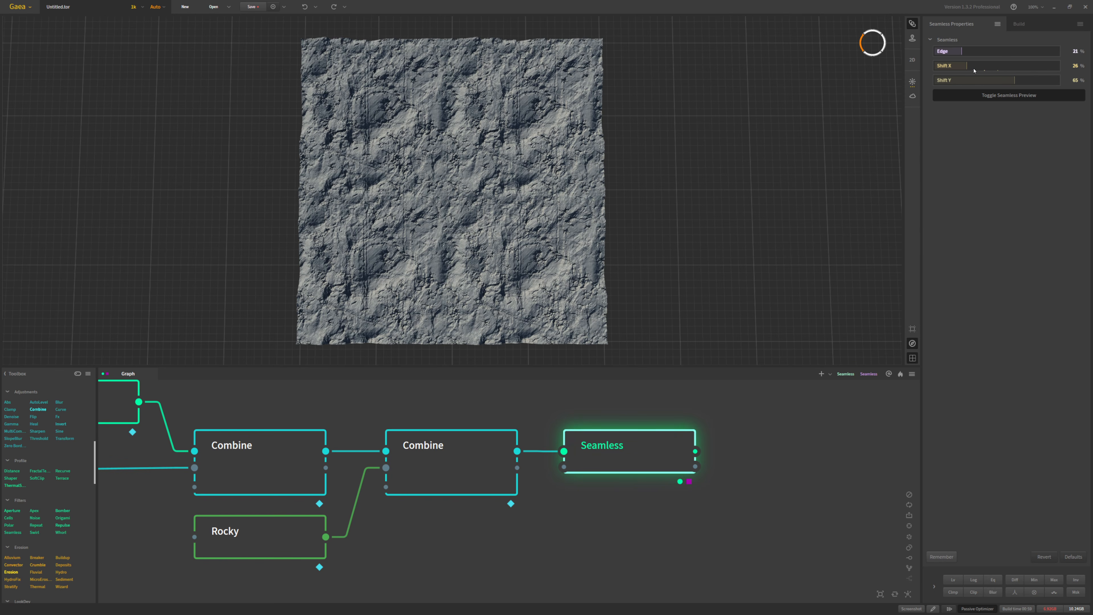
left_click(983, 80)
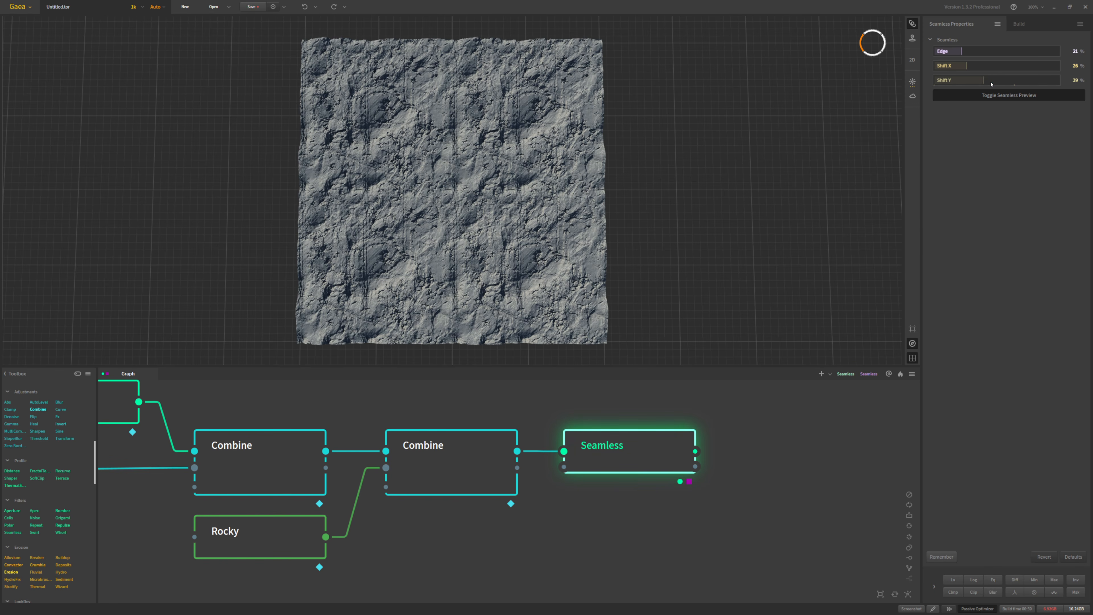
left_click(991, 81)
left_click(1004, 81)
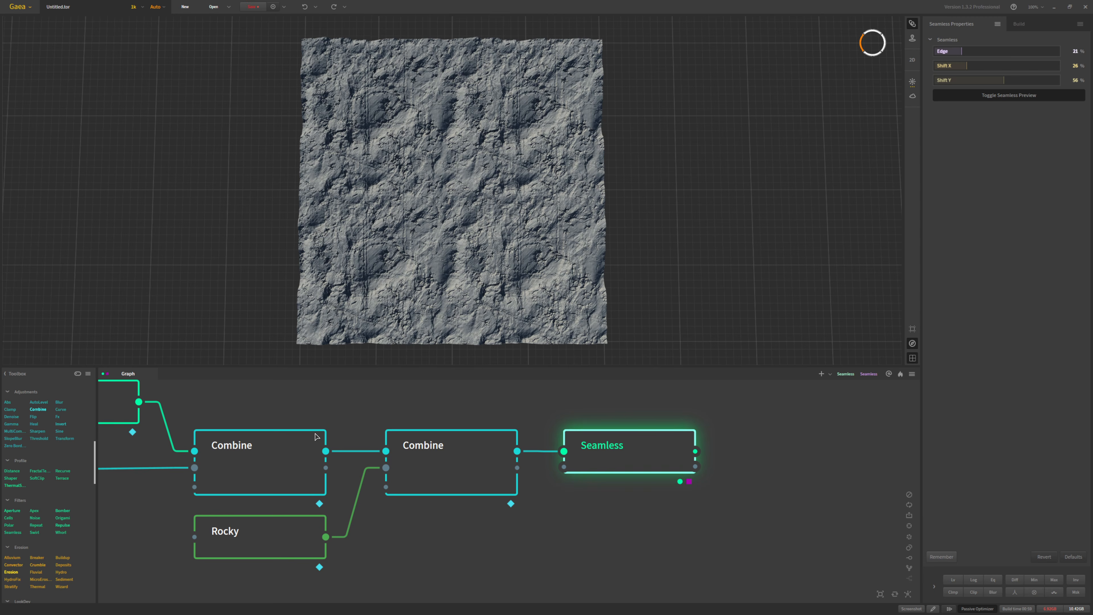
Step: Change the Igneous node's seed to 12585 to vary the base rock shape
left_click_drag(357, 407, 681, 408)
left_click_drag(300, 425, 579, 429)
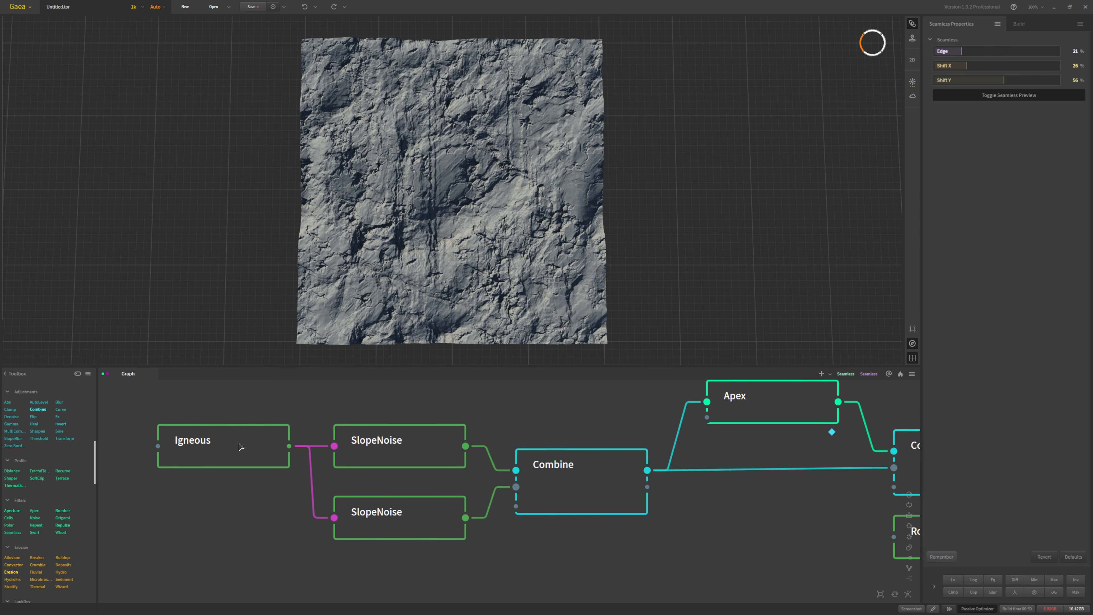
left_click(229, 448)
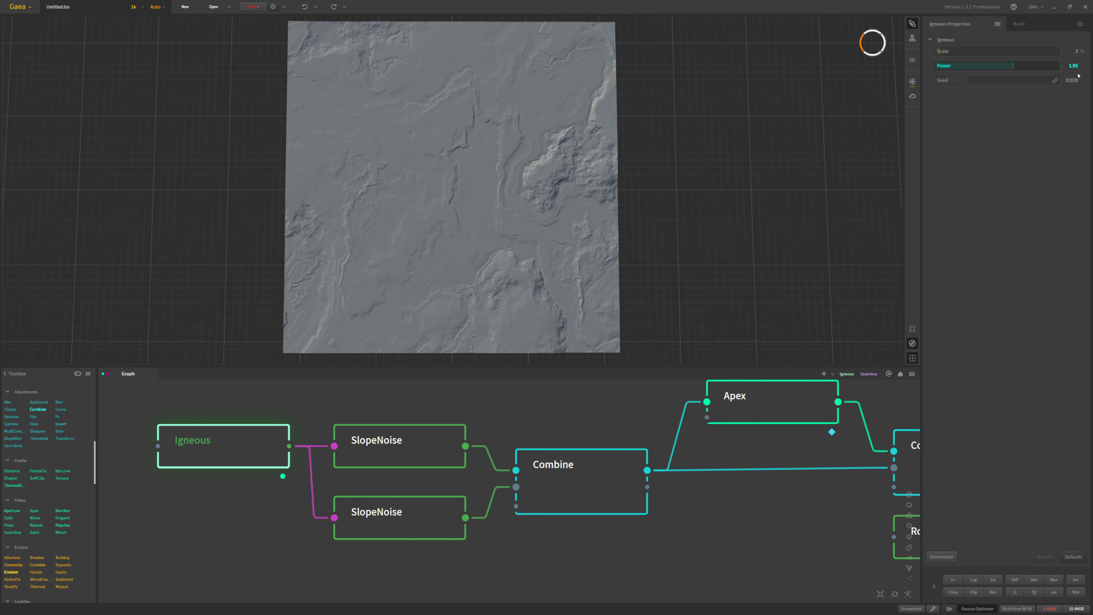
left_click_drag(939, 79, 948, 82)
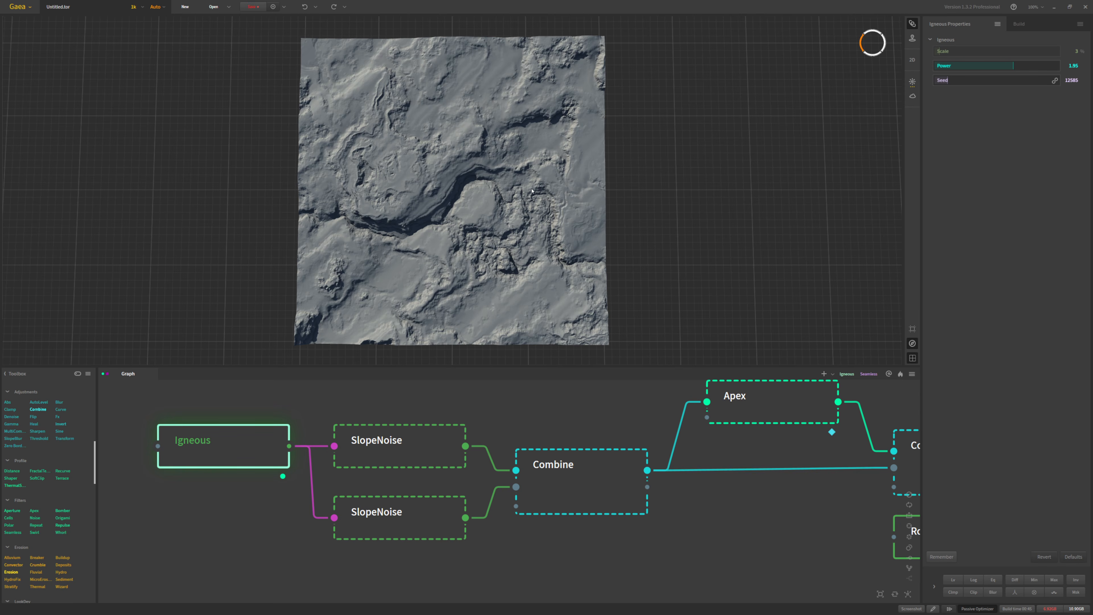
Step: Return to the Seamless node and show its rebuilt tiled result in the viewport
middle_click_drag(759, 467, 297, 463)
middle_click_drag(709, 476, 552, 477)
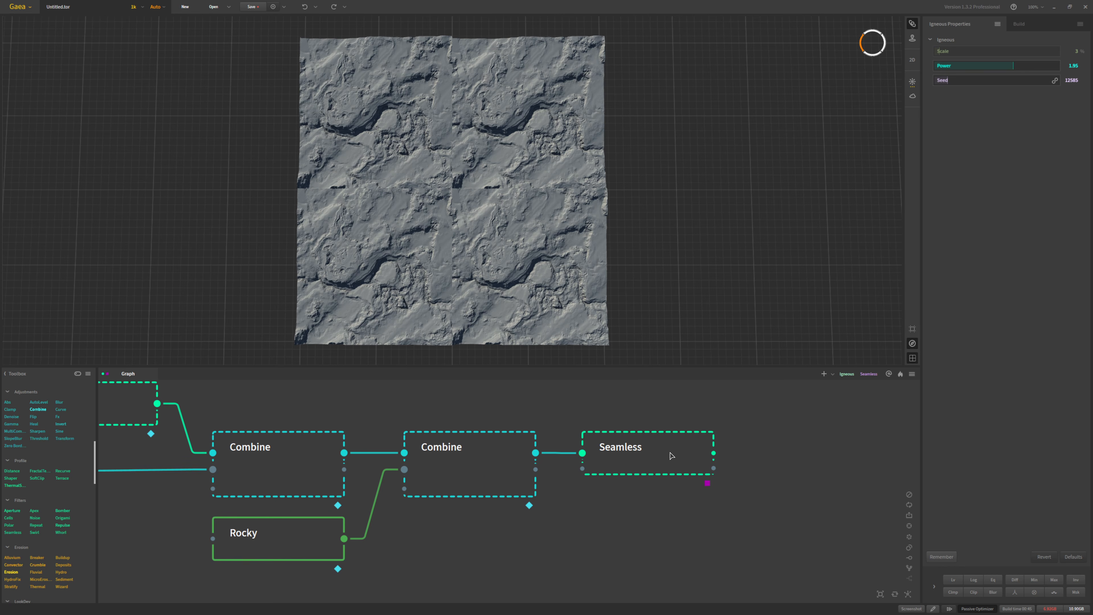
left_click(671, 456)
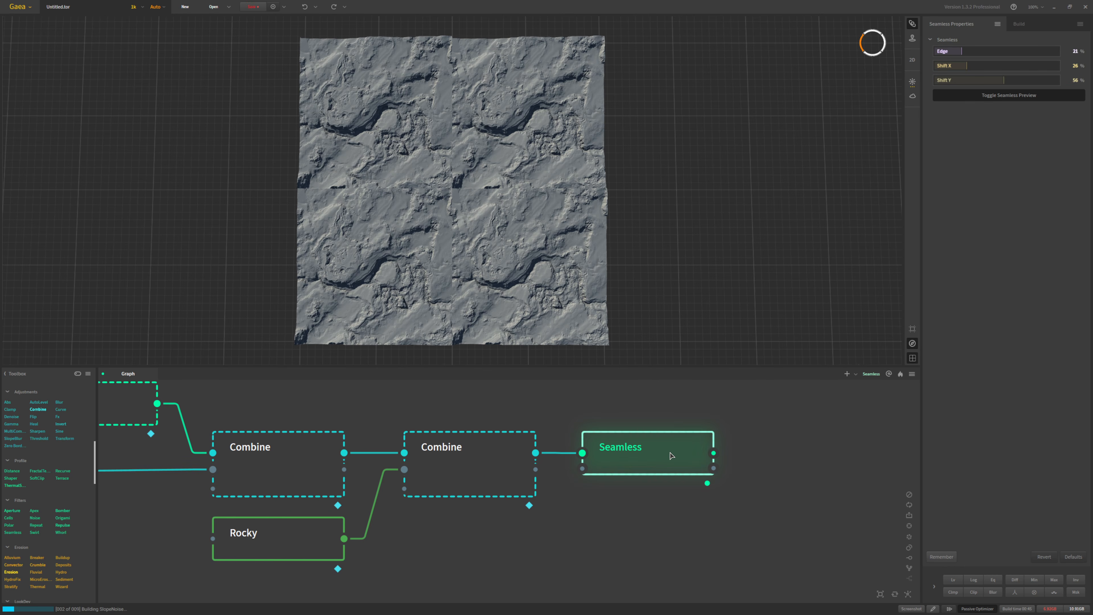
key("f")
key("t")
key("f")
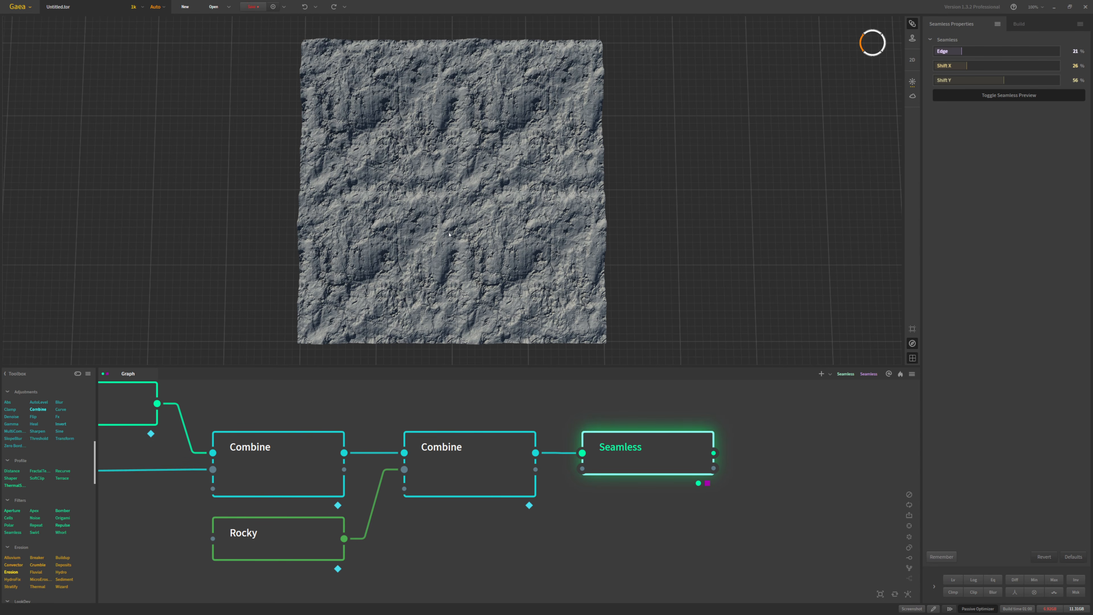
Step: Set the Seamless node's Shift X to 24% and Shift Y to 41%, and compare the single tile with the tiled preview
left_click(975, 69)
mouse_move(976, 69)
left_mouse_down()
mouse_move(964, 68)
mouse_move(986, 80)
left_mouse_up()
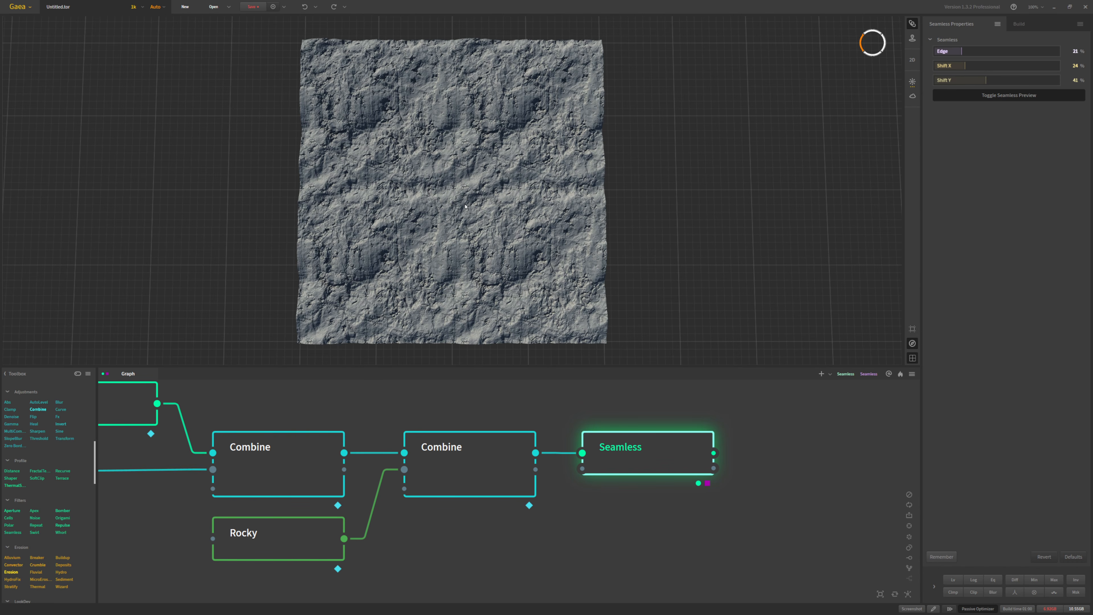
left_click(961, 95)
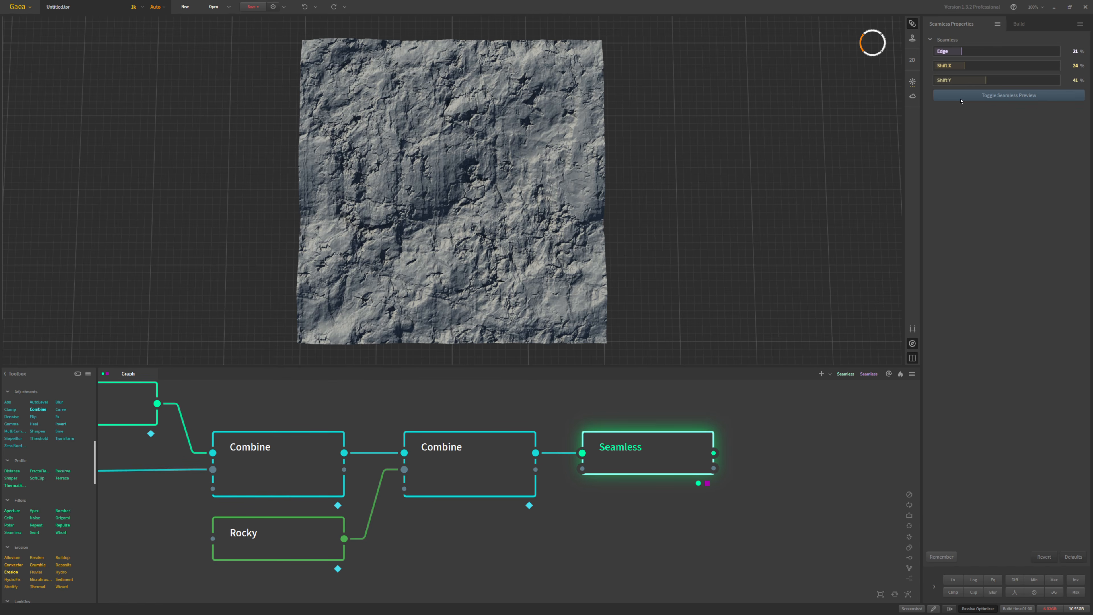
left_click(961, 95)
left_click(961, 95)
left_click(961, 99)
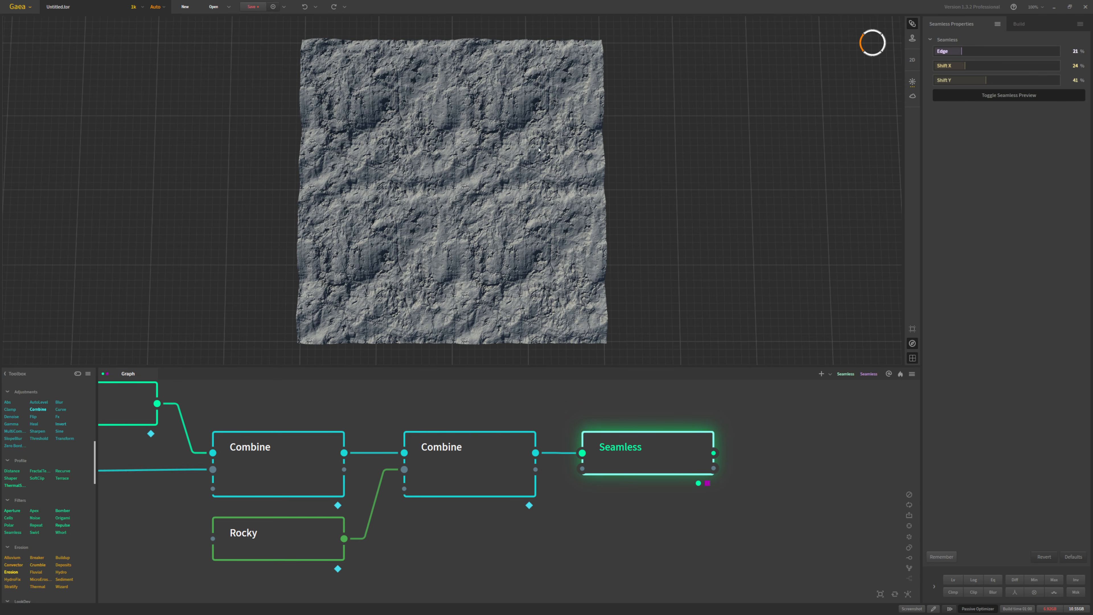
left_click_drag(471, 131, 501, 179)
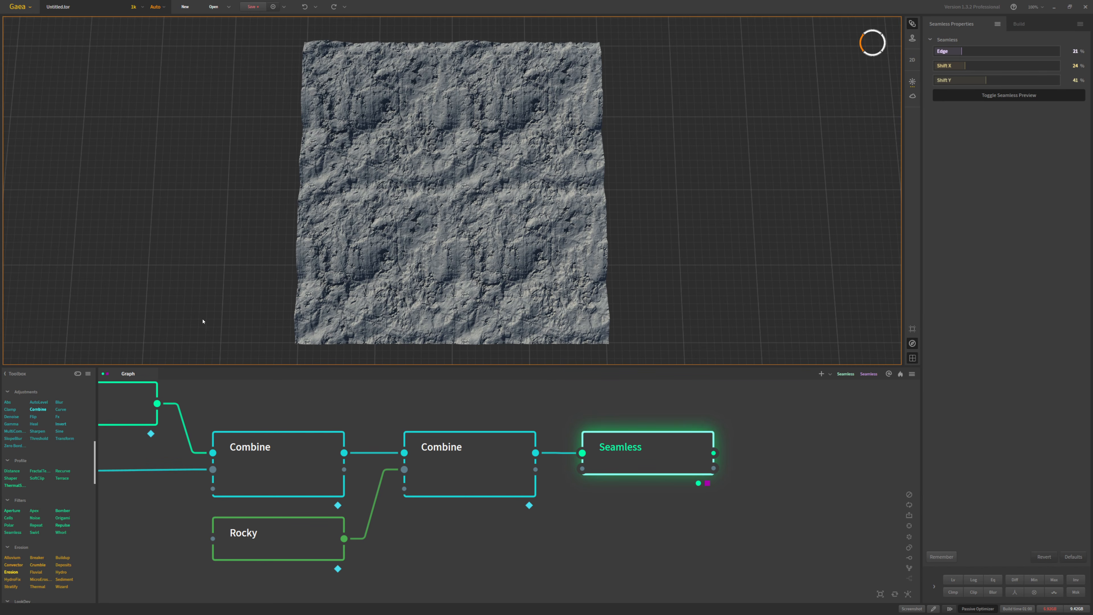
Step: Set the Seamless node's Edge to 34%, Shift X to 31% and Shift Y to 40%
left_click(966, 50)
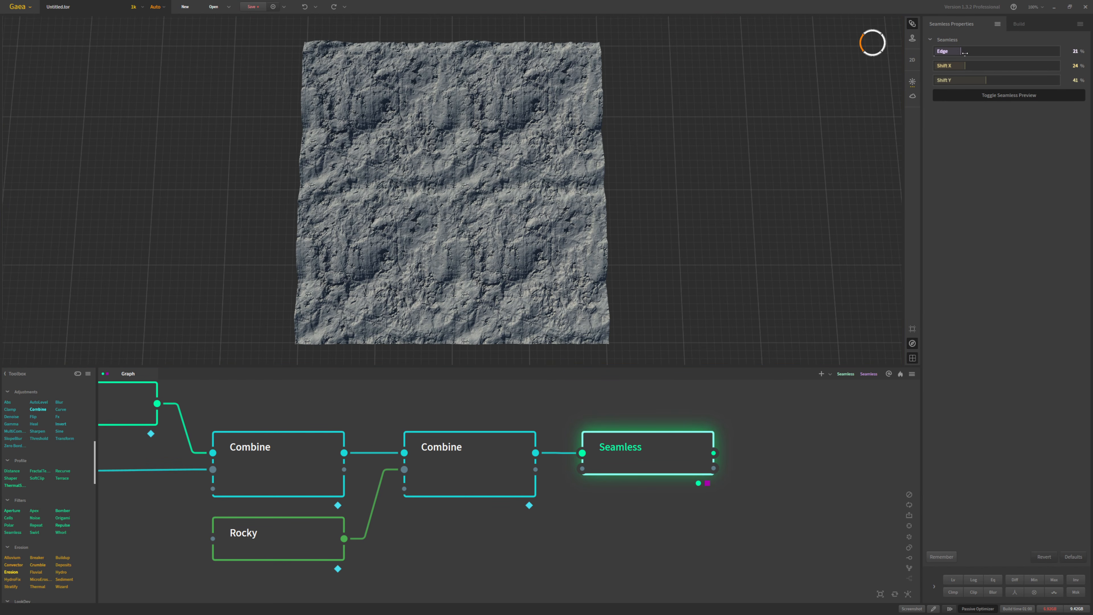
left_click(965, 51)
left_click(977, 52)
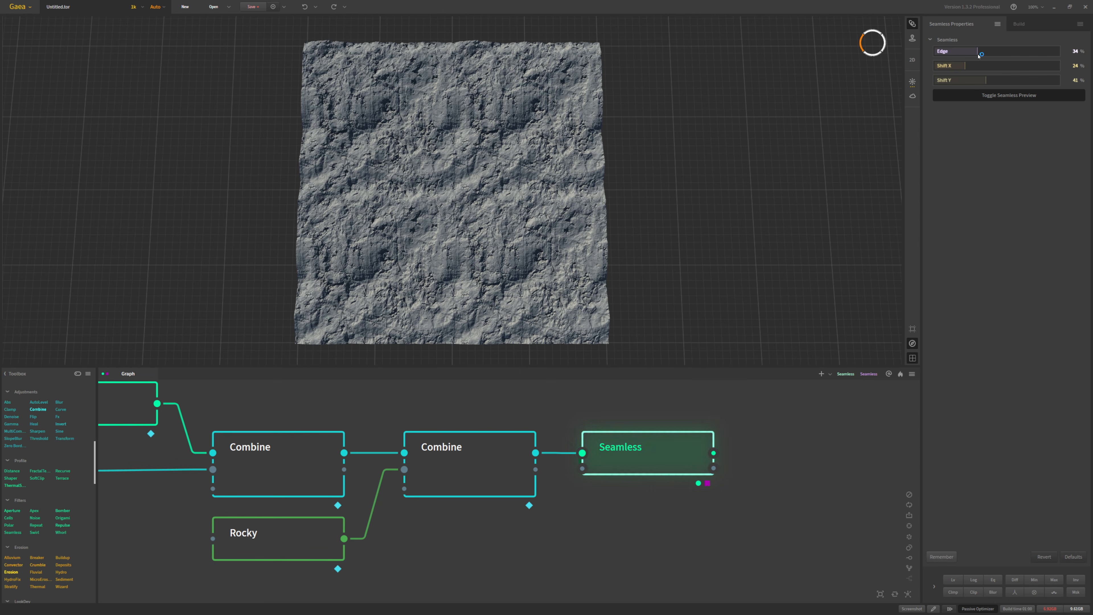
left_click(985, 80)
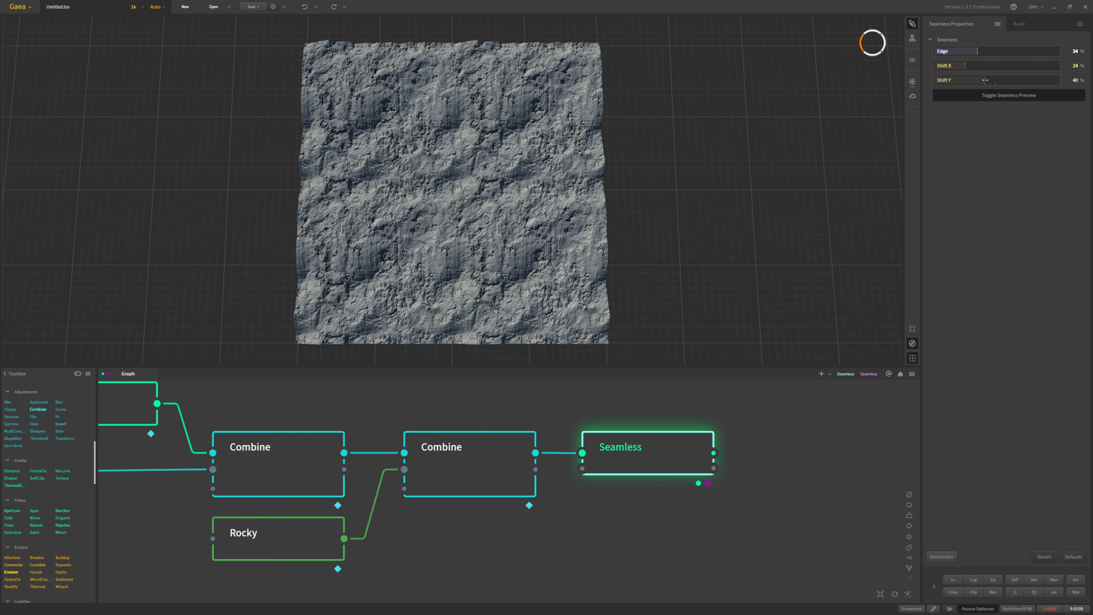
left_click(974, 66)
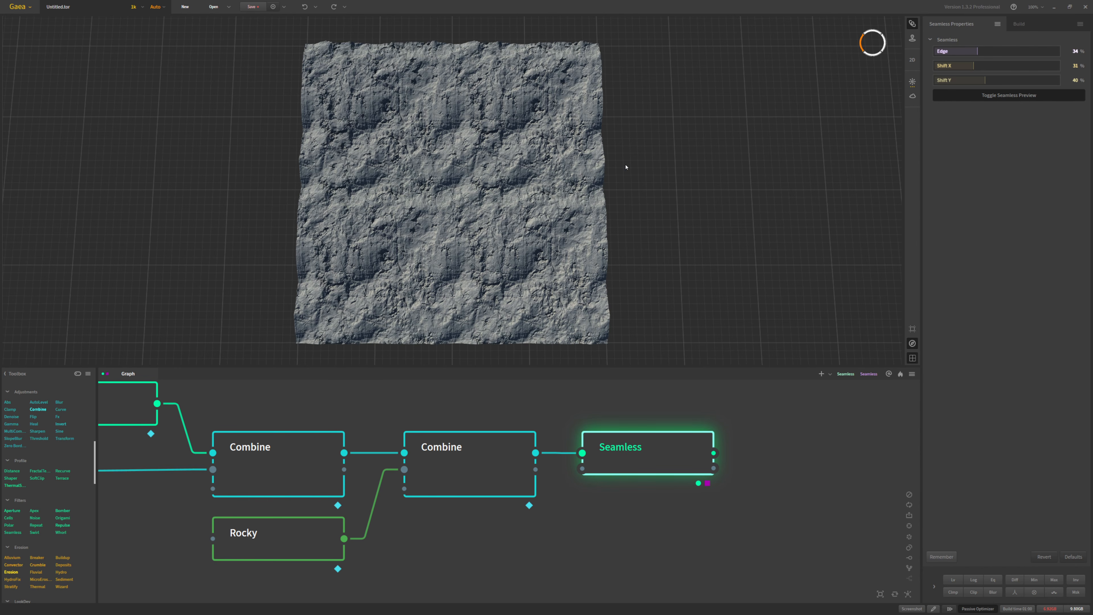
Step: Turn off the tiled preview and inspect the single rock tile at an angle and from above
left_click_drag(626, 167, 506, 255)
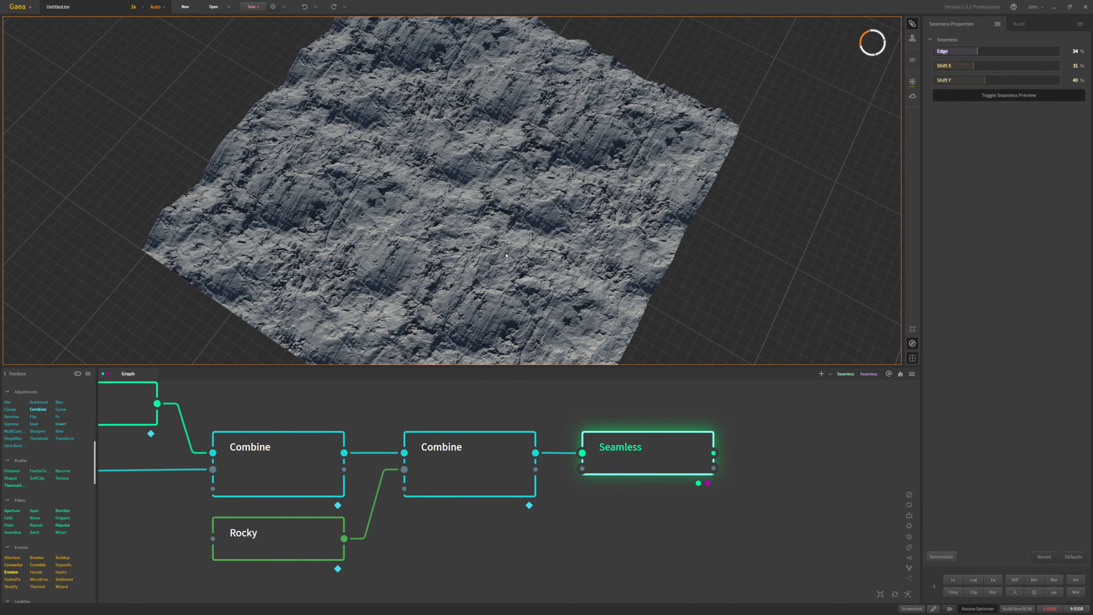
left_click(969, 101)
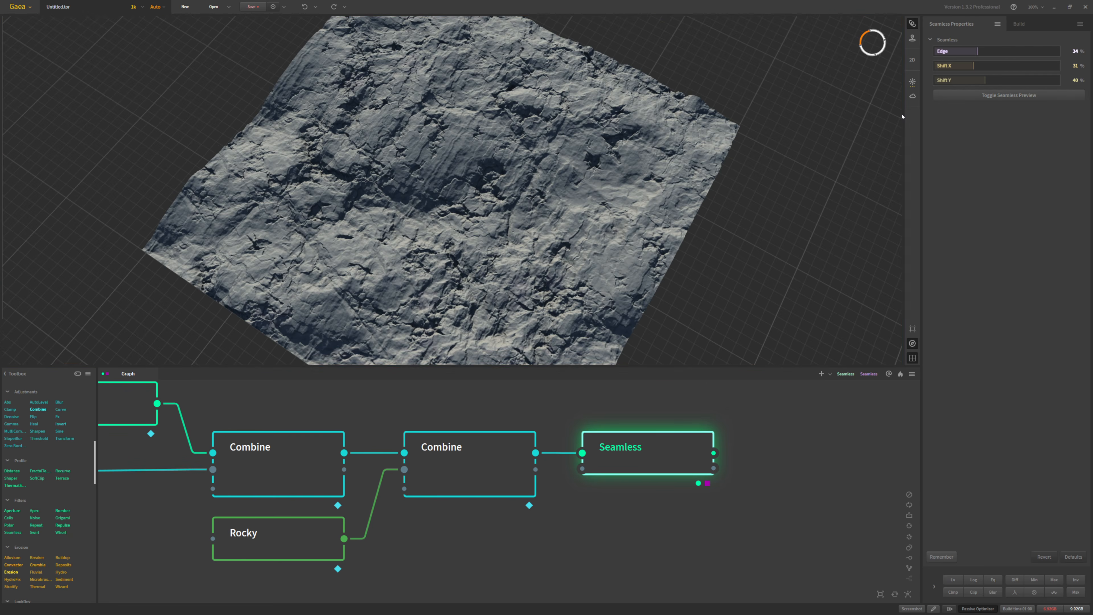
left_click_drag(447, 254, 550, 207)
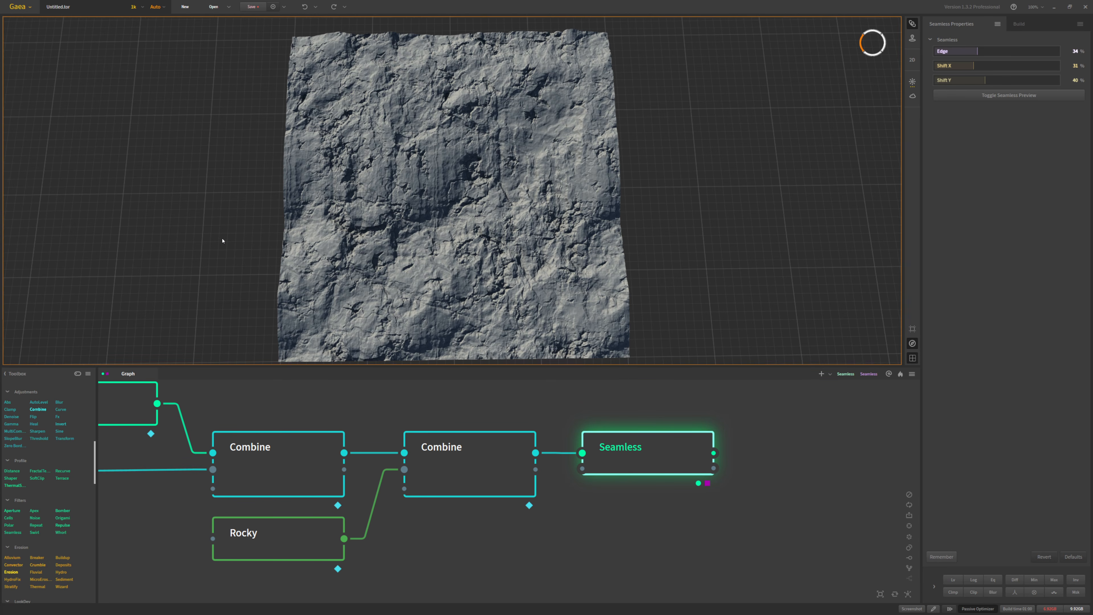
left_click_drag(222, 237, 220, 222)
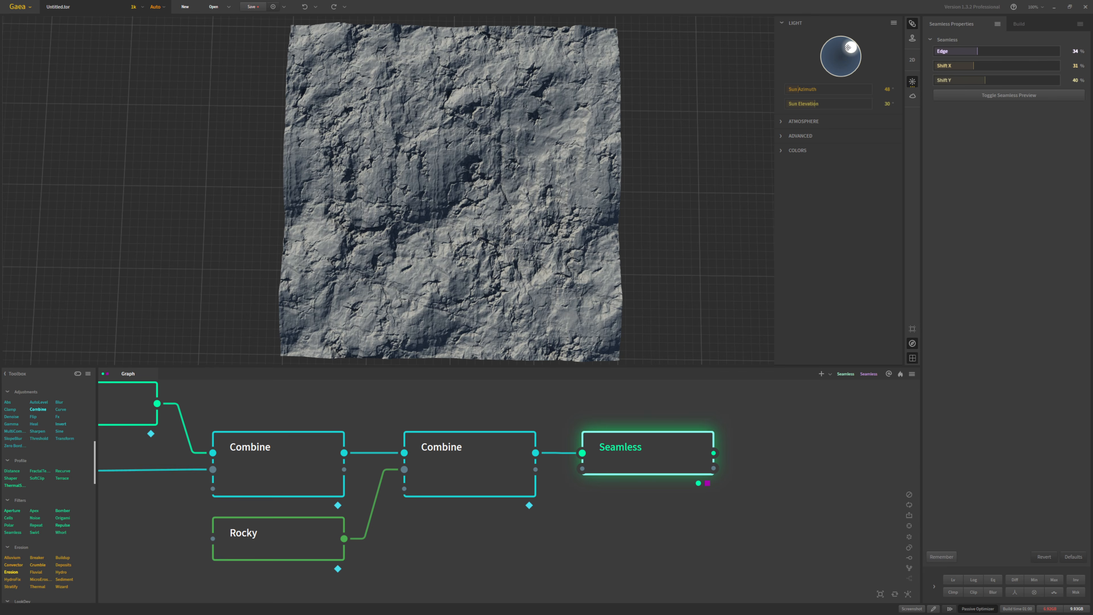
Step: Adjust the viewport sun to 44° azimuth and 24° elevation, and inspect the shading on the rock tile
left_click_drag(850, 47, 850, 46)
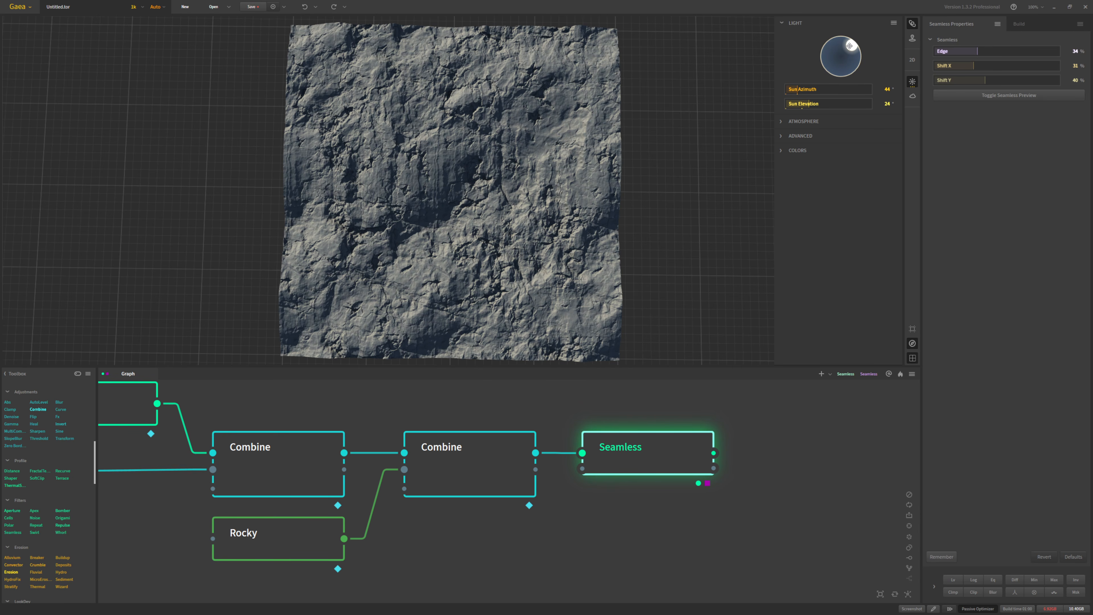
left_click(480, 204)
scroll(480, 204, "down", 3)
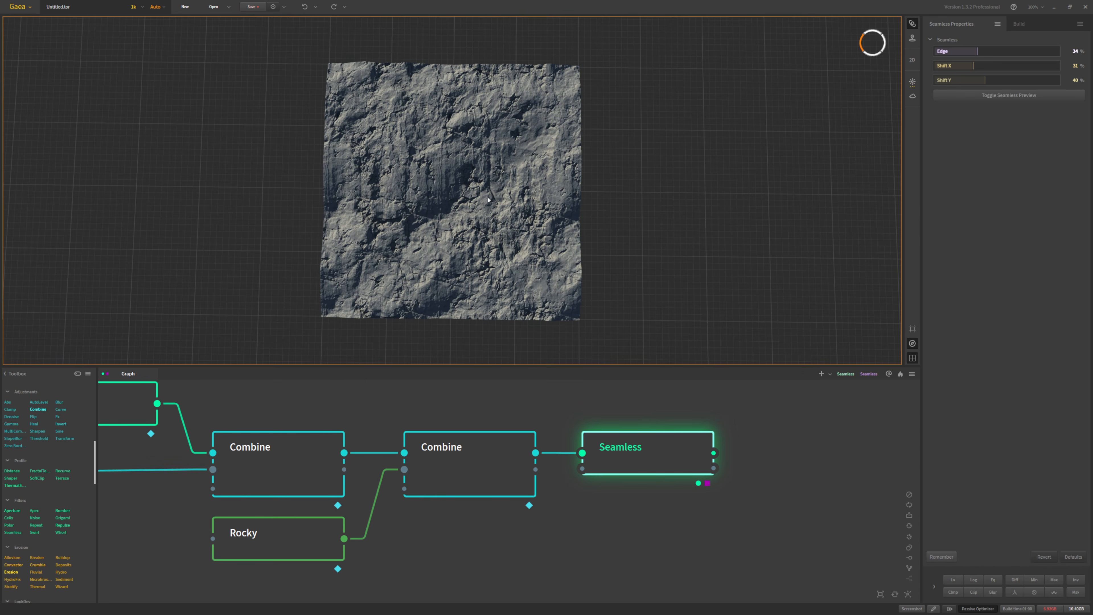
scroll(479, 204, "up", 4)
scroll(480, 204, "down", 3)
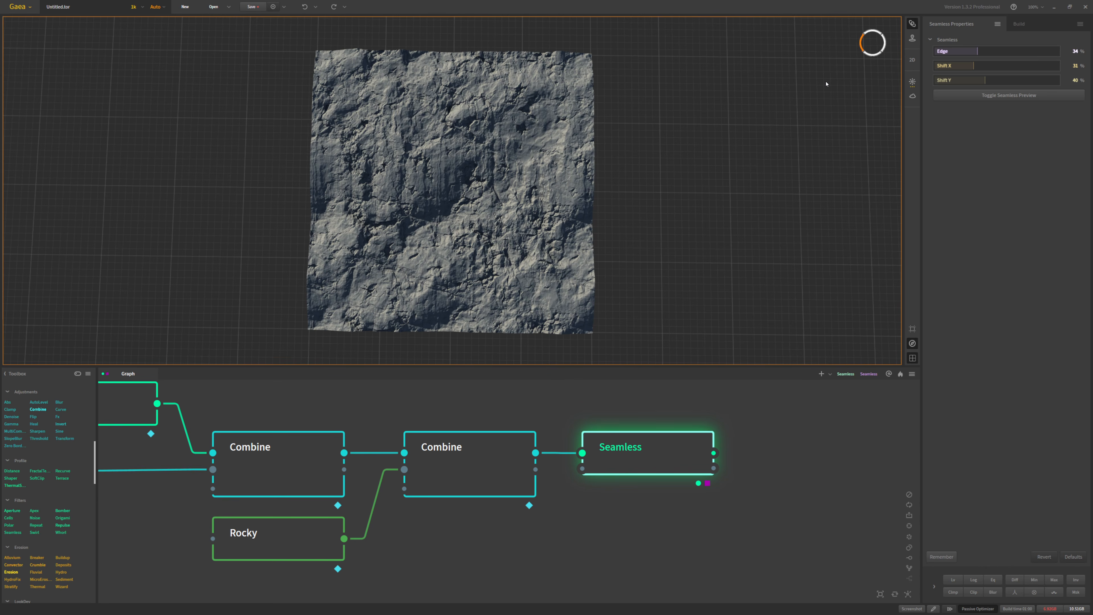
Step: Move the viewport sun nearly overhead at 29° azimuth and 87° elevation, and inspect the rock tile
left_click(910, 82)
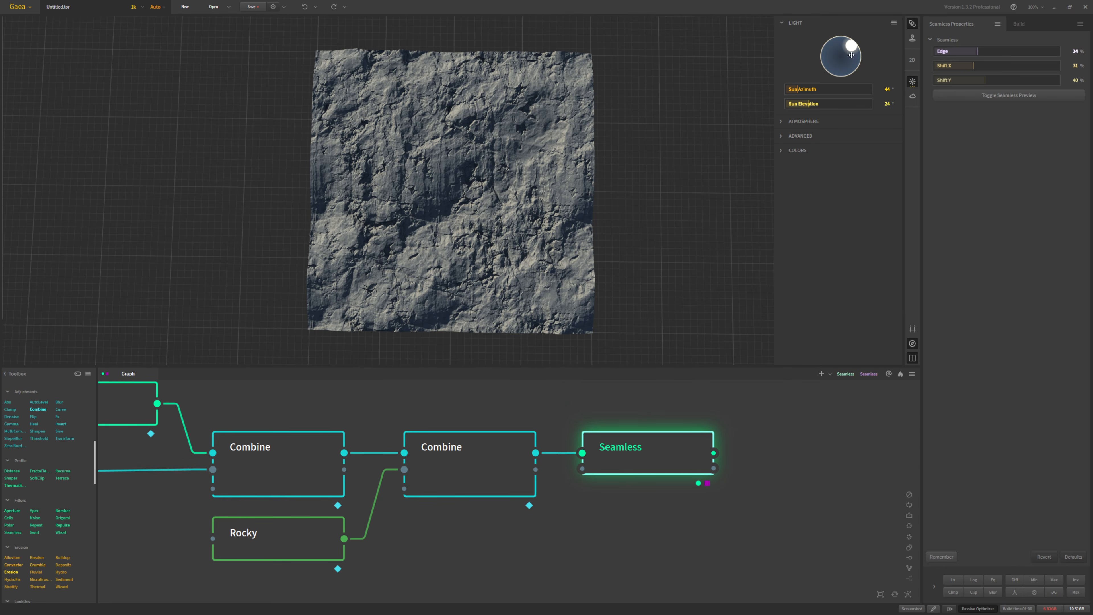
left_click_drag(851, 54, 841, 57)
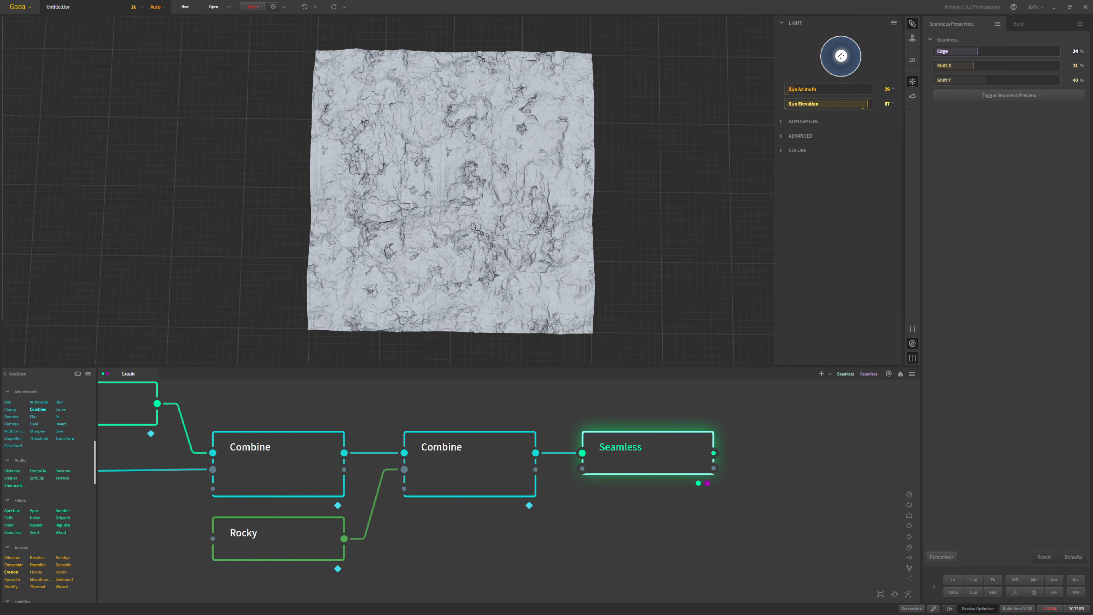
left_click(676, 132)
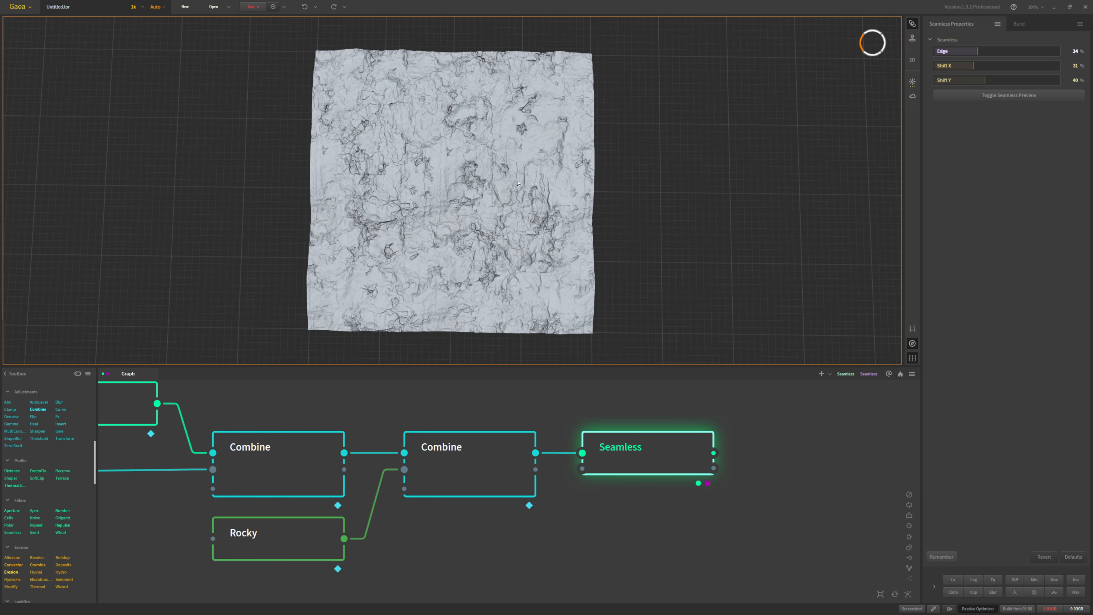
left_click_drag(518, 183, 529, 191)
scroll(522, 193, "up", 3)
scroll(522, 193, "down", 3)
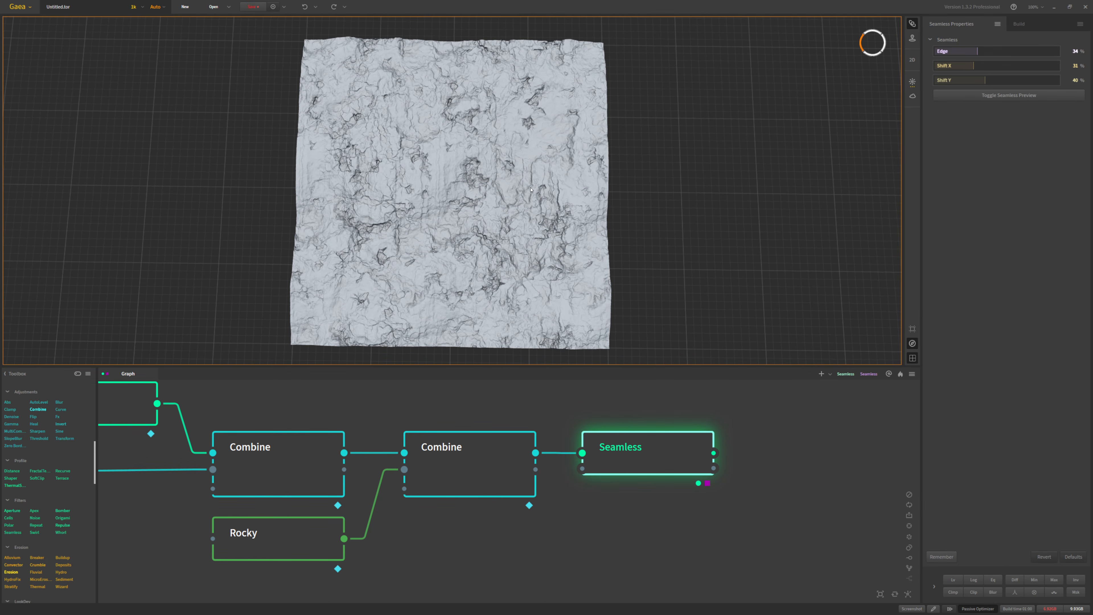
Step: Suspend the build engine and add a Soil data node after the Seamless node
middle_click_drag(560, 516, 266, 533)
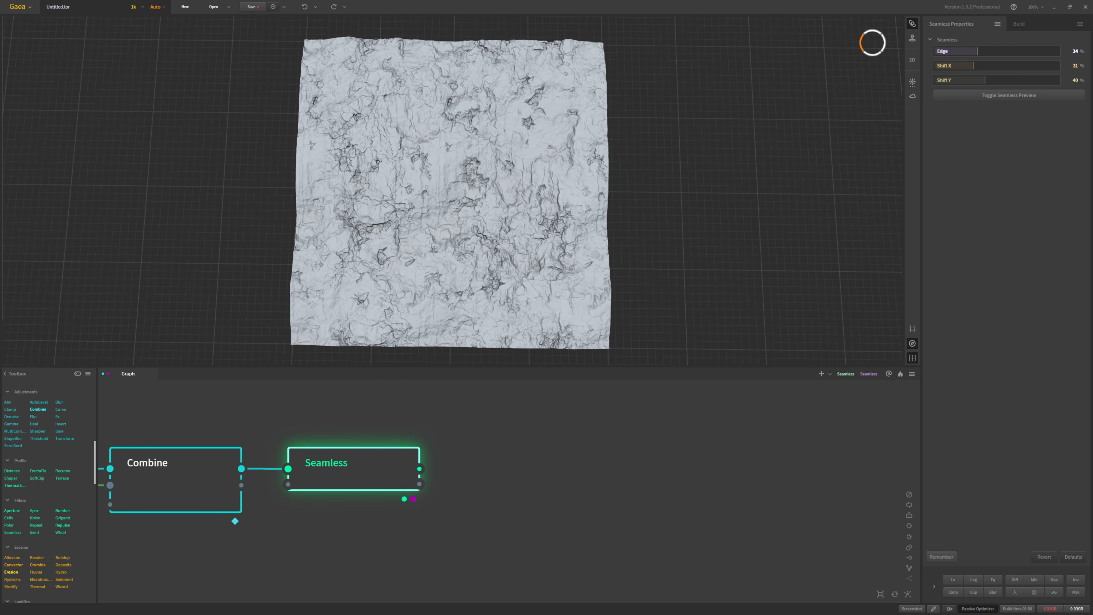
left_click(950, 608)
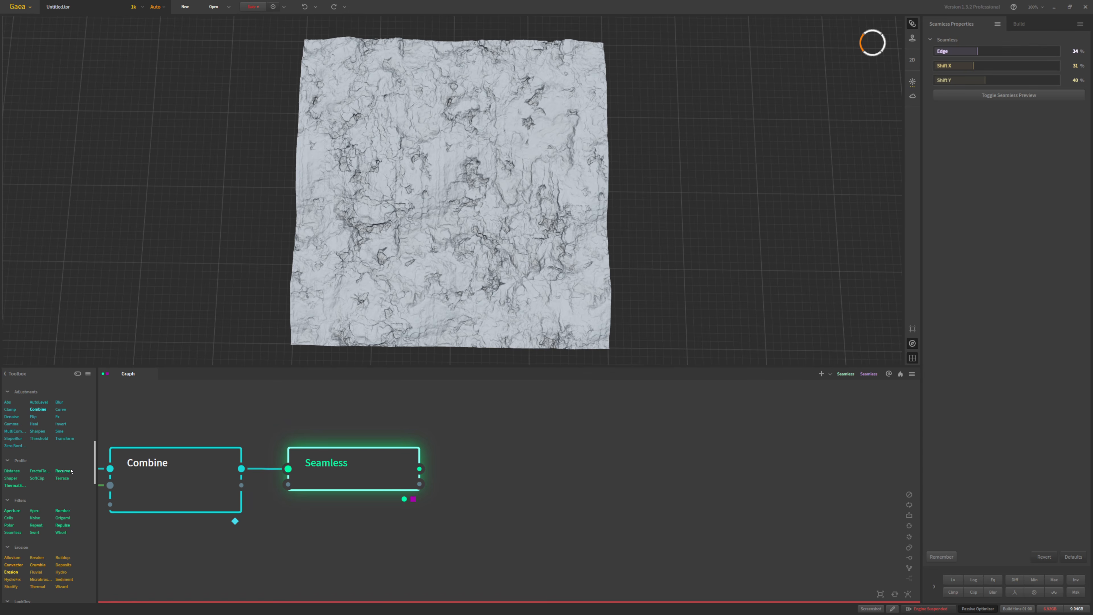
scroll(71, 471, "down", 2)
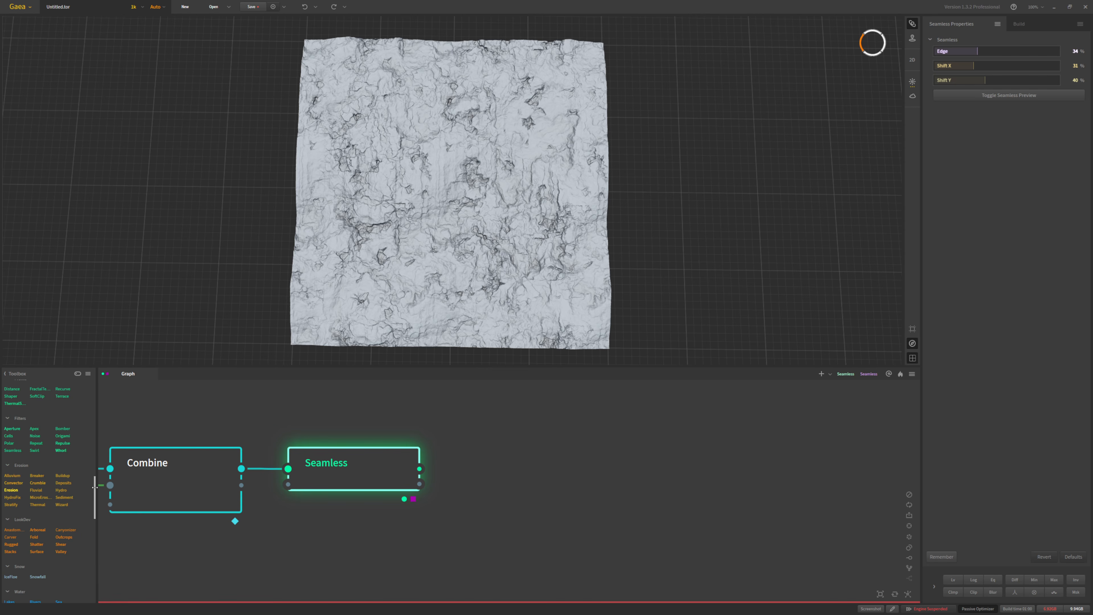
scroll(75, 509, "down", 5)
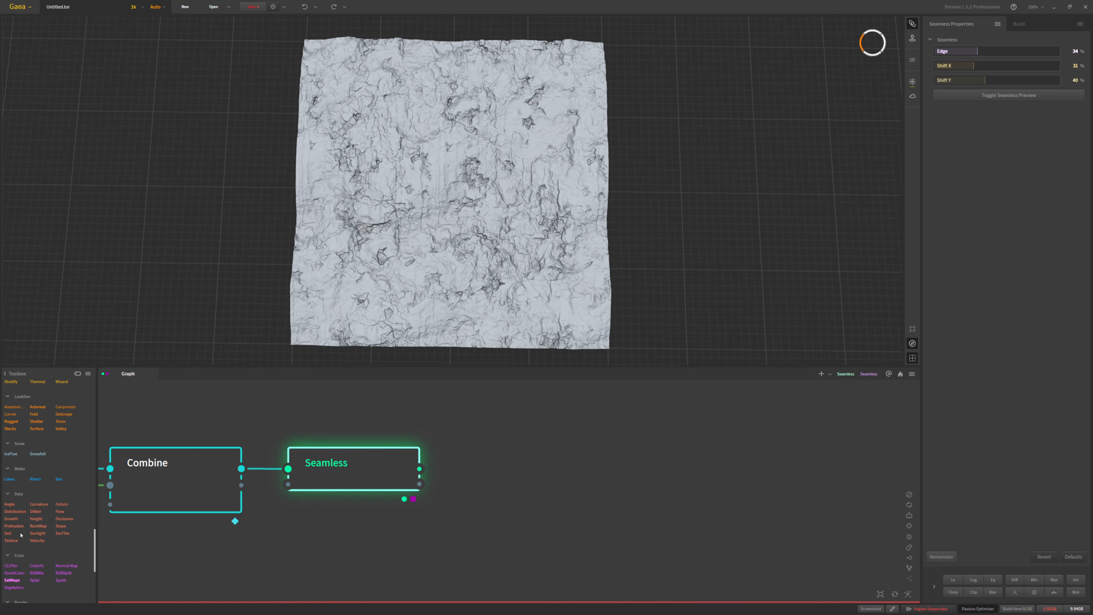
mouse_move(428, 497)
left_mouse_down()
mouse_move(456, 477)
mouse_move(439, 482)
left_mouse_up()
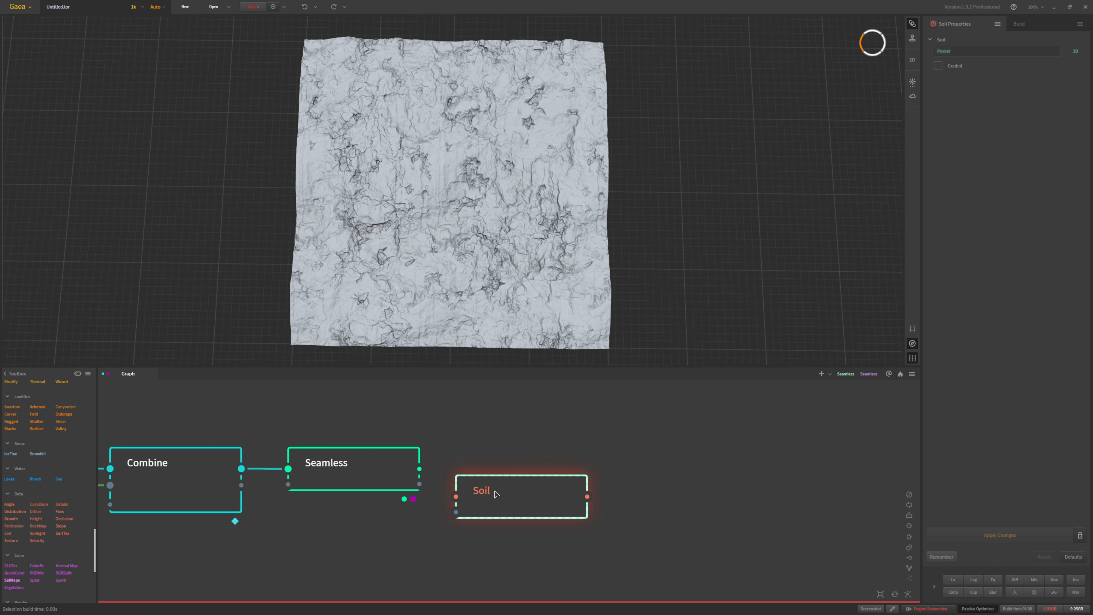
Step: Add a Curvature node and an Occlusion node beside Soil, and feed all three from the Seamless output
left_click_drag(463, 538, 486, 571)
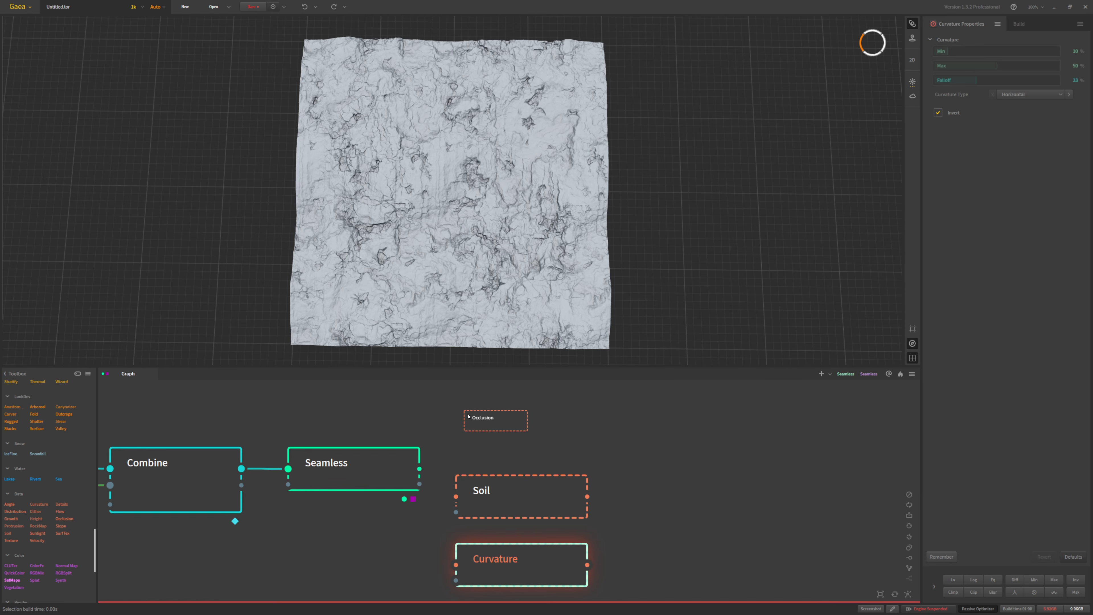
left_click(469, 416)
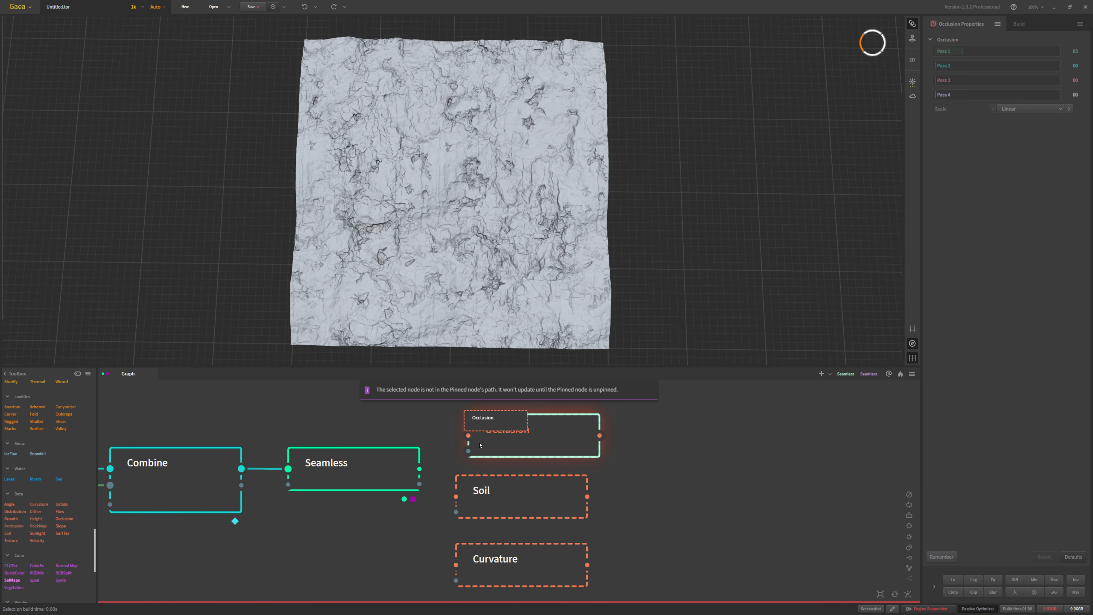
left_click_drag(480, 445, 468, 434)
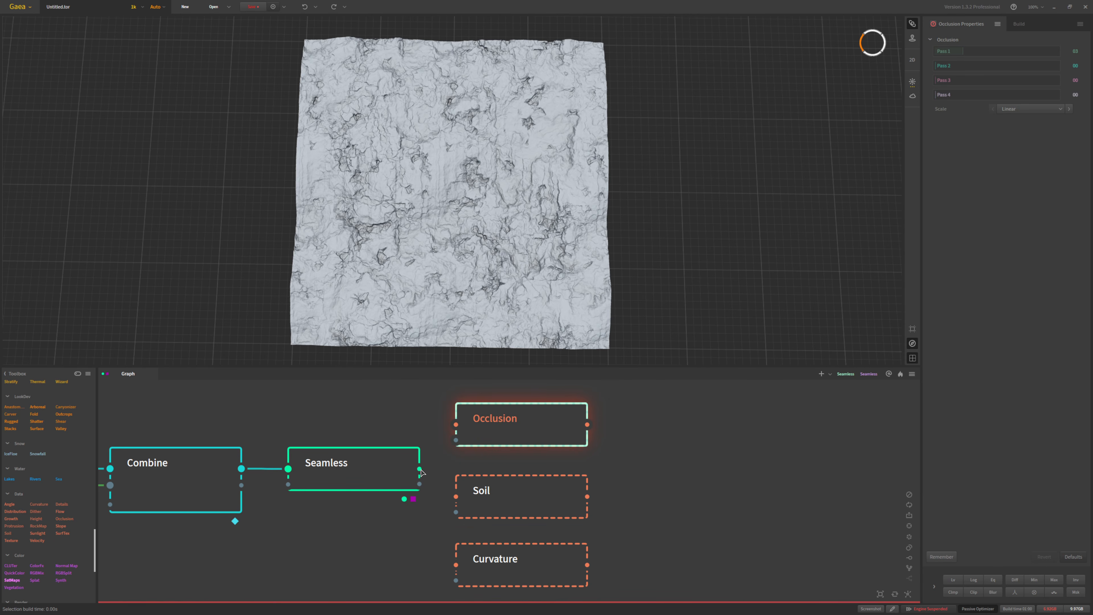
left_click_drag(419, 469, 455, 424)
left_click_drag(456, 497, 419, 469)
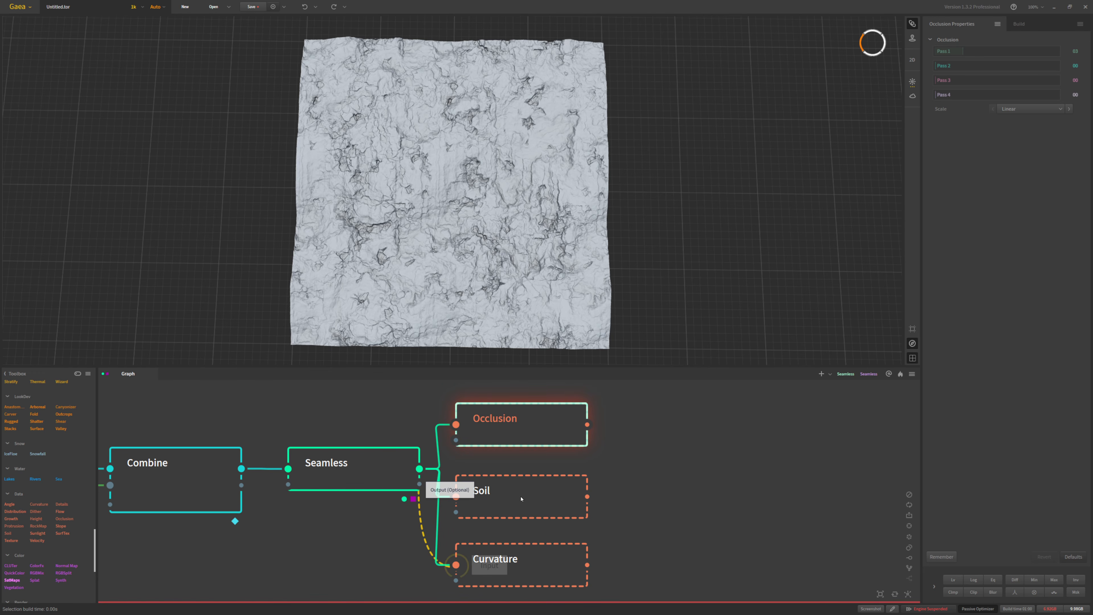
Step: Arrange the Occlusion, Soil and Curvature nodes in an evenly spaced column after the Seamless node
left_click_drag(515, 433, 529, 427)
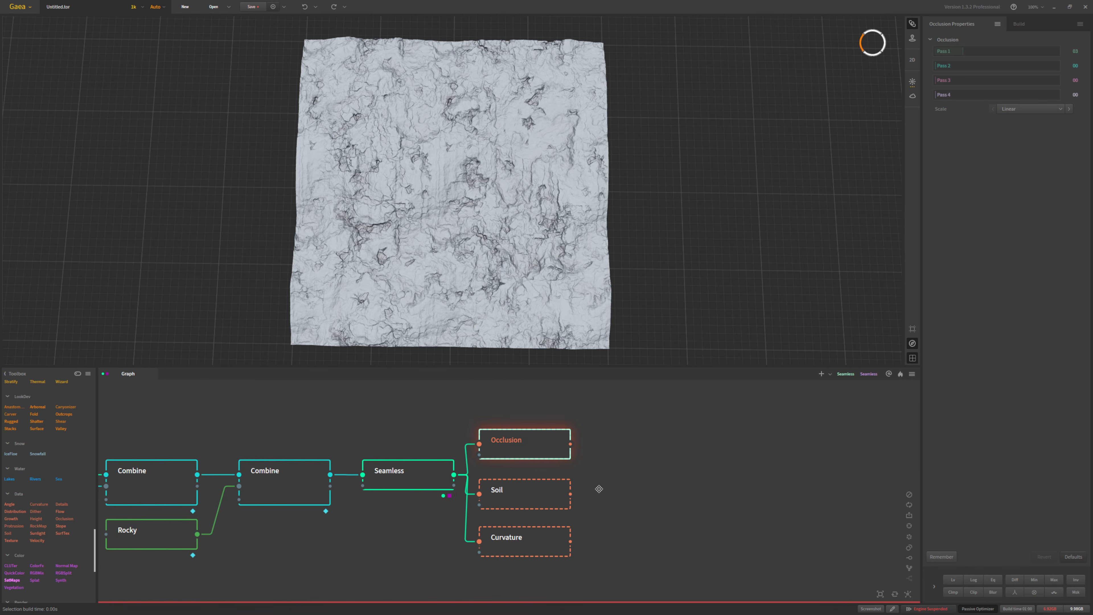
middle_click_drag(599, 489, 529, 486)
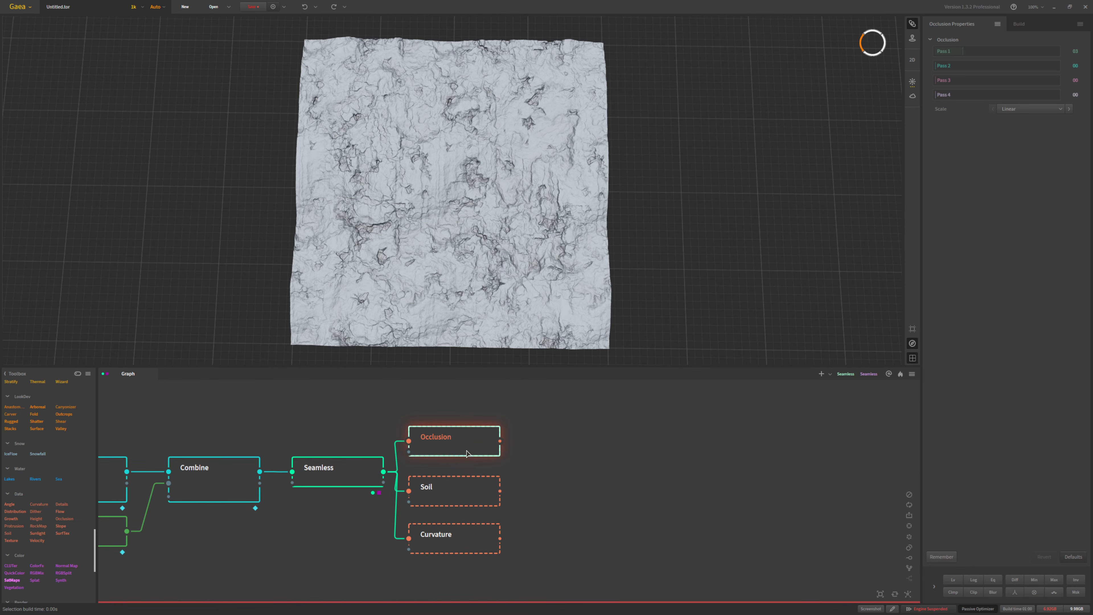
left_click_drag(443, 434, 462, 421)
left_click(448, 488)
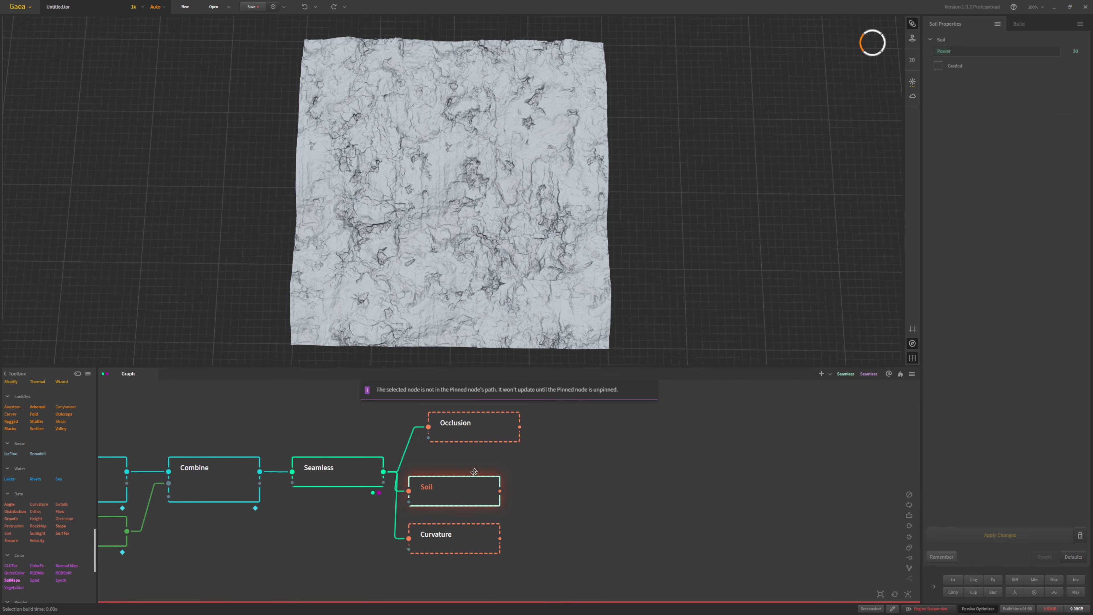
left_click_drag(470, 482, 479, 463)
left_click(477, 528)
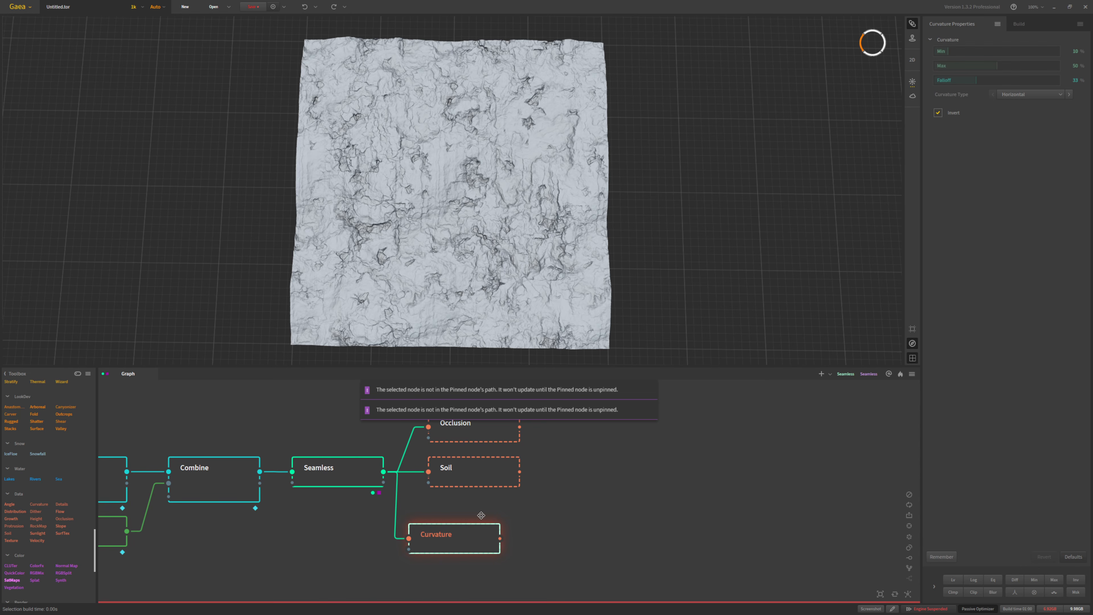
left_click_drag(477, 528, 496, 508)
middle_click_drag(590, 524, 504, 530)
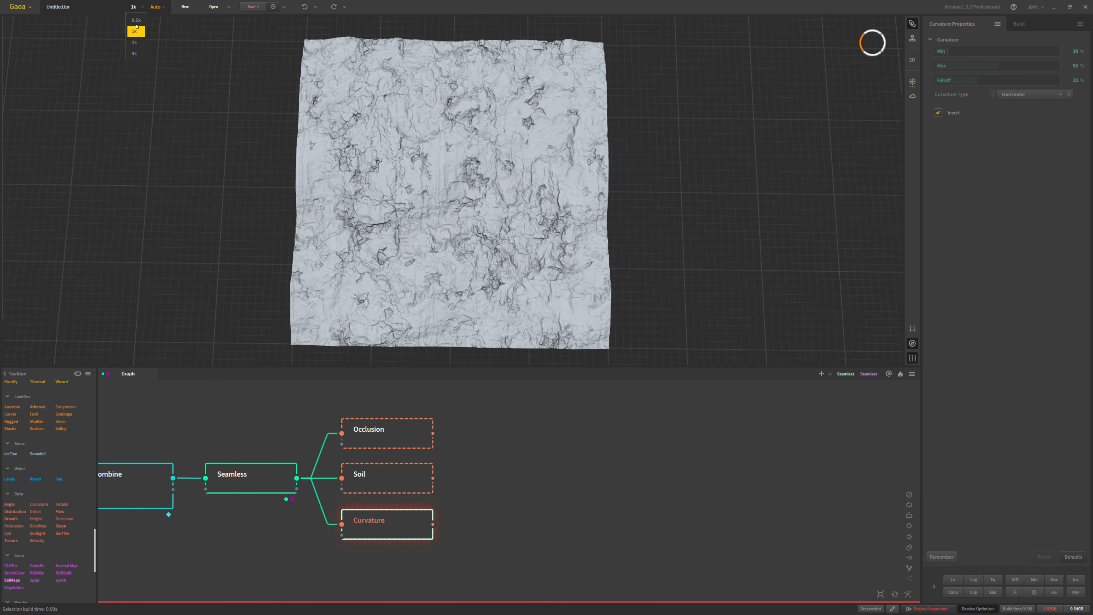
Step: Lower the preview resolution to 0.5k, resume the suspended build engine and build the Occlusion node
left_click(136, 20)
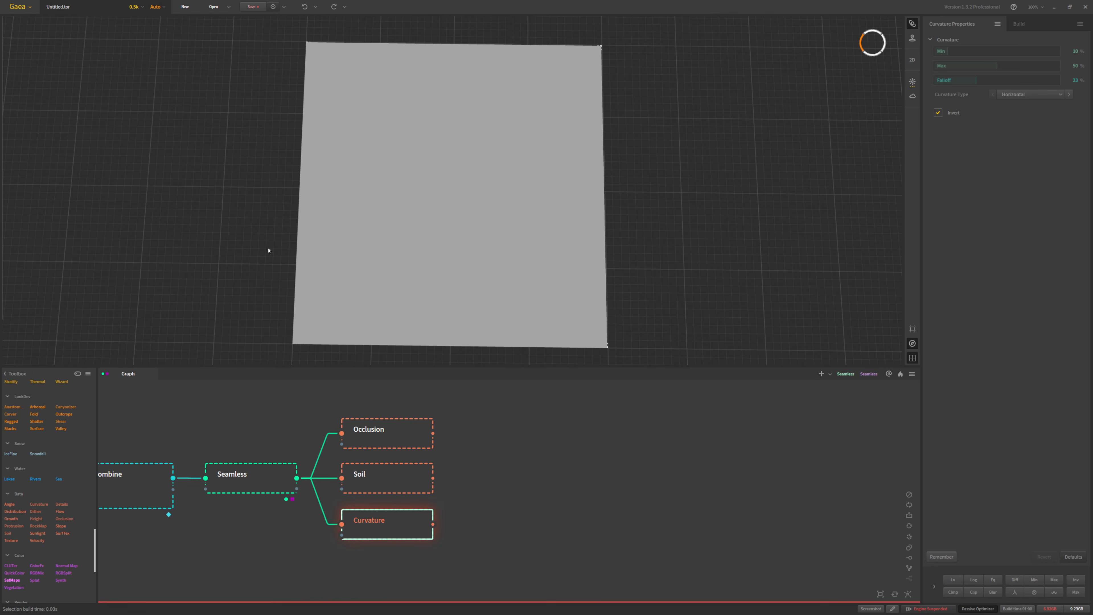
mouse_move(314, 277)
left_mouse_down()
mouse_move(332, 279)
mouse_move(321, 279)
left_mouse_up()
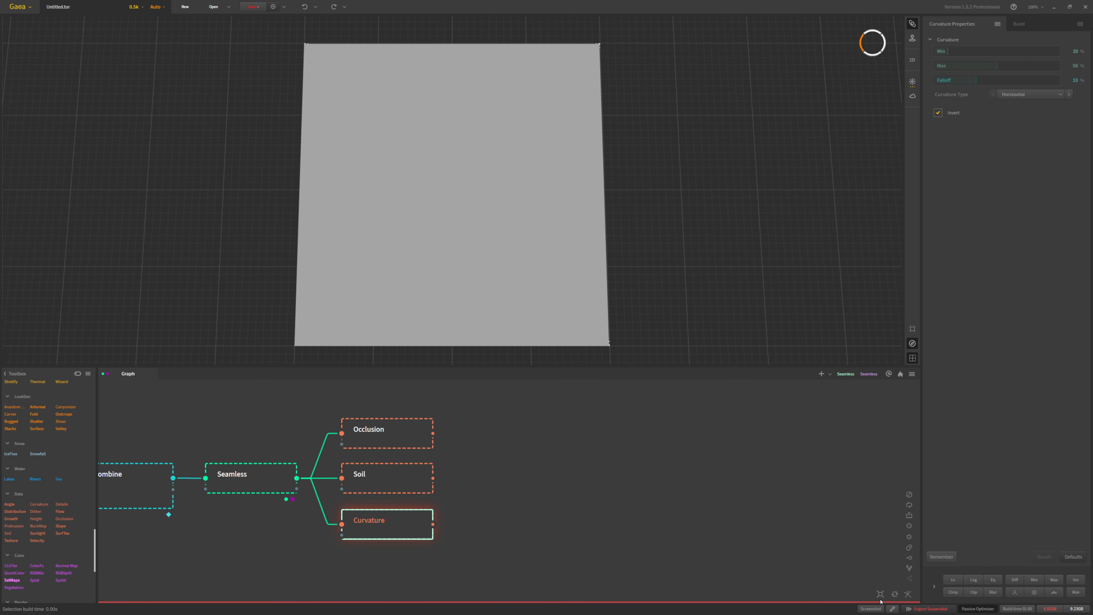
left_click(393, 437)
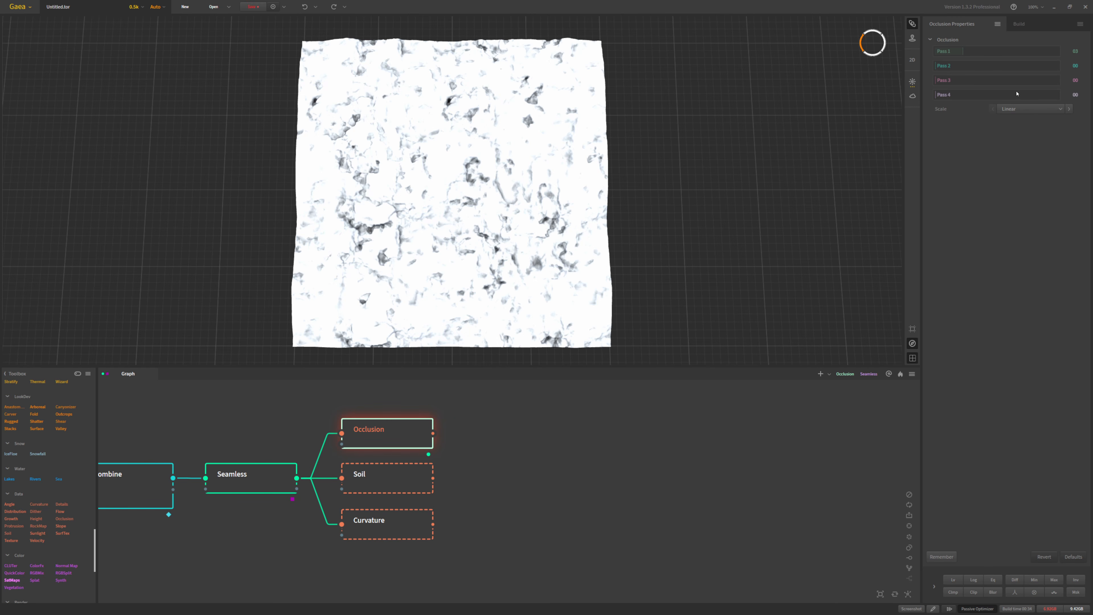
Step: Set the Occlusion node's Pass 1 to 8 and Pass 2 to 10, and apply Log and Invert post-processing
left_click(1031, 51)
left_click(1058, 67)
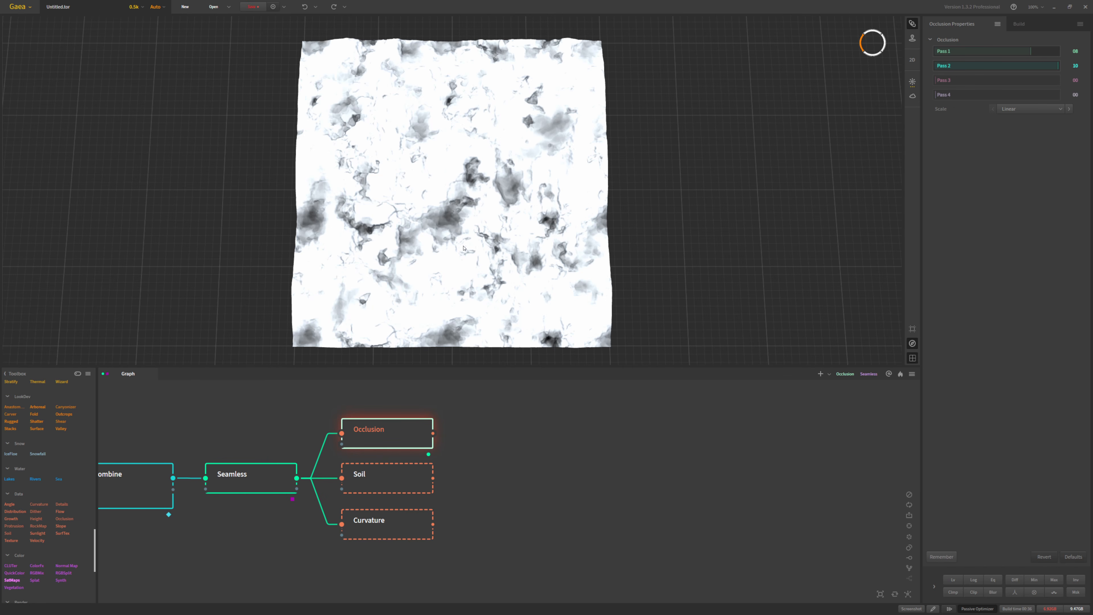
left_click(972, 583)
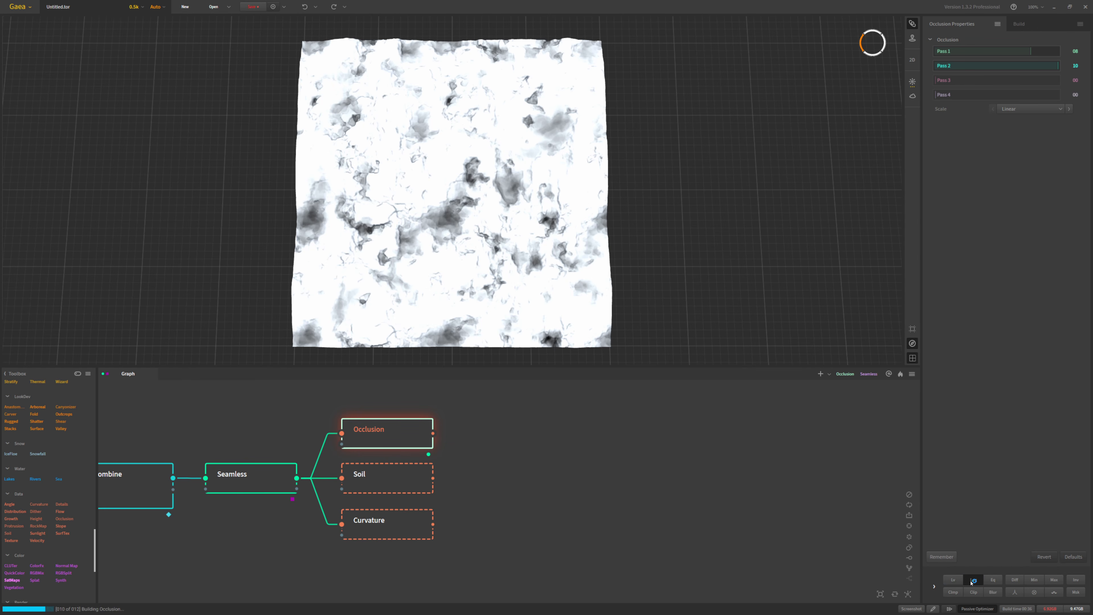
left_click(1075, 580)
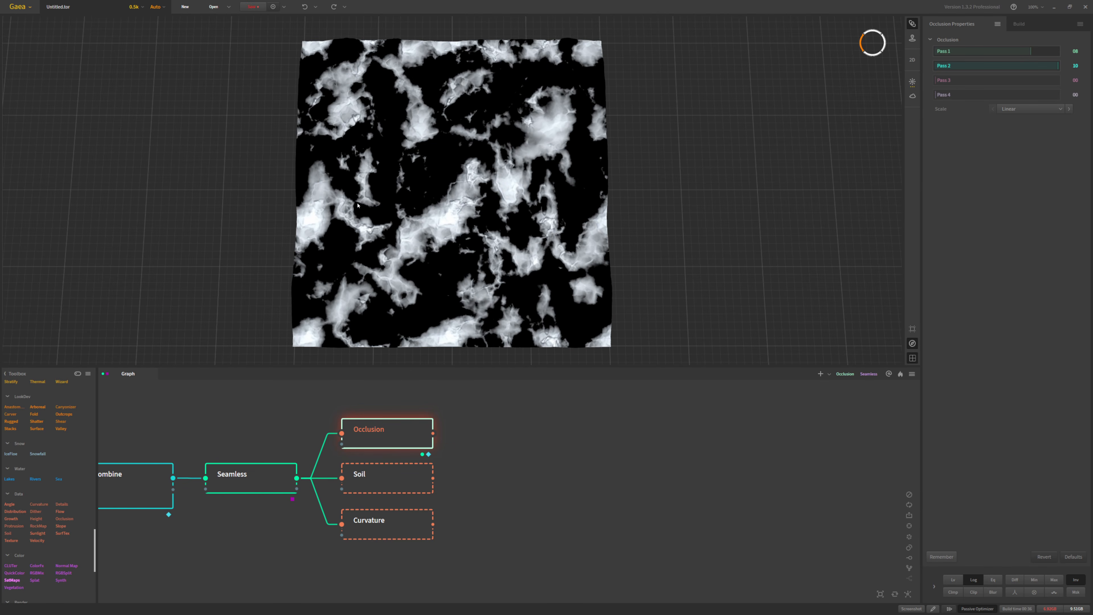
scroll(413, 239, "up", 5)
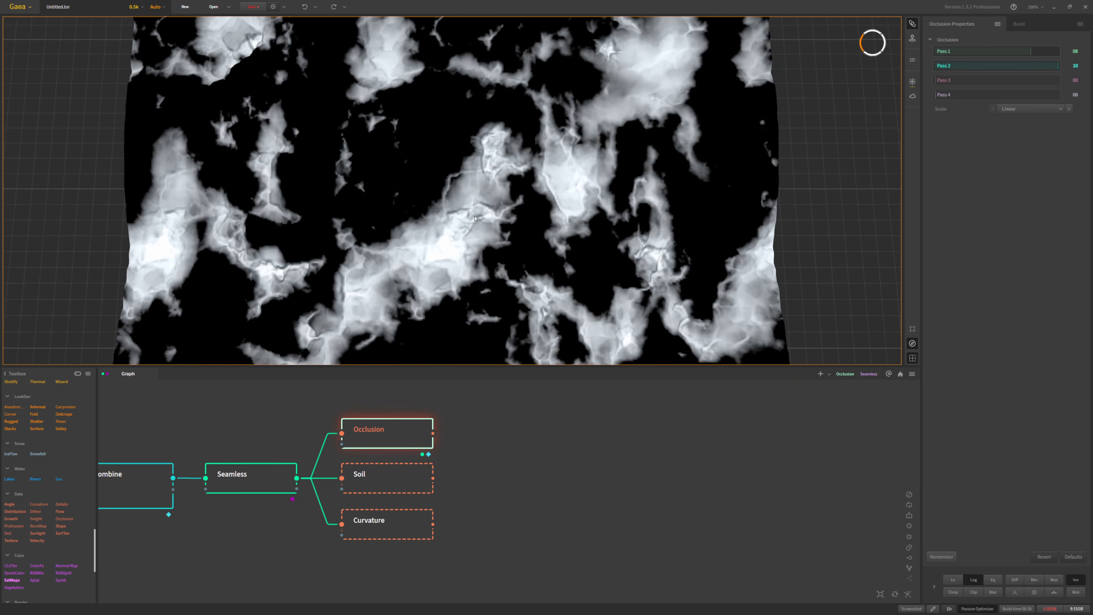
scroll(469, 229, "down", 4)
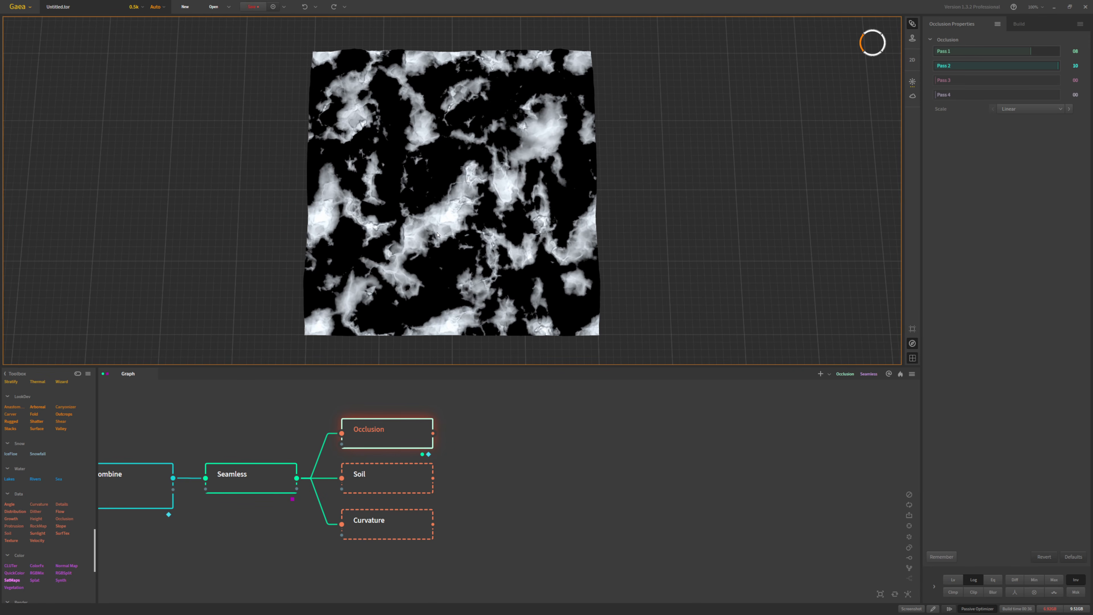
Step: Enable the toggle option below Power on the Soil node, apply Log post-processing and inspect its mask
left_click(392, 479)
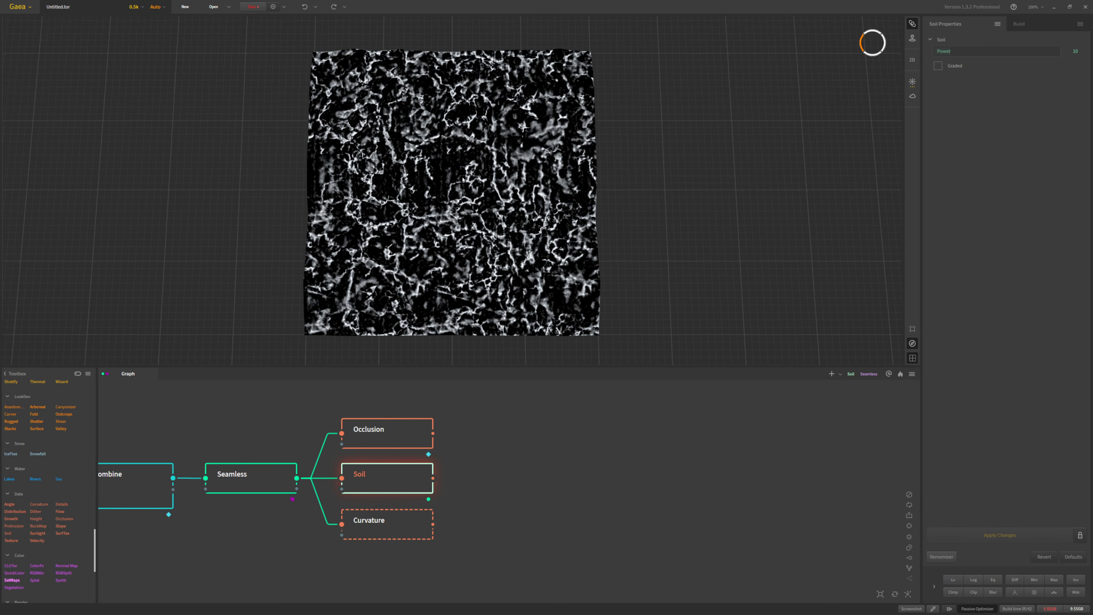
left_click(938, 66)
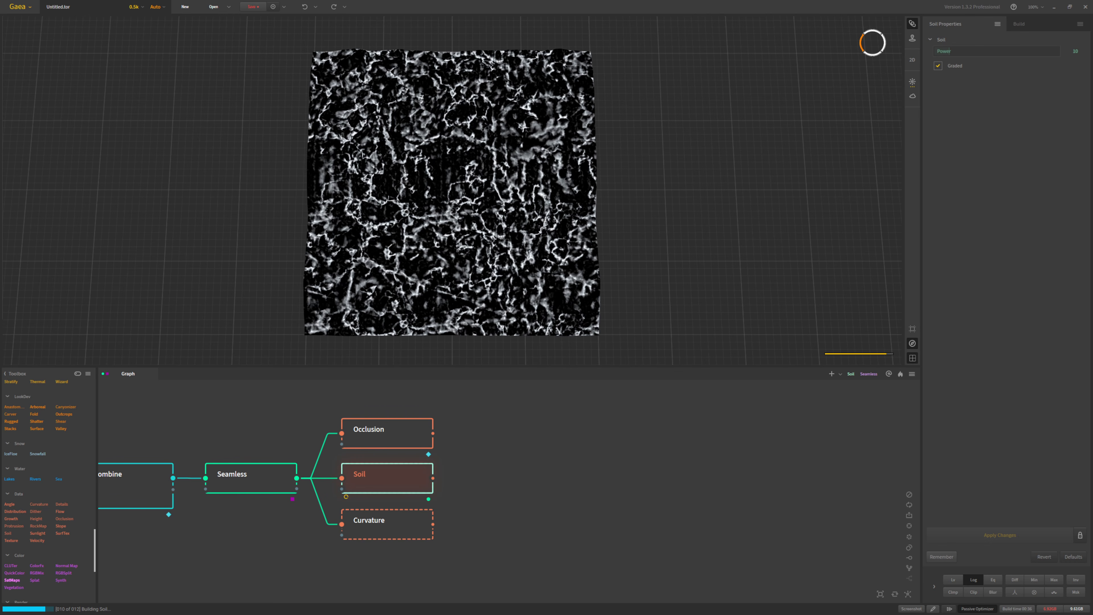
scroll(477, 232, "up", 4)
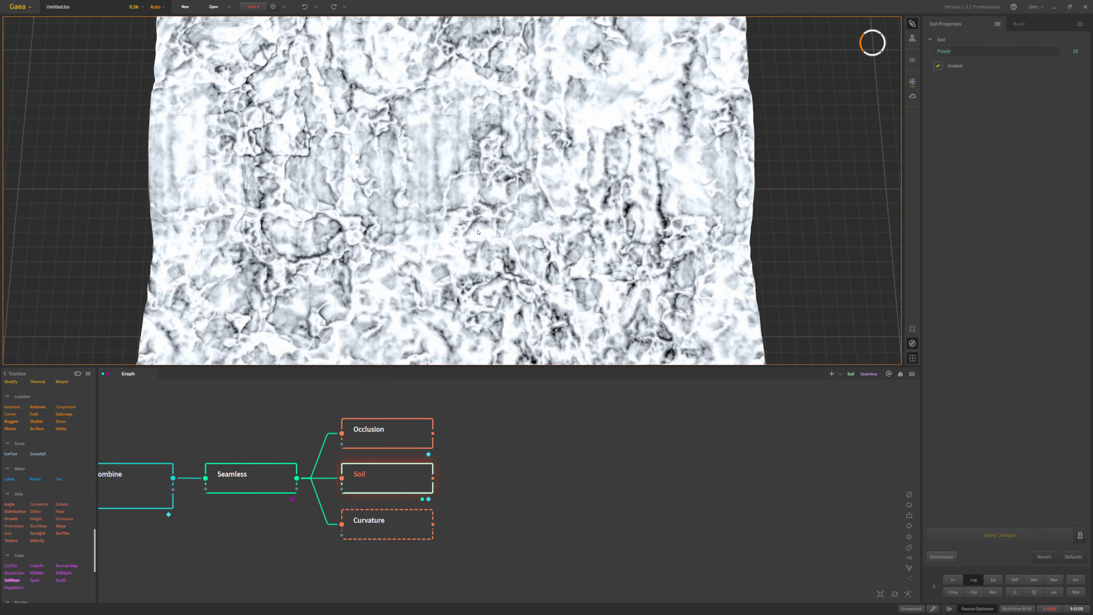
scroll(399, 206, "down", 5)
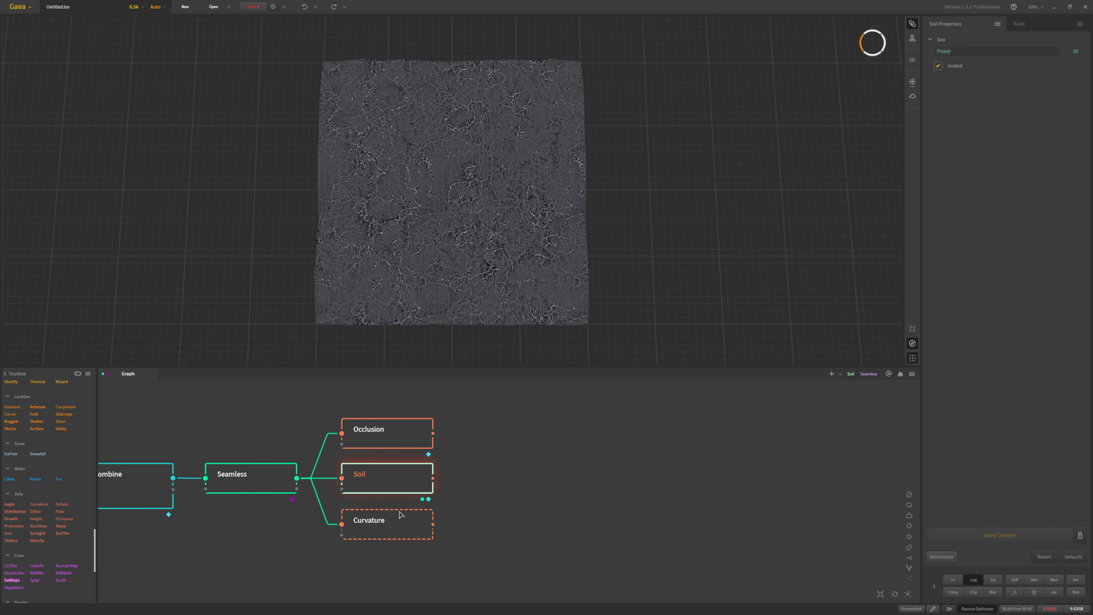
Step: Set the Curvature node's Min to 0% and Max to 25%
scroll(473, 252, "up", 3)
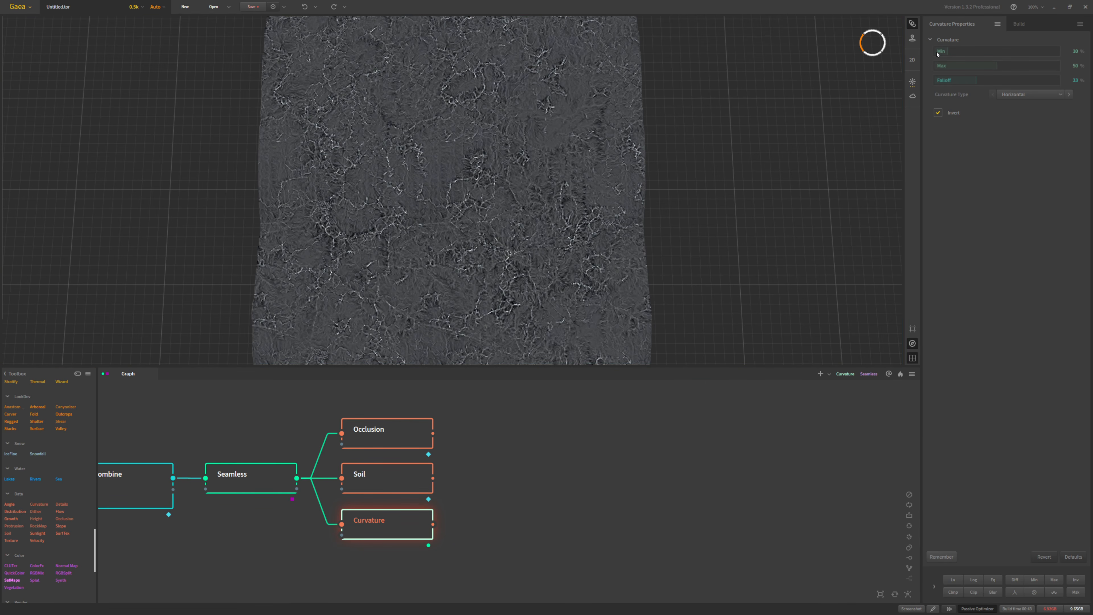
left_click_drag(937, 54, 936, 51)
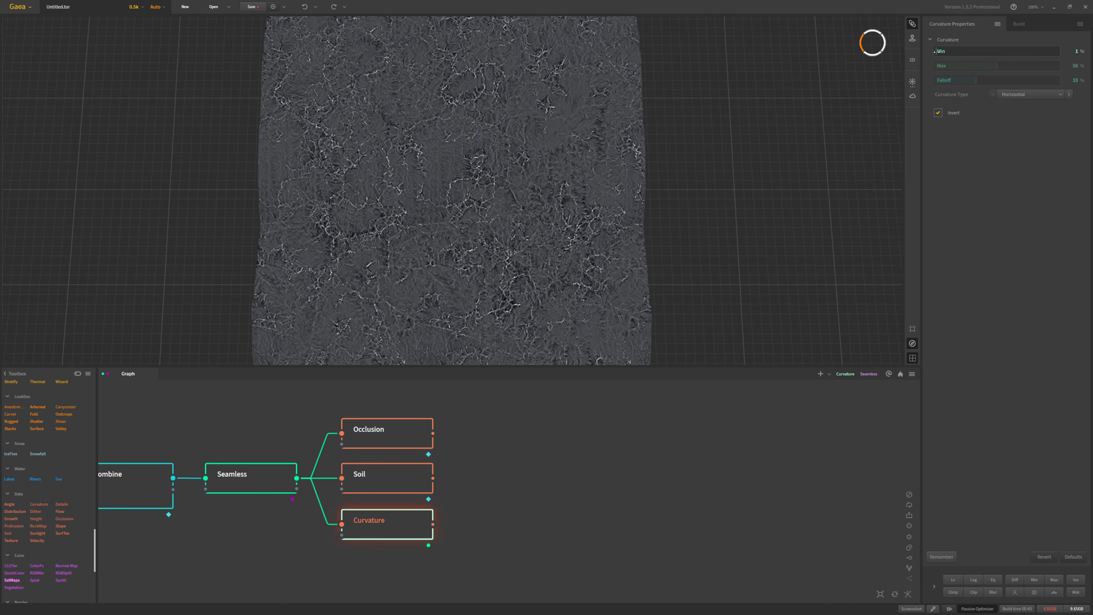
left_click(1074, 67)
type("25")
key("Return")
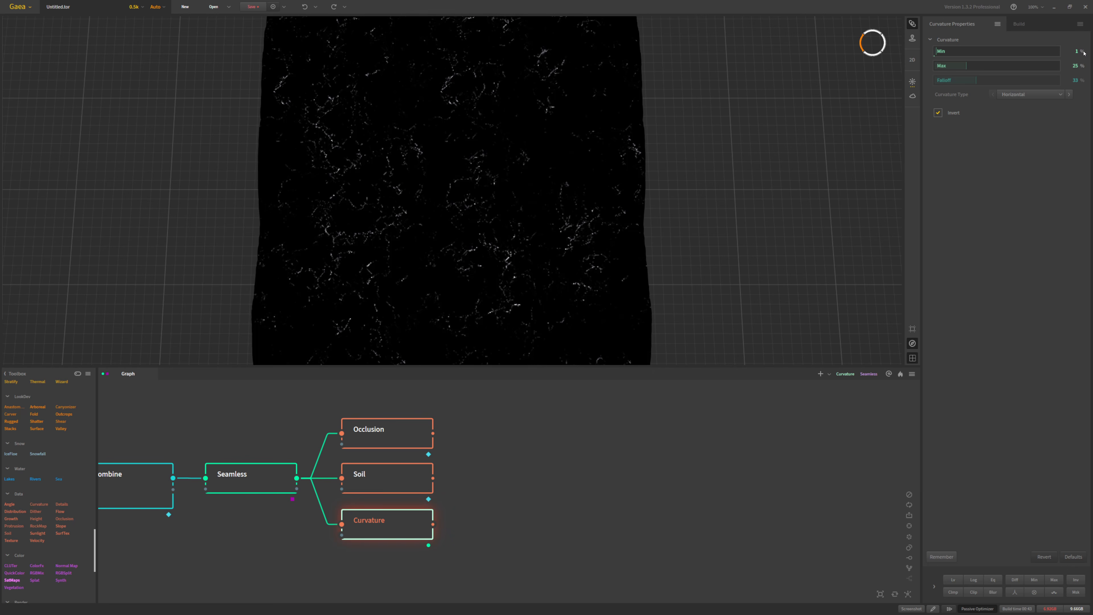
left_click(1075, 51)
type("0")
key("Return")
Step: Set the Curvature node's Falloff to 95% and inspect the effect on the rock tile
left_click_drag(1047, 81, 1060, 81)
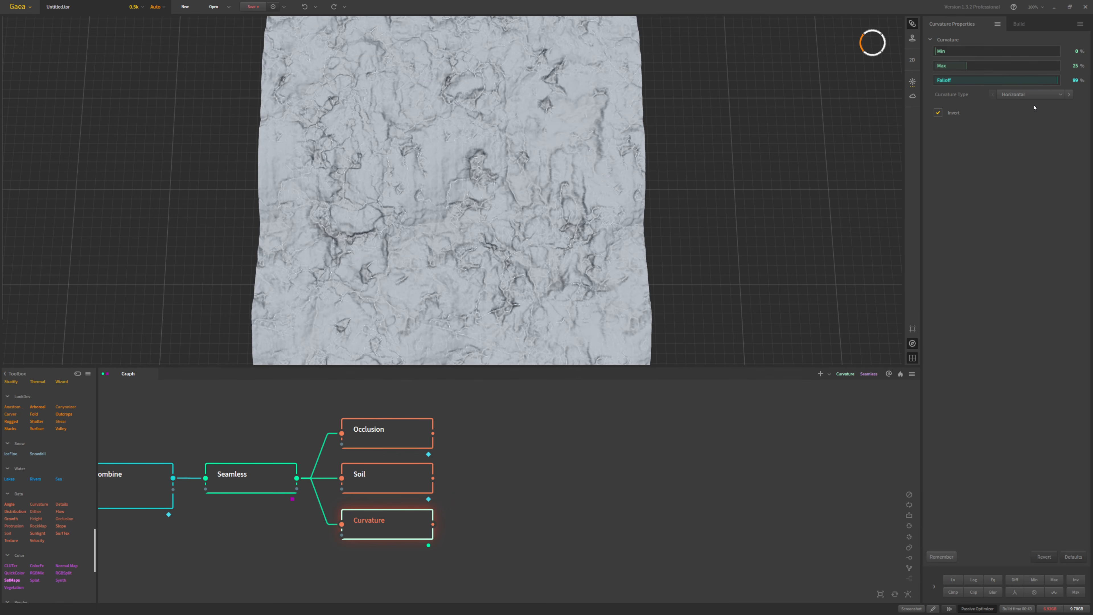
scroll(455, 191, "up", 4)
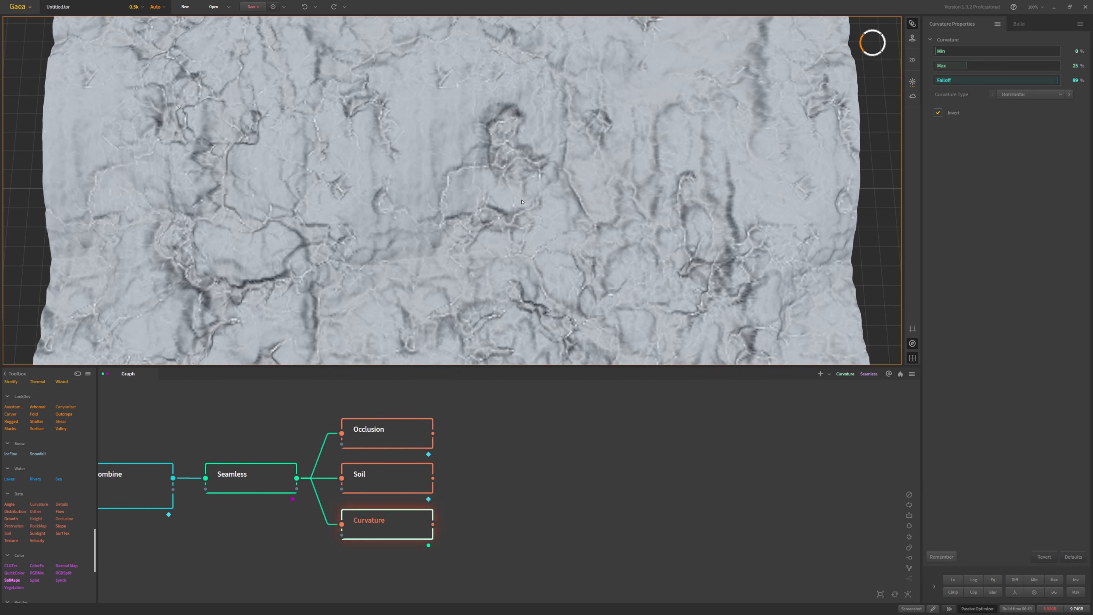
left_click(1072, 80)
type("95")
key("Return")
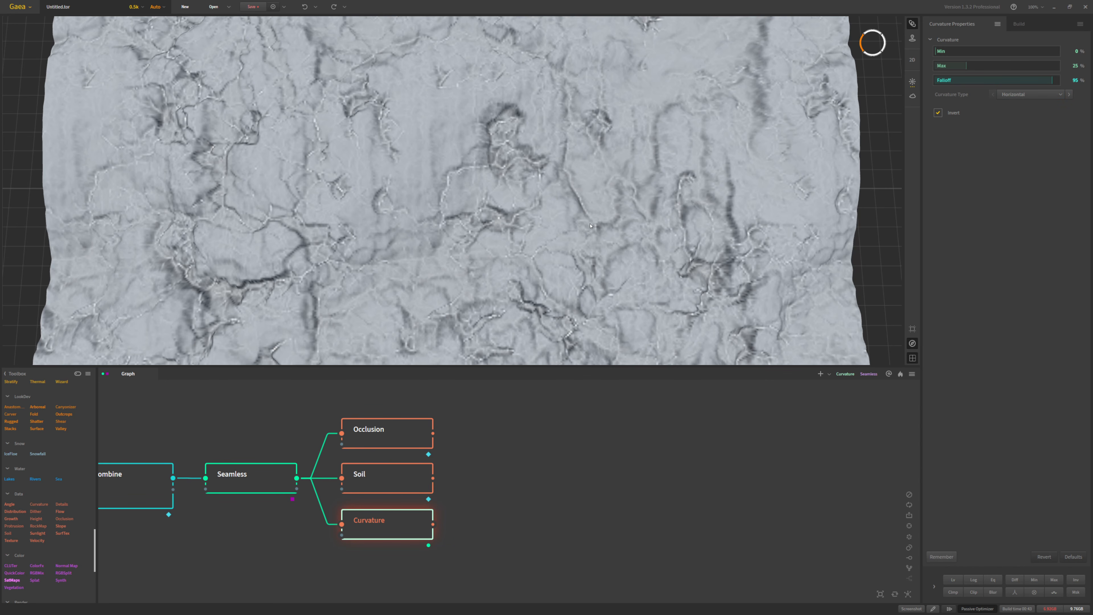
scroll(547, 242, "down", 3)
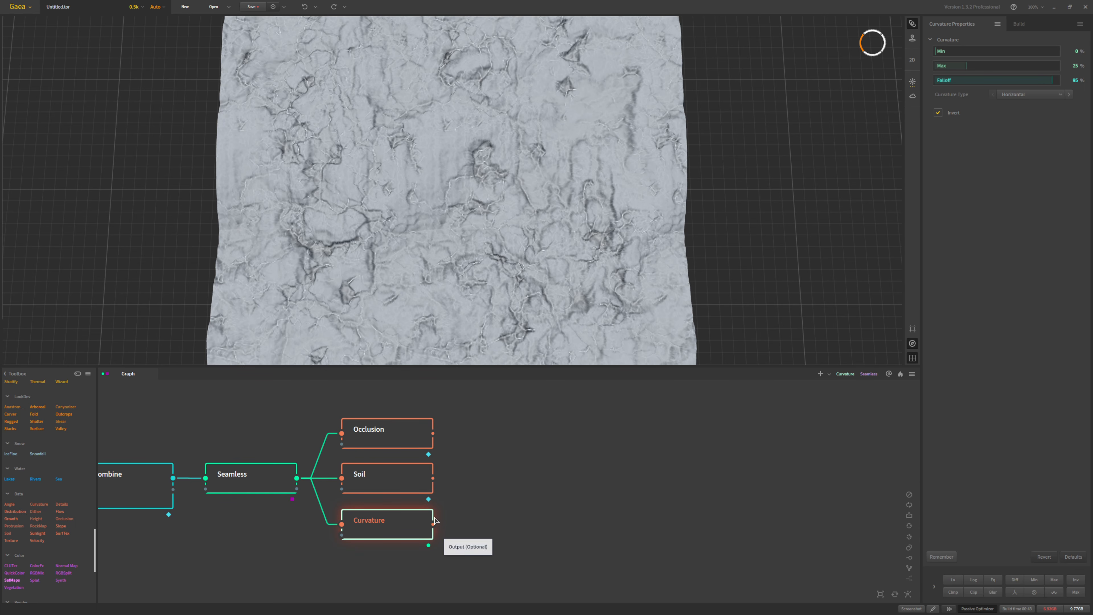
Step: Mask the Soil node with the Curvature output and the Occlusion node with the Soil output, and inspect Occlusion
left_click_drag(433, 524, 342, 489)
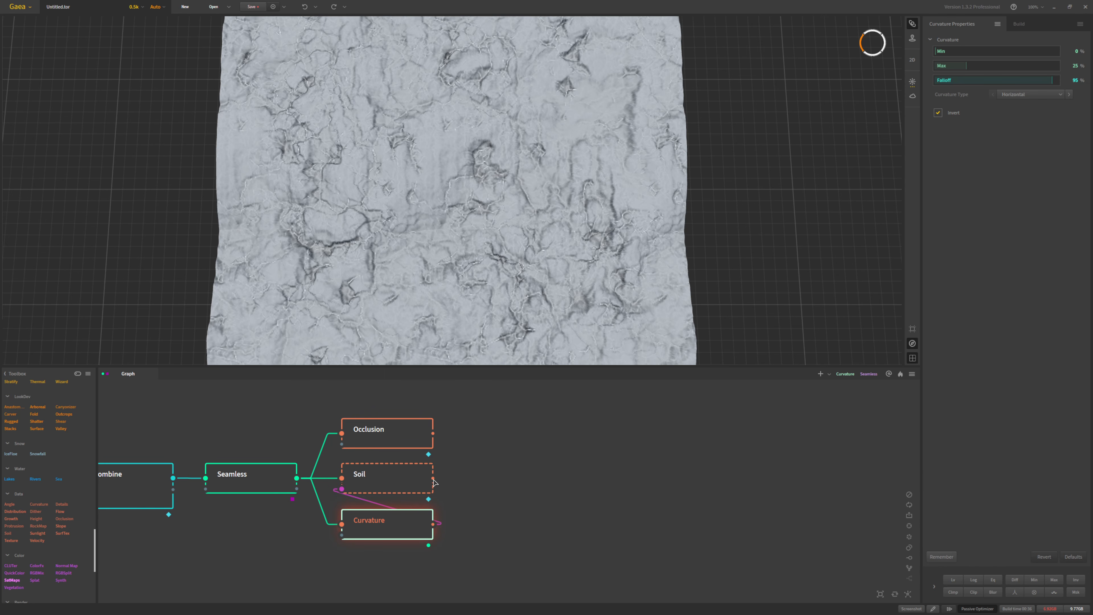
left_click_drag(433, 478, 343, 444)
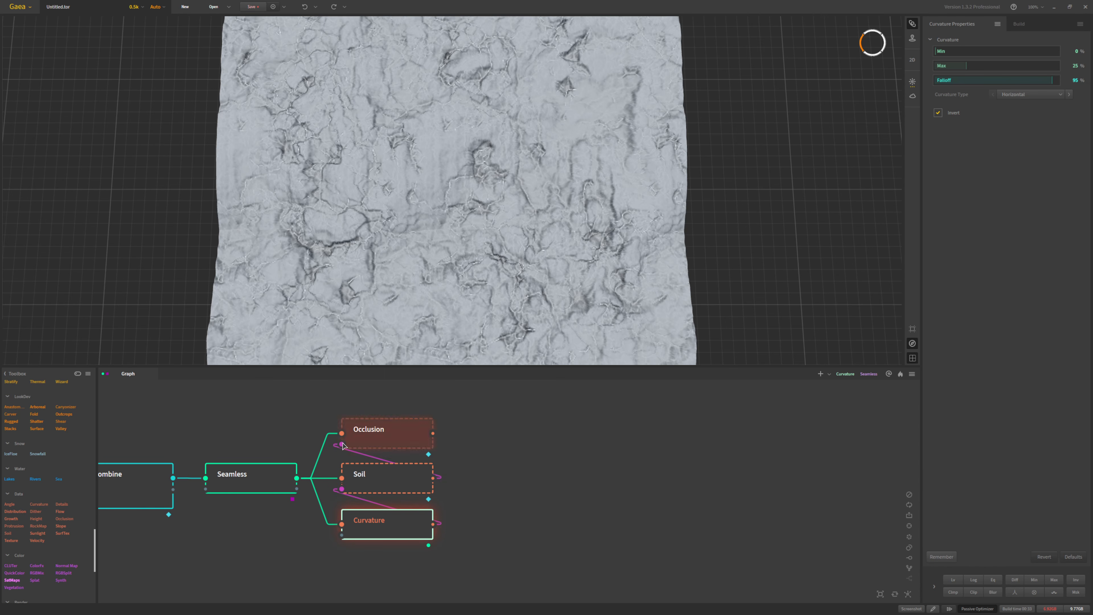
left_click(390, 435)
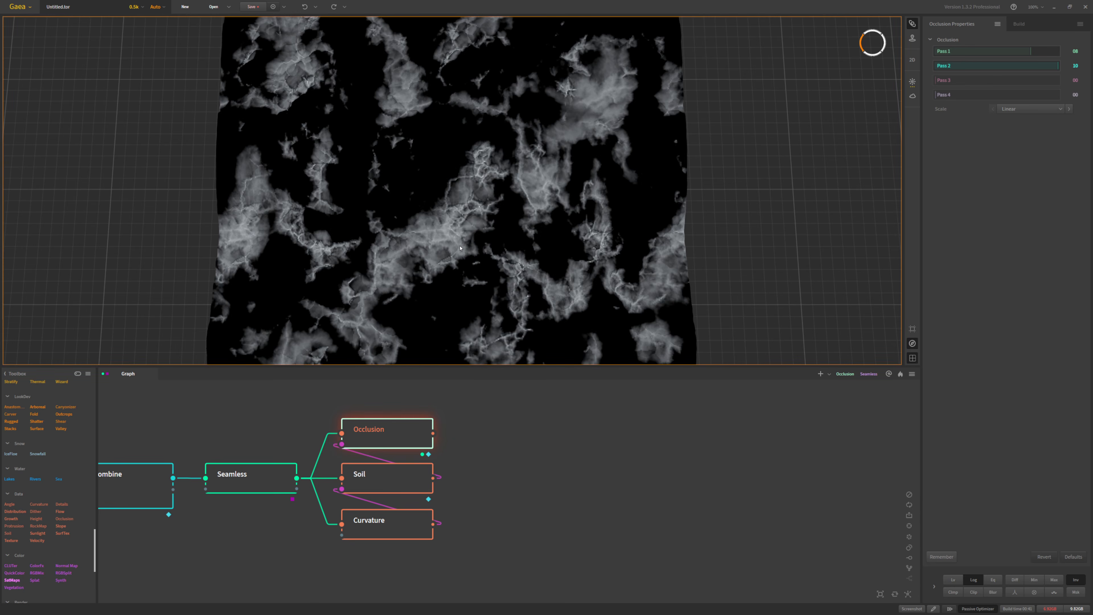
scroll(459, 247, "up", 6)
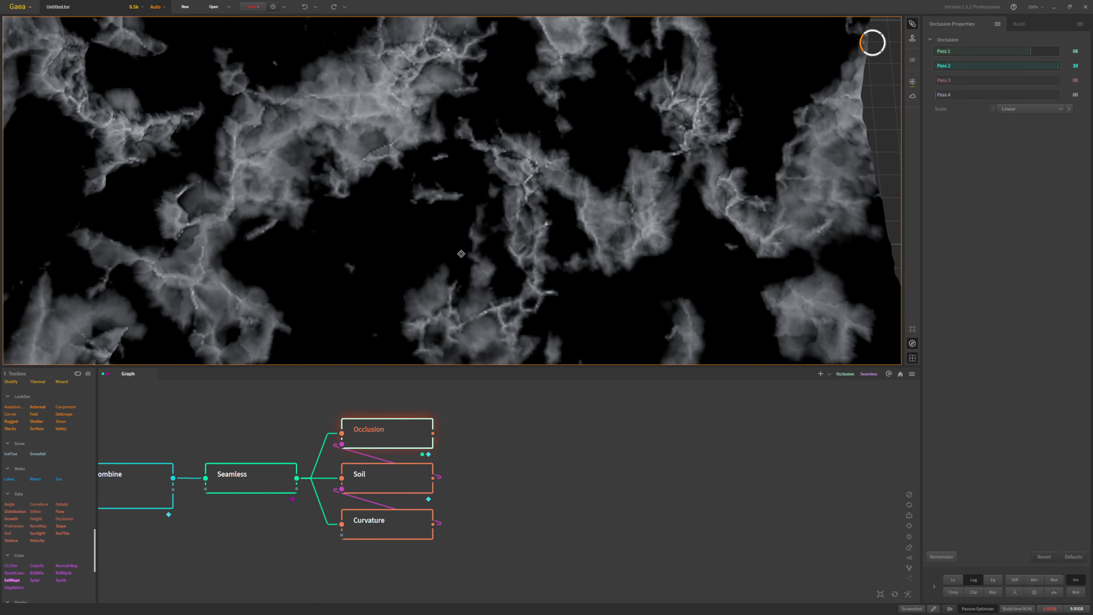
middle_click_drag(461, 253, 463, 258)
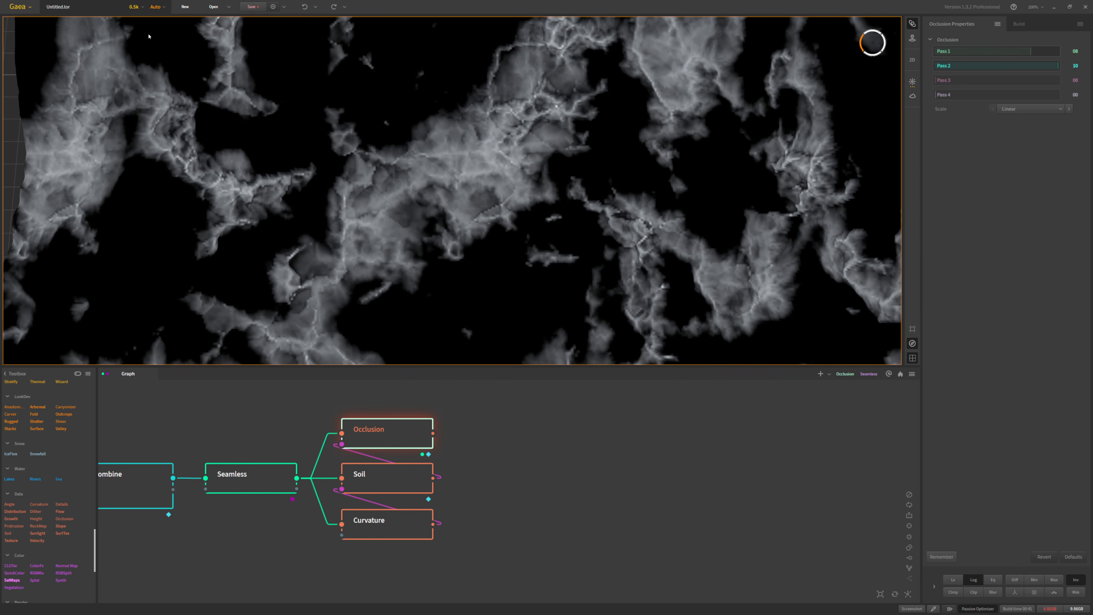
Step: Raise the preview resolution to 2k and inspect the masked Occlusion detail on the rock tile
left_click(135, 48)
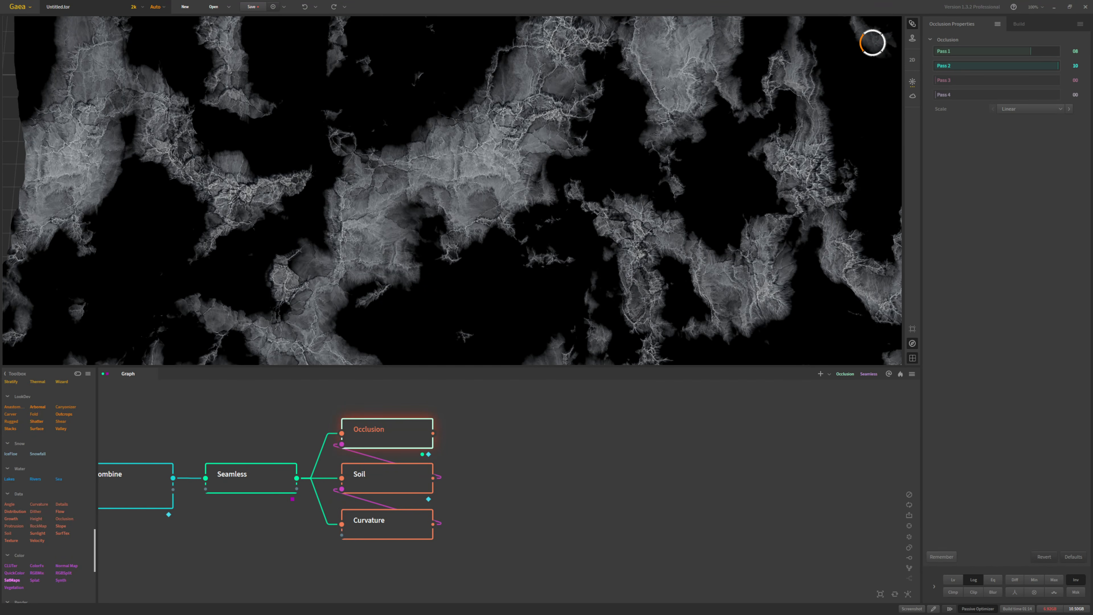
mouse_move(360, 185)
middle_mouse_down()
mouse_move(241, 259)
mouse_move(365, 175)
mouse_move(361, 200)
middle_mouse_up()
scroll(383, 164, "down", 3)
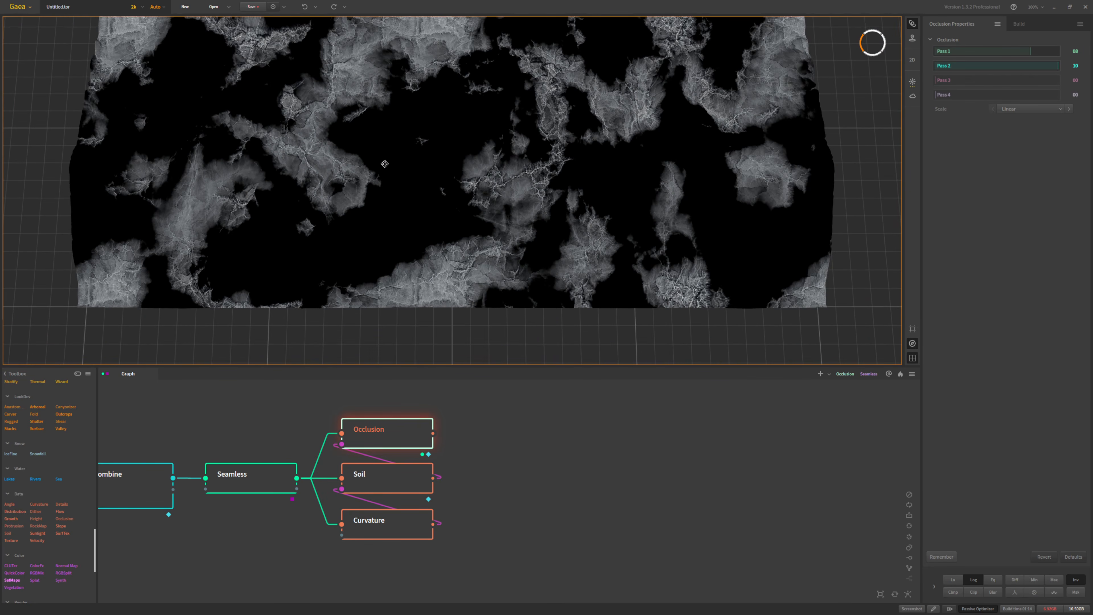
Step: Add a SatMaps node, feed it from the Occlusion output, and preview the coloured rock tile
left_click_drag(383, 164, 489, 202)
scroll(491, 203, "up", 3)
scroll(491, 203, "up", 2)
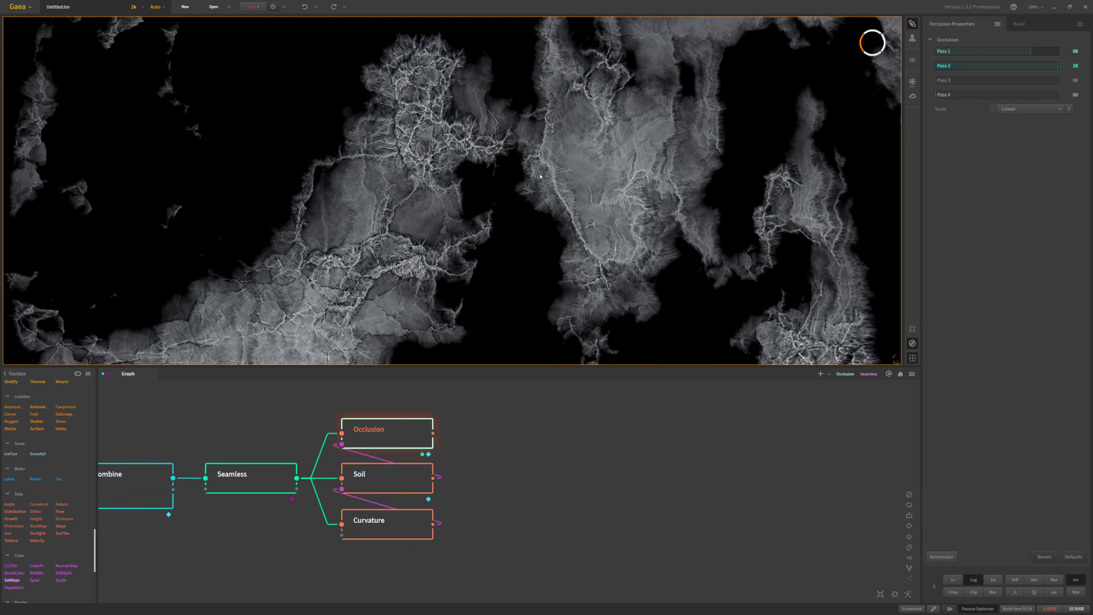
scroll(453, 275, "down", 8)
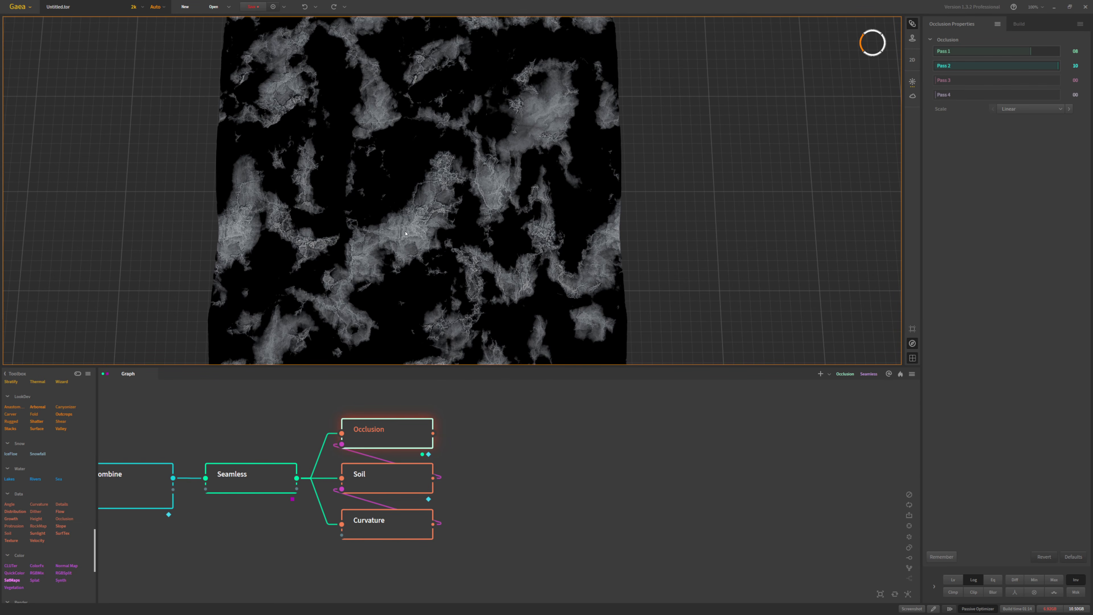
scroll(404, 239, "up", 2)
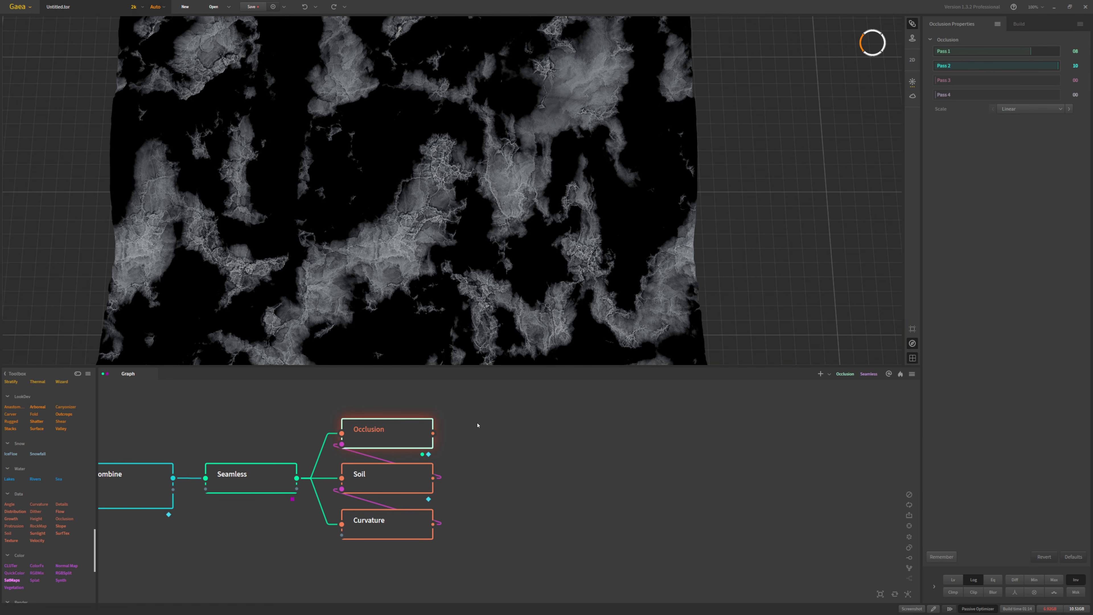
left_click_drag(478, 425, 484, 424)
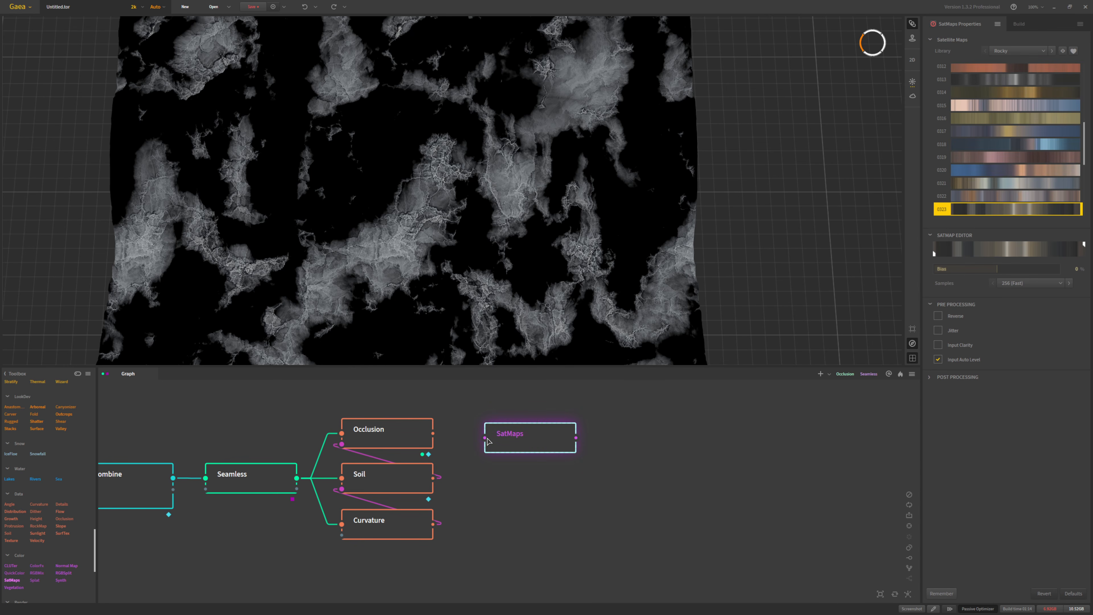
left_click_drag(486, 438, 433, 434)
left_click_drag(522, 444, 512, 439)
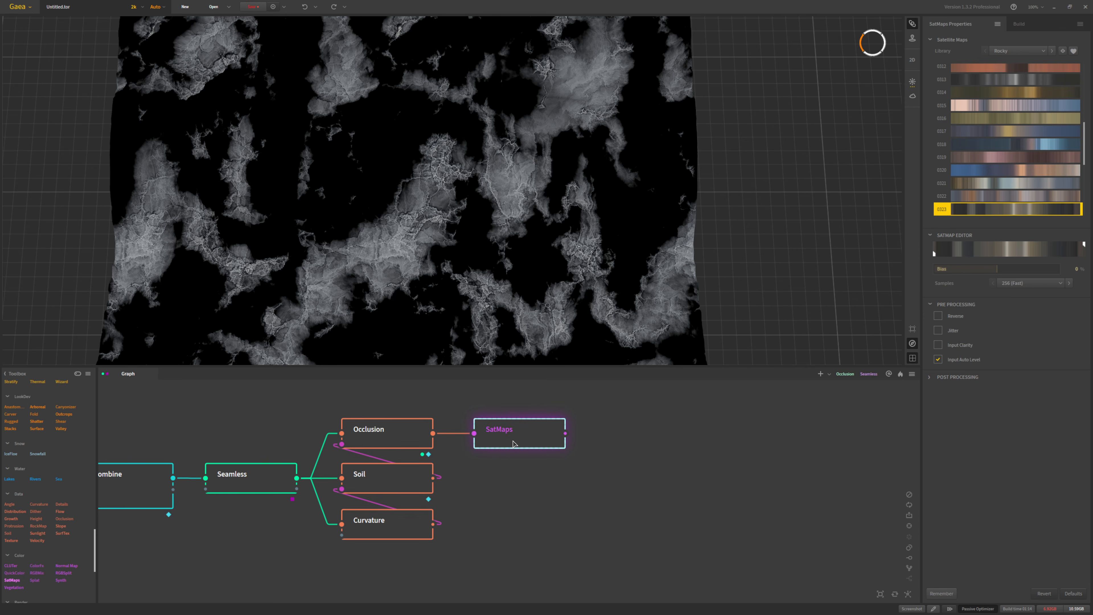
double_click(517, 441)
right_click_drag(484, 187, 407, 277)
Step: Browse the Rocky library's gradients for the SatMaps node and try gradient 0204
scroll(493, 237, "down", 3)
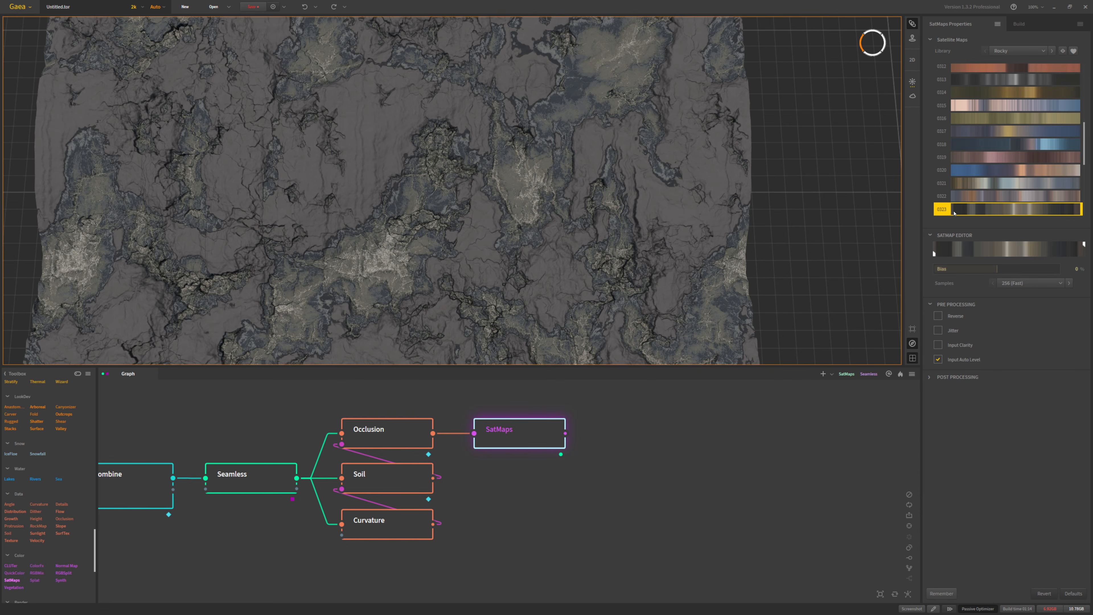
scroll(962, 164, "up", 5)
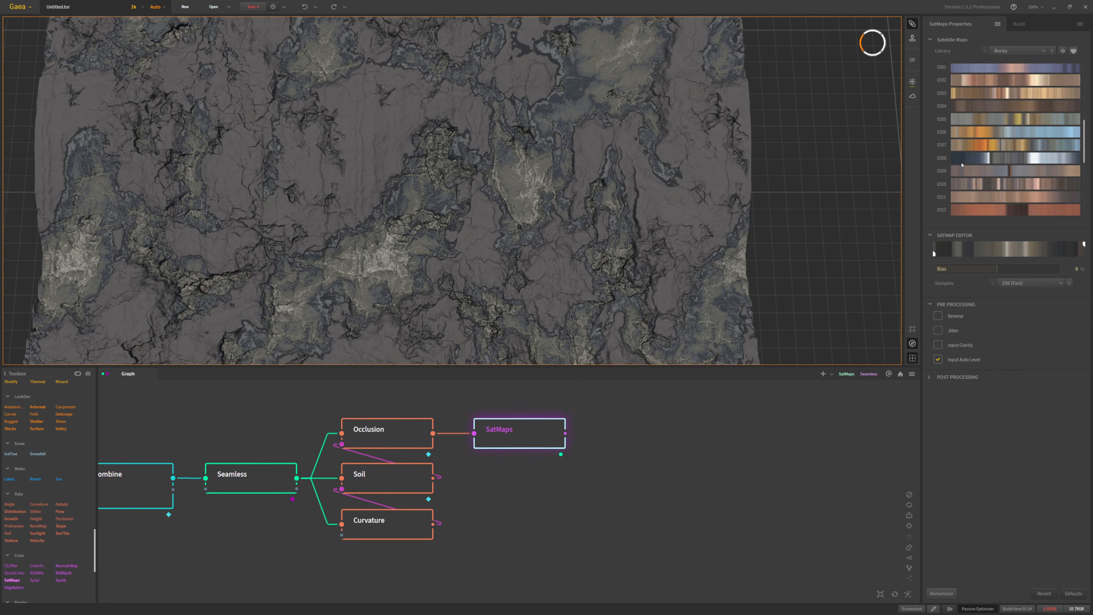
scroll(962, 164, "up", 7)
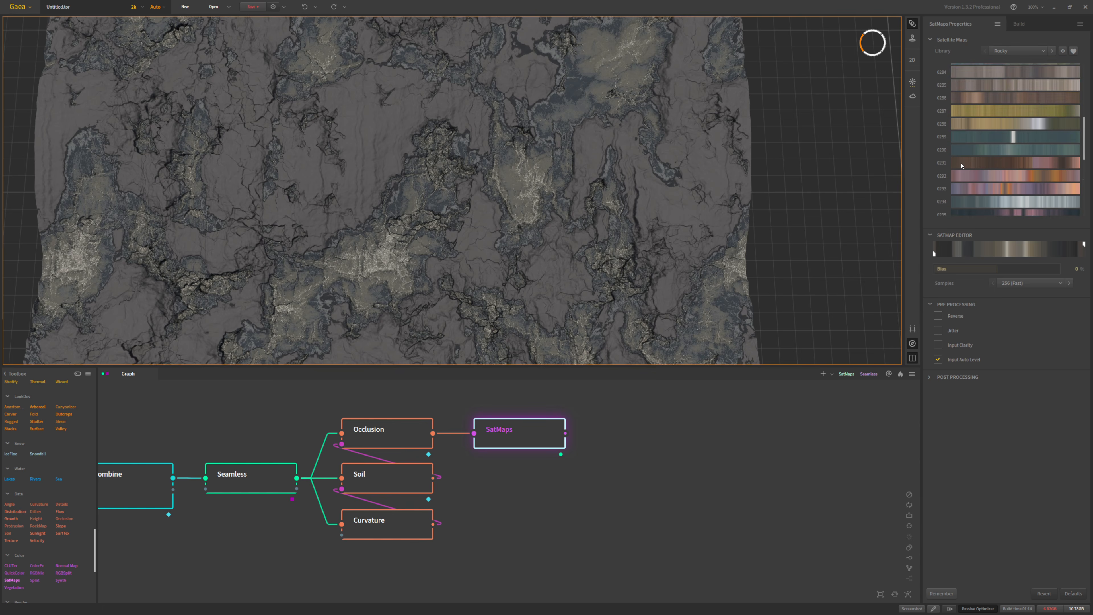
scroll(962, 167, "up", 14)
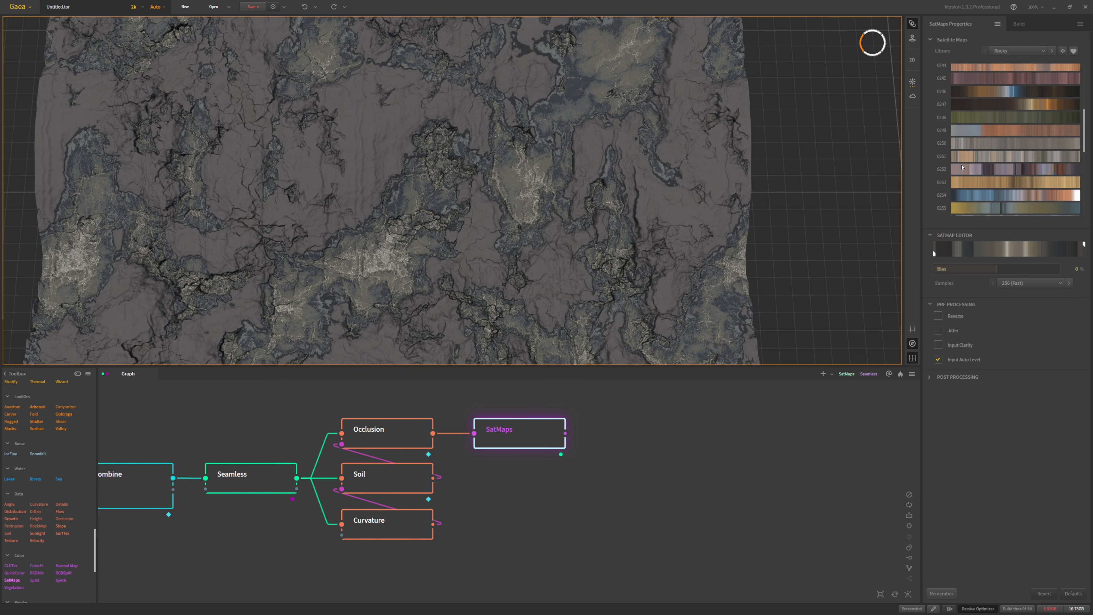
scroll(962, 167, "up", 12)
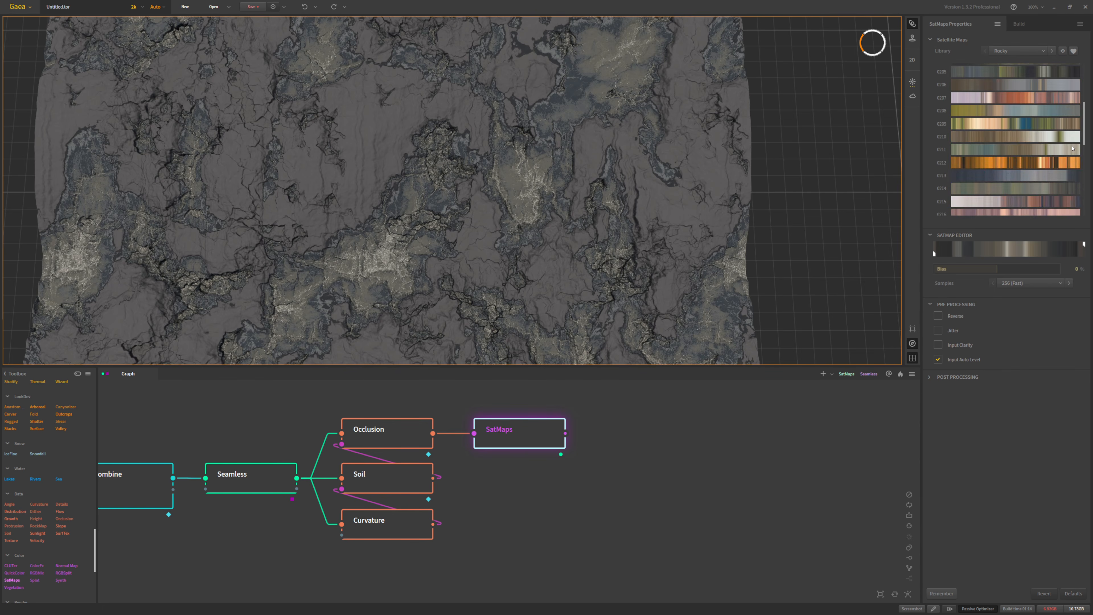
left_click(1079, 140)
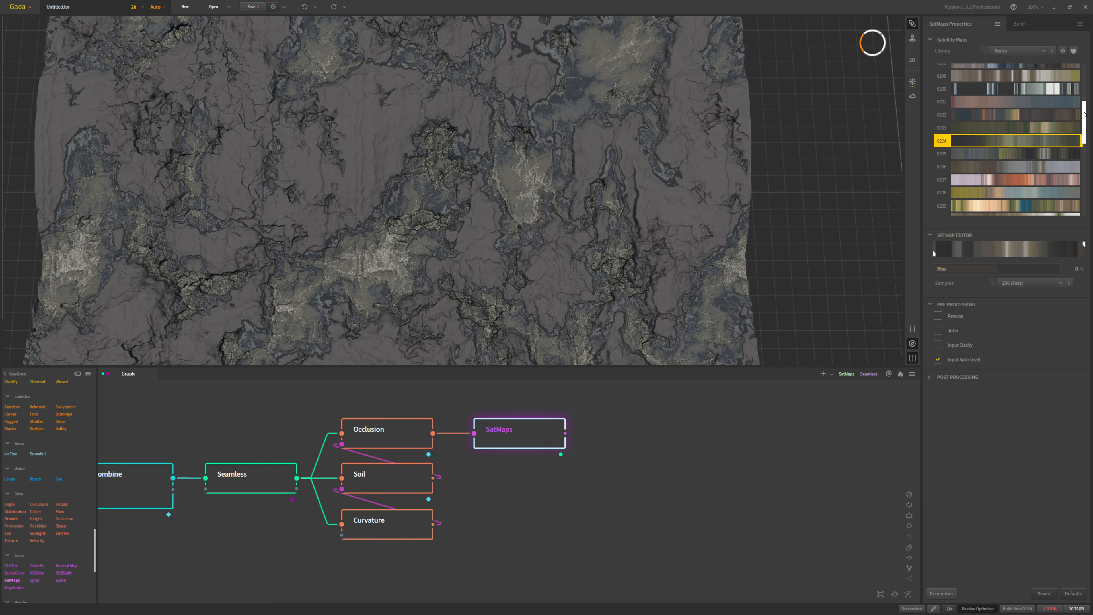
Step: Try the sandy gradient 0056 on the SatMaps node and replace it with the brown gradient 0059
left_click_drag(1084, 141, 1084, 103)
scroll(993, 106, "down", 8)
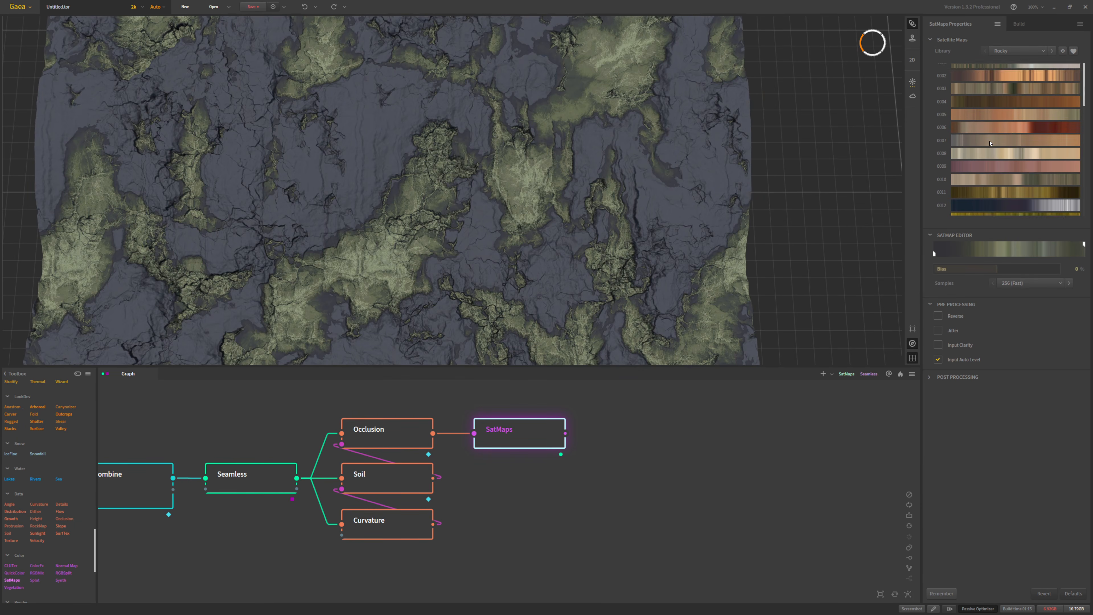
scroll(989, 153, "down", 7)
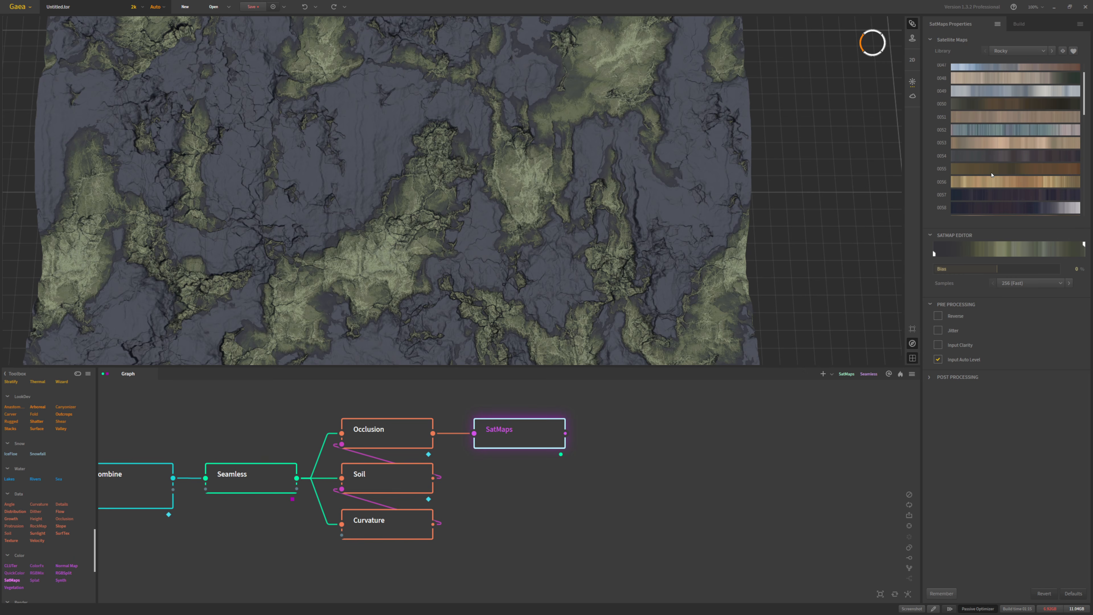
left_click(992, 181)
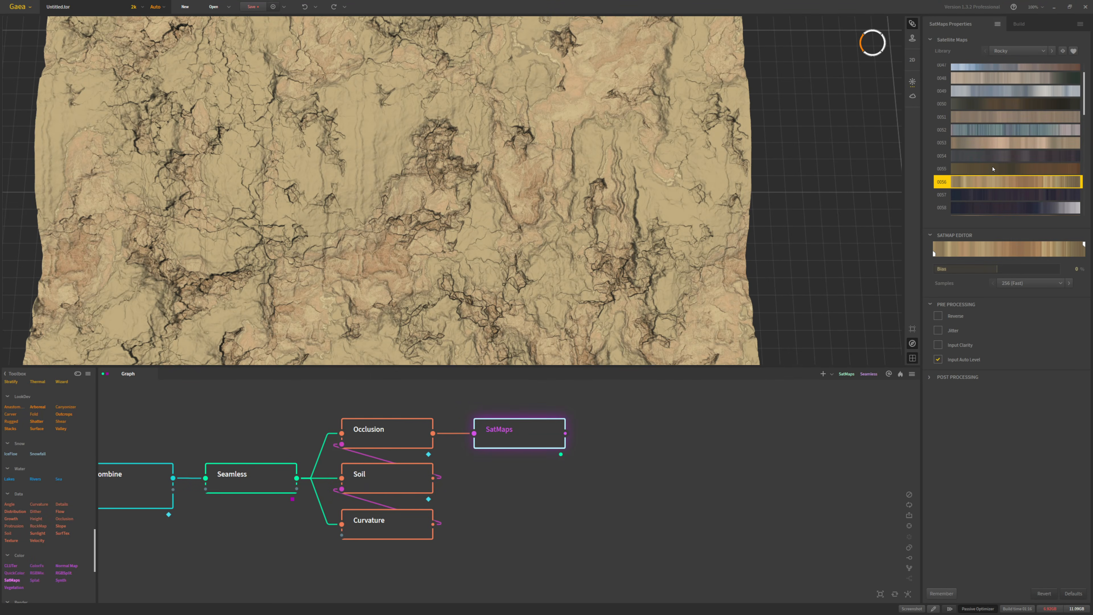
scroll(993, 169, "down", 2)
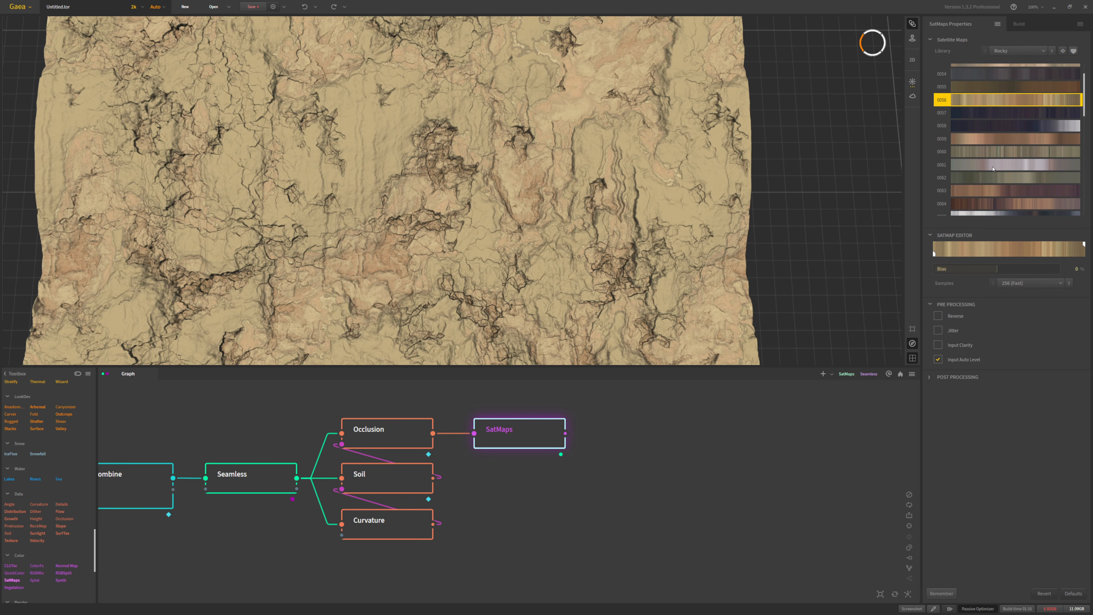
left_click(988, 140)
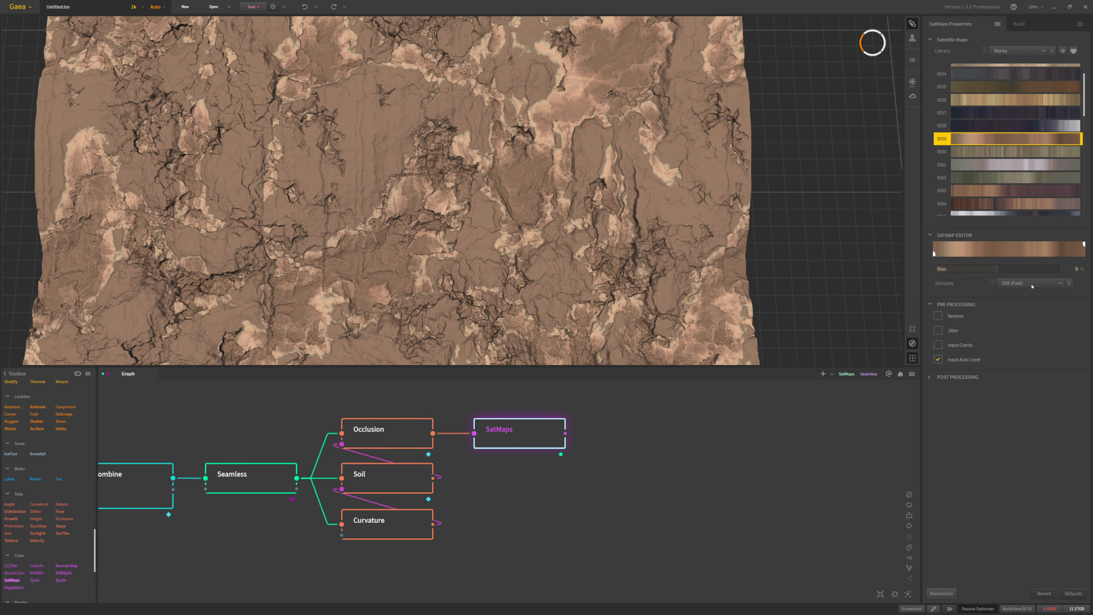
Step: Enable Jitter and Input Clarity on the SatMaps node, set its Bias to -39%, and inspect the colouring on the tile
left_click(938, 330)
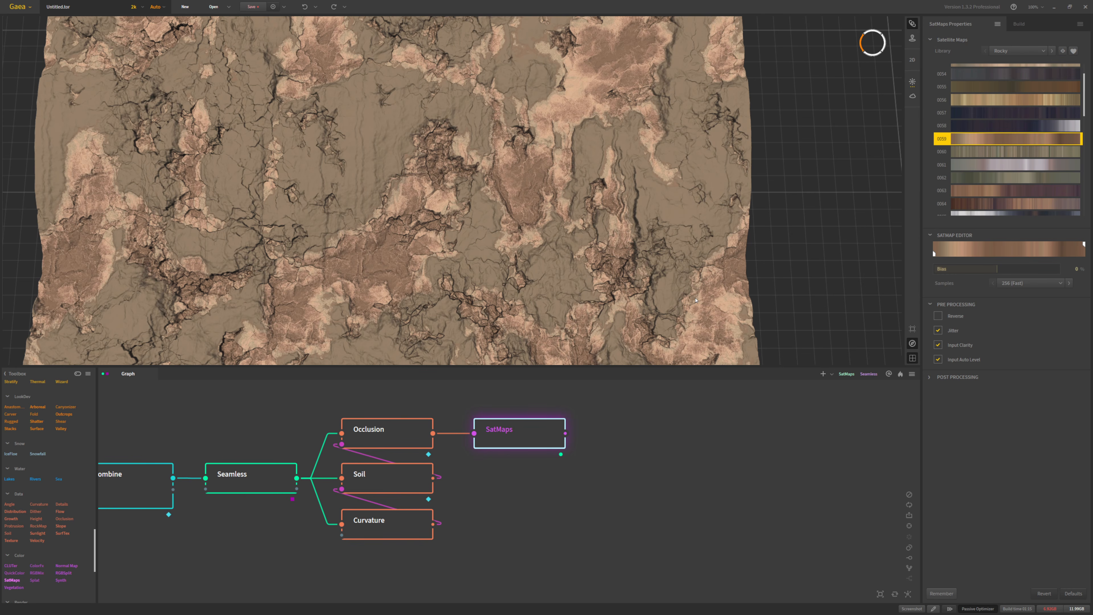
left_click(956, 269)
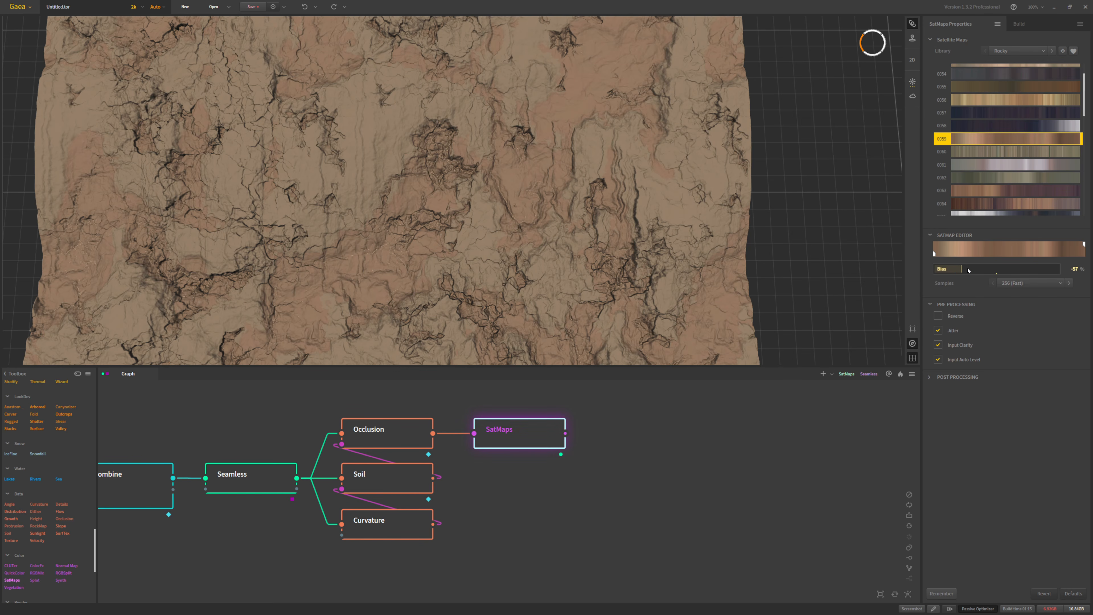
left_click(967, 269)
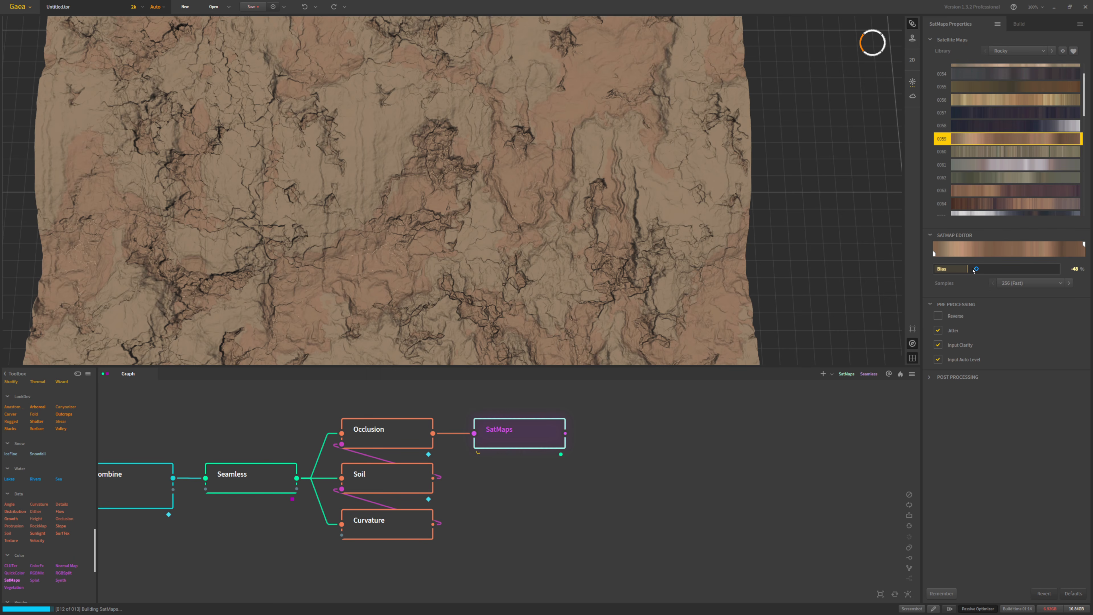
left_click(973, 270)
scroll(413, 258, "up", 3)
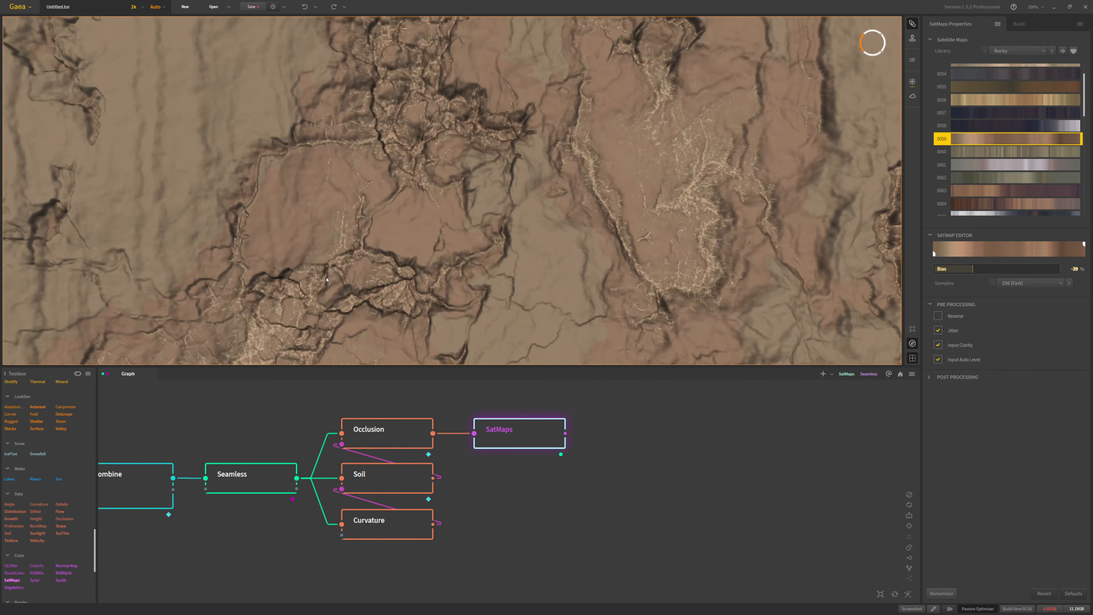
middle_click_drag(326, 280, 381, 228)
scroll(272, 251, "down", 5)
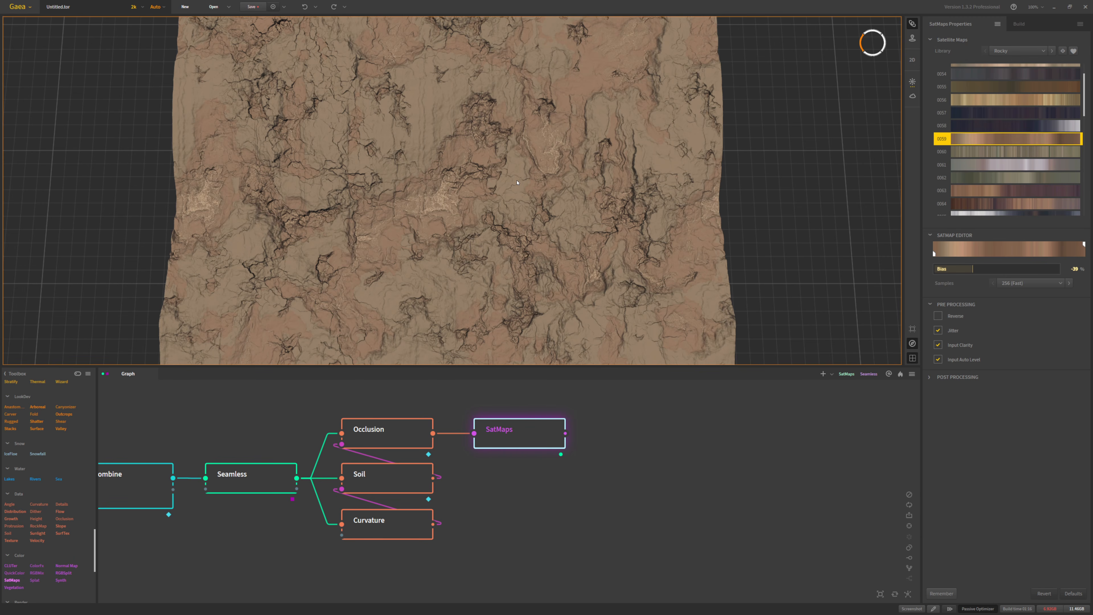
scroll(516, 184, "down", 5)
scroll(515, 184, "up", 3)
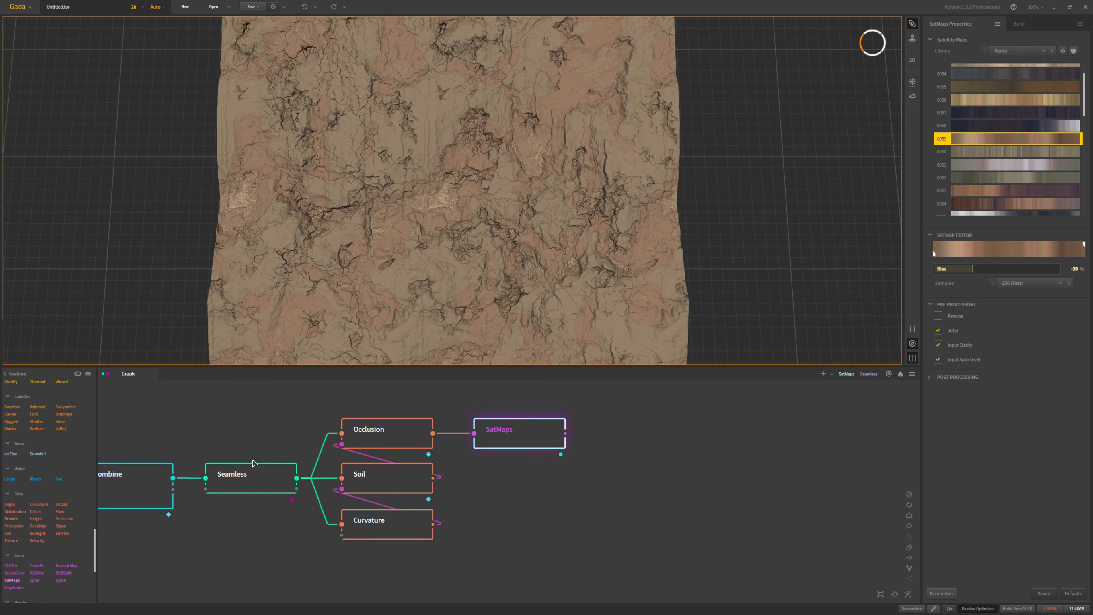
Step: Add a Velocity node below Curvature, connect it to the Seamless output, and preview it
middle_click_drag(257, 444, 288, 418)
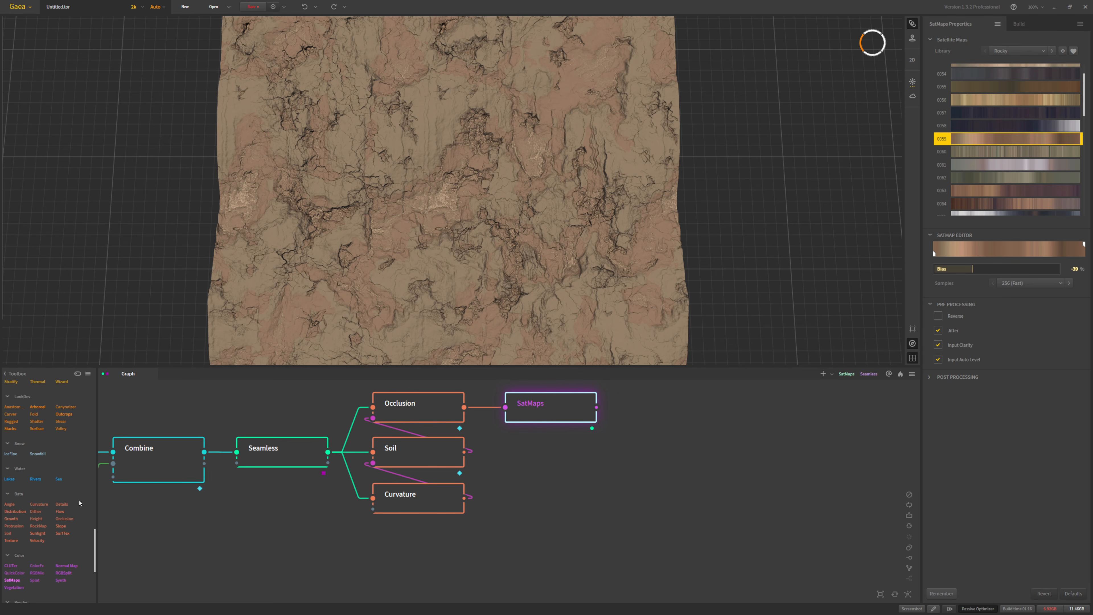
left_click_drag(377, 548, 385, 555)
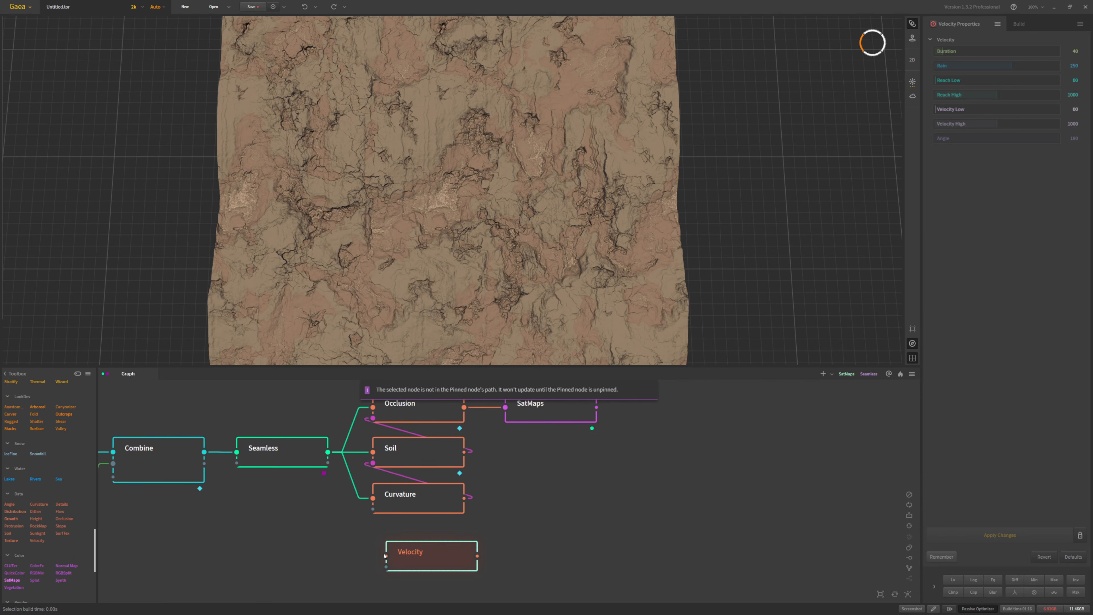
left_click_drag(336, 505, 328, 452)
left_click(405, 557)
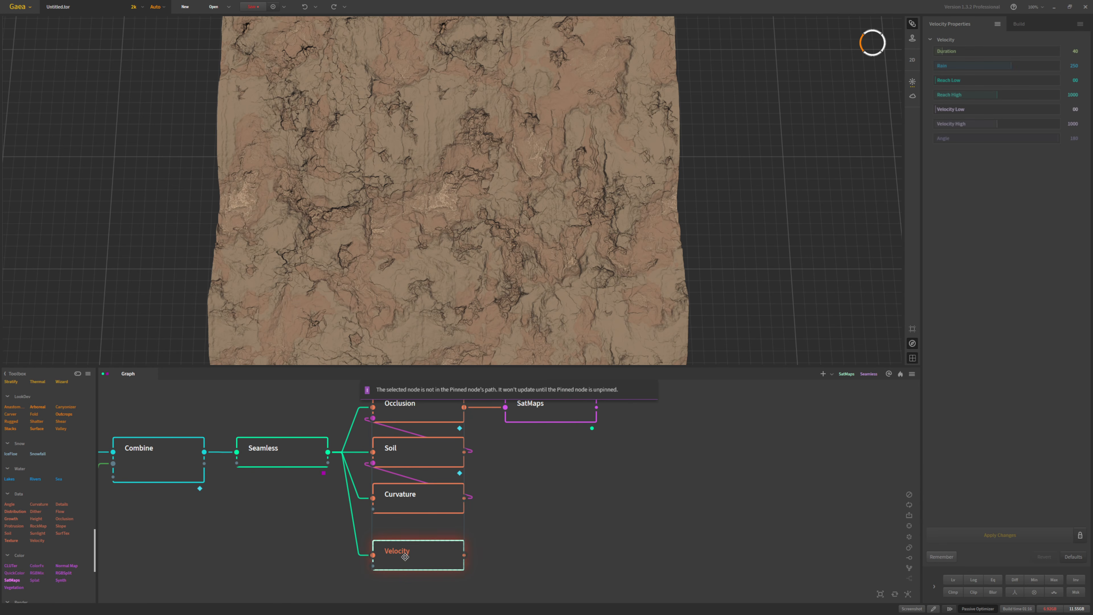
left_click_drag(405, 557, 405, 555)
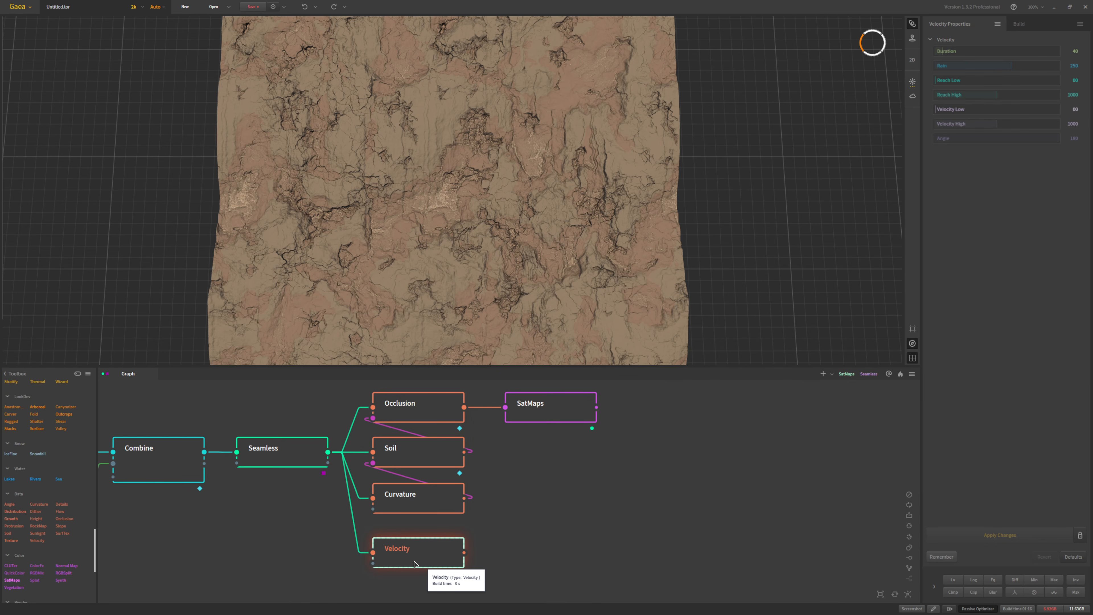
double_click(425, 563)
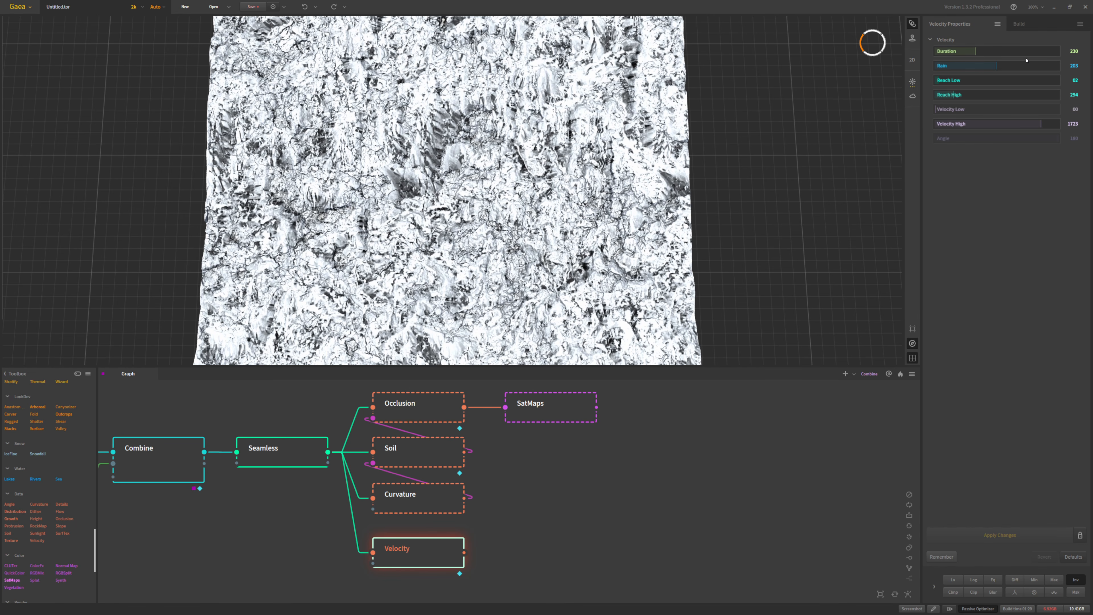
Step: Try the Velocity node with Duration 25, and with Duration 52 and Rain 323, applying the changes each time
left_click(941, 52)
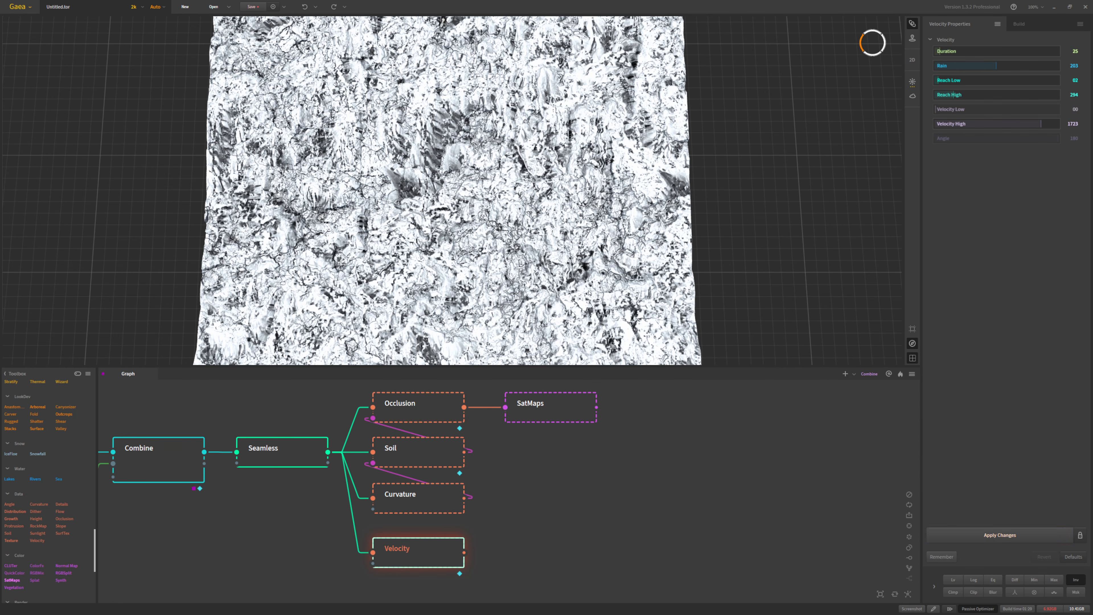
left_click(958, 535)
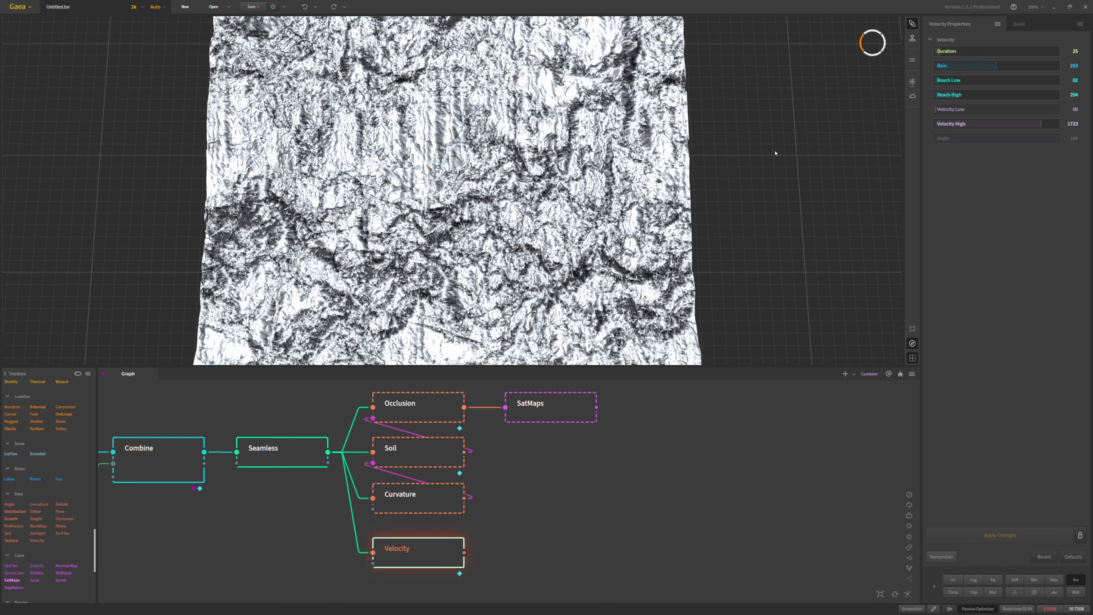
left_click(945, 52)
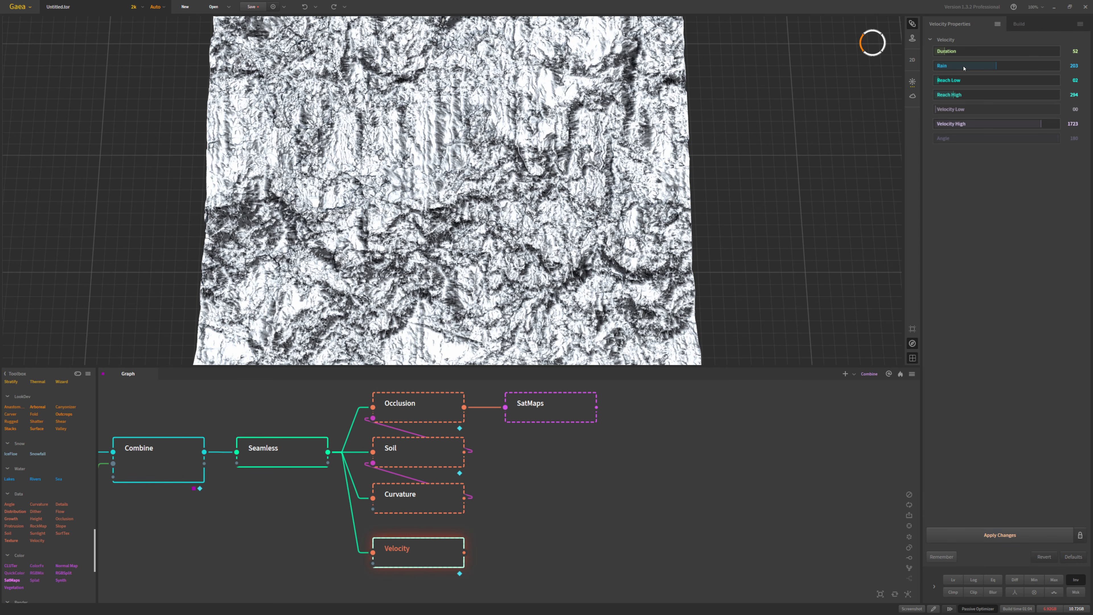
left_click(1005, 534)
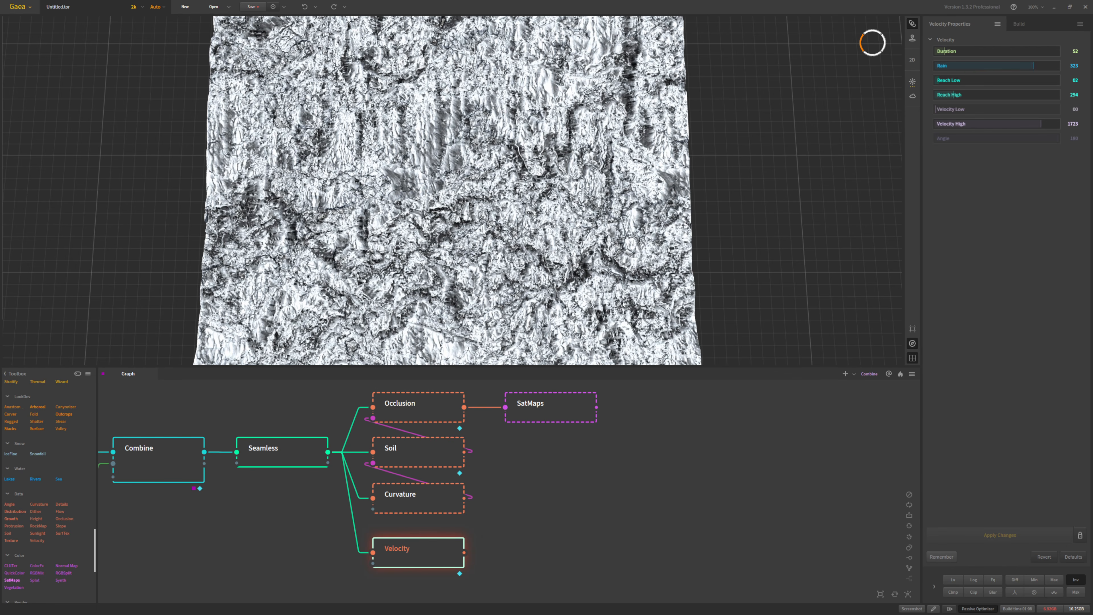
Step: Set the Velocity node's Duration to 13, Rain to 260 and Velocity High to 1500, and apply the changes
left_click(941, 54)
left_click(1014, 66)
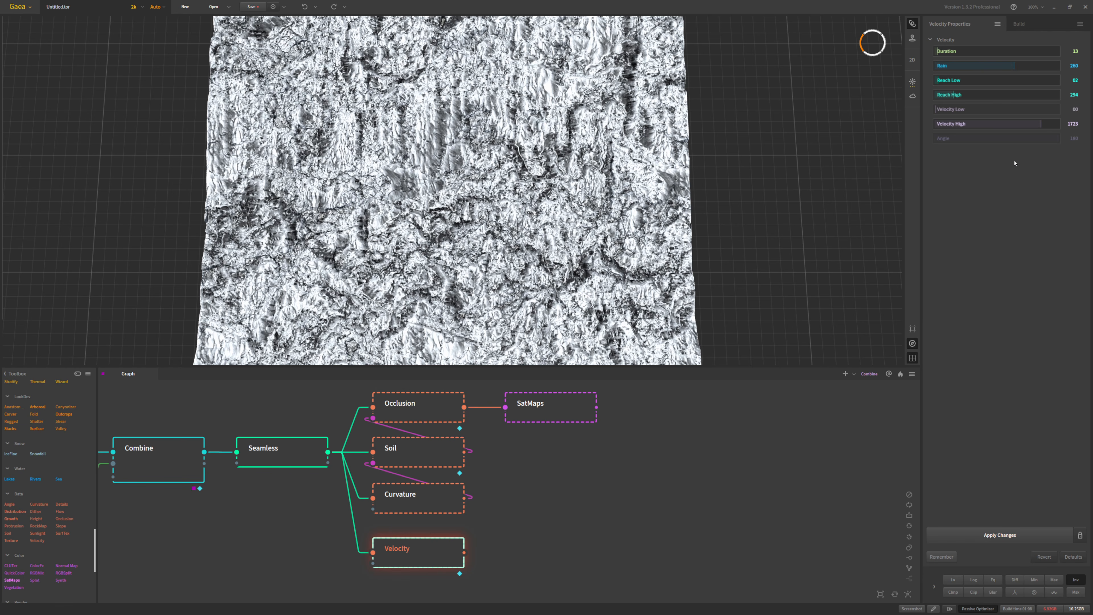
left_click(1028, 124)
left_click(999, 535)
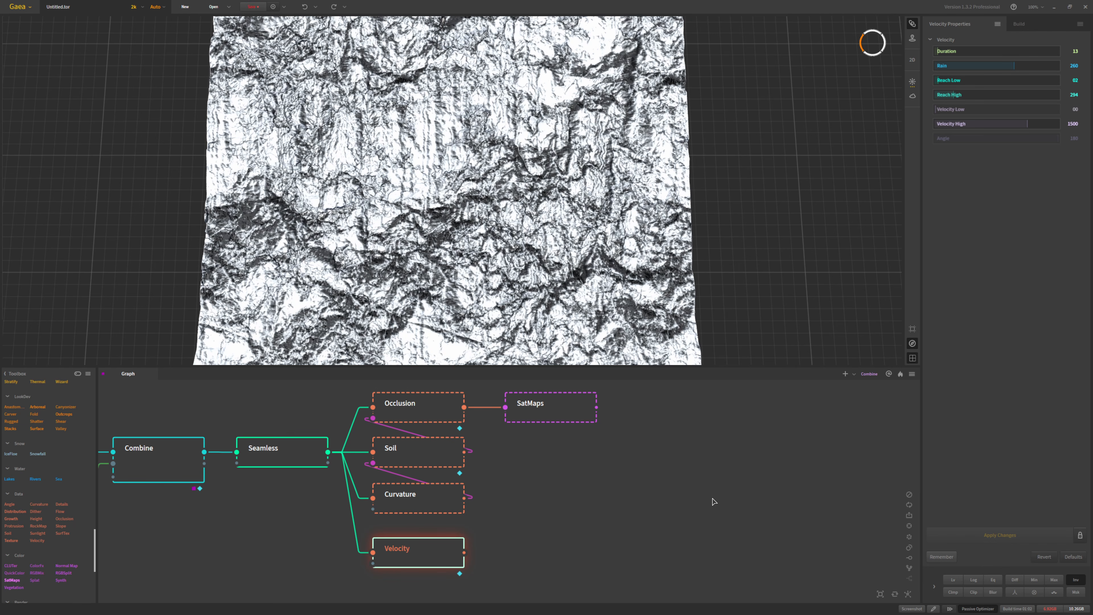
Step: Turn off inversion on the Velocity node, try the Log adjustment, and inspect the flow mask on the rock tile
left_click(1081, 583)
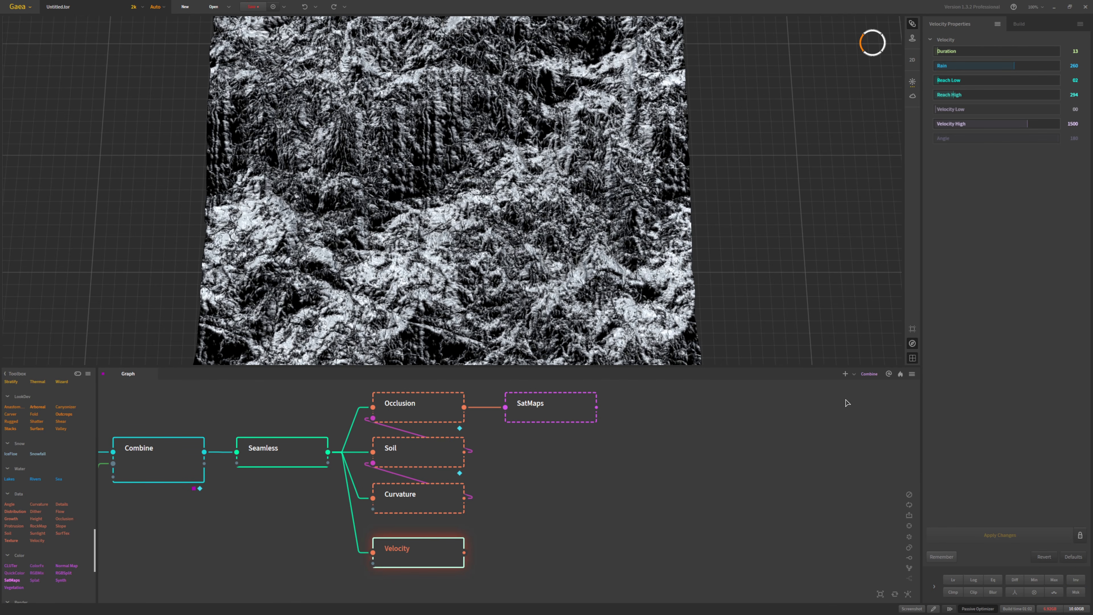
left_click(974, 580)
scroll(279, 272, "up", 5)
scroll(343, 291, "down", 5)
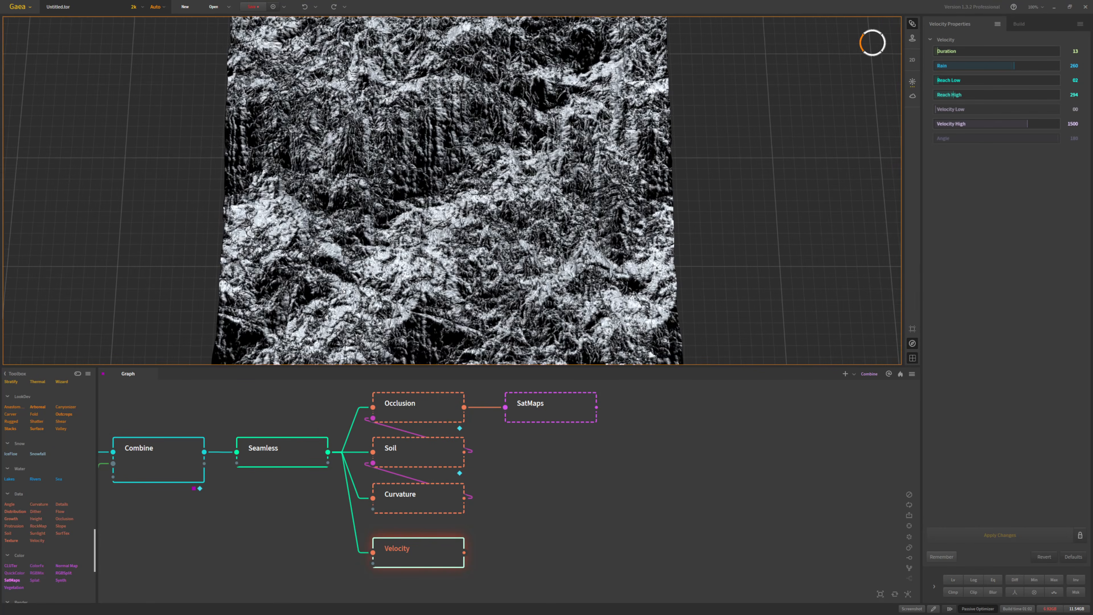
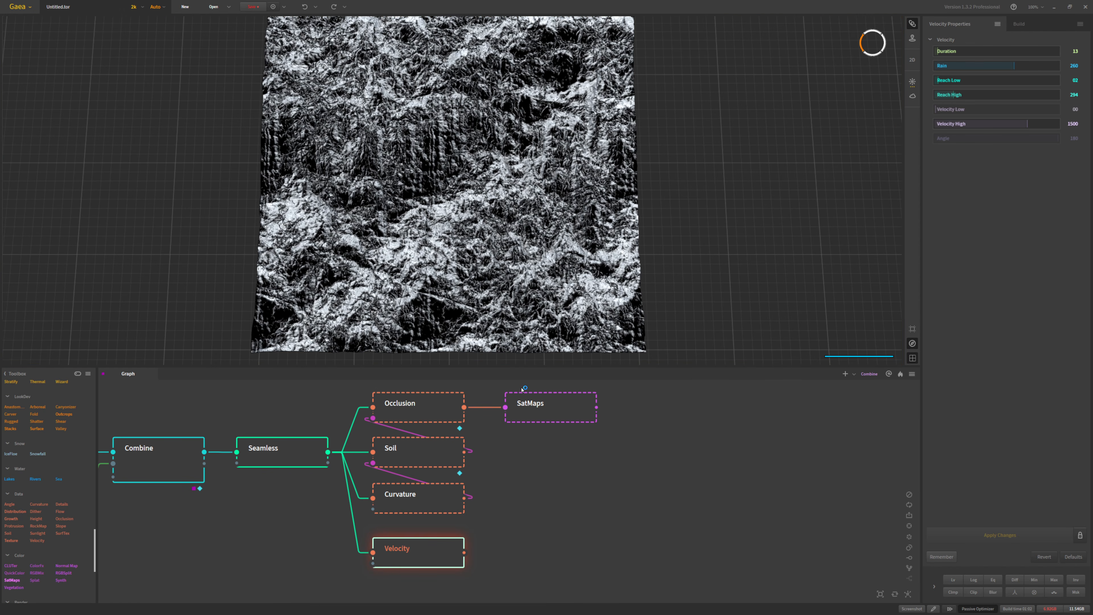
Step: Duplicate the SatMaps node, place the copy below the original, connect it to the Occlusion output and preview it
left_click(524, 403)
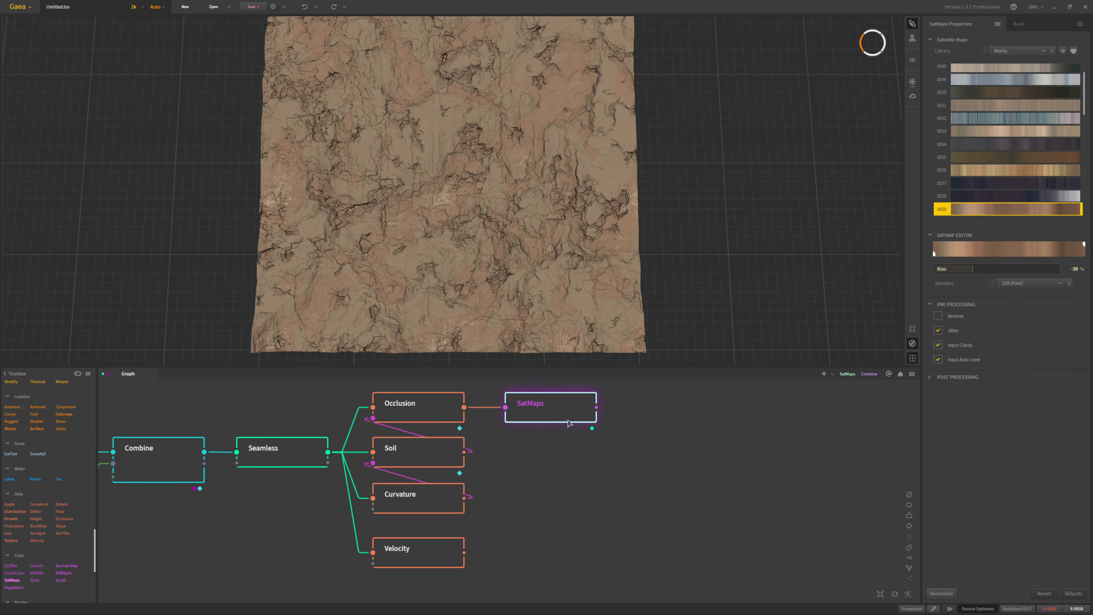
key("ctrl+d")
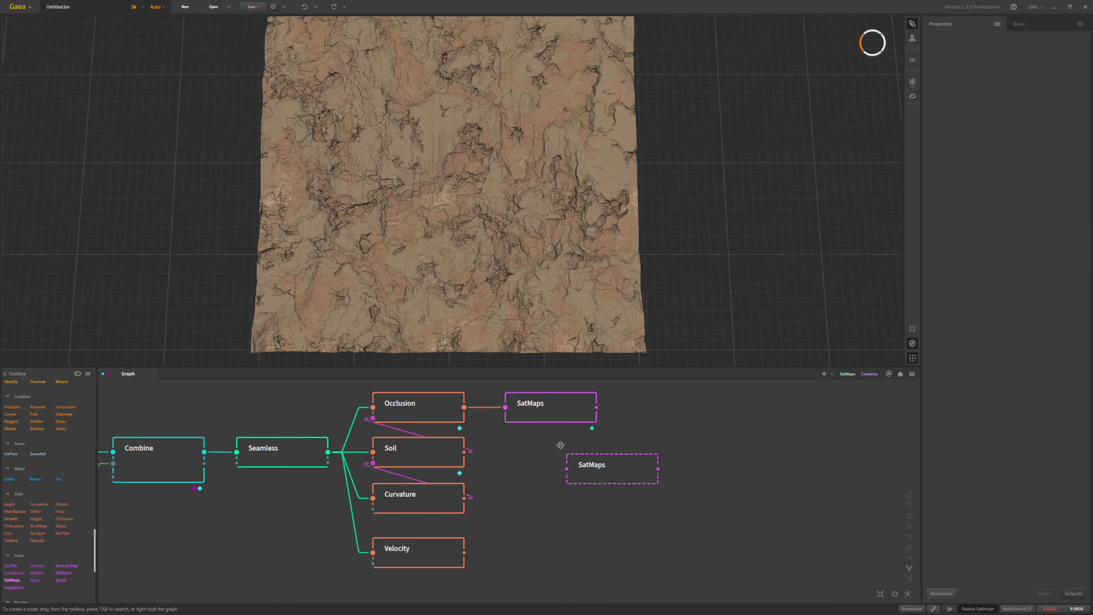
left_click(499, 428)
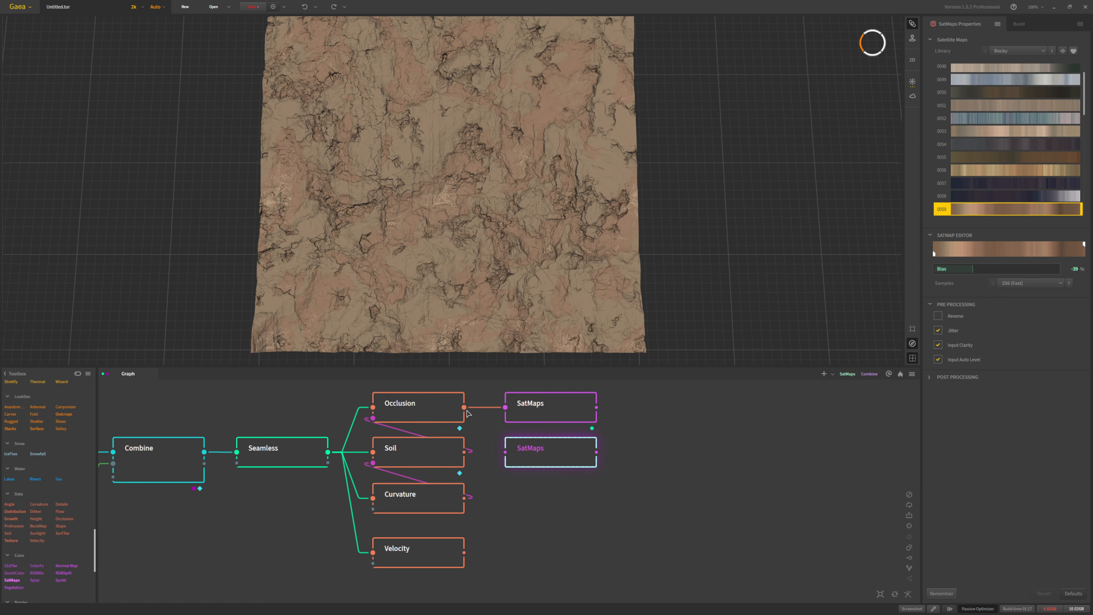
left_click_drag(464, 406, 564, 464)
left_click(567, 460)
Step: Enable HSL post-processing on the duplicated SatMaps node and set its lightness (L) to 0.47
left_click(931, 382)
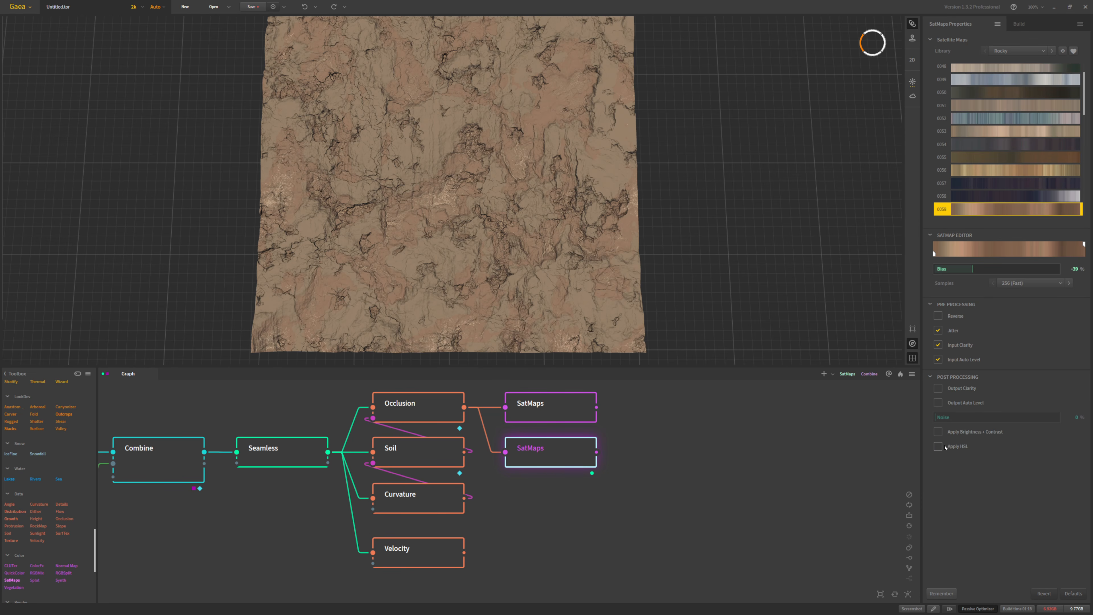
left_click(937, 447)
left_click(951, 489)
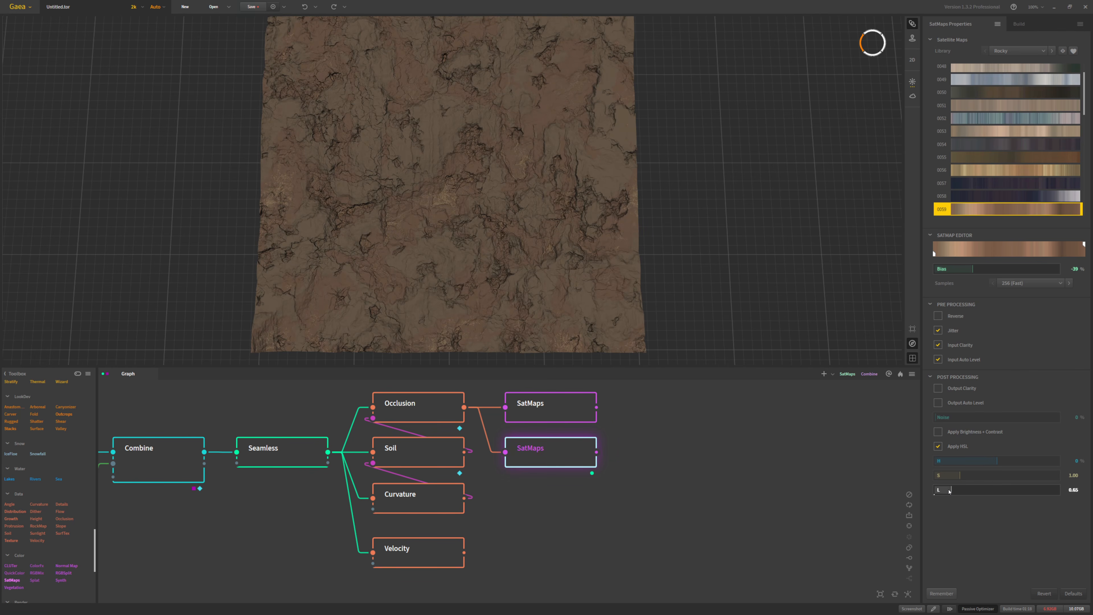
left_click(949, 491)
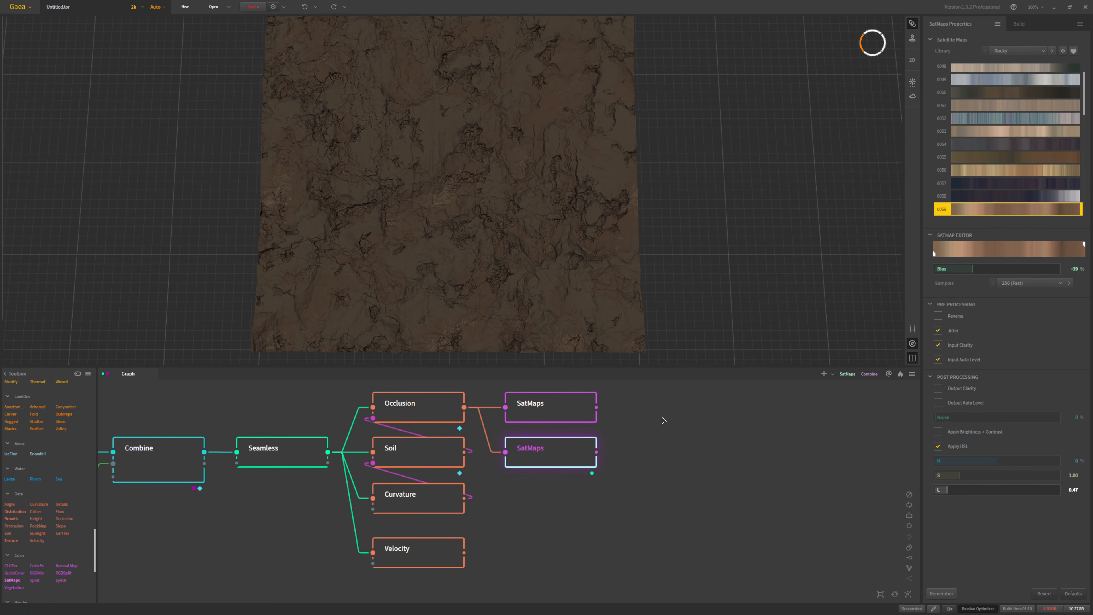
Step: Add a Combine node that takes the original SatMaps and its copy as inputs, with the Velocity output as its mask
scroll(38, 524, "up", 3)
scroll(37, 524, "up", 4)
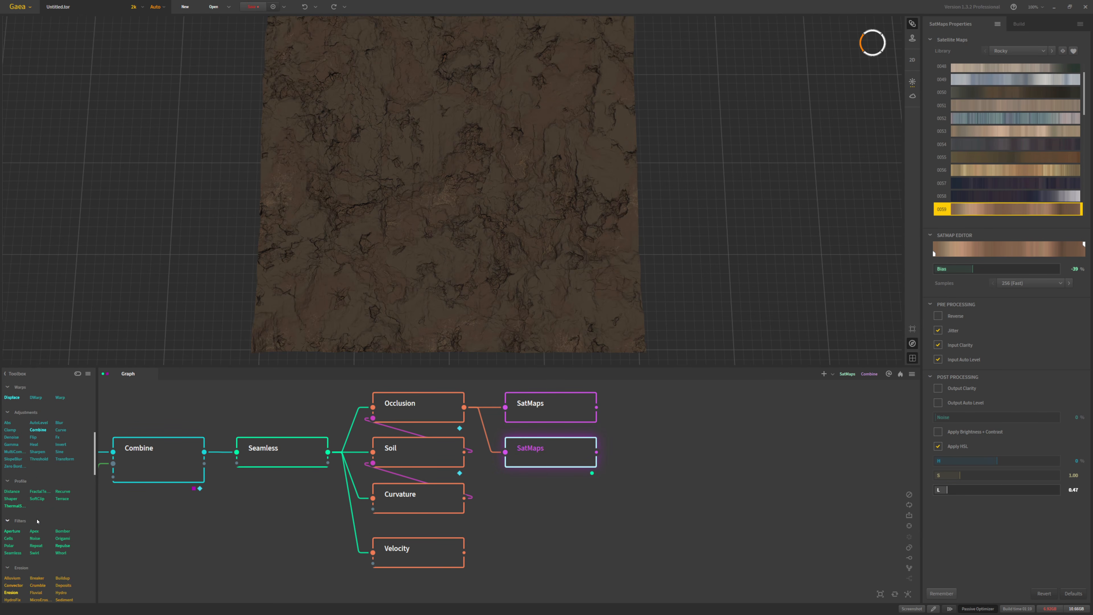
left_click_drag(635, 446, 649, 410)
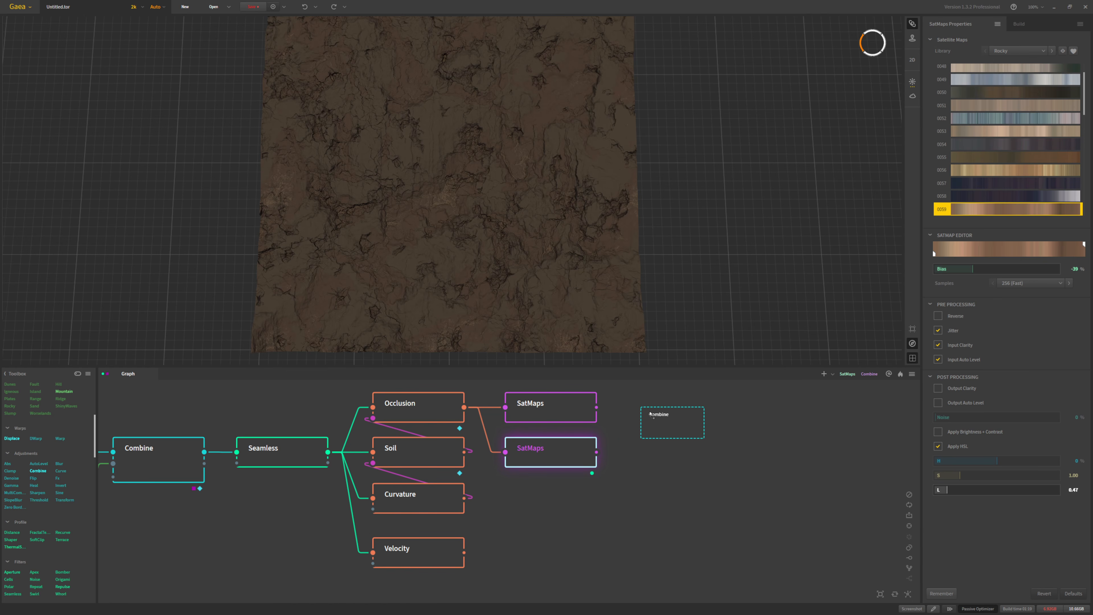
mouse_move(650, 413)
left_mouse_down()
mouse_move(596, 408)
mouse_move(649, 425)
left_mouse_up()
left_click_drag(596, 452, 649, 435)
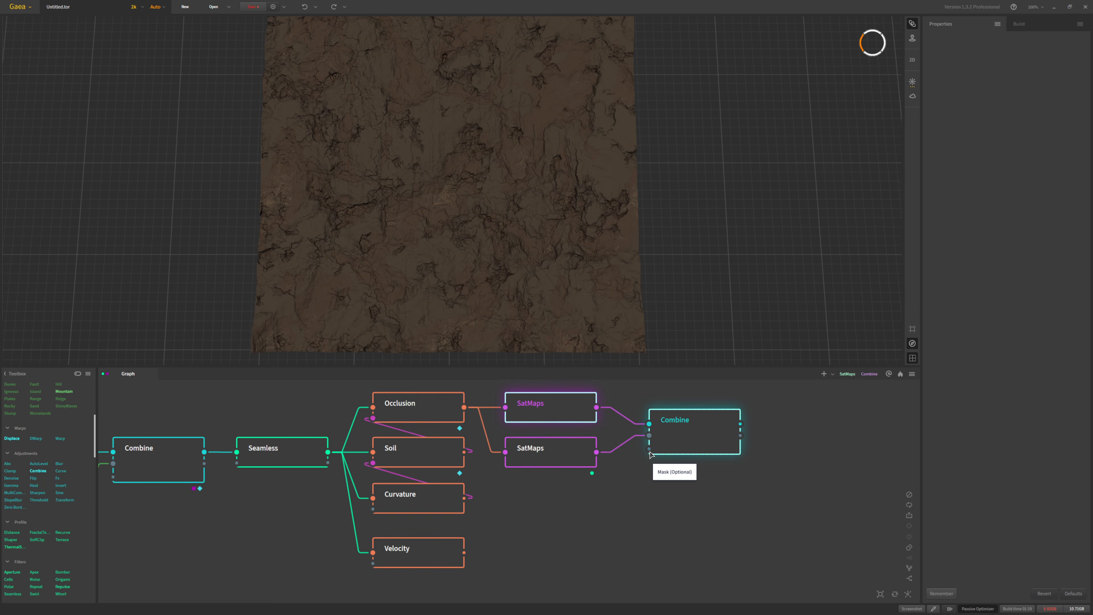
left_click_drag(649, 451, 465, 553)
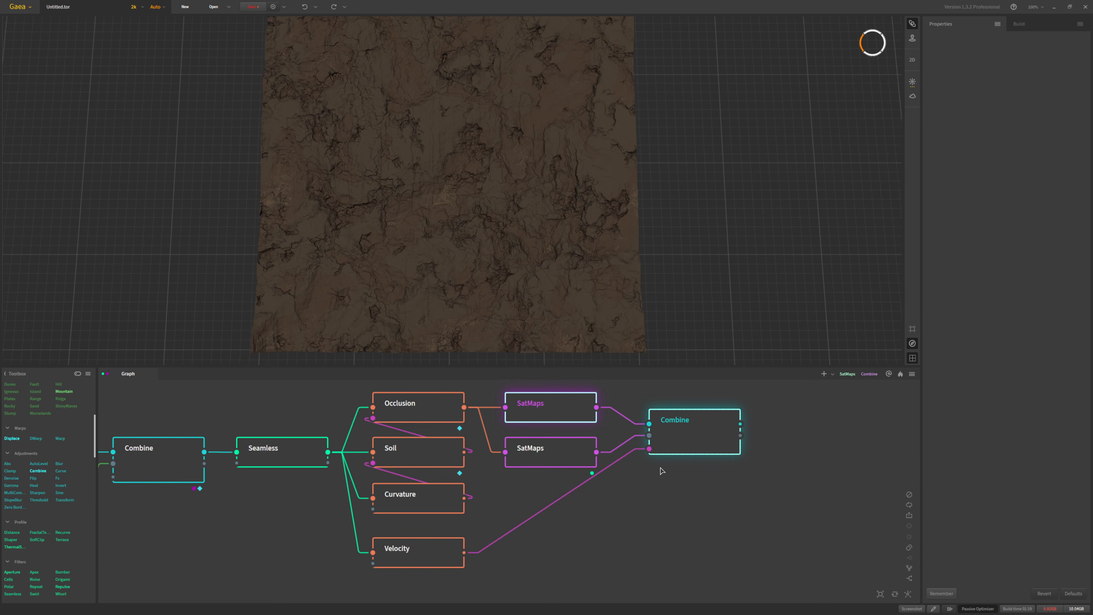
Step: Preview the new Combine node and set its blend Ratio to 95%
left_click(694, 440)
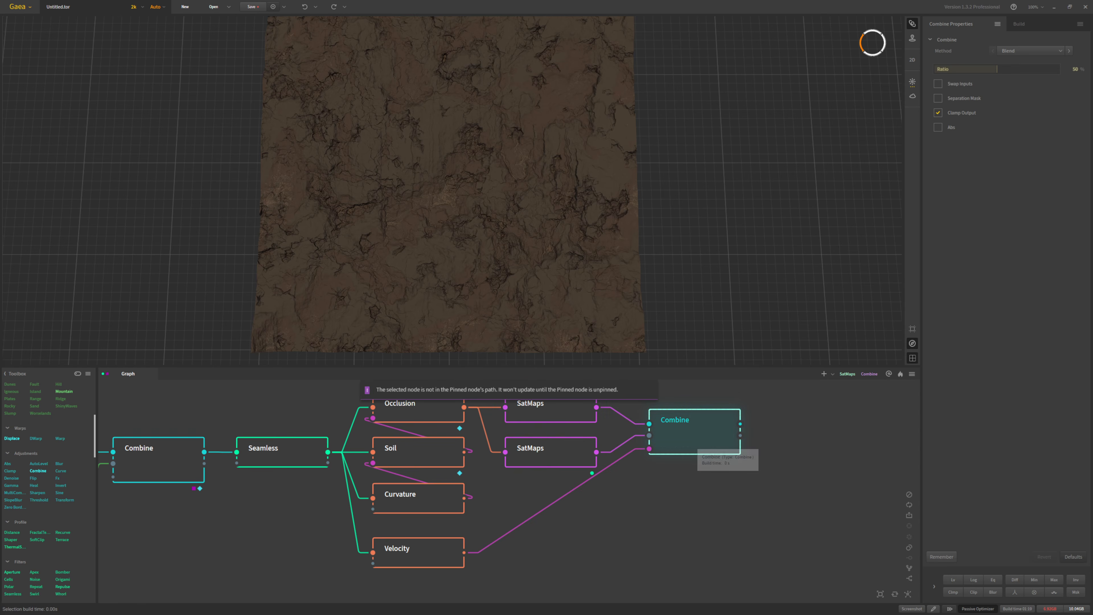
key("f")
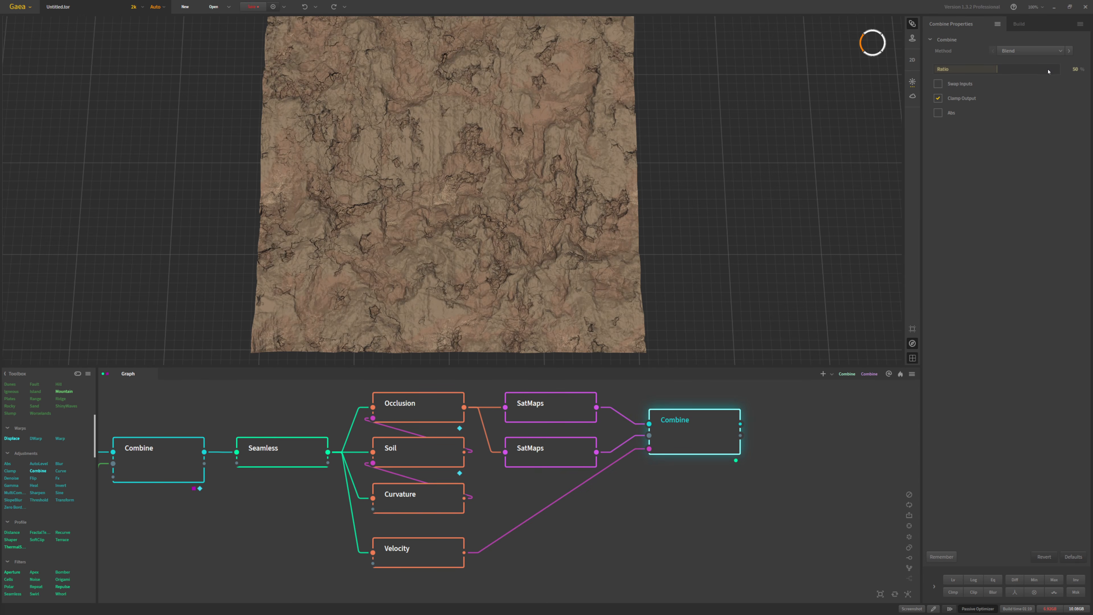
left_click(1050, 69)
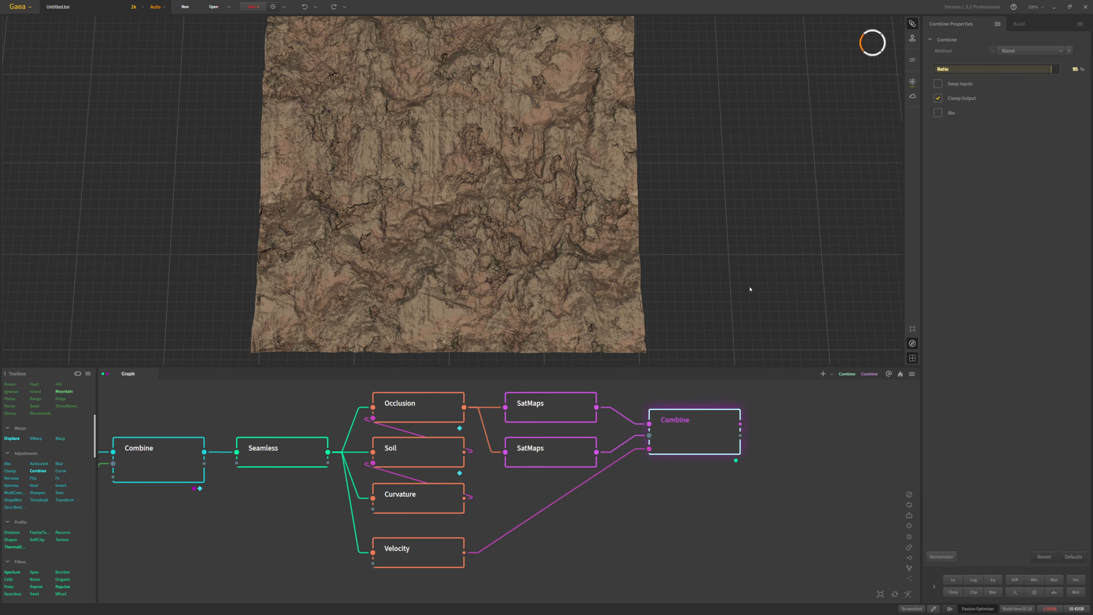
scroll(450, 190, "down", 3)
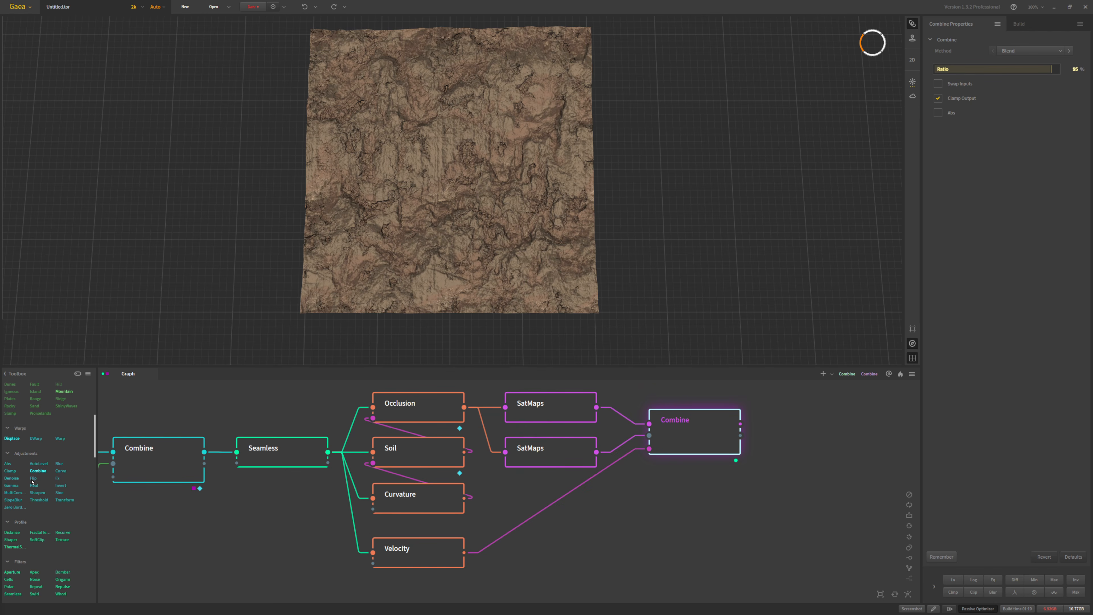
Step: Add an Angle node below Velocity, connect it to the Seamless output, align it with the data nodes and preview it
middle_click_drag(259, 506, 264, 464)
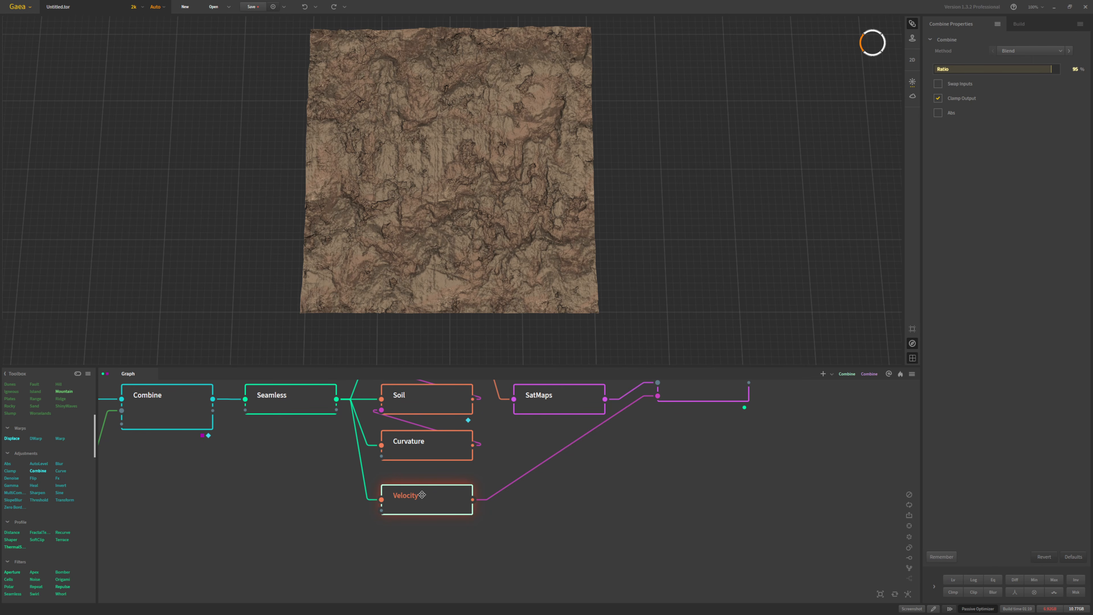
left_click_drag(422, 494, 421, 485)
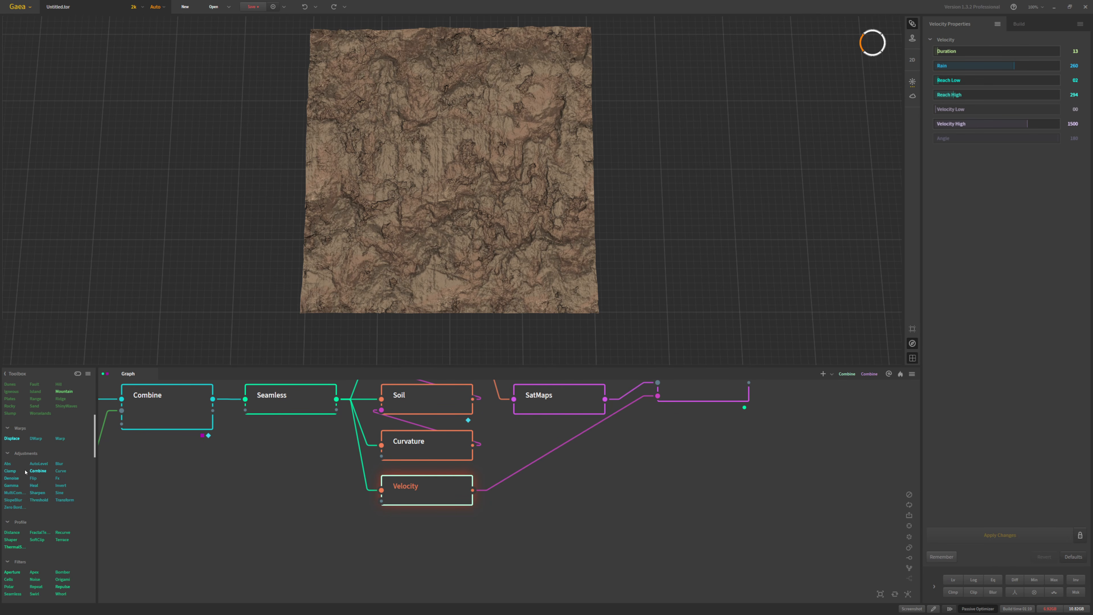
scroll(37, 467, "down", 10)
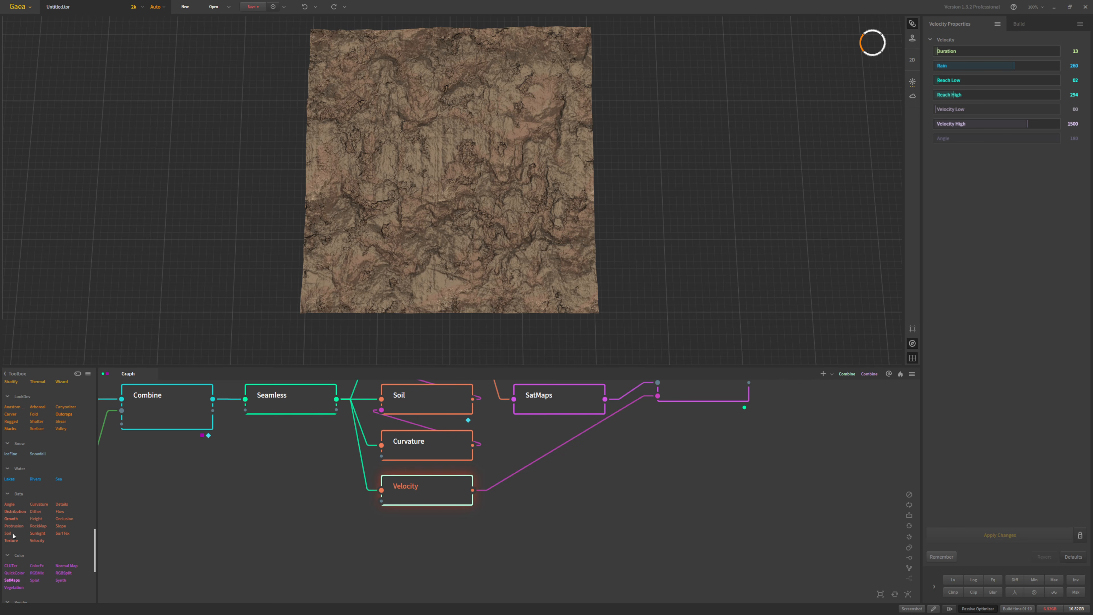
left_click_drag(10, 506, 390, 531)
left_click_drag(326, 418, 334, 400)
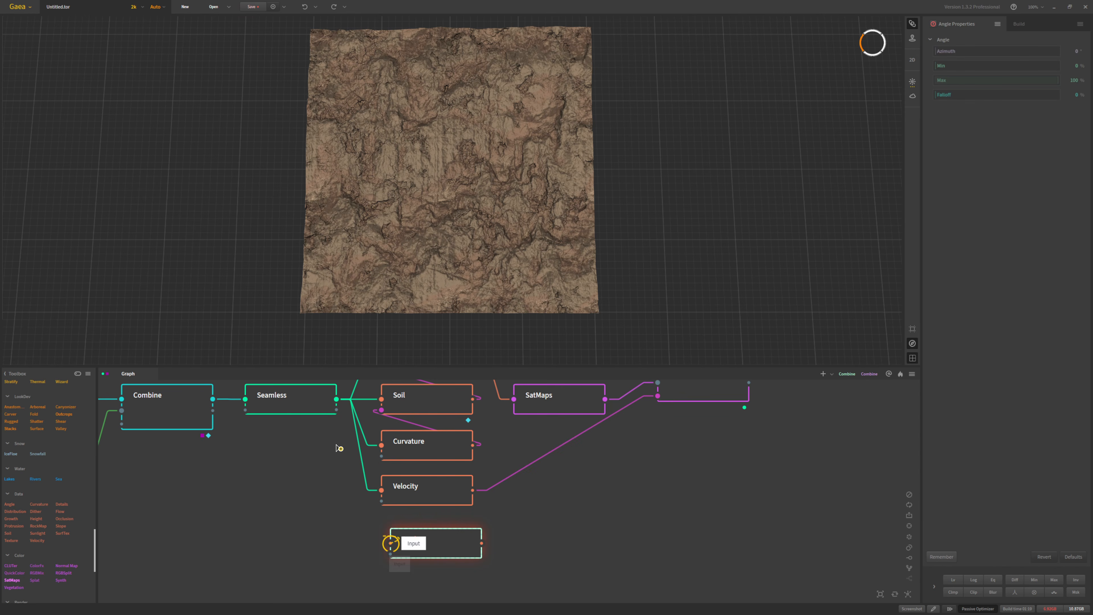
left_click_drag(390, 543, 336, 399)
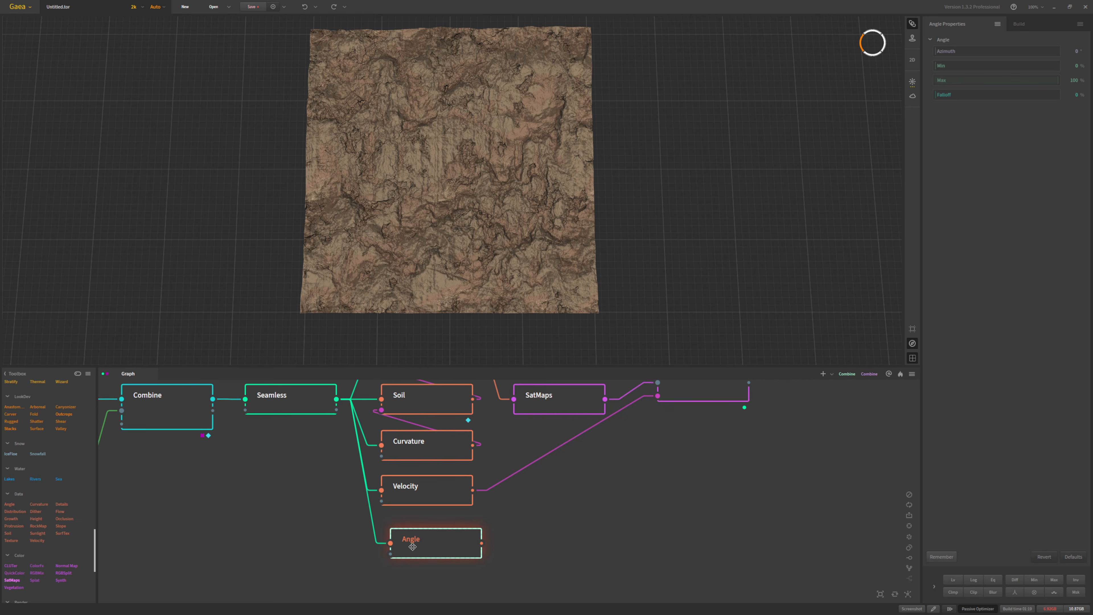
left_click_drag(421, 552, 412, 549)
key("f")
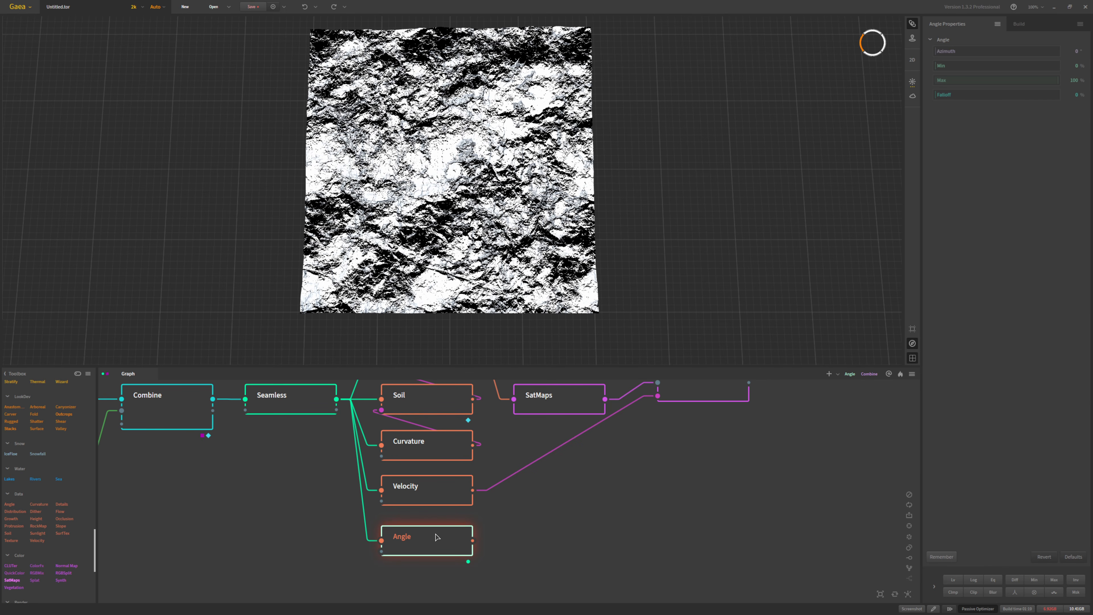
Step: Set the Angle node's Azimuth to 180° and its Max to 50%
left_click(1077, 50)
key("BackSpace")
type("180")
key("Return")
left_click(1070, 80)
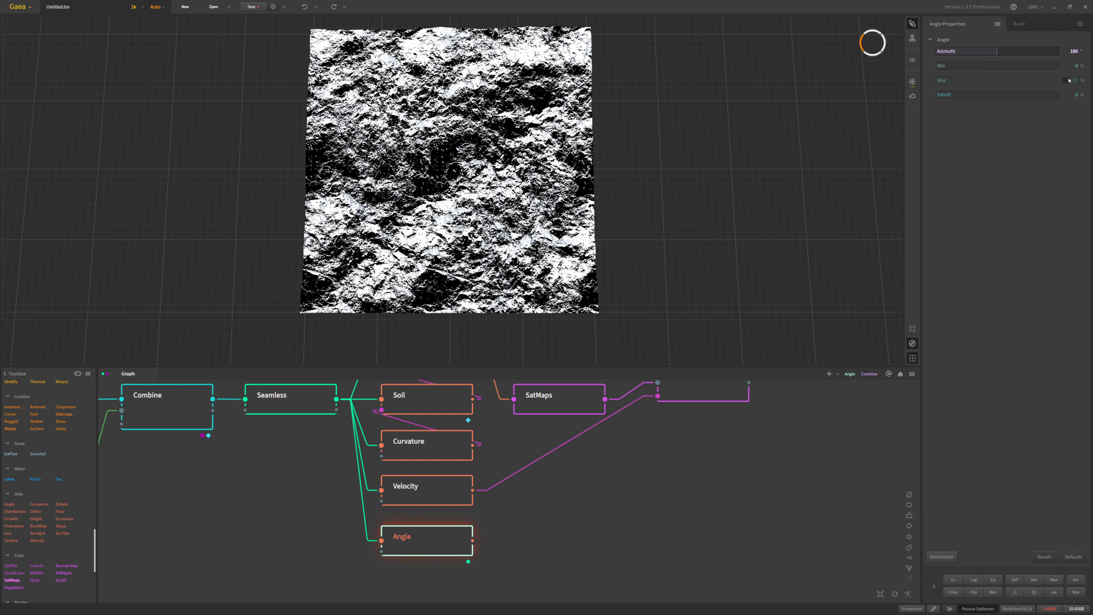
type("50")
key("Return")
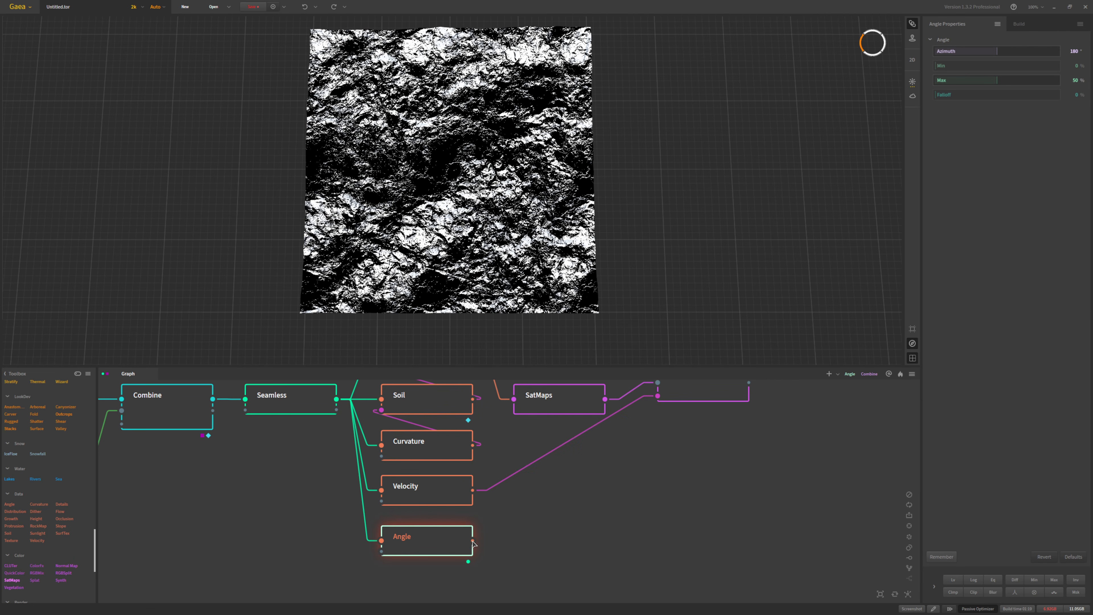
Step: Connect the Angle output to the Velocity node's mask input, and inspect the masked Velocity and the combined colour
left_click_drag(472, 540, 382, 501)
left_click(440, 494)
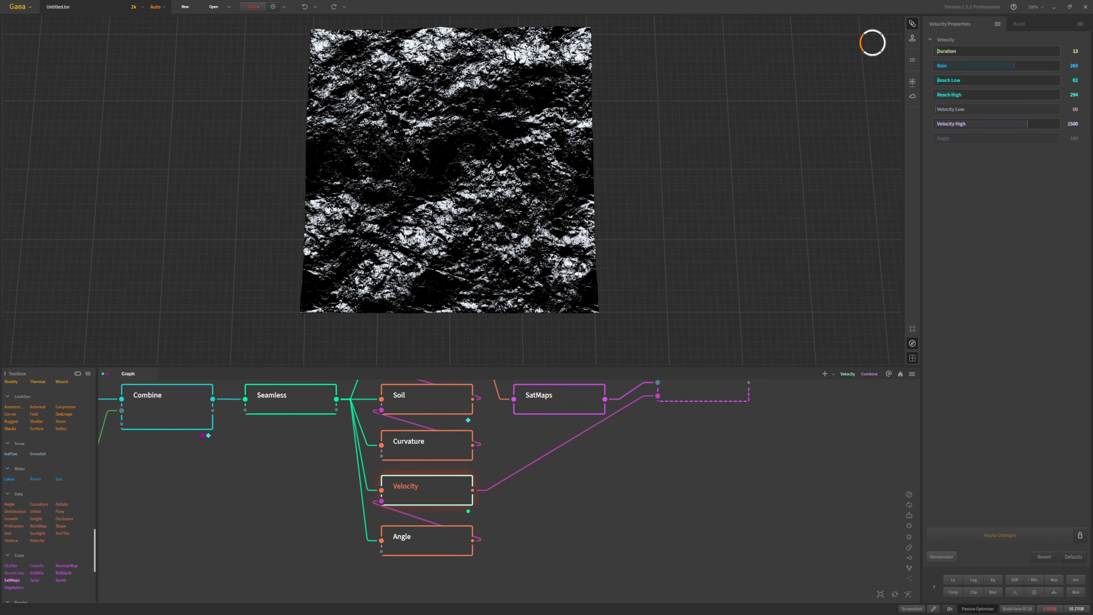
scroll(471, 242, "up", 5)
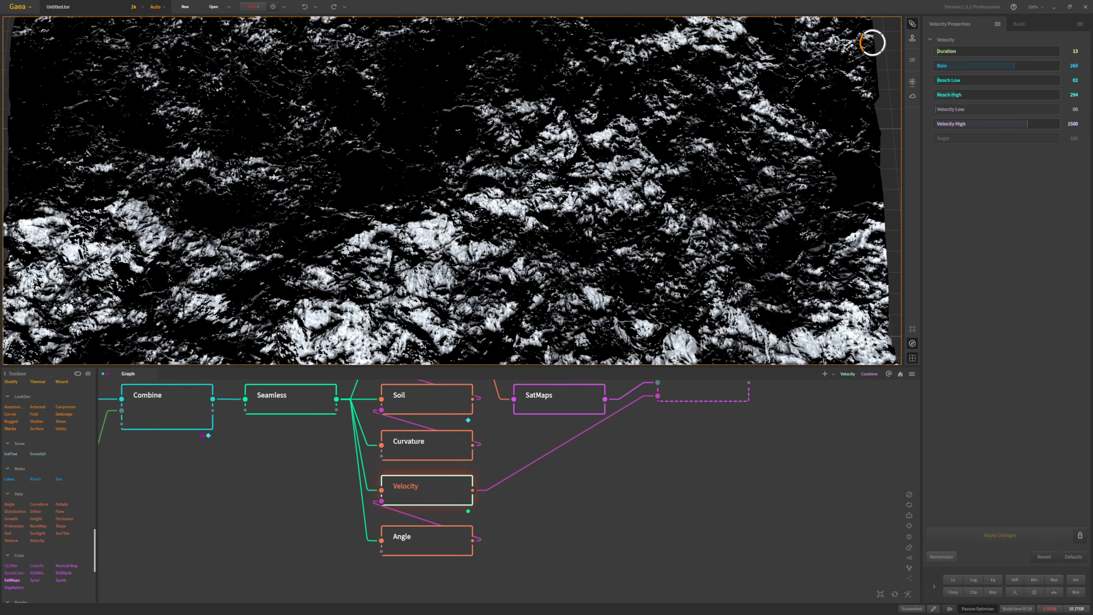
scroll(557, 192, "down", 6)
middle_click_drag(687, 425, 673, 476)
left_click(690, 427)
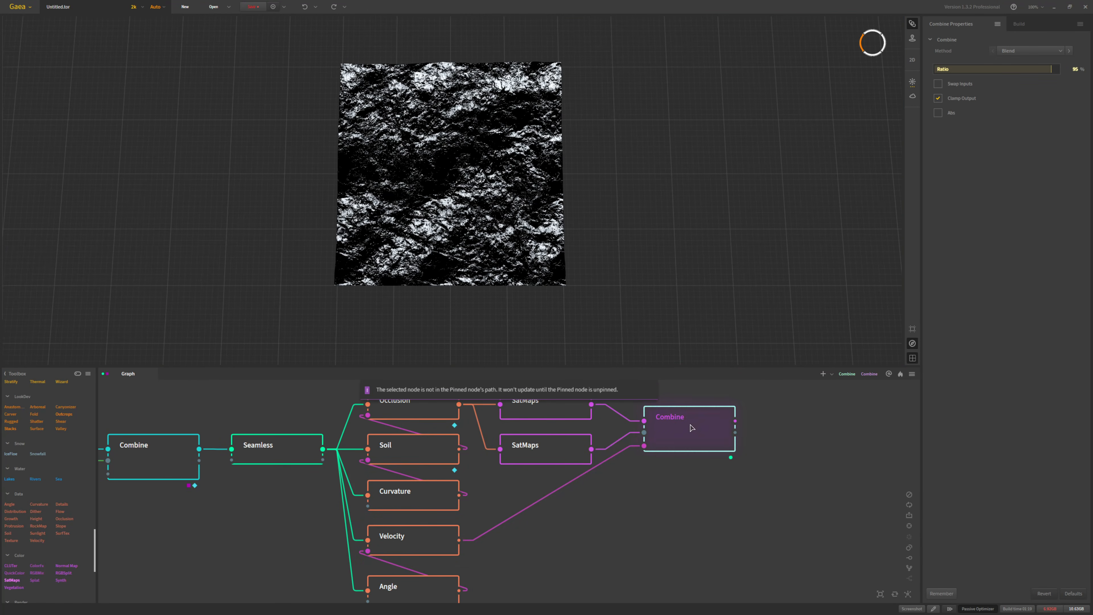
scroll(479, 164, "up", 3)
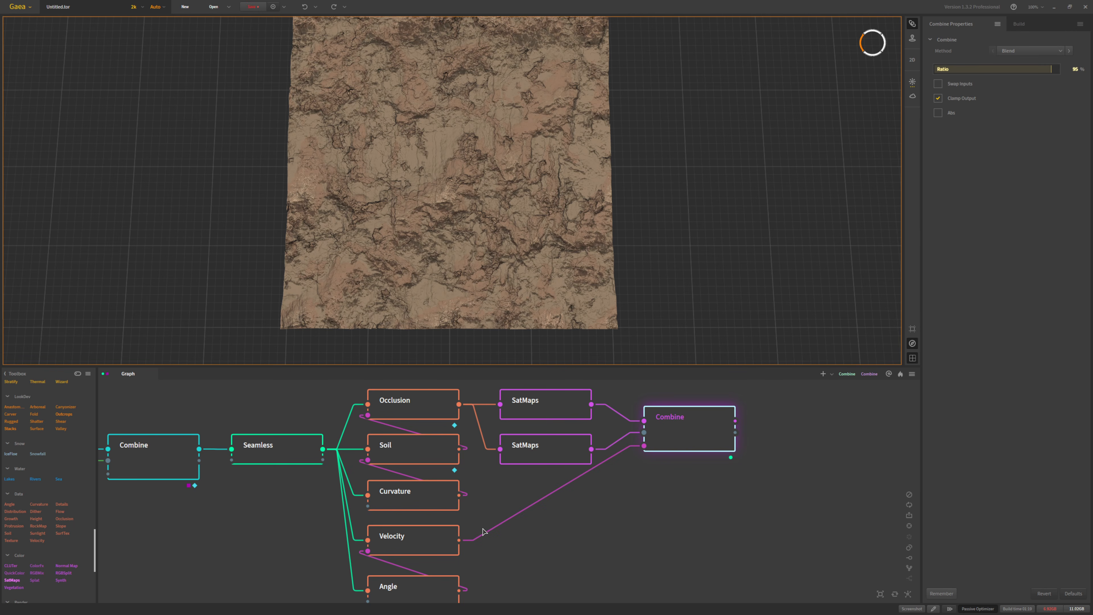
Step: Move the colour Combine node lower, add a second Combine node beyond it, and connect the first one's output to its input
middle_click_drag(482, 561, 481, 552)
scroll(467, 545, "down", 1)
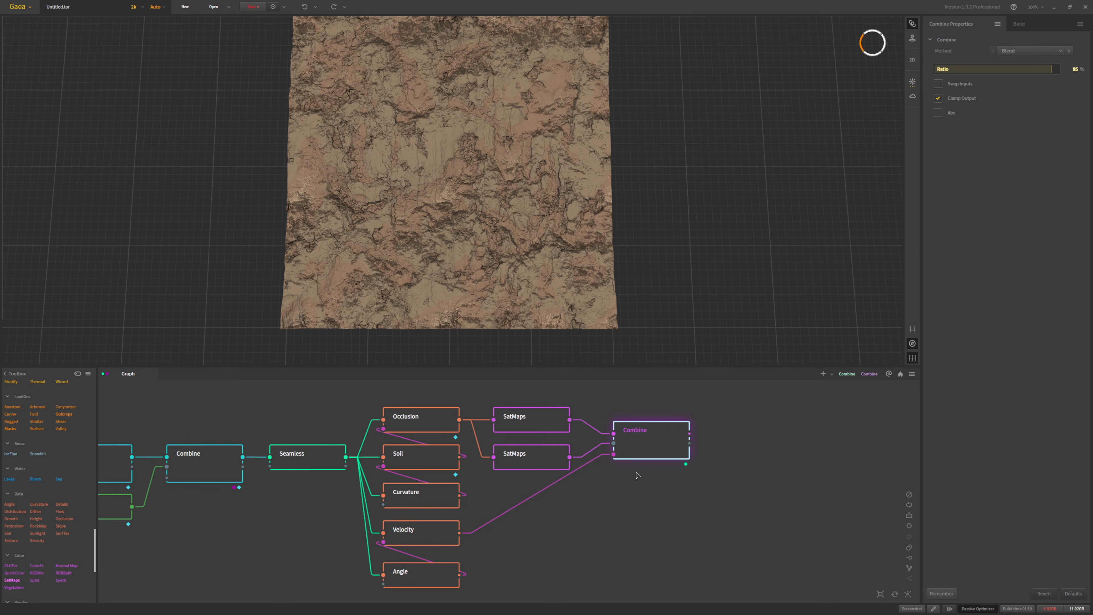
left_click_drag(664, 433, 657, 512)
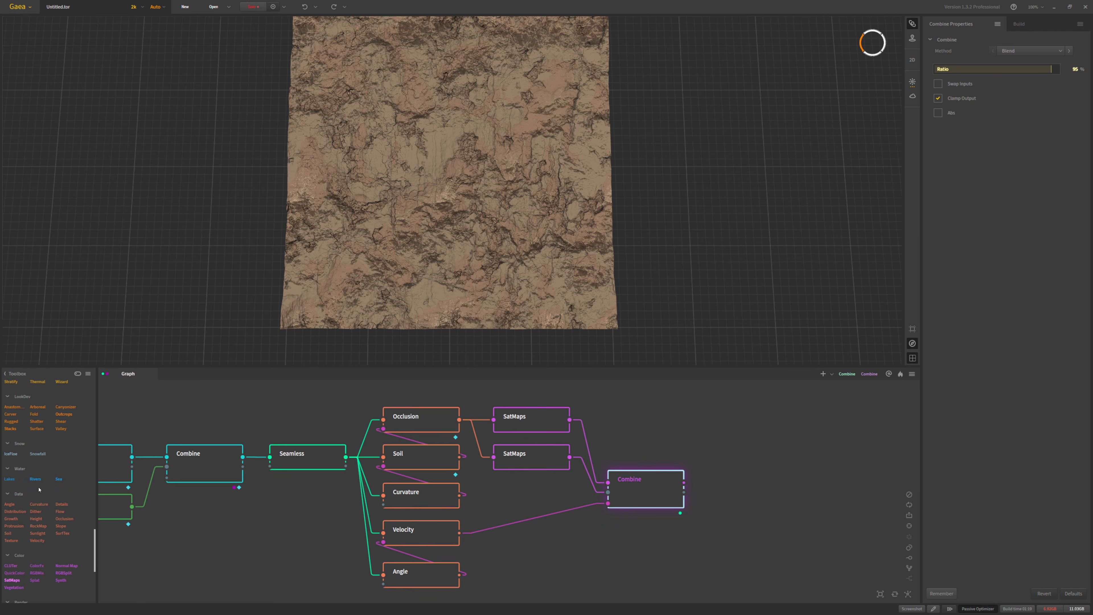
scroll(41, 571, "up", 6)
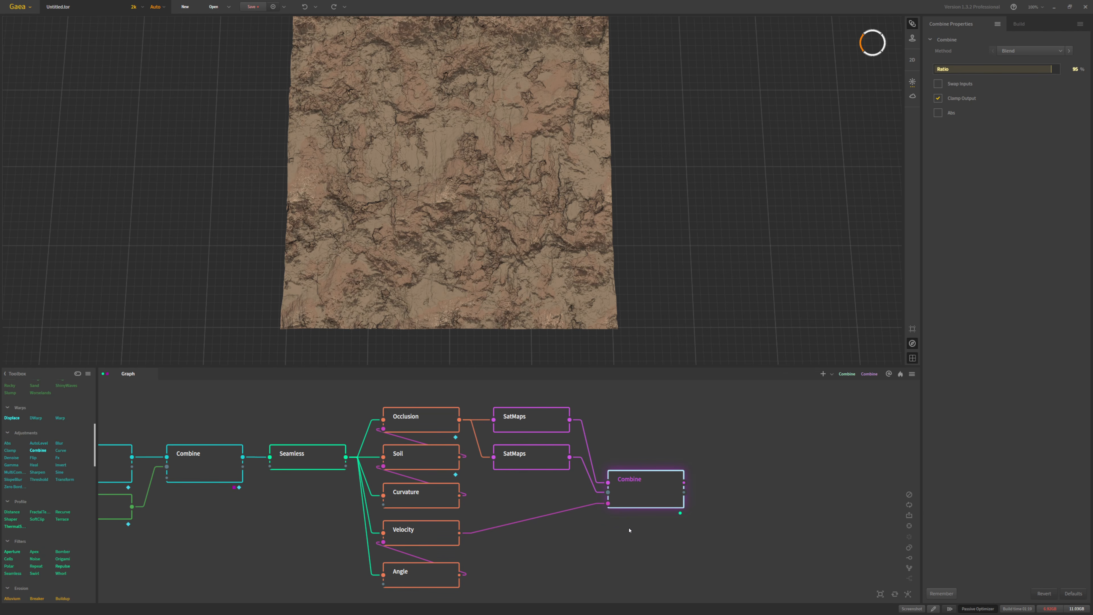
left_click_drag(724, 535, 723, 533)
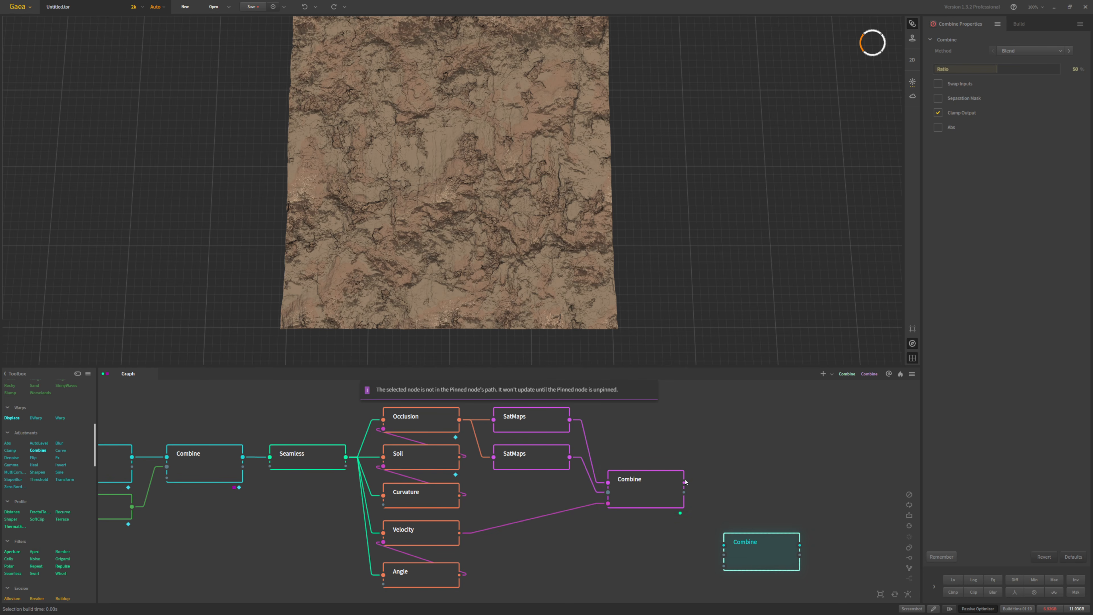
left_click_drag(685, 485, 724, 543)
key("ctrl+z")
left_click_drag(686, 485, 725, 547)
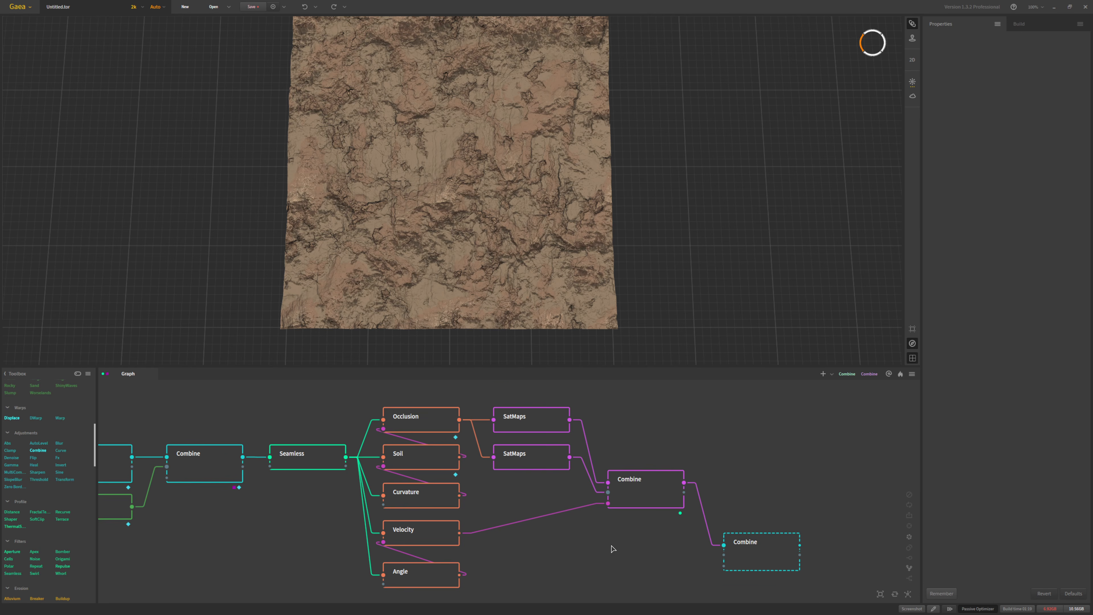
Step: Preview the Velocity and Angle masks, and move the Angle node lower to open a gap beneath Velocity
middle_click_drag(610, 552, 605, 505)
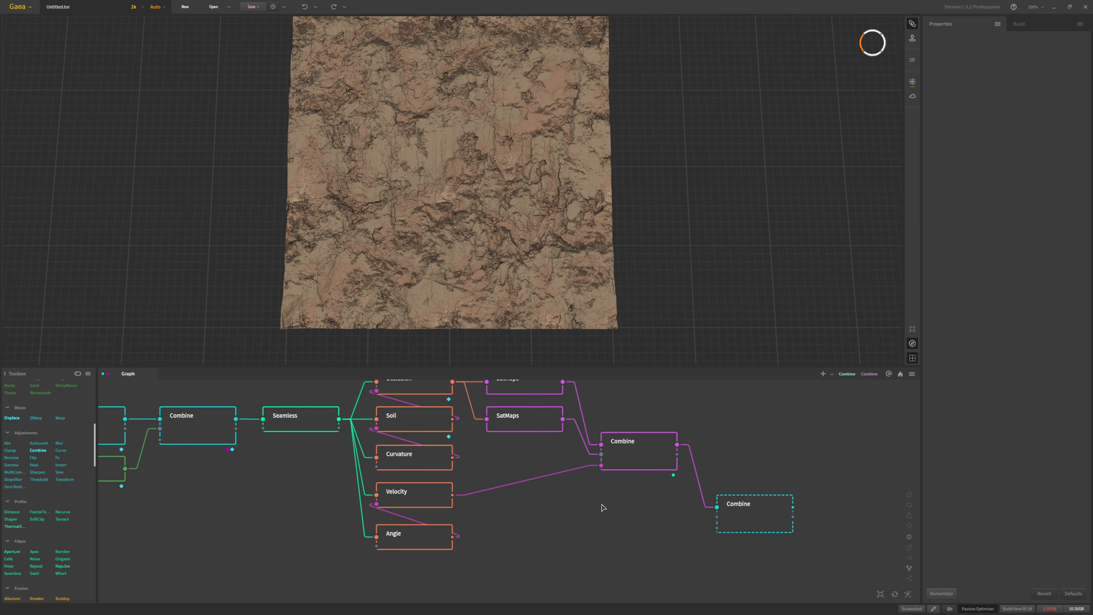
left_click(409, 500)
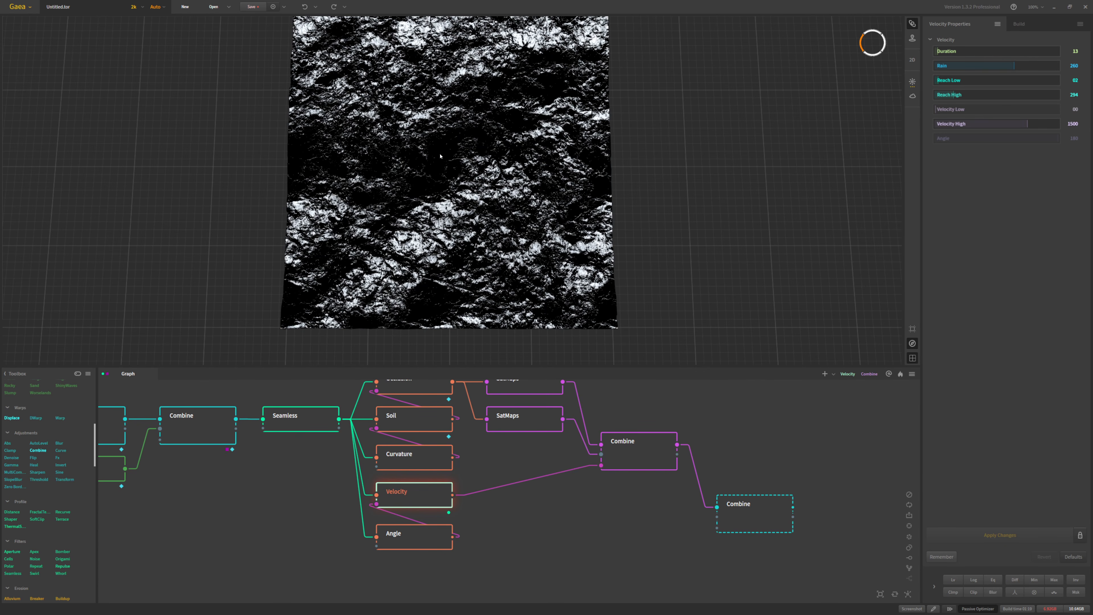
left_click(427, 540)
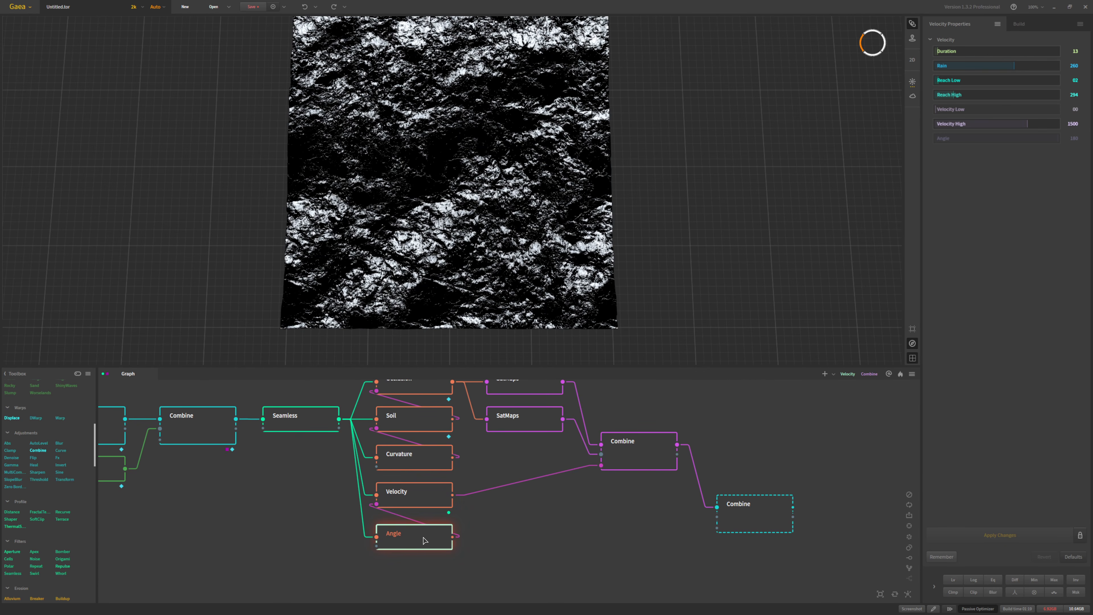
left_click(416, 498)
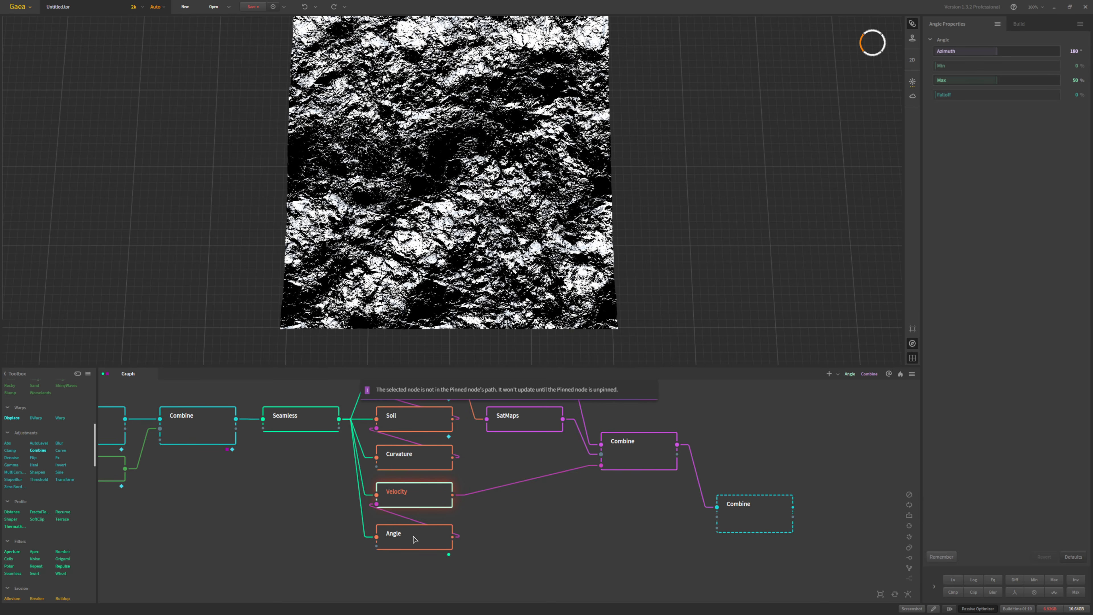
left_click(406, 560)
left_click_drag(406, 562, 407, 573)
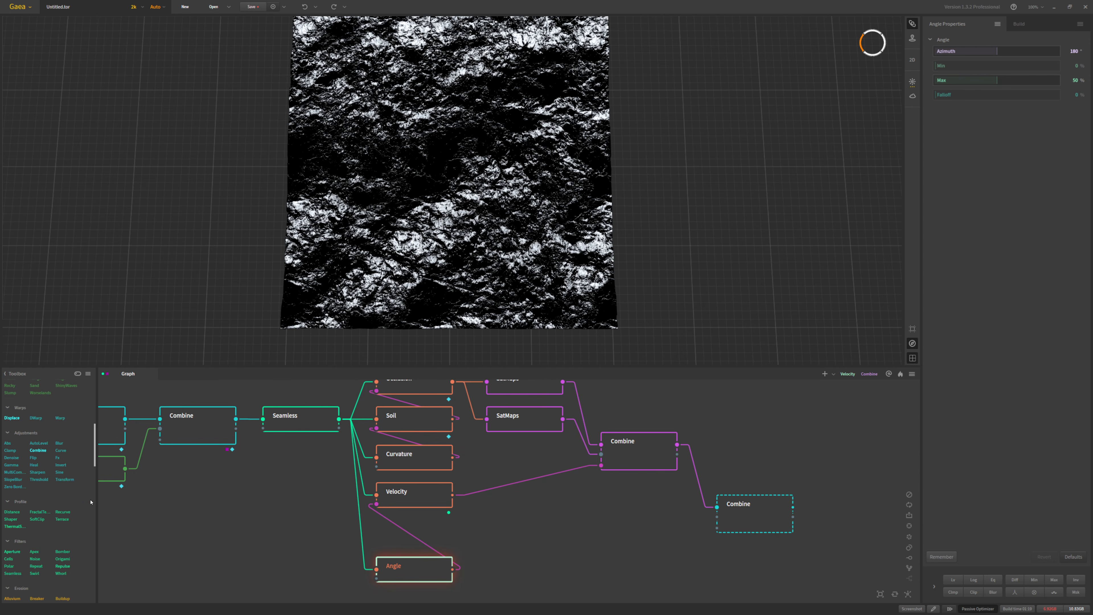
Step: Add a RockMap data node to the graph, connect the Seamless output to its input and preview it
scroll(68, 523, "up", 2)
scroll(68, 523, "down", 9)
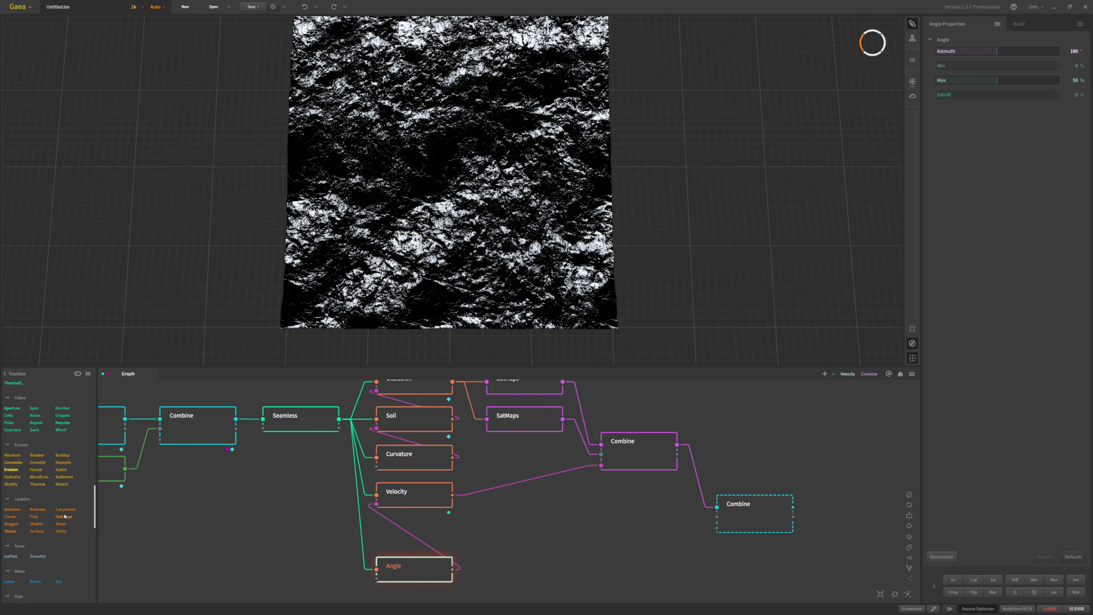
scroll(43, 482, "down", 5)
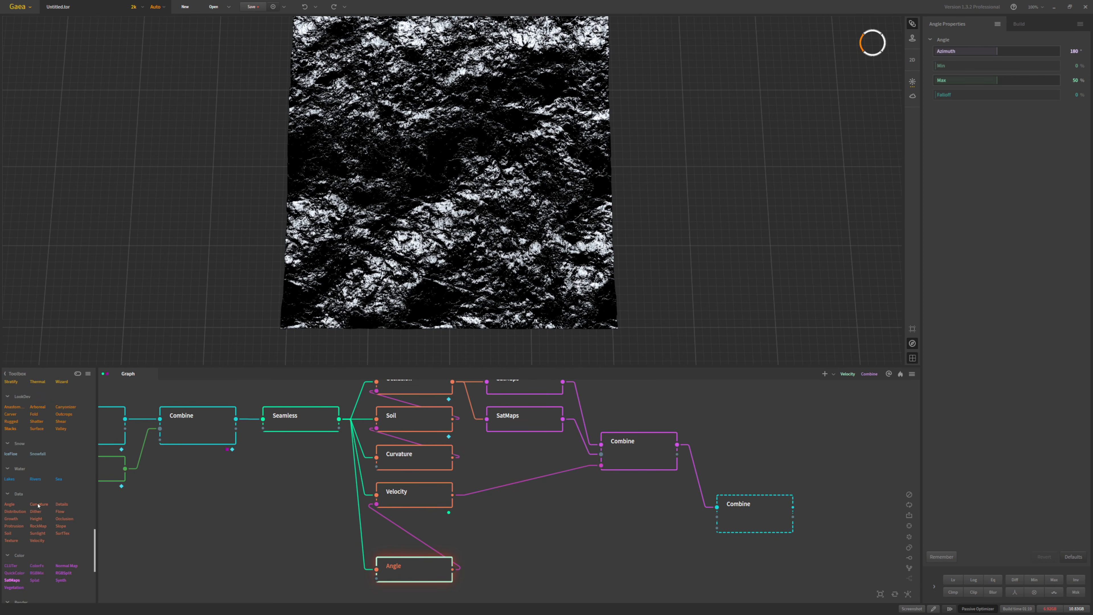
scroll(38, 506, "down", 2)
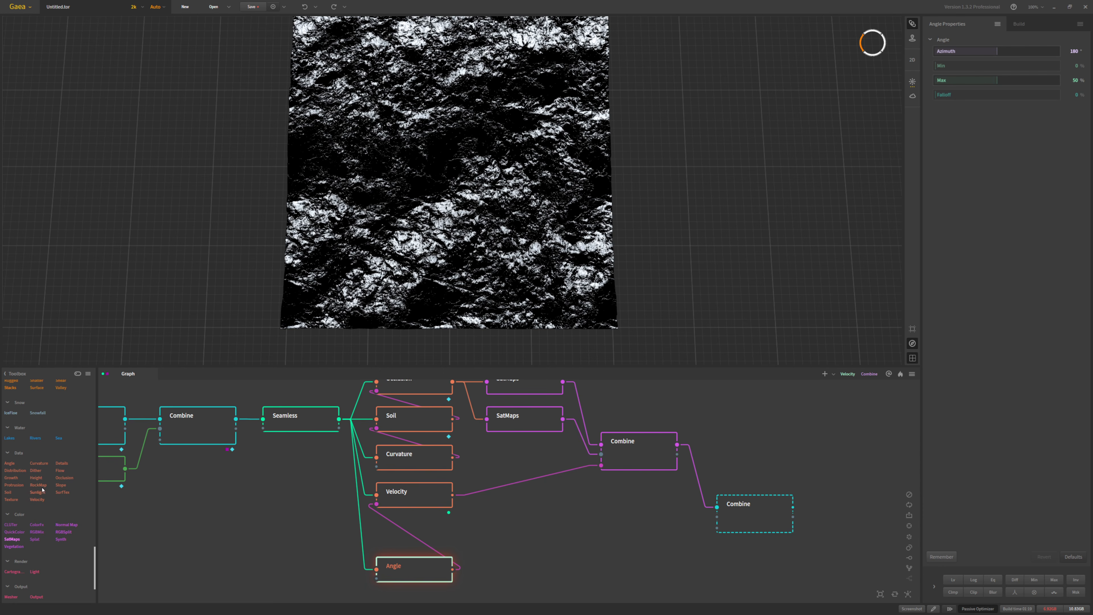
left_click_drag(506, 526, 501, 543)
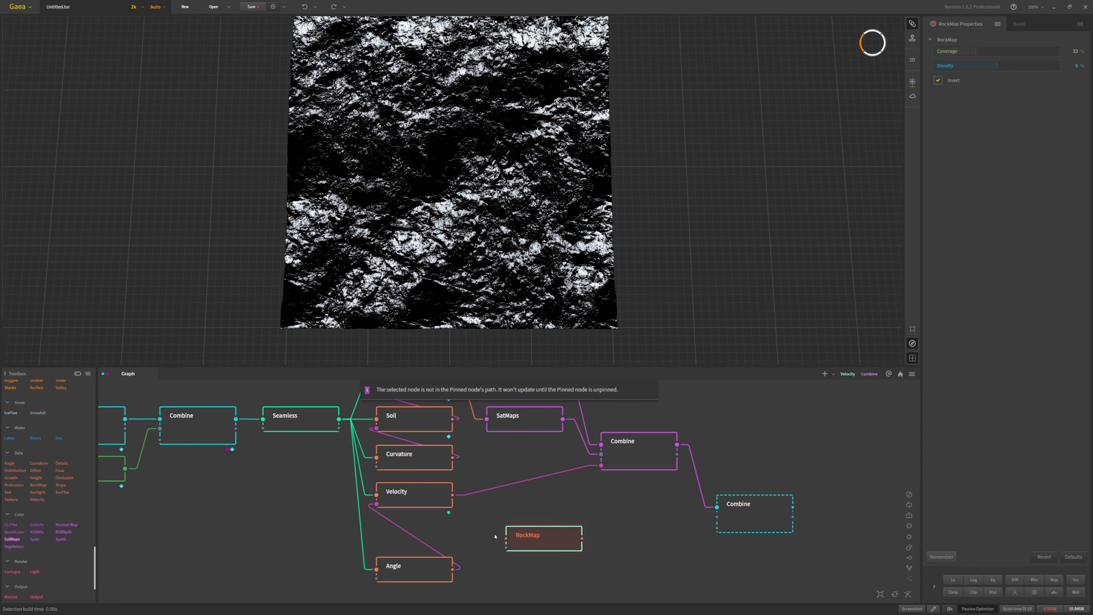
left_click_drag(339, 419, 454, 515)
left_click(445, 517)
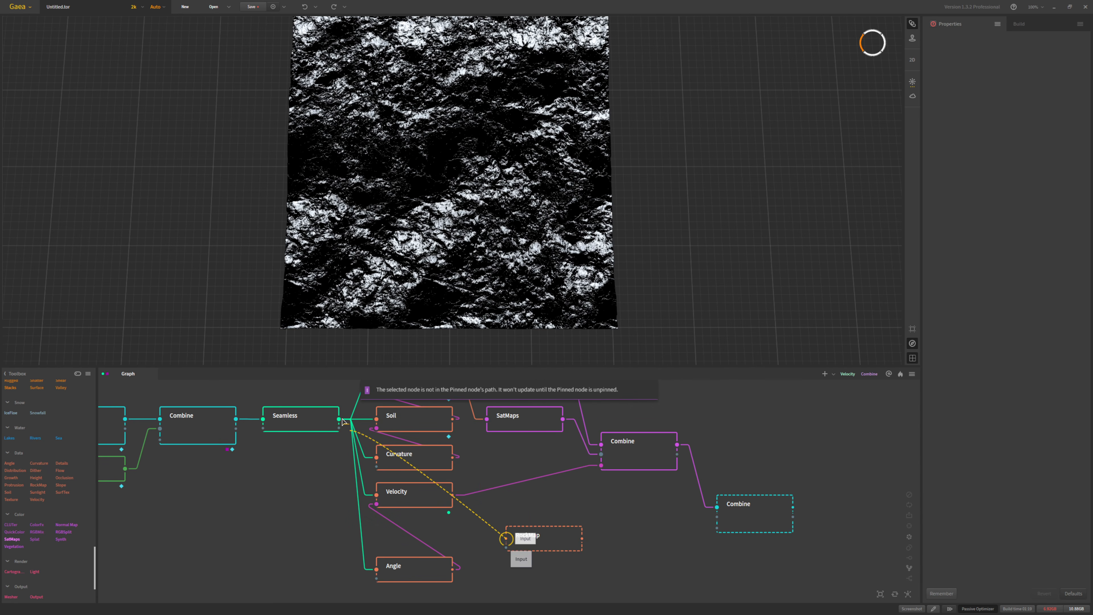
left_click_drag(338, 418, 514, 536)
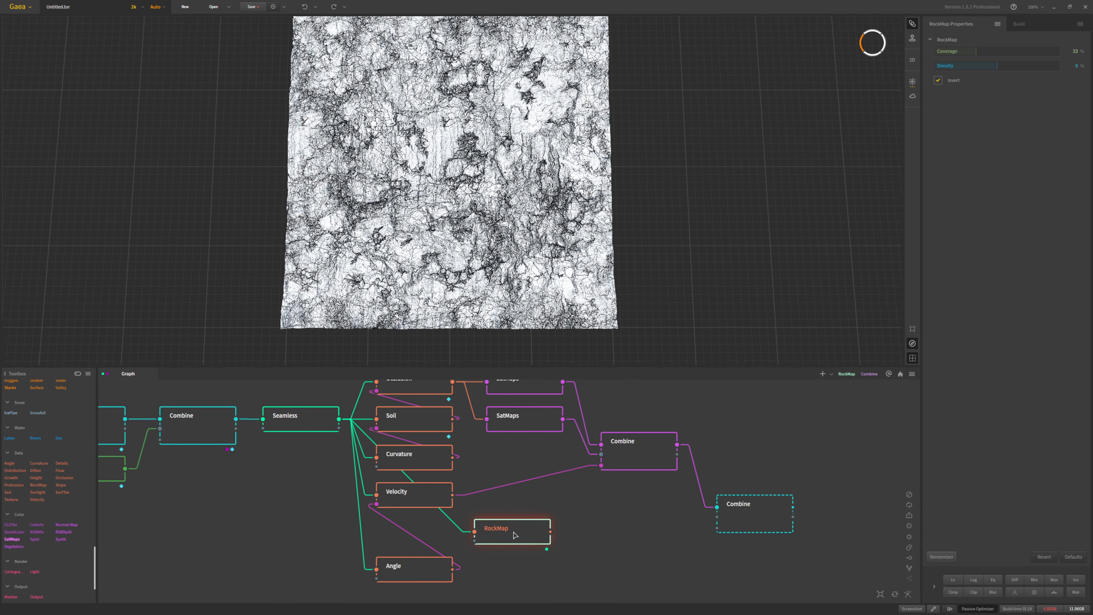
Step: Set the RockMap's Coverage to 96% and its Density to -15%, and inspect the crack pattern up close
scroll(467, 215, "up", 5)
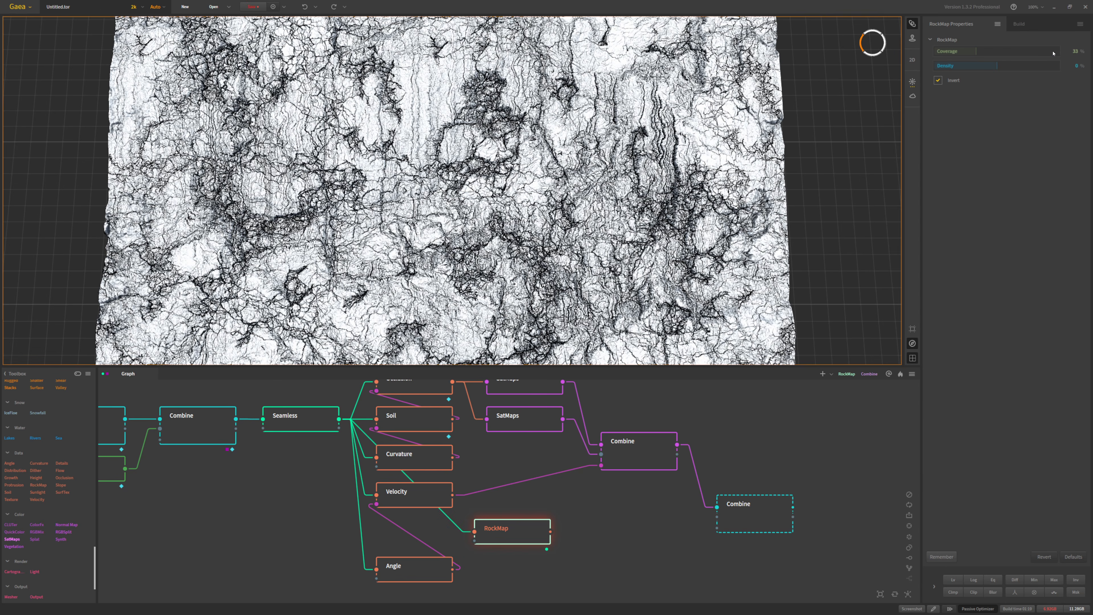
left_click(1053, 51)
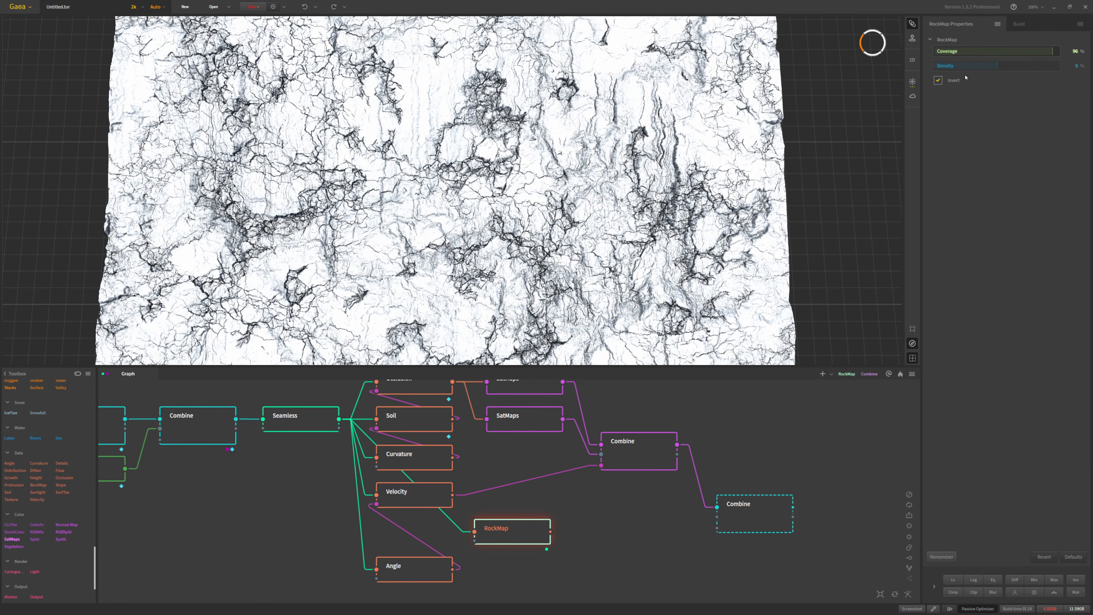
left_click(964, 70)
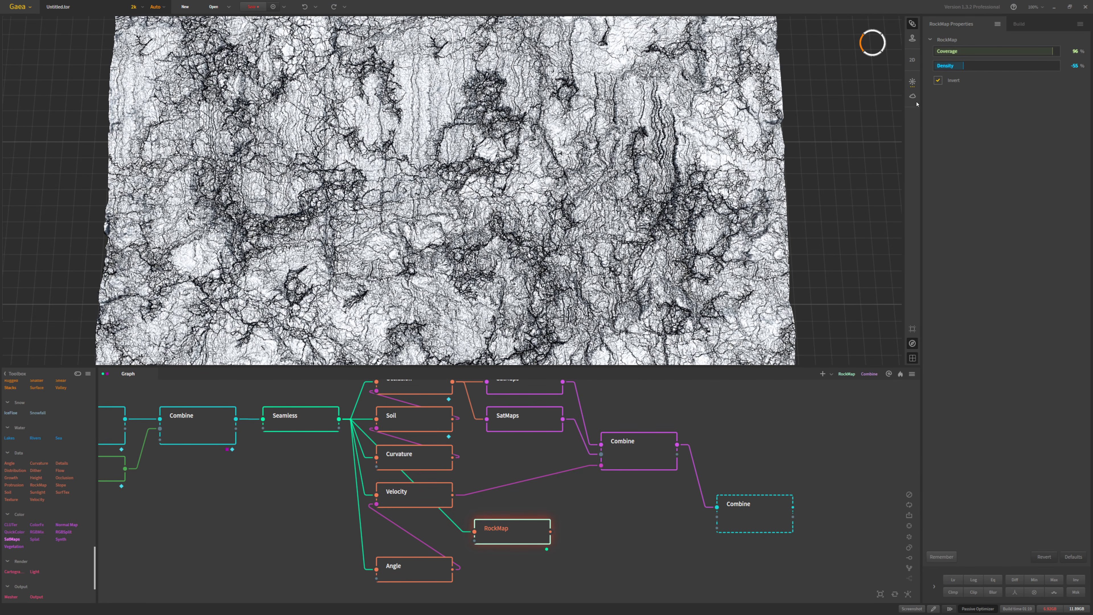
left_click(978, 66)
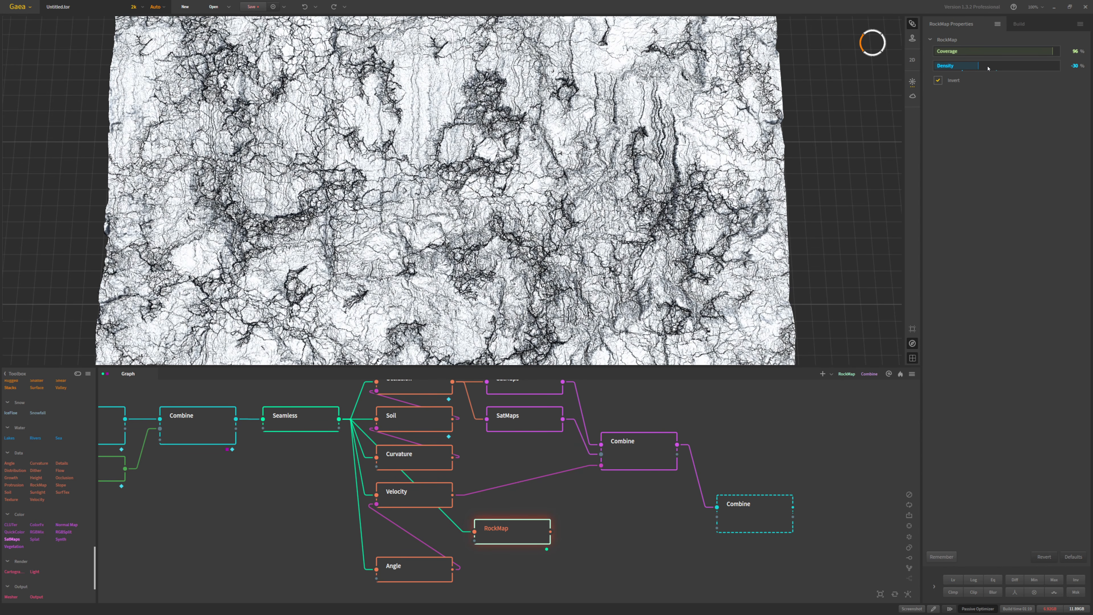
left_click(988, 67)
scroll(273, 184, "down", 3)
scroll(274, 184, "up", 7)
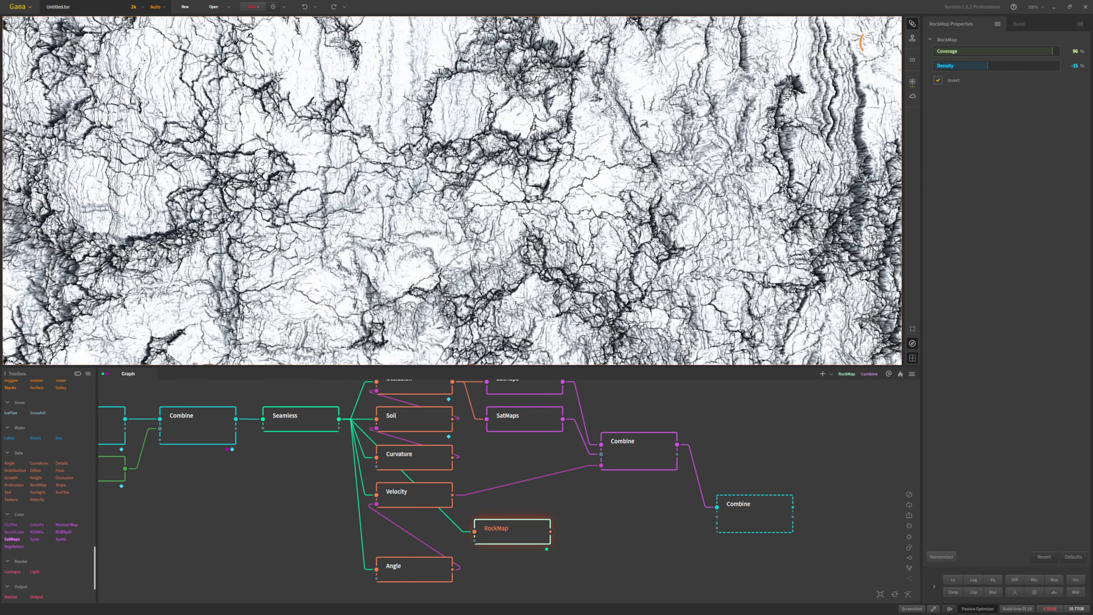
scroll(527, 115, "down", 4)
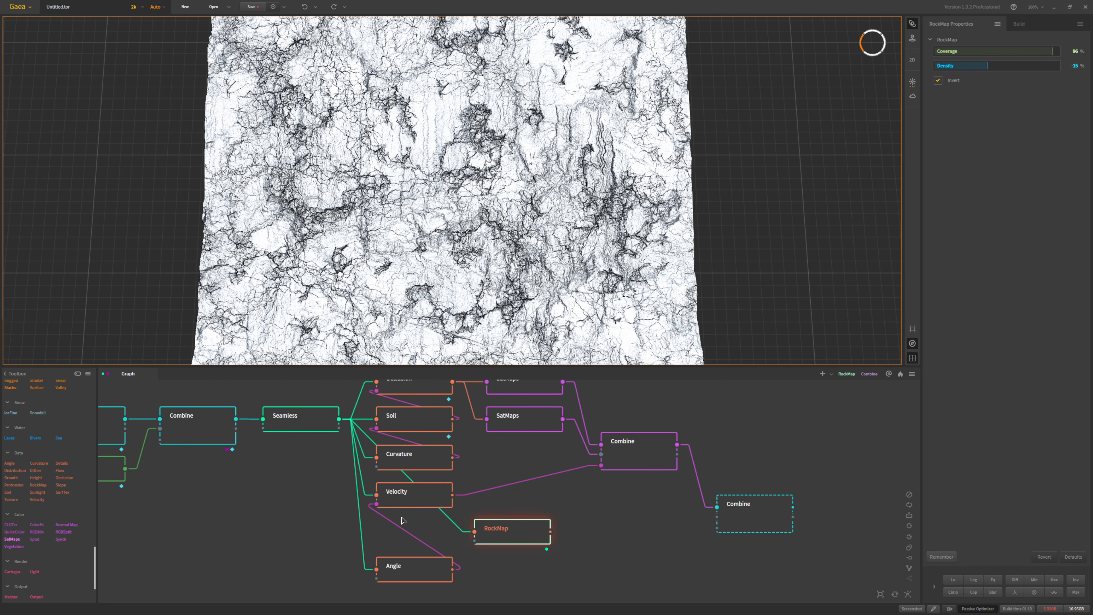
Step: Place RockMap between Velocity and Angle, reroute the Angle output from Velocity's mask to RockMap's mask input, and inspect the masked RockMap
left_click(396, 541)
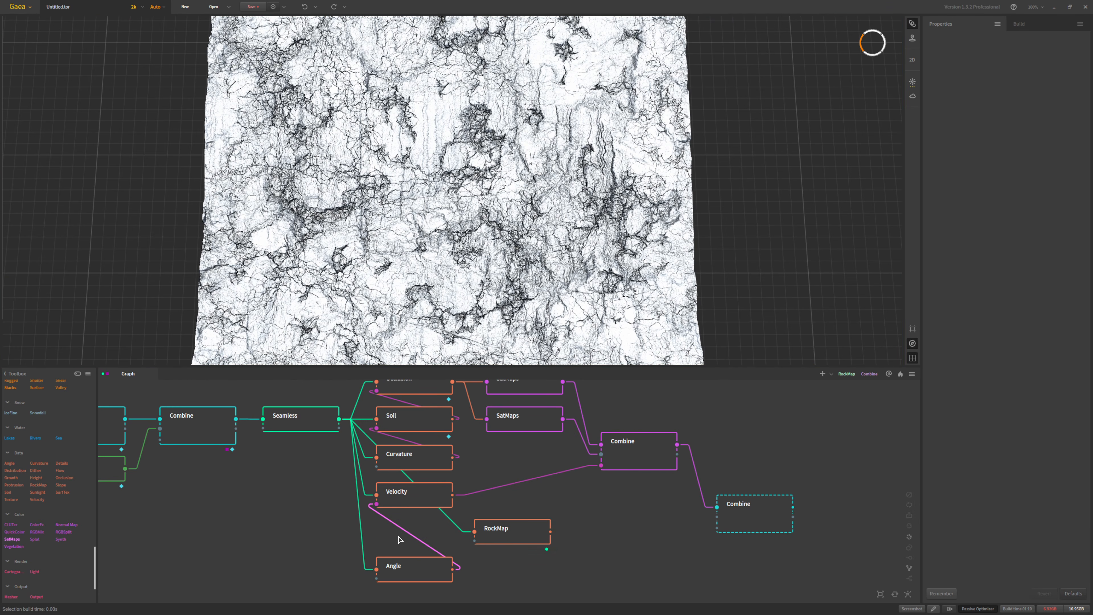
left_click_drag(491, 542, 406, 530)
left_click_drag(452, 570, 377, 542)
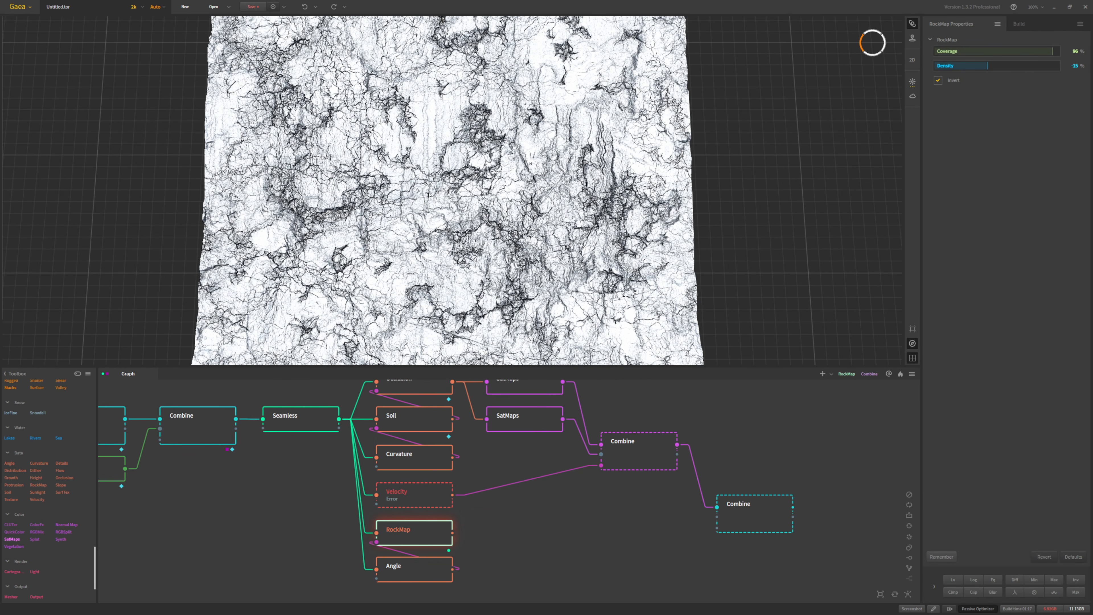
key("f")
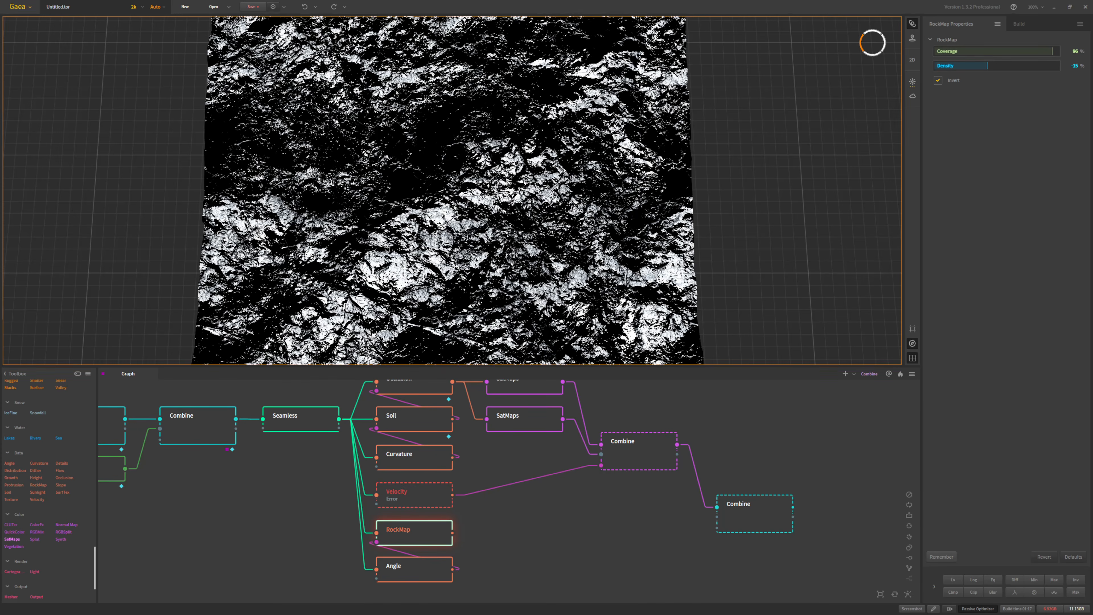
scroll(434, 293, "up", 4)
scroll(496, 260, "down", 4)
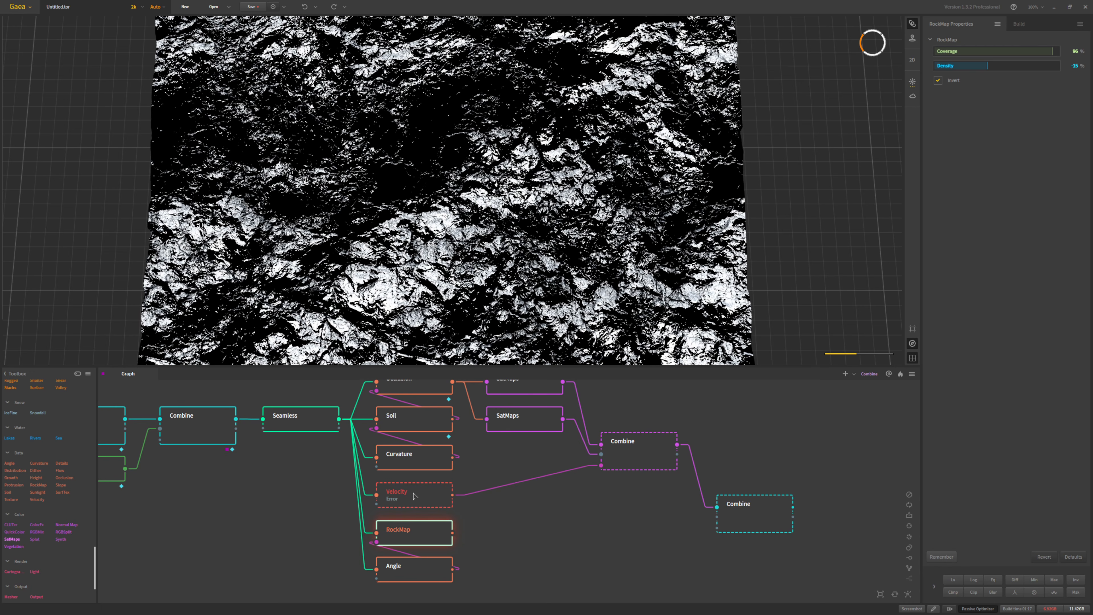
Step: Preview the Velocity node without its Angle mask and the first colour Combine node it drives
left_click(413, 496)
key("f")
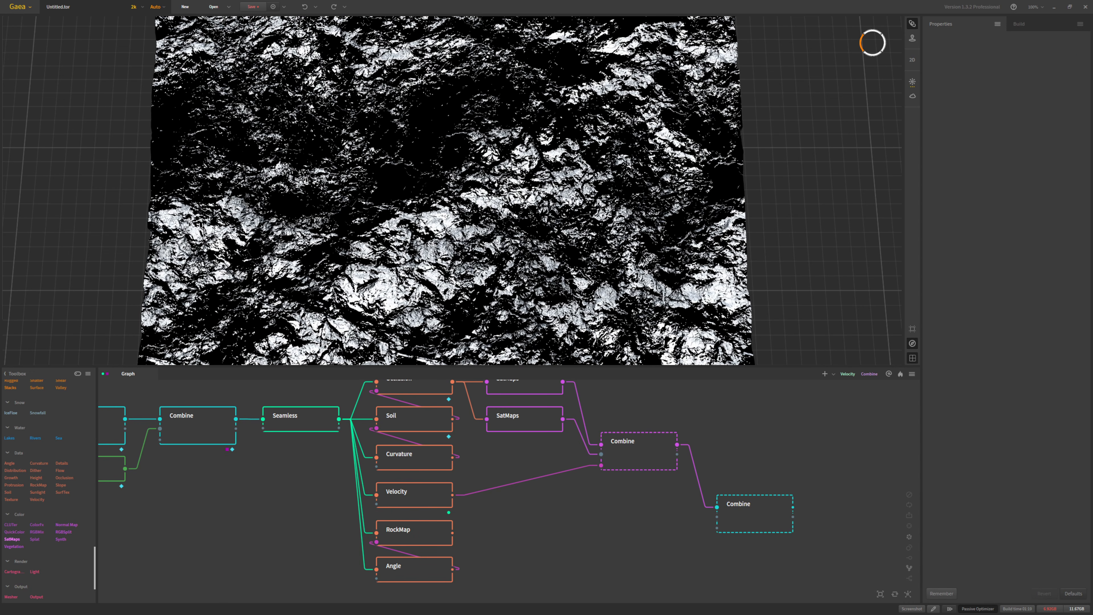
scroll(452, 191, "down", 3)
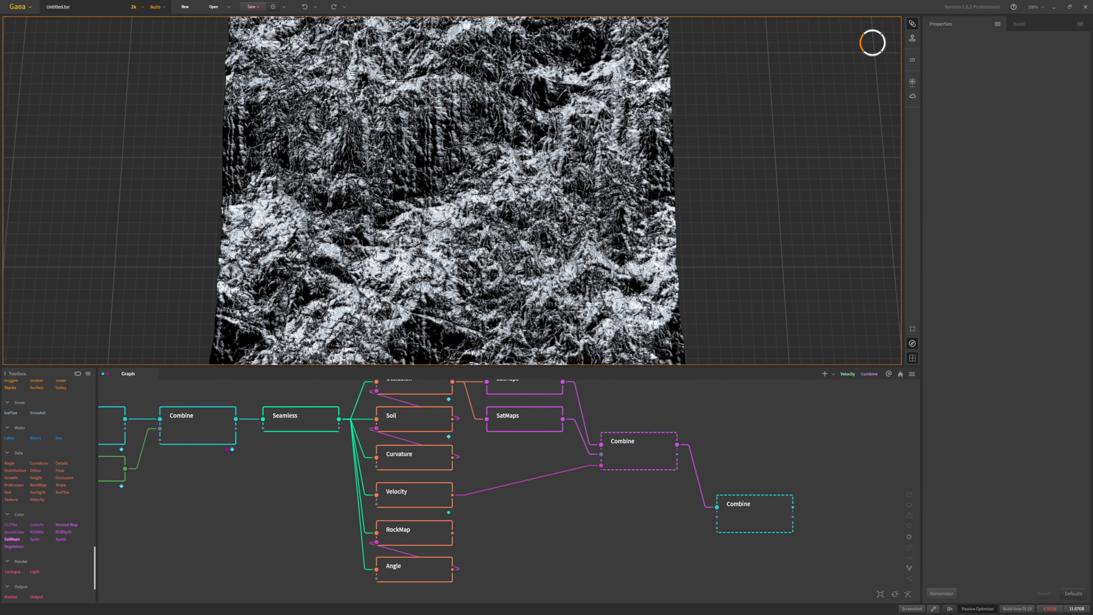
left_click(628, 457)
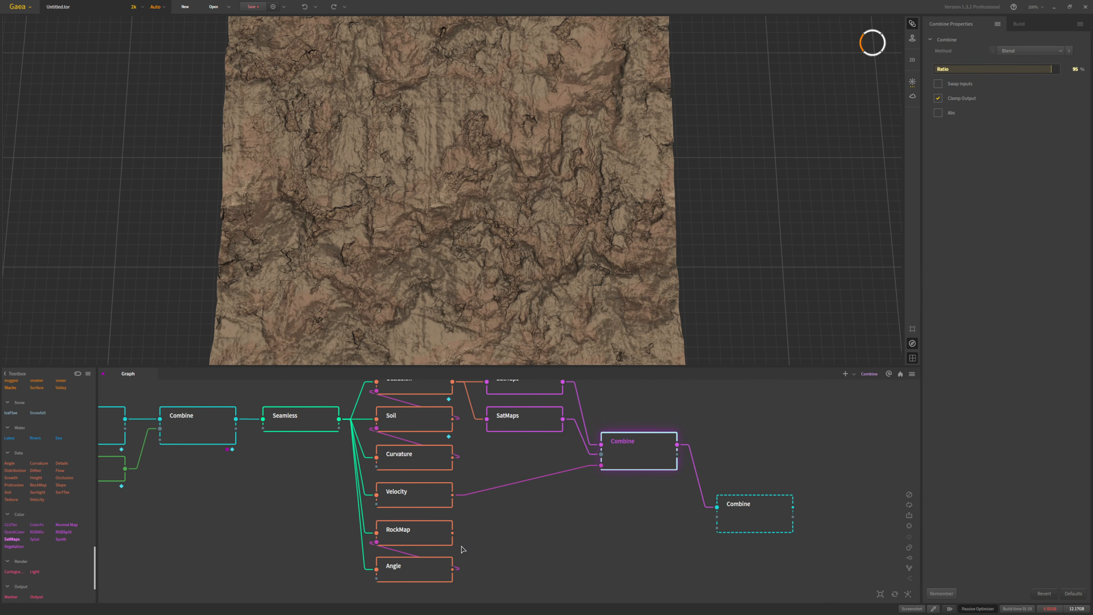
Step: Connect the RockMap output to the second Combine node's second input, and move the first colour Combine node lower
left_click_drag(452, 532, 752, 528)
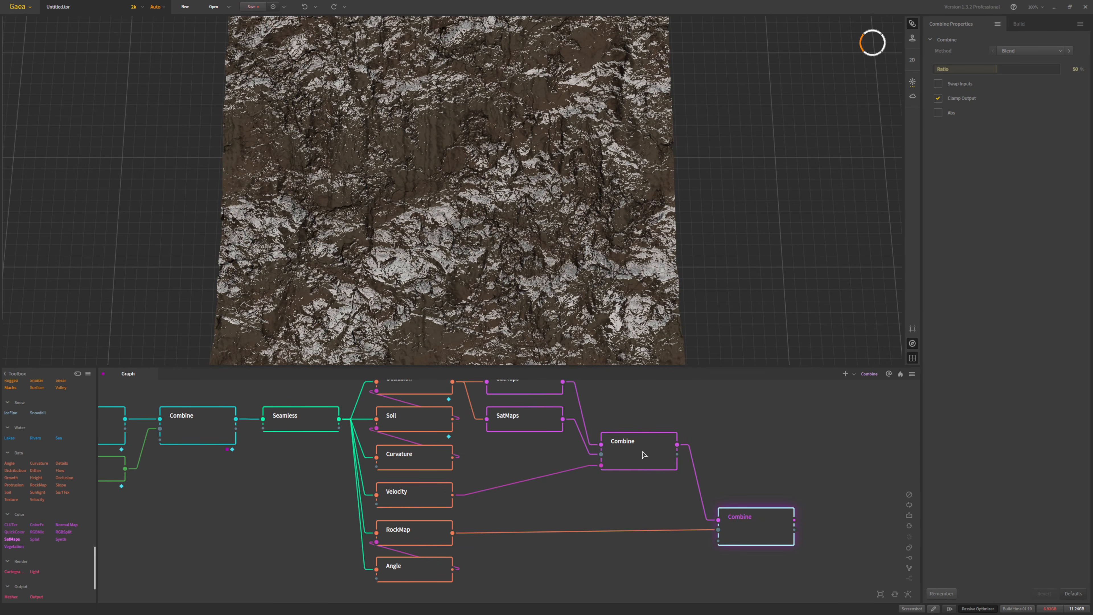
left_click_drag(639, 454, 647, 480)
middle_click_drag(677, 445, 626, 451)
Step: Set the second Combine node's method to Add with a Ratio of 12%, and inspect the blended colour
left_click(628, 523)
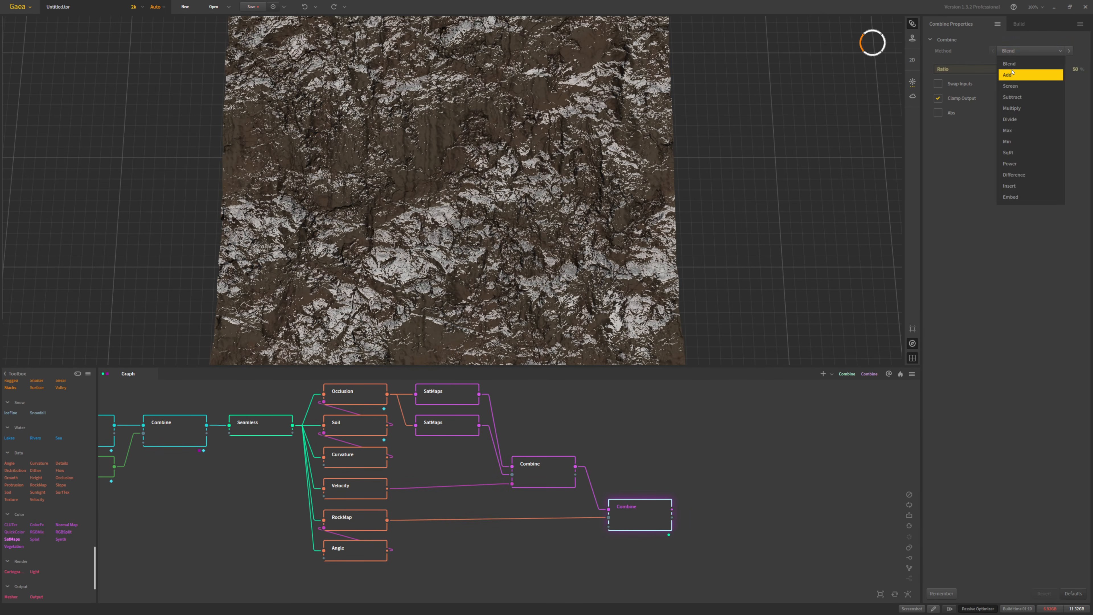
left_click(984, 78)
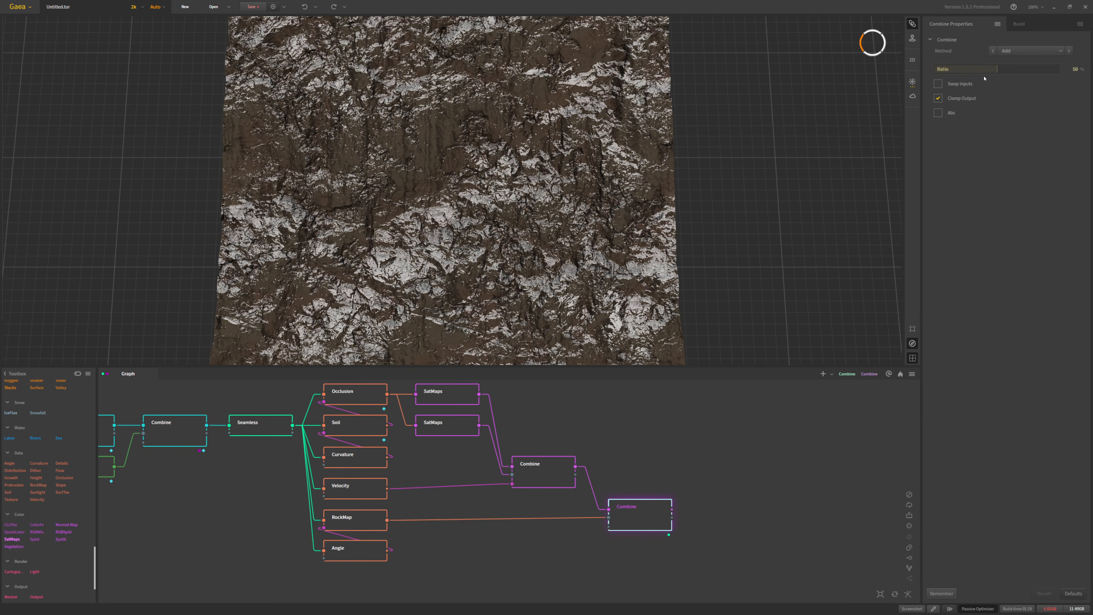
left_click(944, 70)
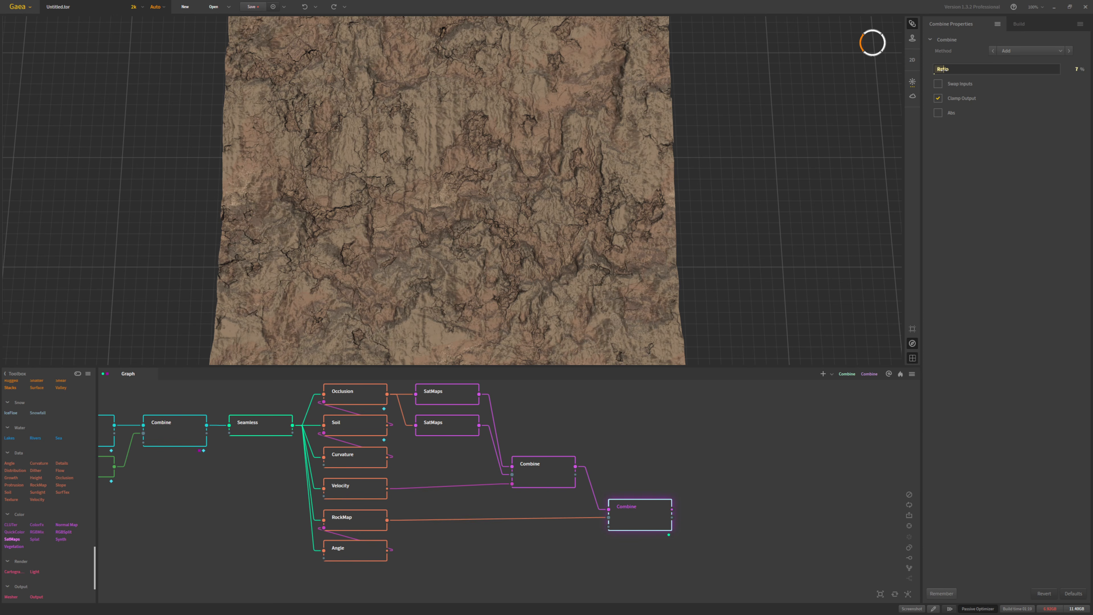
left_click(949, 71)
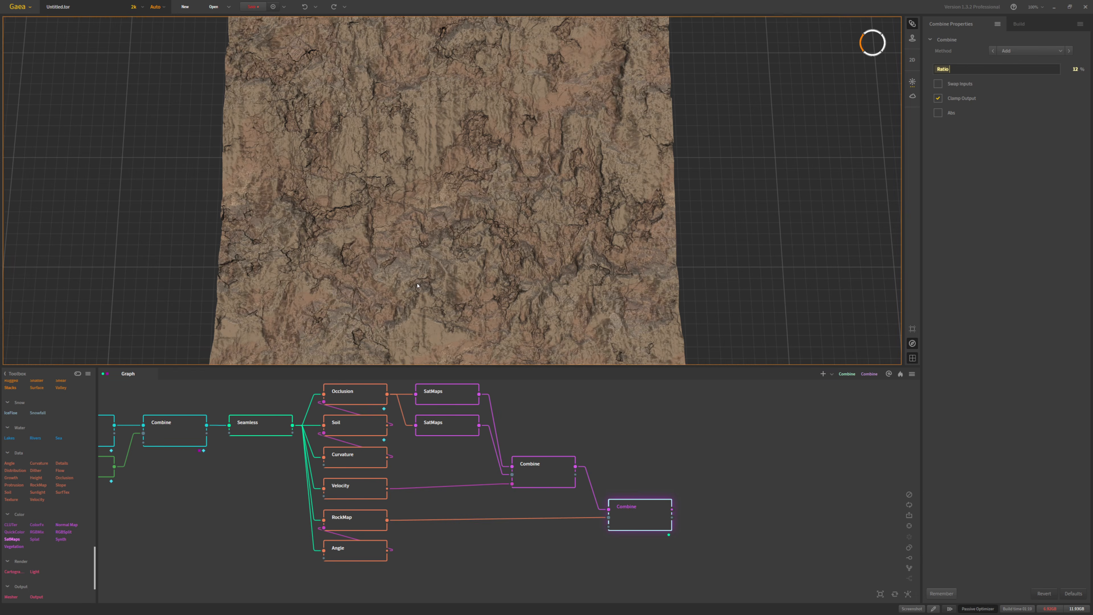
scroll(448, 222, "up", 5)
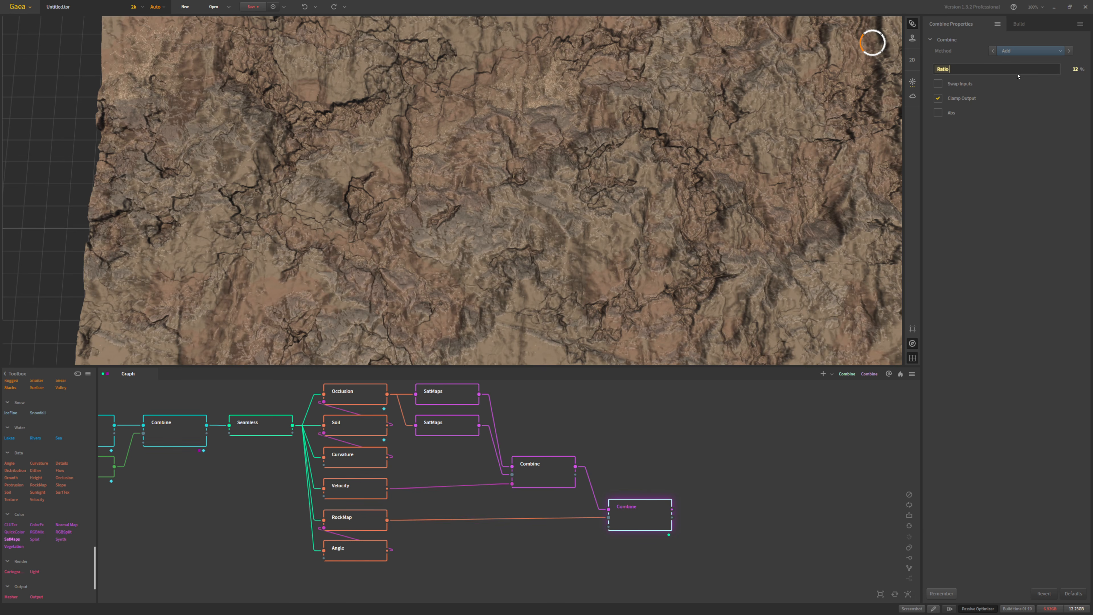
Step: Try the Subtract method on the second Combine node, and inspect the colour up close and across the whole wall
left_click(1018, 50)
left_click(1014, 93)
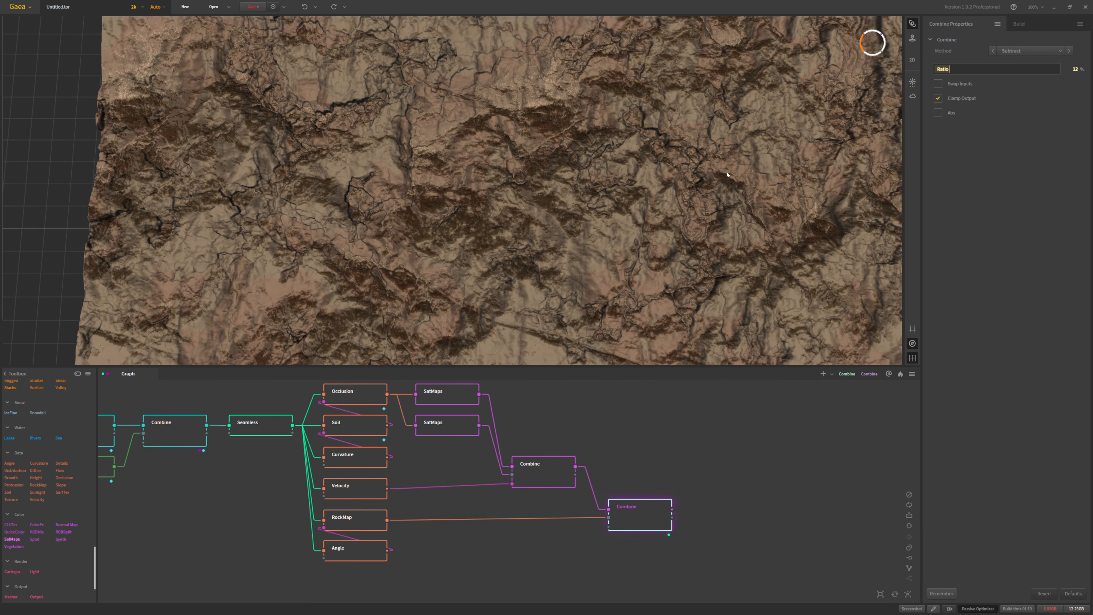
scroll(698, 211, "down", 4)
scroll(698, 211, "down", 5)
scroll(557, 129, "up", 3)
middle_click_drag(557, 73, 546, 205)
scroll(547, 206, "down", 2)
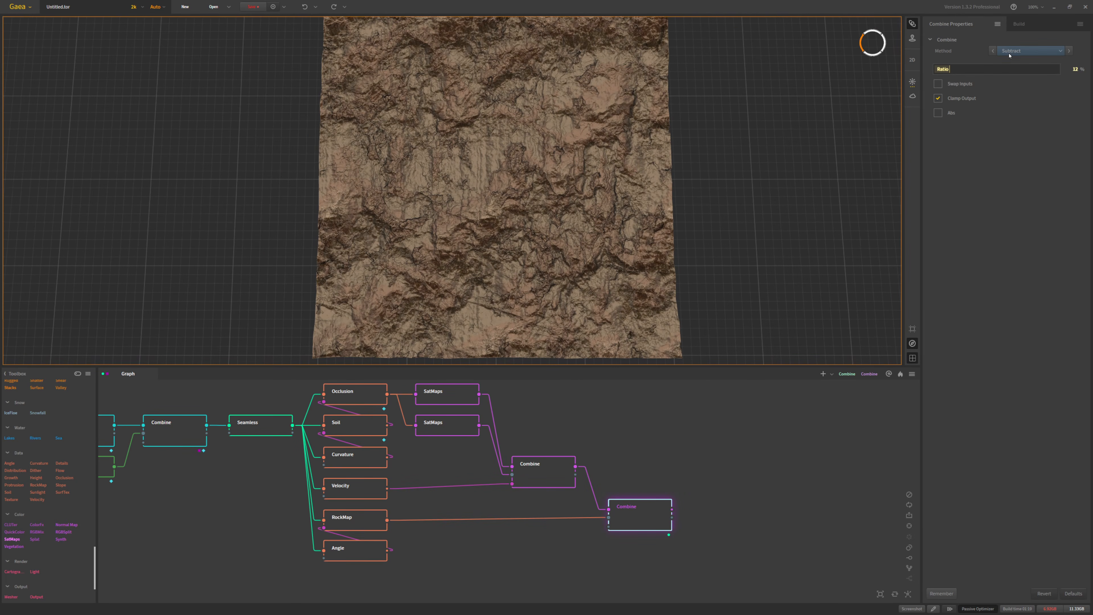
Step: Switch the second Combine node's method back to Add, and inspect the rock surface up close
left_click(1013, 51)
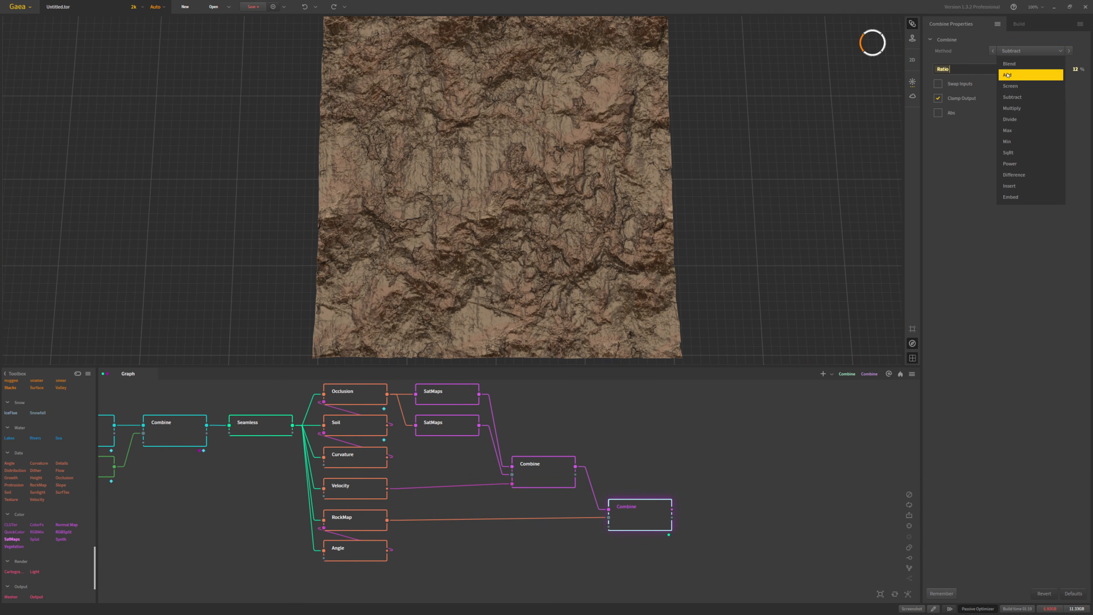
left_click(1008, 76)
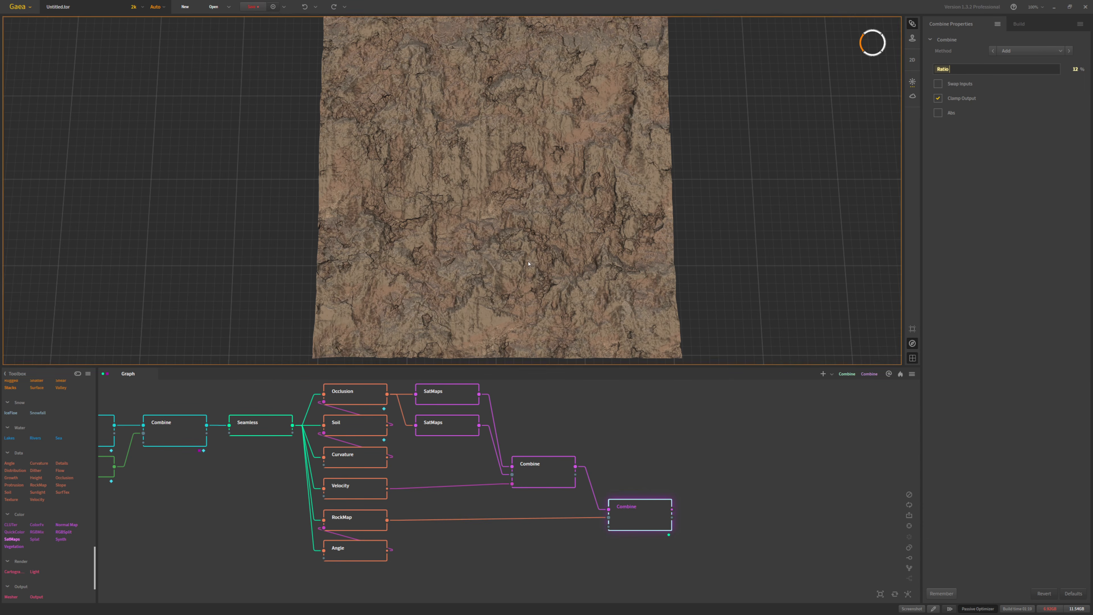
scroll(469, 286, "up", 5)
middle_click_drag(537, 302, 508, 264)
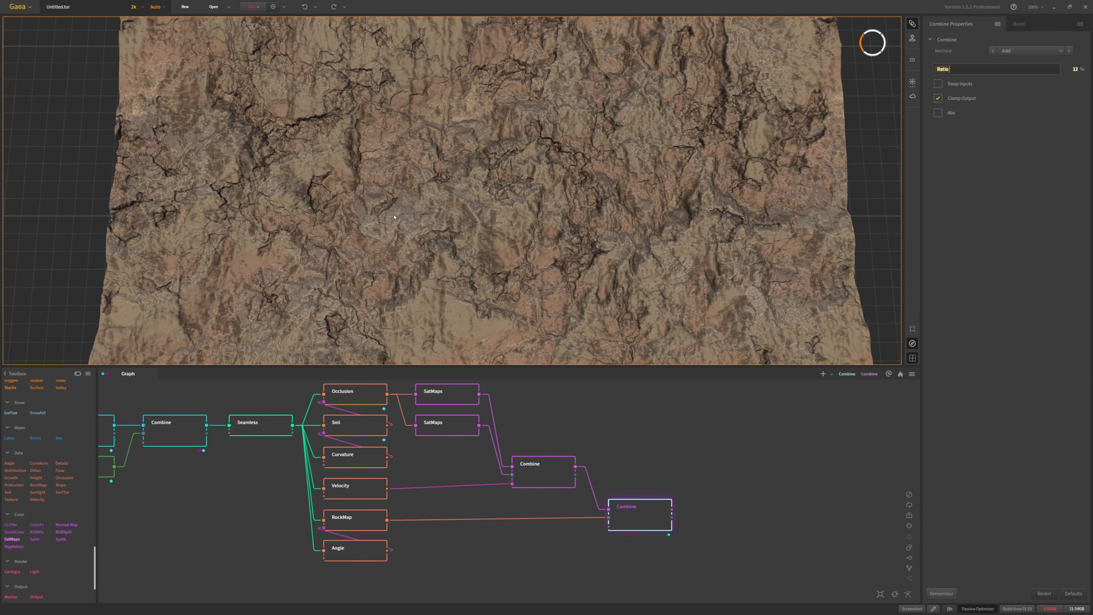
Step: Add a Normal Map node below the Angle node and connect the Seamless output to its input
scroll(435, 245, "down", 8)
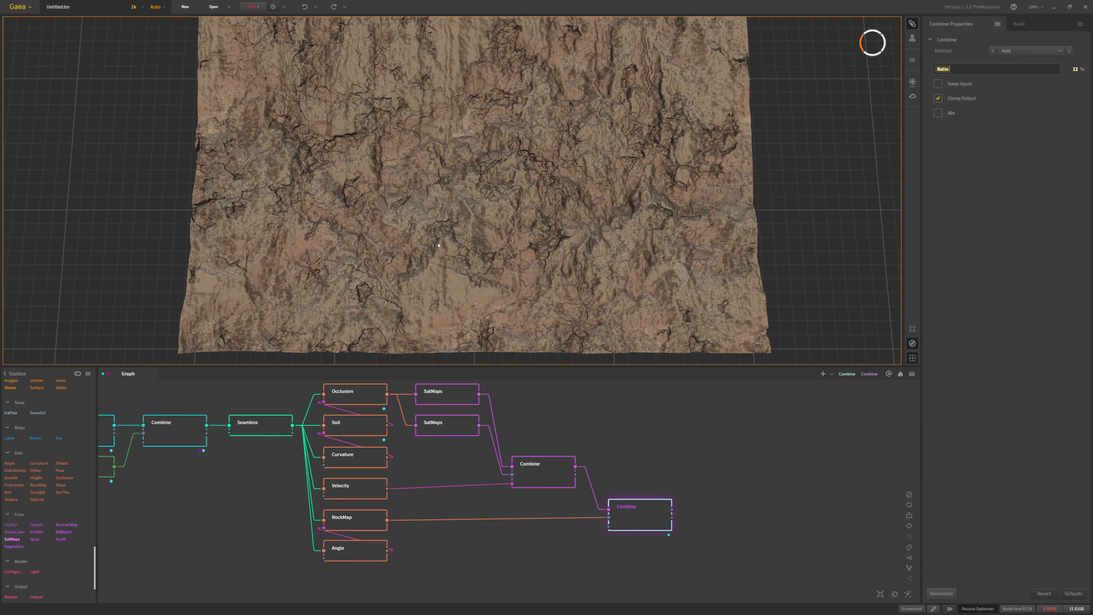
mouse_move(464, 241)
middle_mouse_down()
mouse_move(516, 293)
mouse_move(461, 254)
mouse_move(464, 244)
middle_mouse_up()
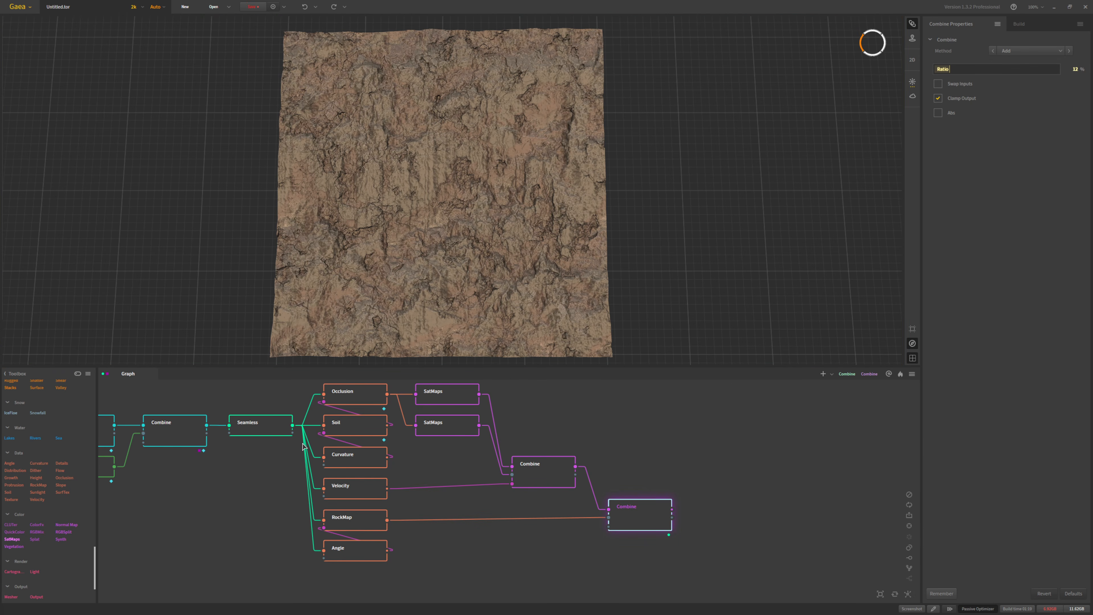
middle_click_drag(281, 497, 301, 486)
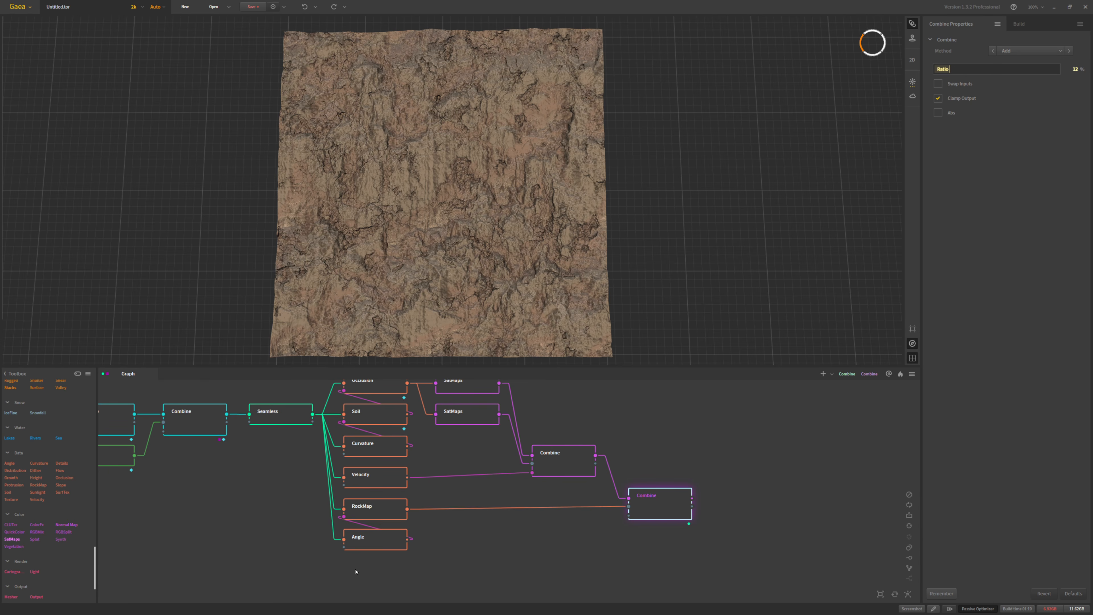
left_click_drag(66, 524, 66, 531)
left_click_drag(345, 567, 345, 567)
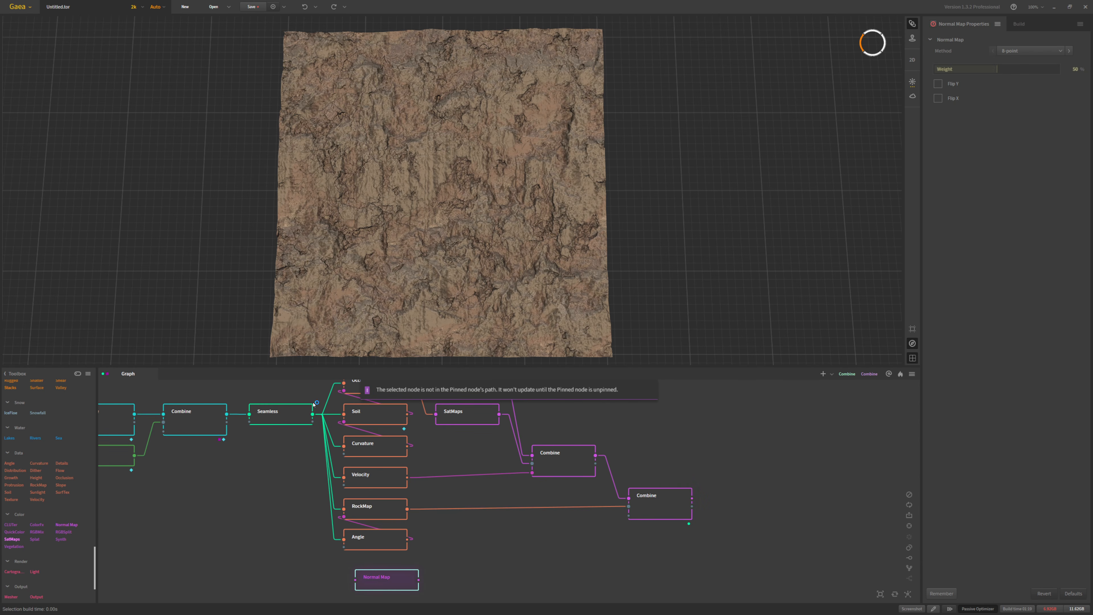
left_click_drag(312, 414, 355, 579)
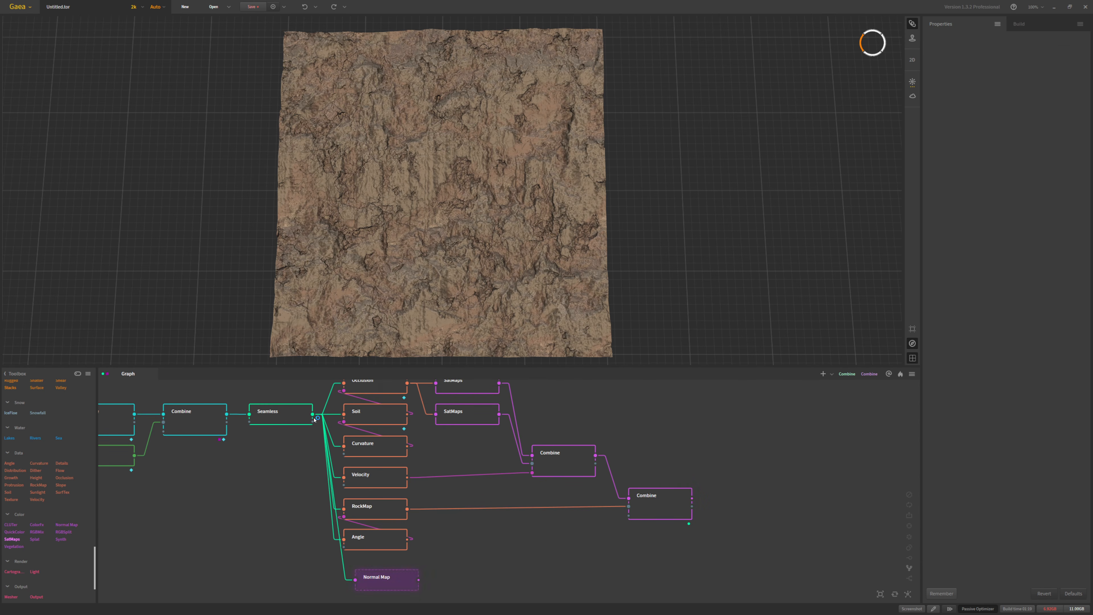
Step: Align the Normal Map node with the data node column, pin it for preview, and enable Flip Y
left_click(366, 578)
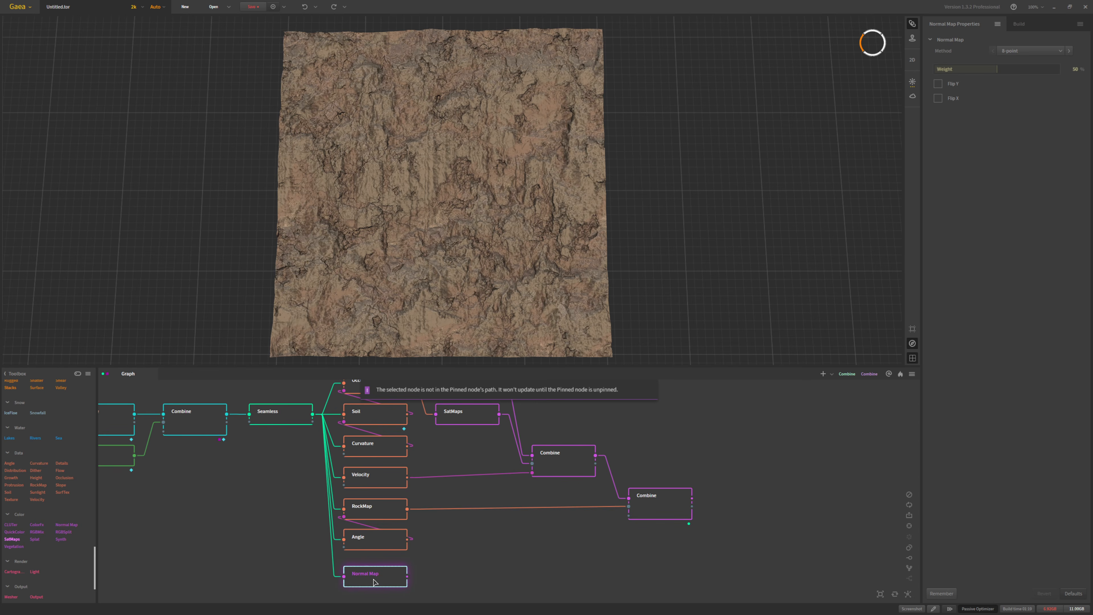
key("p")
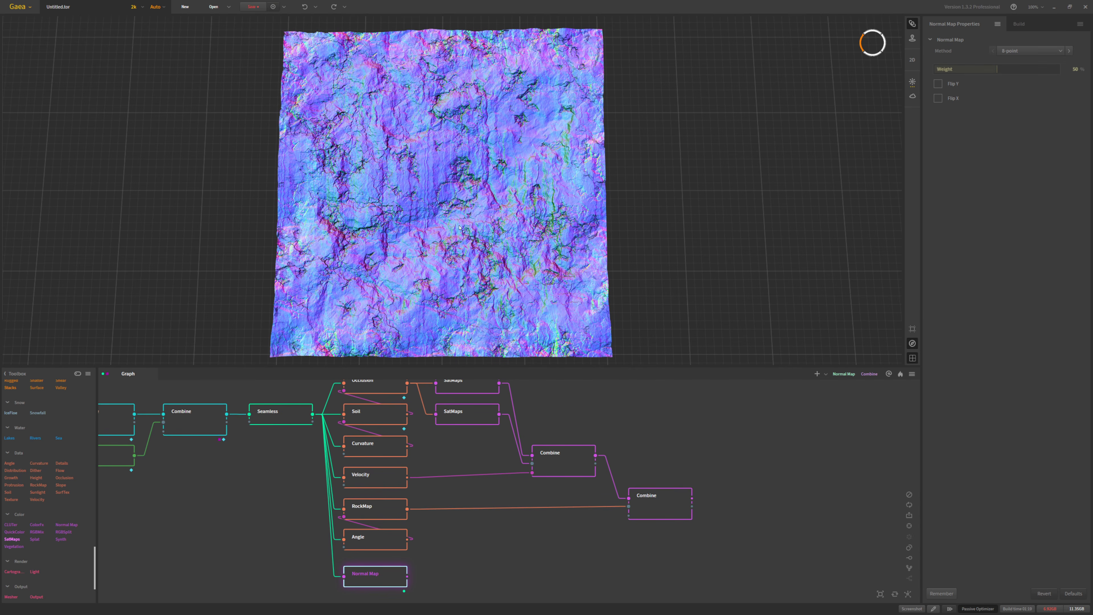
left_click(937, 84)
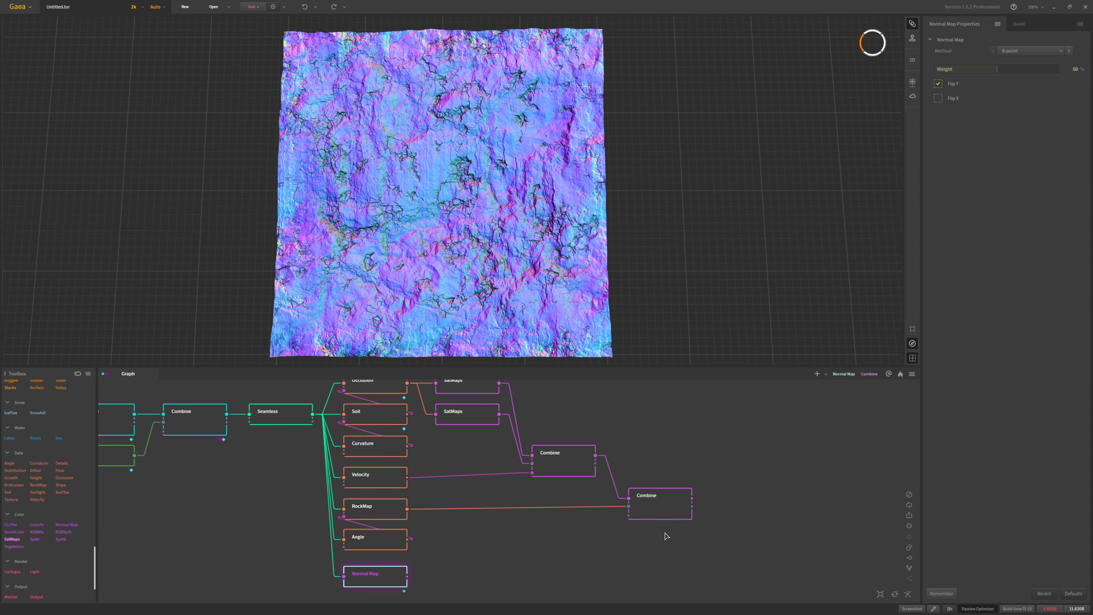
Step: Preview the second colour Combine node again and lower the sun from overhead so its light rakes across the rock wall
left_click(637, 518)
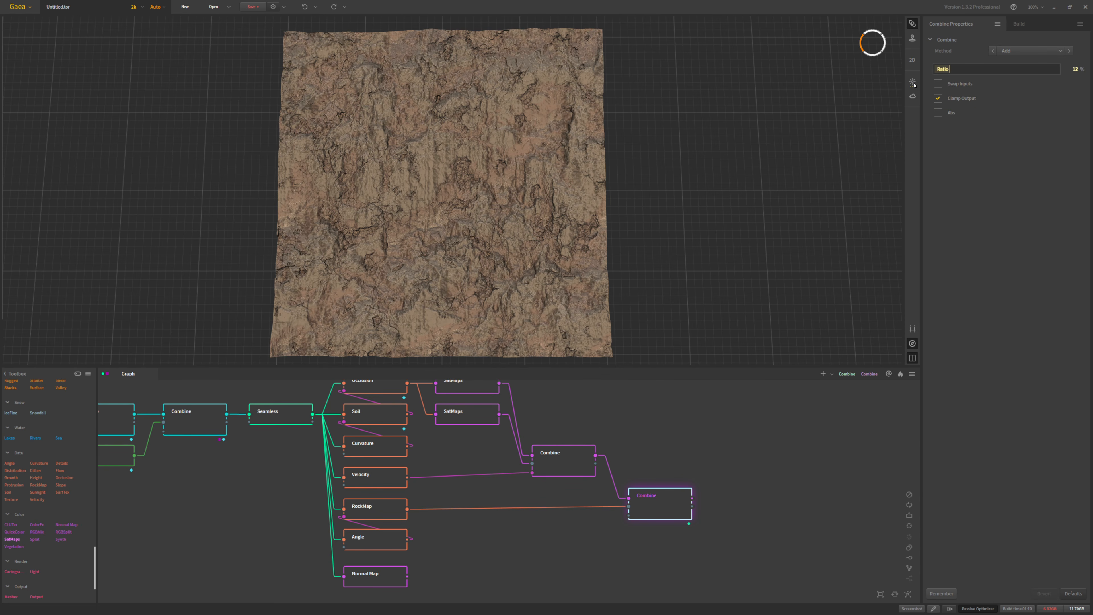
left_click(914, 85)
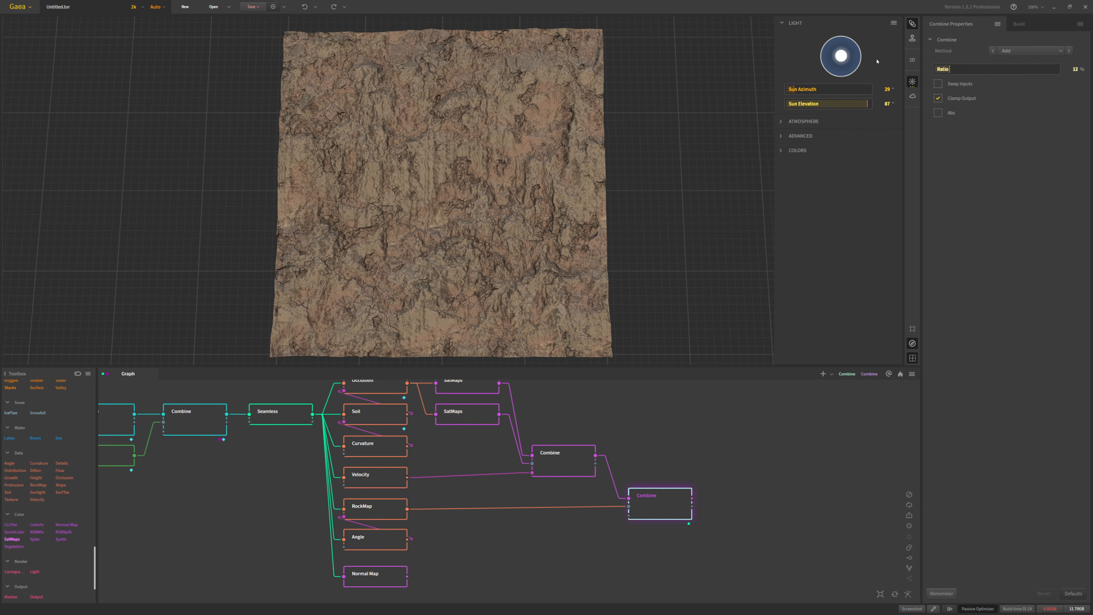
mouse_move(841, 55)
left_mouse_down()
mouse_move(851, 44)
mouse_move(831, 46)
mouse_move(852, 64)
mouse_move(852, 46)
left_mouse_up()
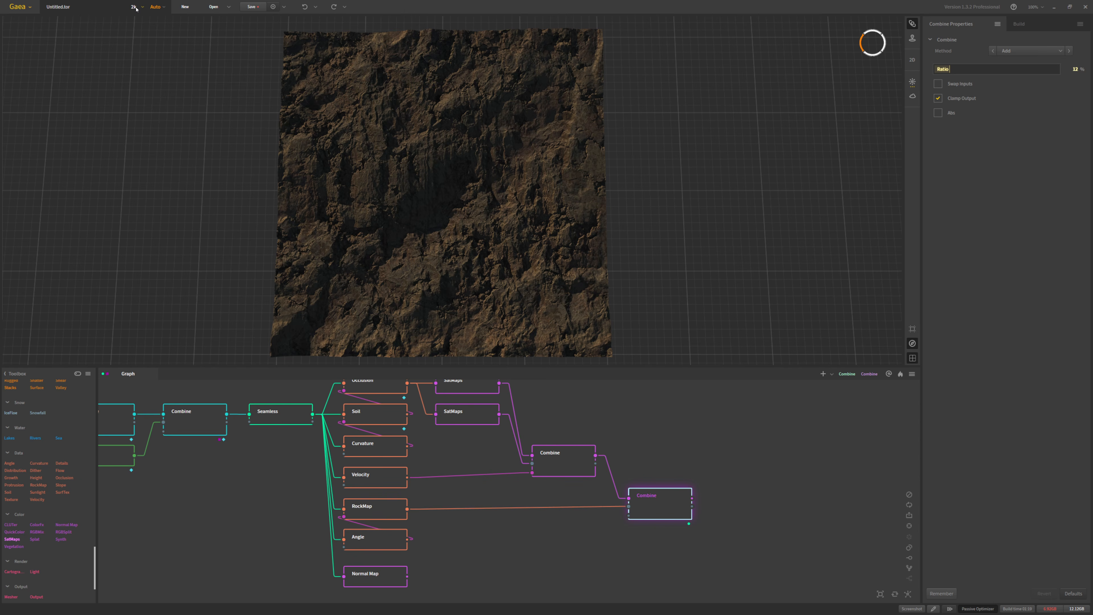
Step: Raise the preview resolution to 4k, bring the whole node graph into view, and inspect the rock wall up close
left_click(136, 49)
middle_click_drag(612, 416, 840, 431)
scroll(775, 420, "down", 1)
scroll(810, 433, "down", 1)
scroll(774, 441, "up", 1)
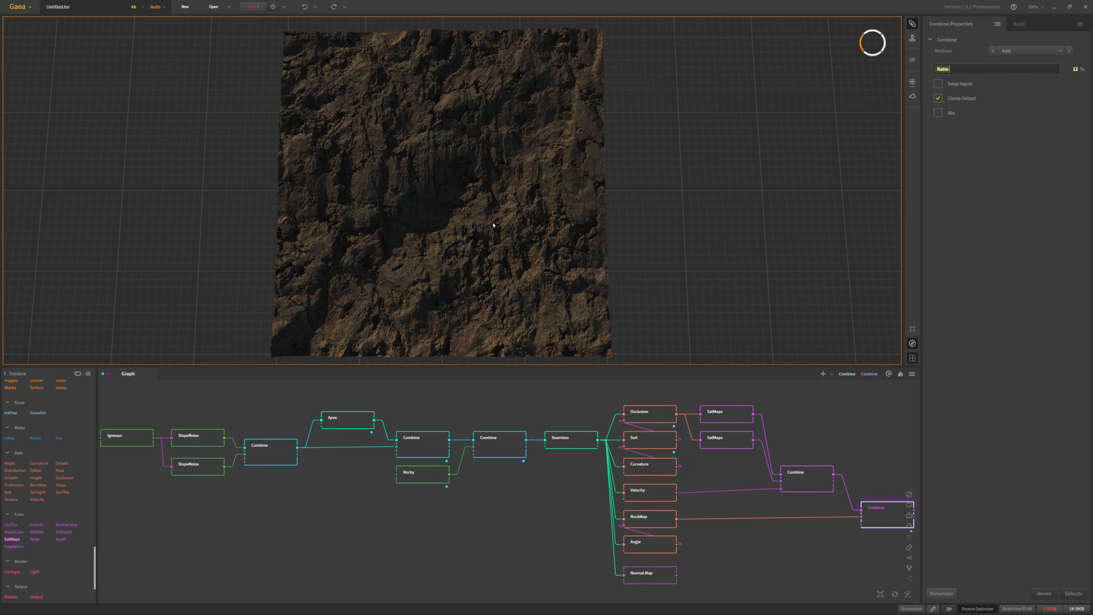
scroll(493, 226, "up", 6)
scroll(385, 175, "down", 5)
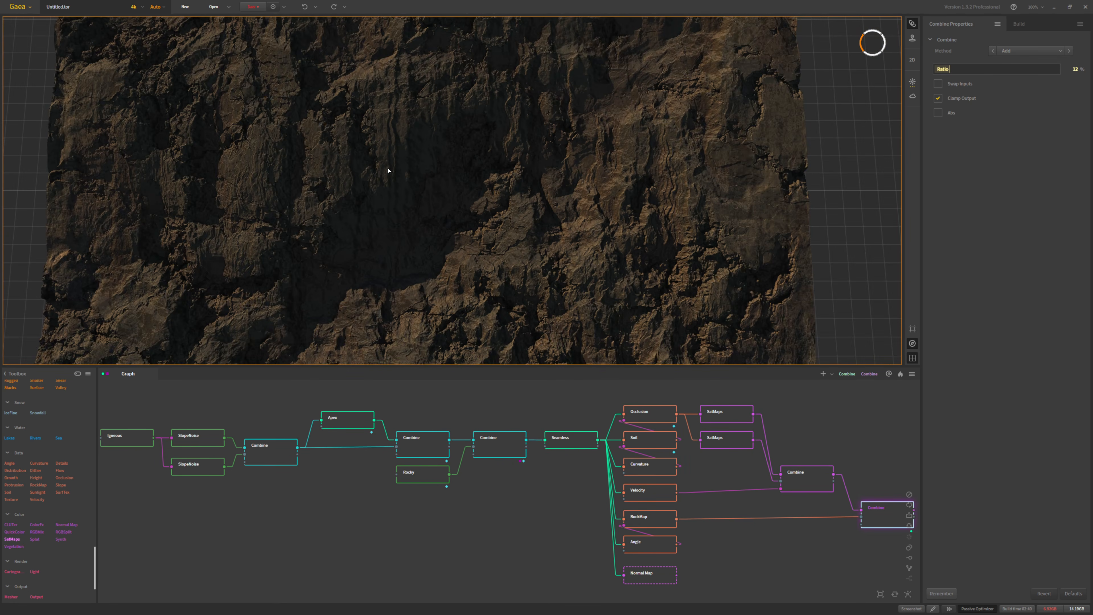
middle_click_drag(394, 182, 395, 173)
scroll(392, 176, "down", 4)
scroll(392, 175, "down", 1)
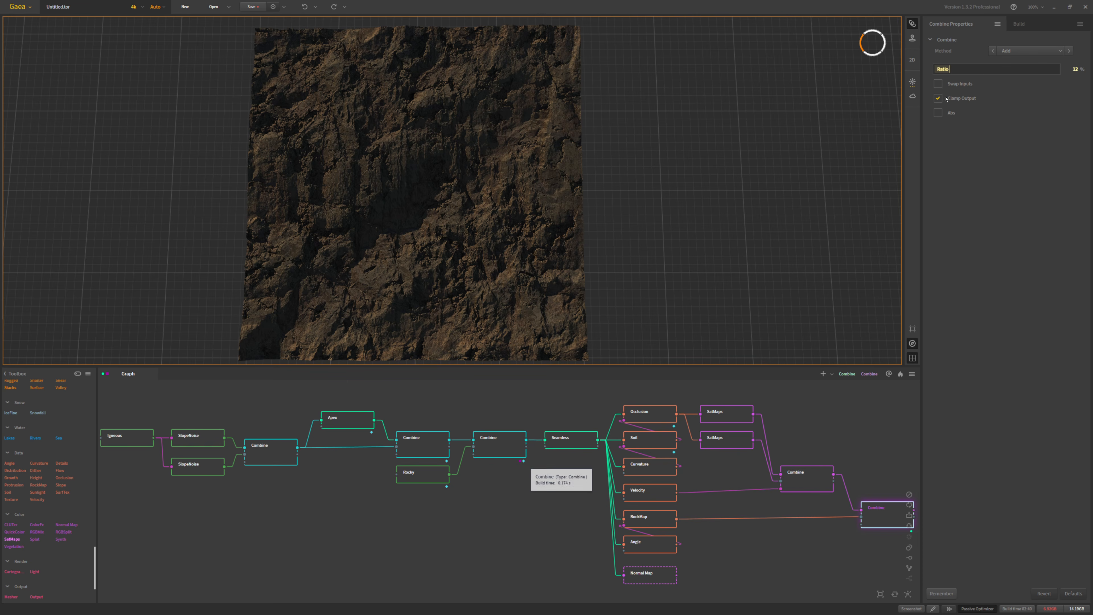
Step: Open the Build settings and review the available export resolutions
left_click(1019, 24)
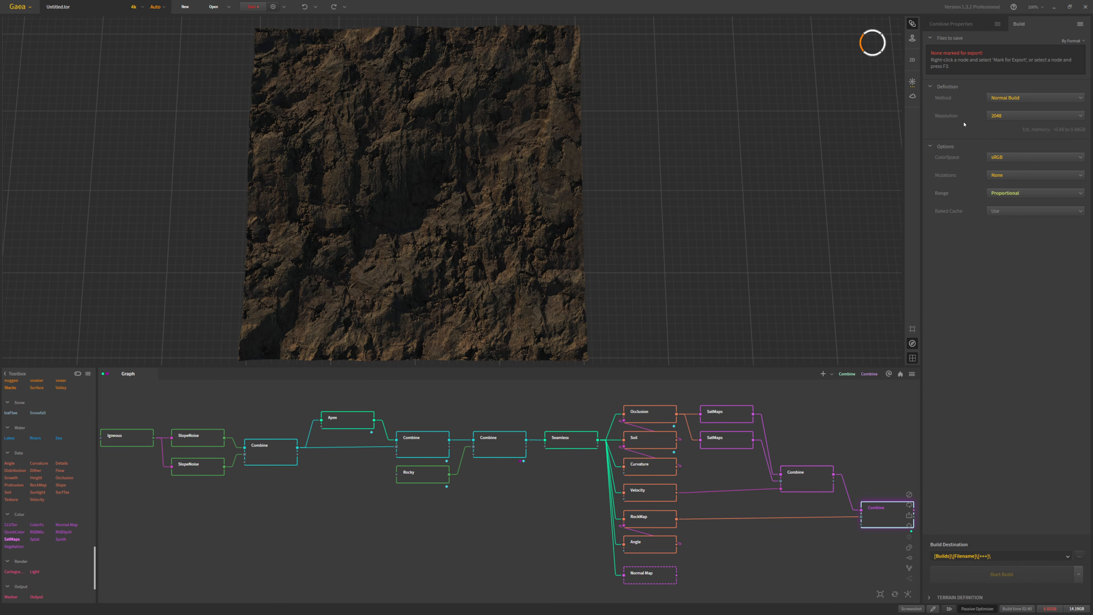
left_click(996, 117)
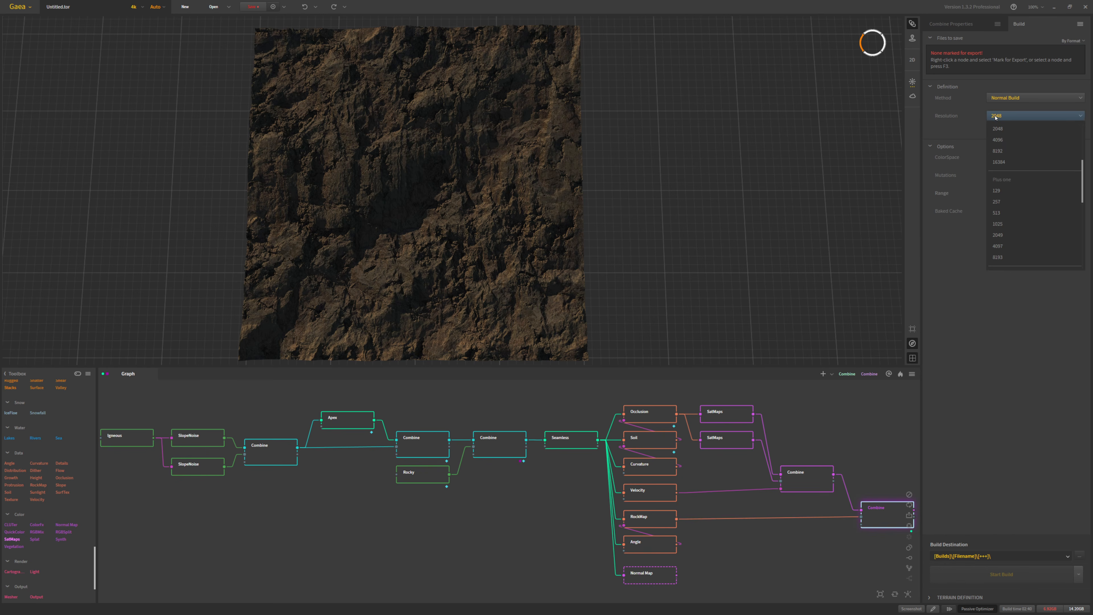
left_click(995, 116)
left_click(603, 212)
Step: Examine the finished rock wall's surface detail and shading up close and across the whole tile
scroll(409, 251, "up", 5)
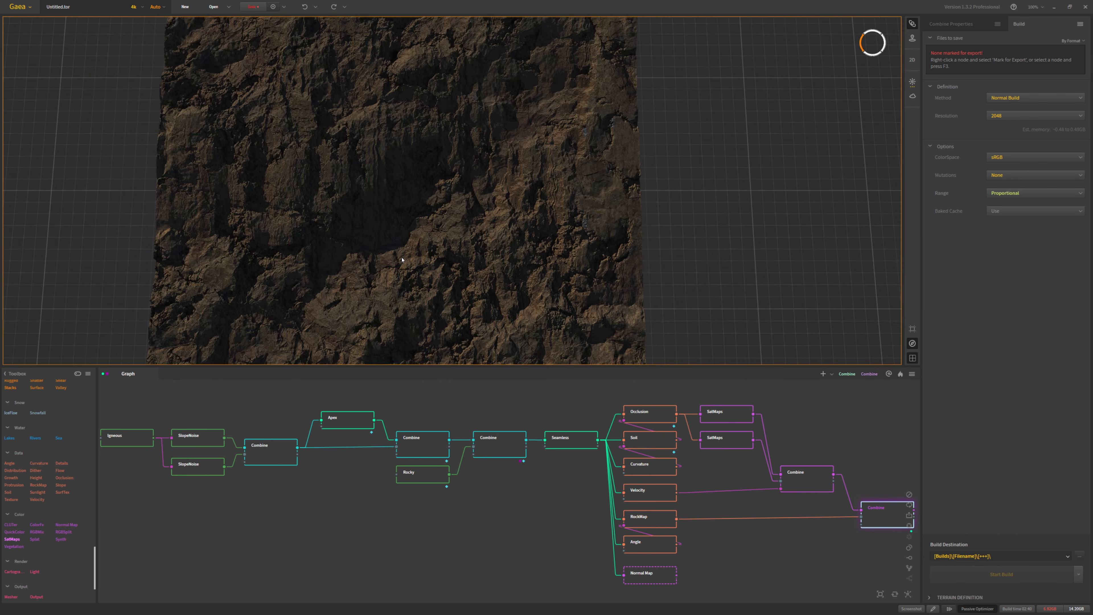
scroll(399, 236, "down", 5)
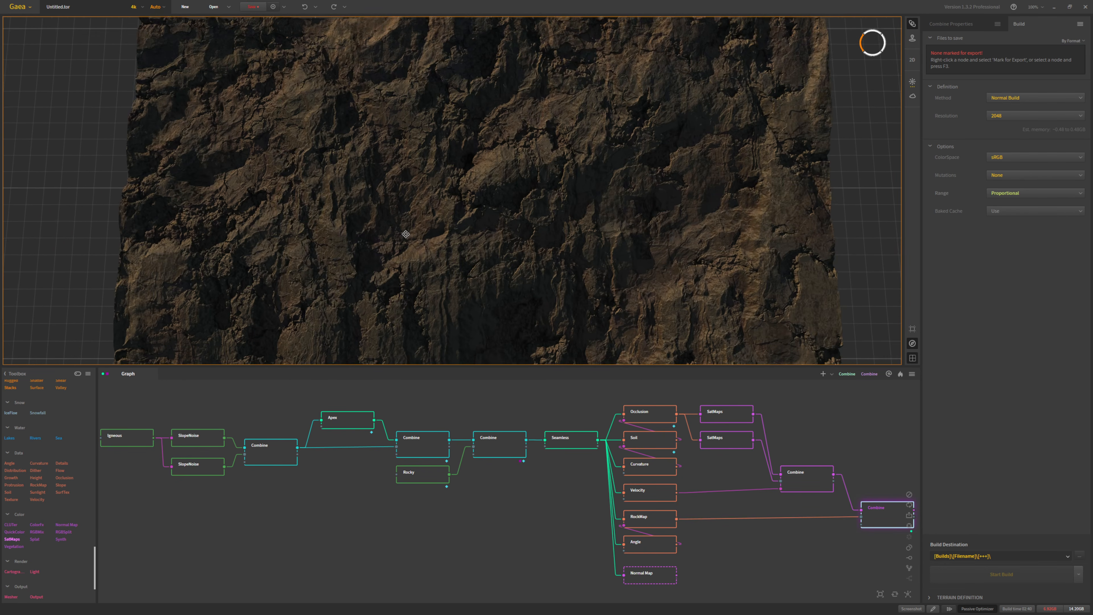
middle_click_drag(417, 257, 419, 248)
scroll(420, 249, "down", 3)
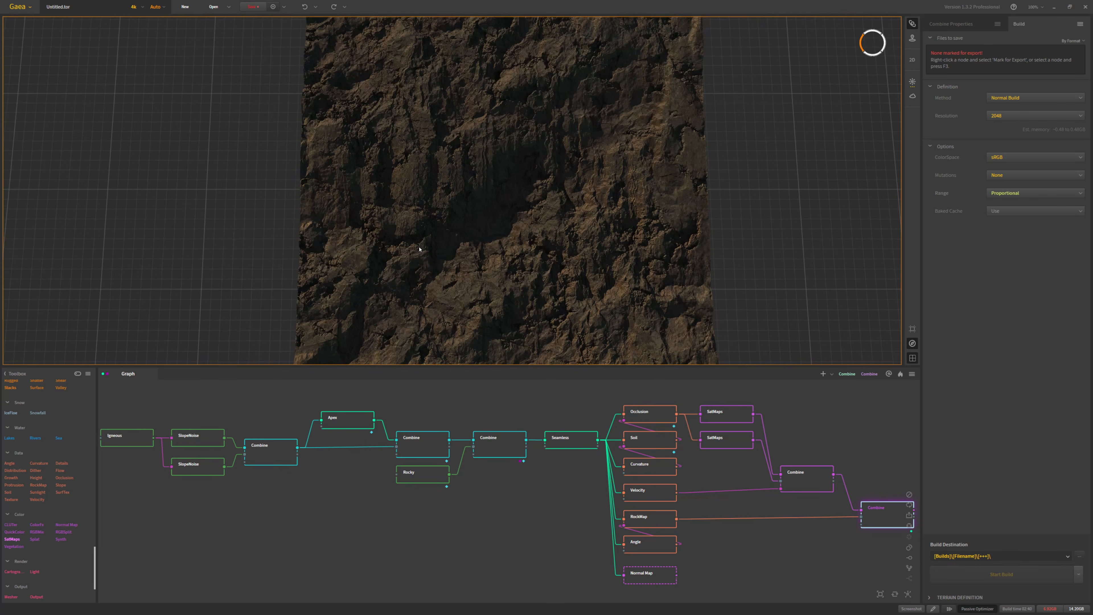
scroll(463, 236, "up", 3)
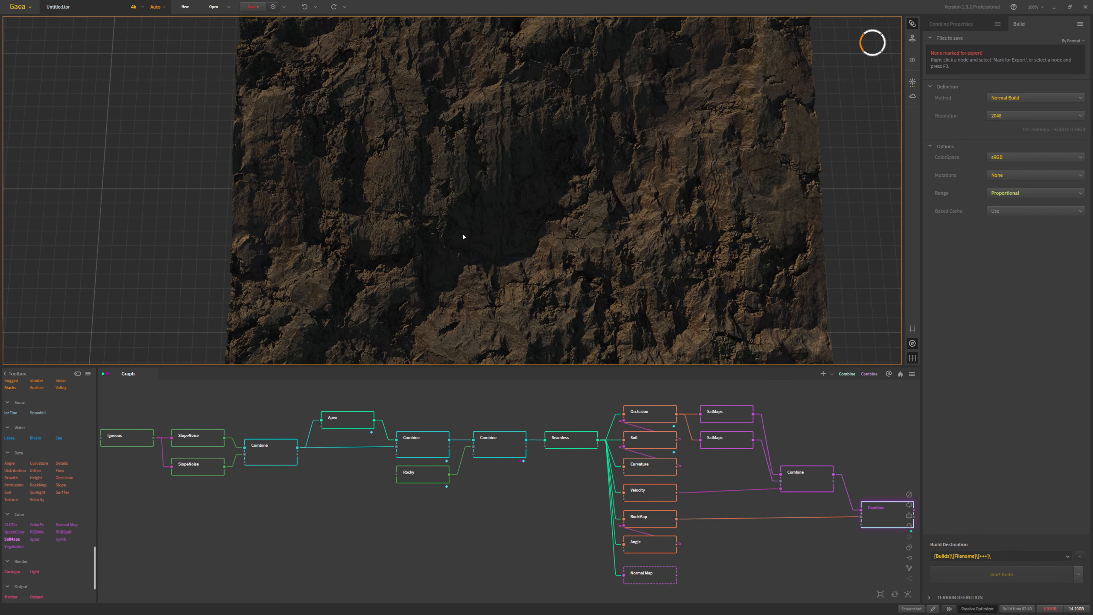
scroll(464, 236, "down", 2)
scroll(463, 236, "up", 4)
middle_click_drag(481, 226, 479, 230)
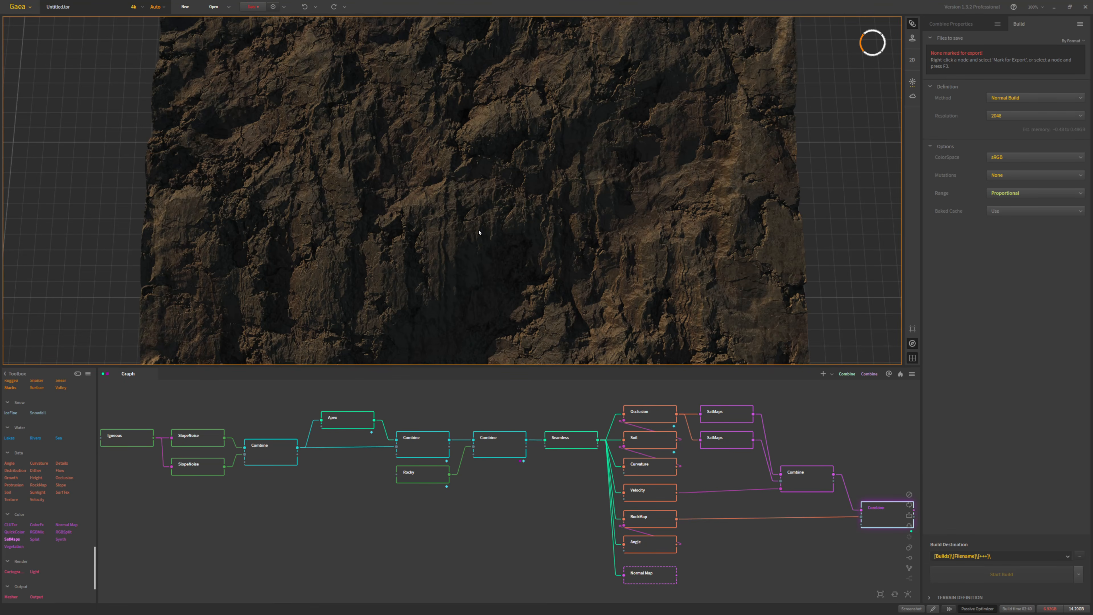
scroll(480, 233, "down", 6)
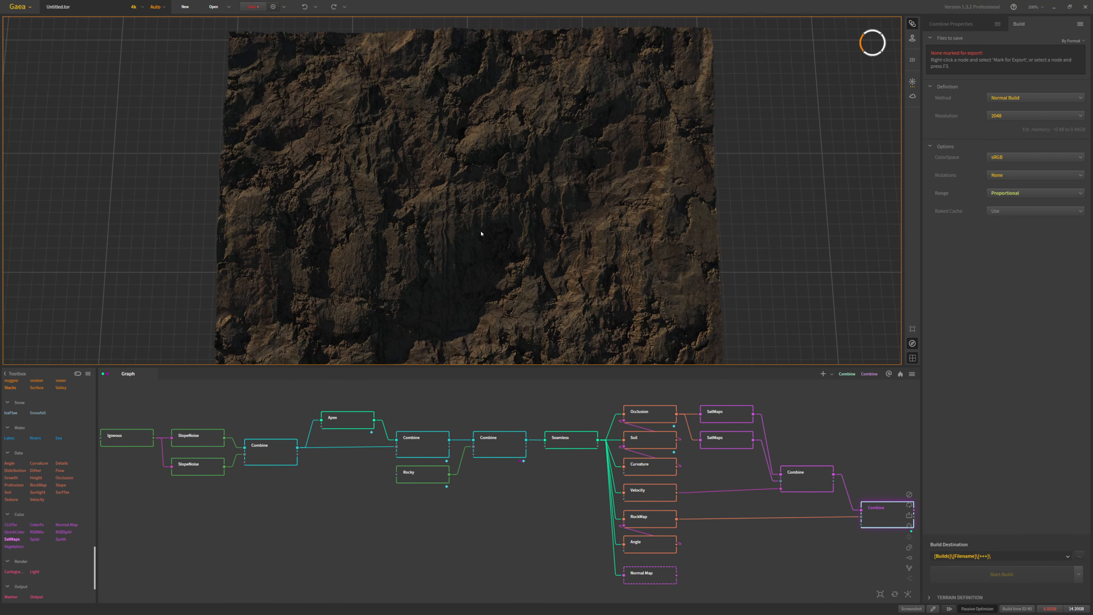
middle_click_drag(482, 230, 483, 232)
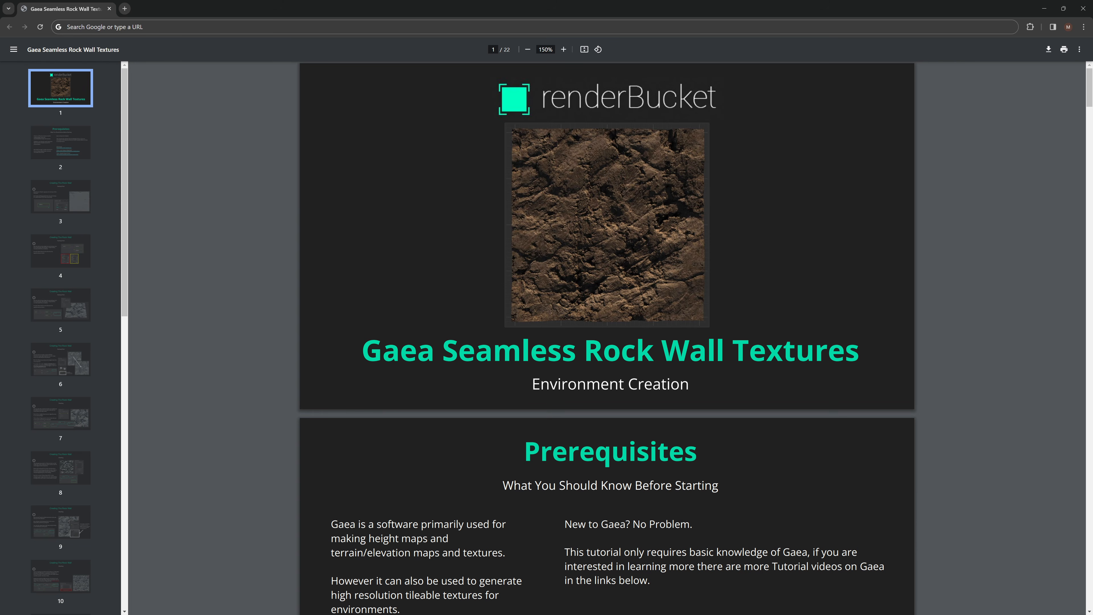
Step: Switch to the browser and read through the Gaea Seamless Rock Wall Textures PDF guide from its title page to the Detailing section
scroll(376, 259, "down", 7)
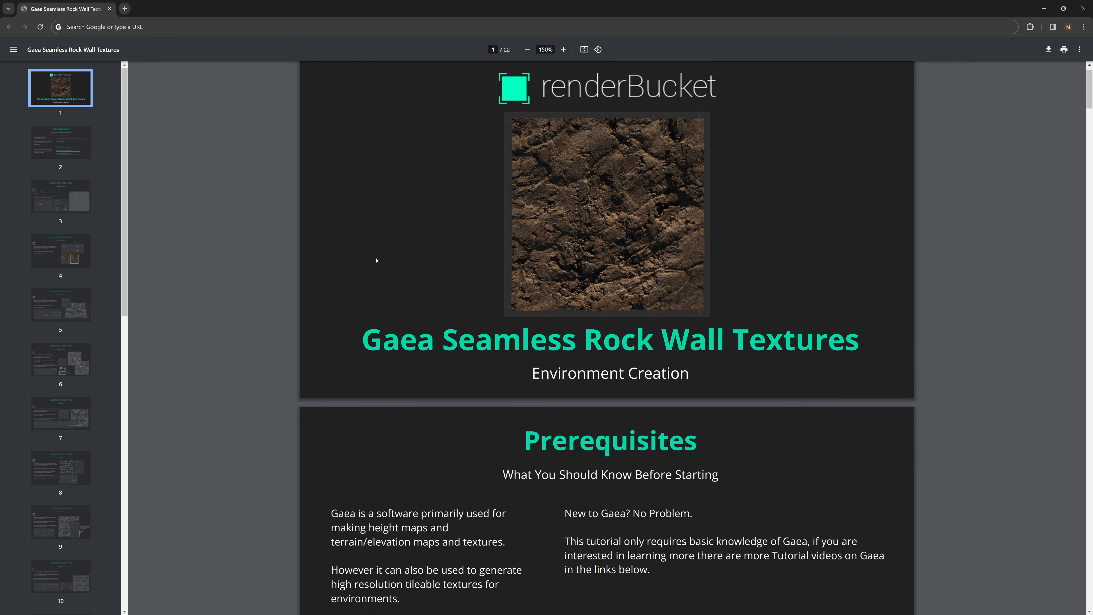
scroll(375, 260, "down", 12)
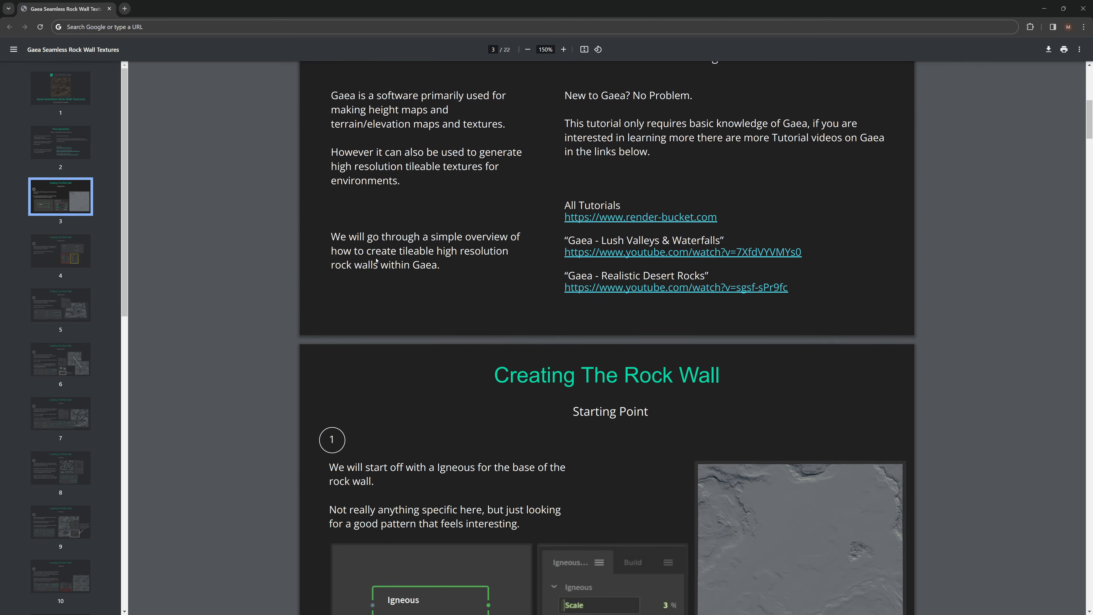
scroll(376, 260, "down", 12)
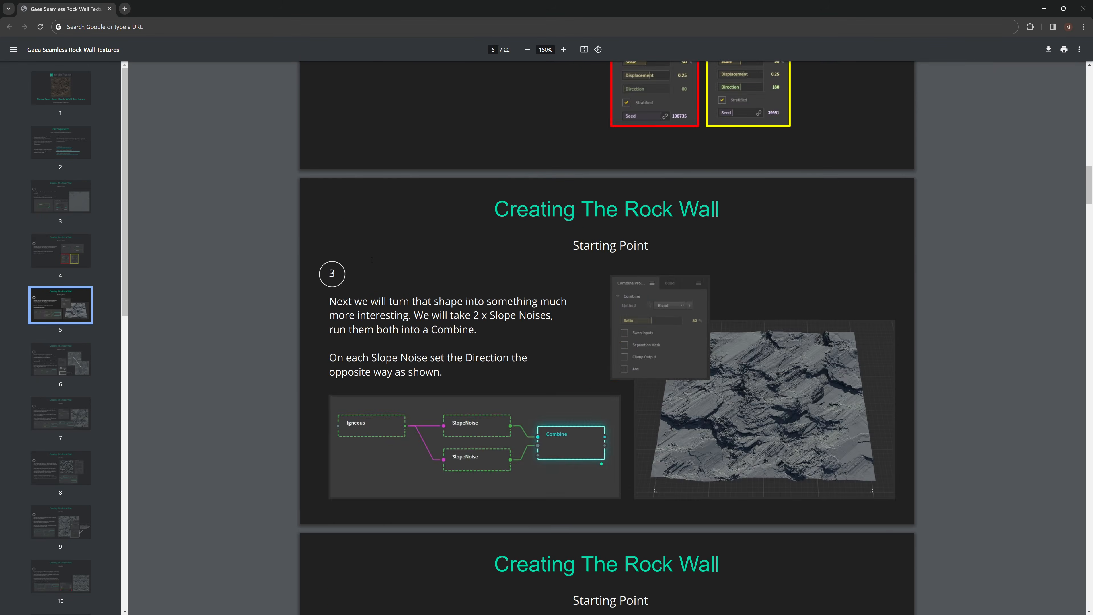
scroll(370, 261, "down", 2)
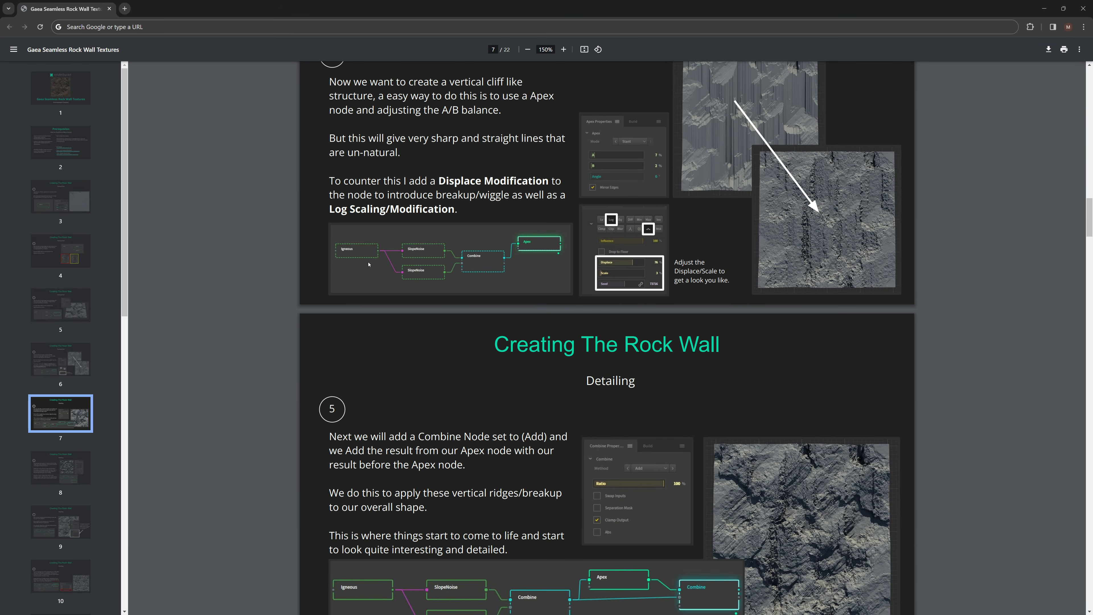